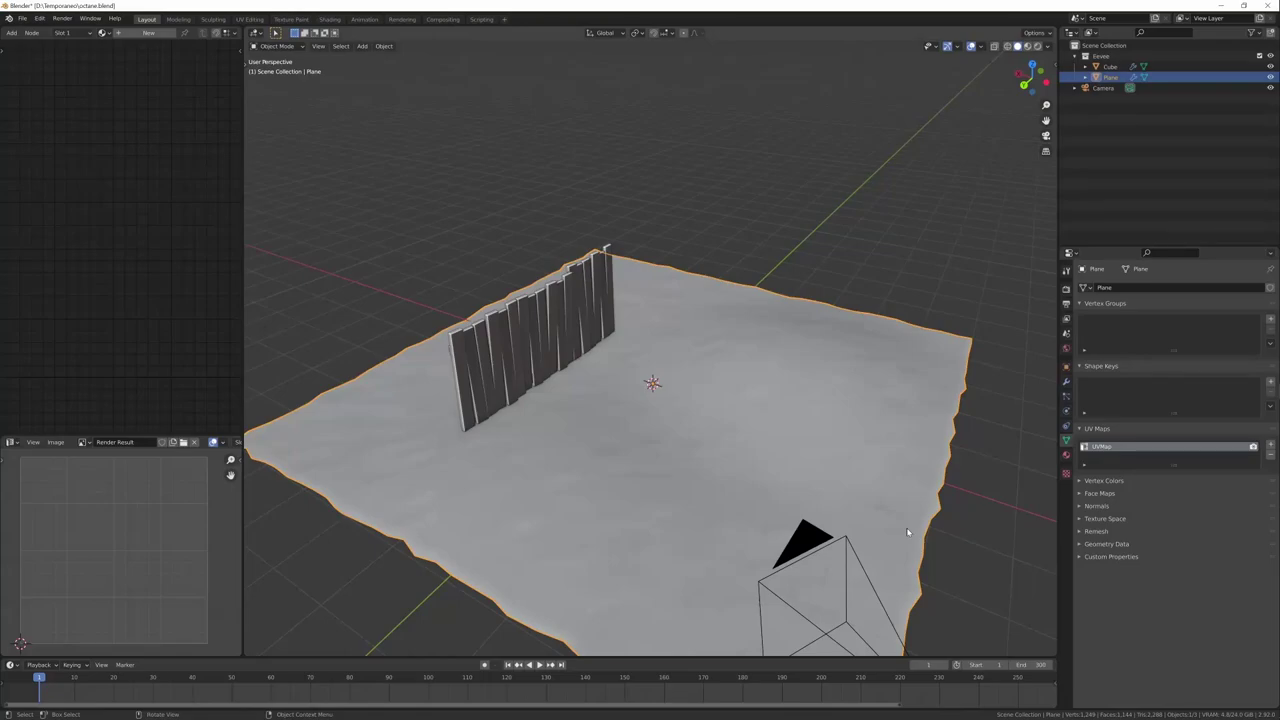
Switch to the browser and look over the QuickTexture, SimpleBake and AP Octane add-on pages.
middle_click_drag(906, 527, 871, 446)
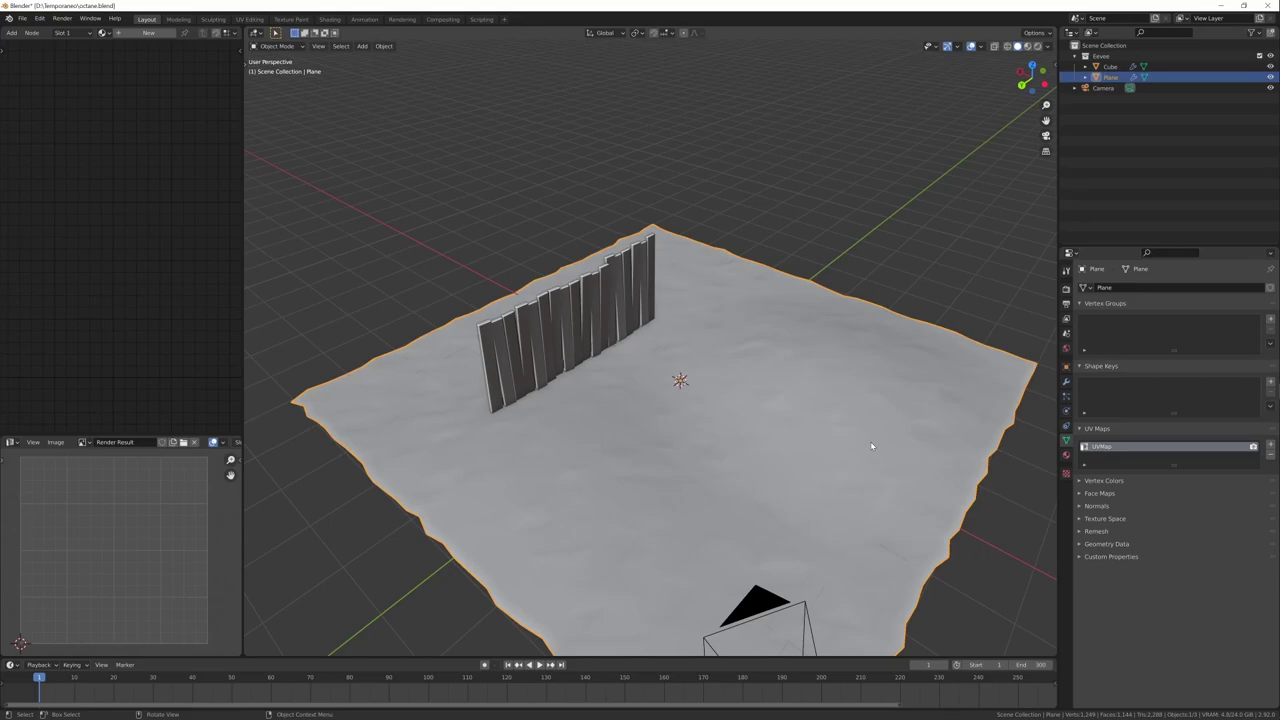
key("alt+Tab")
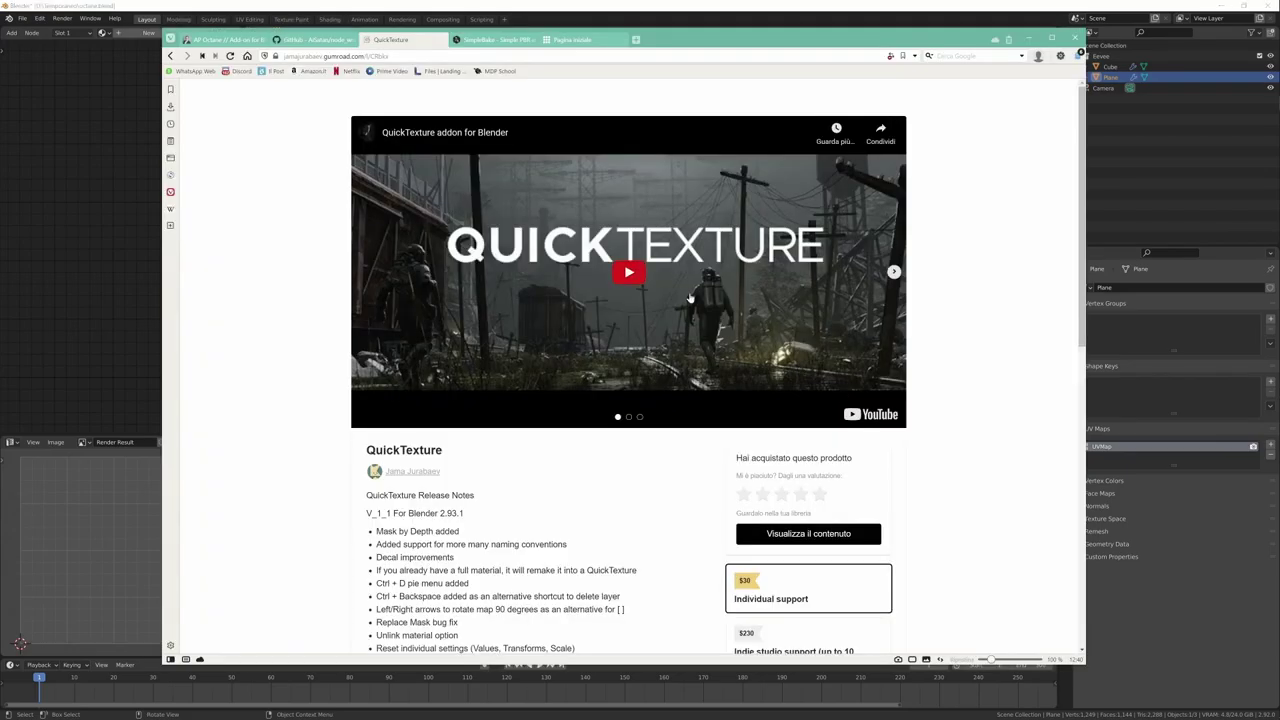
left_click(876, 272)
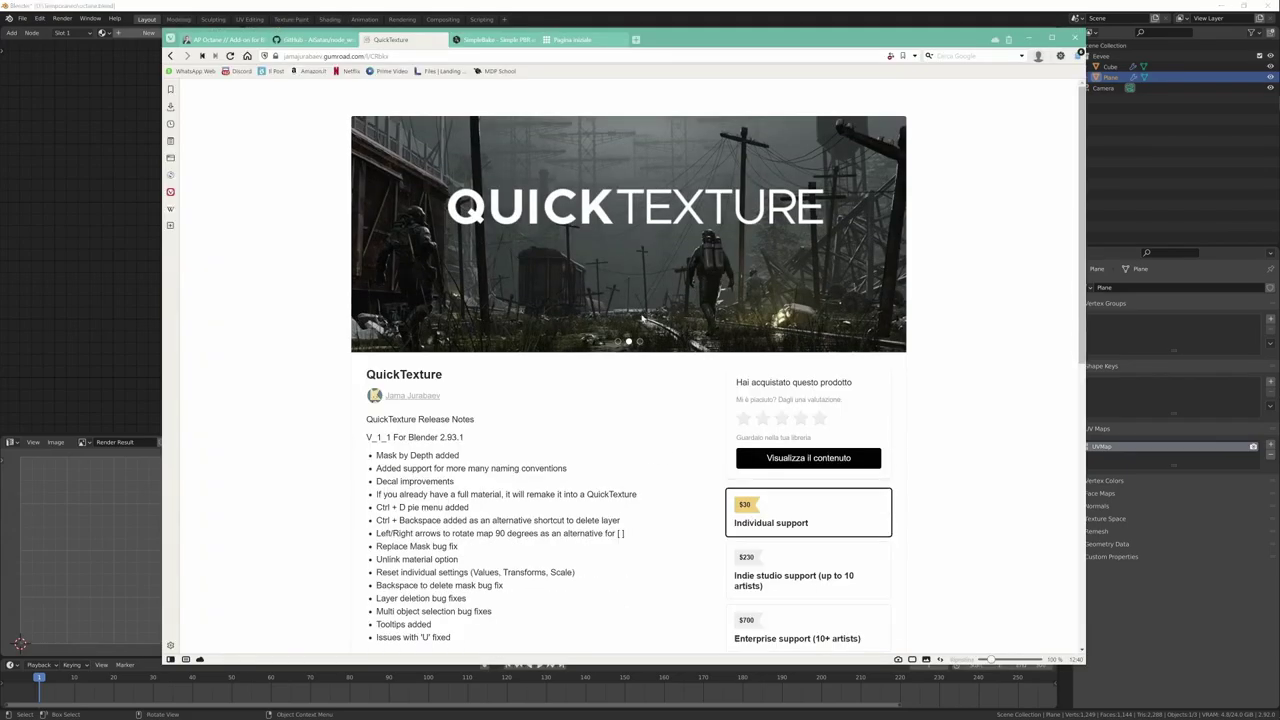
left_click(365, 236)
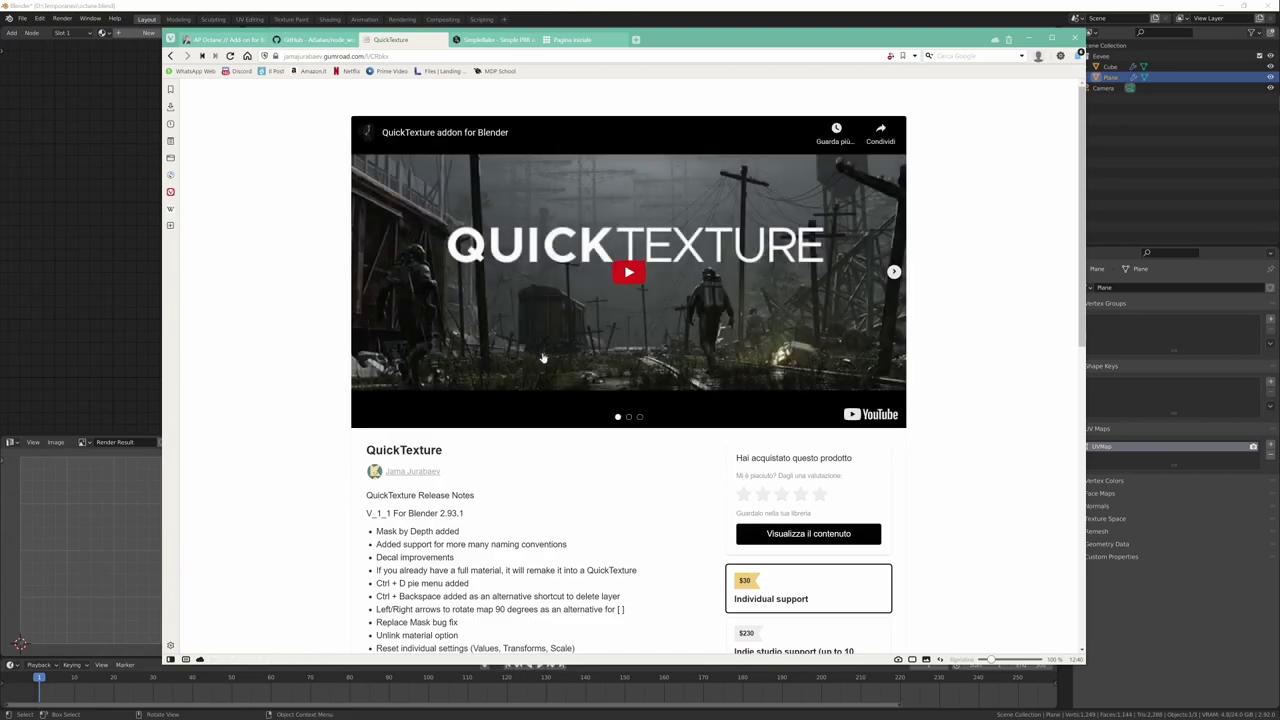
left_click(491, 40)
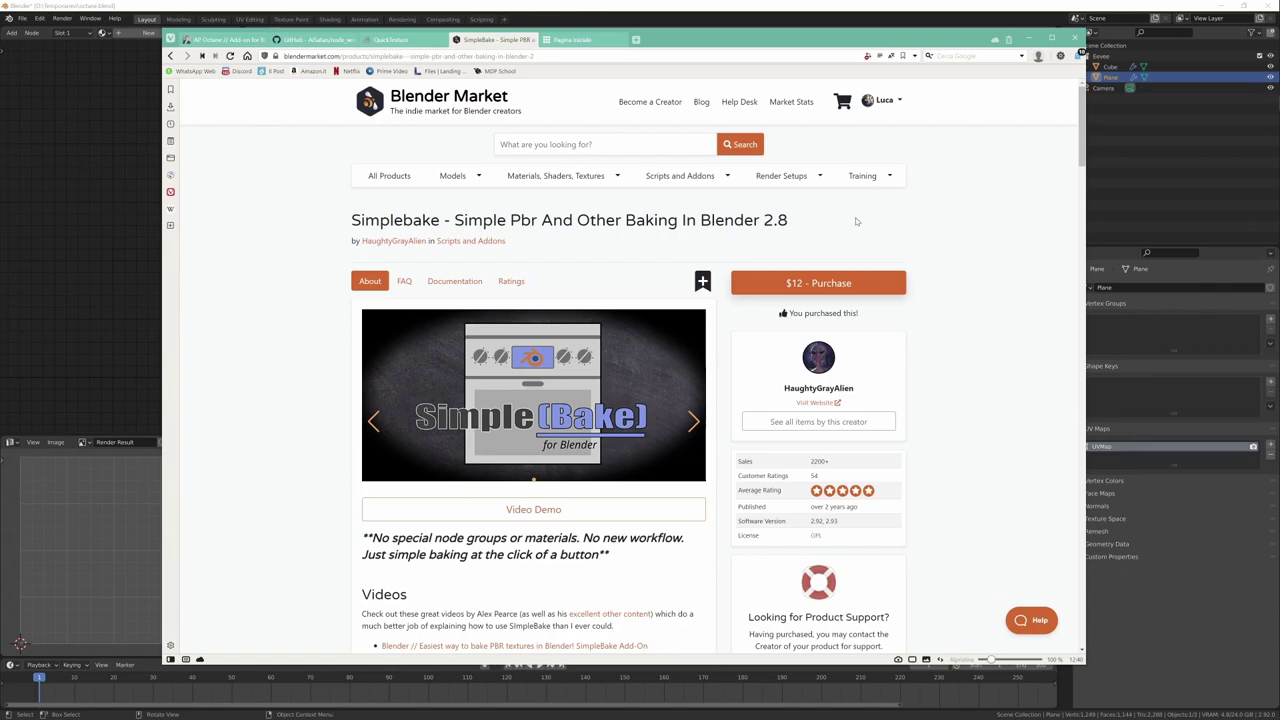
left_click(240, 40)
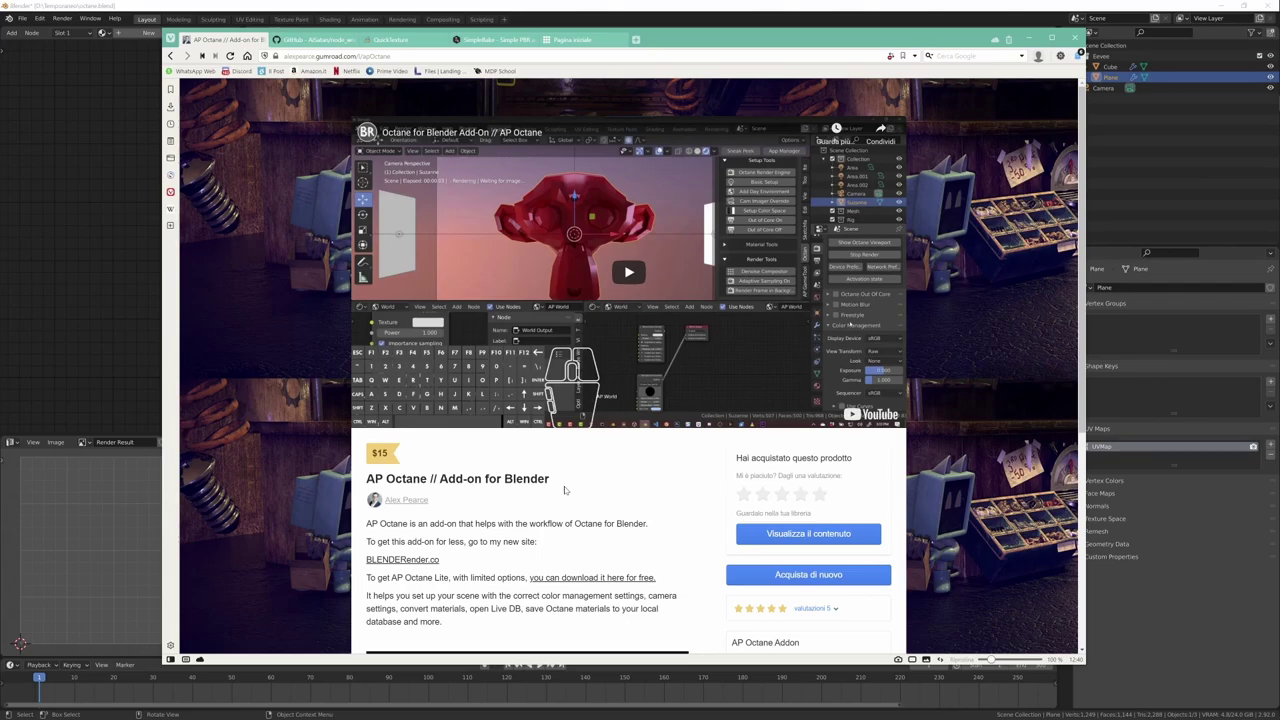
Look through the OC-Blender-Helper-Addon repository page on GitHub and return to Blender.
left_click(325, 40)
scroll(583, 514, "up", 1)
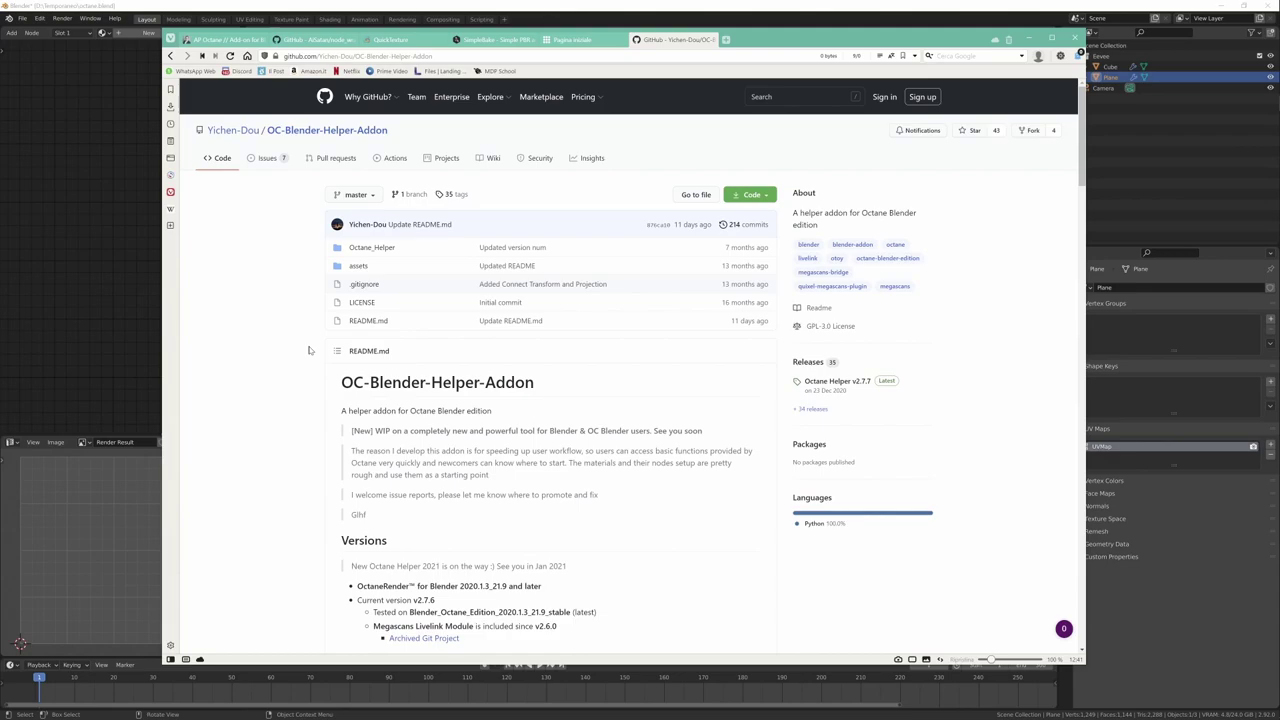
scroll(310, 350, "down", 2)
scroll(380, 262, "up", 2)
scroll(368, 300, "down", 4)
scroll(368, 300, "up", 4)
left_click(674, 13)
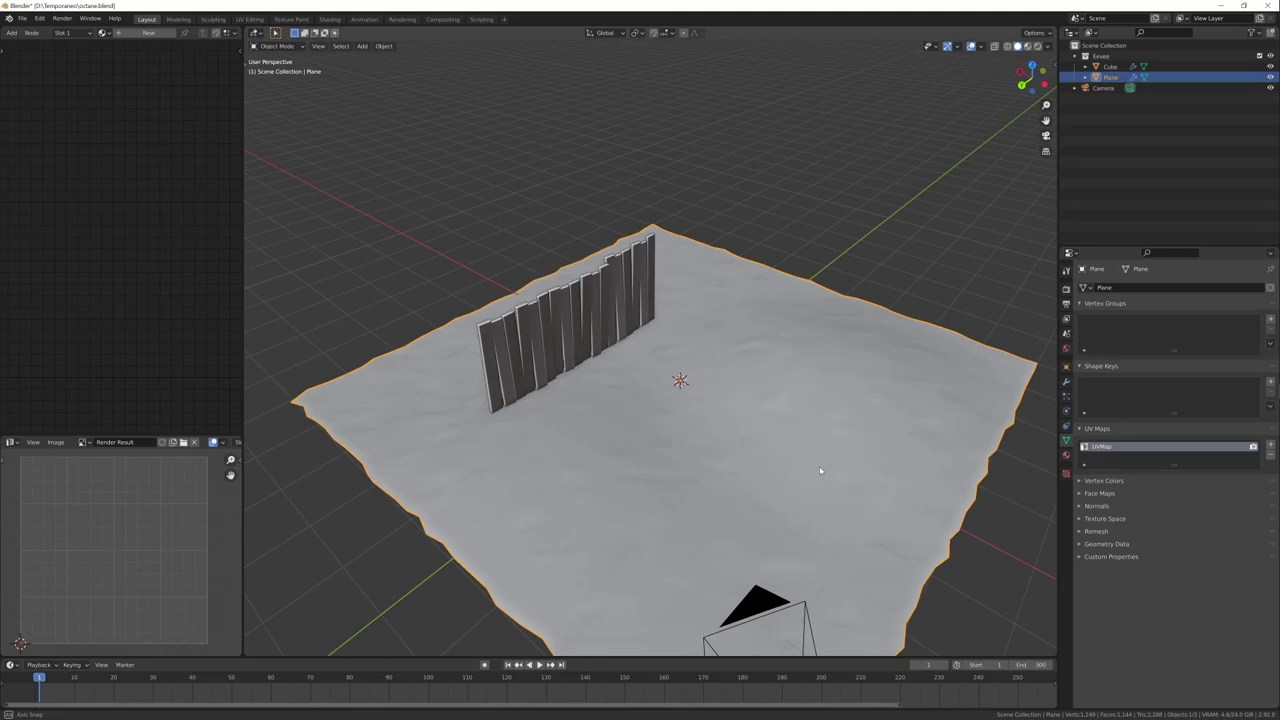
Inspect the ground plane's UV layout in the UV Editor while in Edit Mode, and return to Object Mode.
middle_click_drag(819, 466, 803, 448)
middle_click_drag(820, 446, 773, 430, "shift")
mouse_move(860, 420)
middle_mouse_down()
mouse_move(826, 429)
mouse_move(846, 440)
middle_mouse_up()
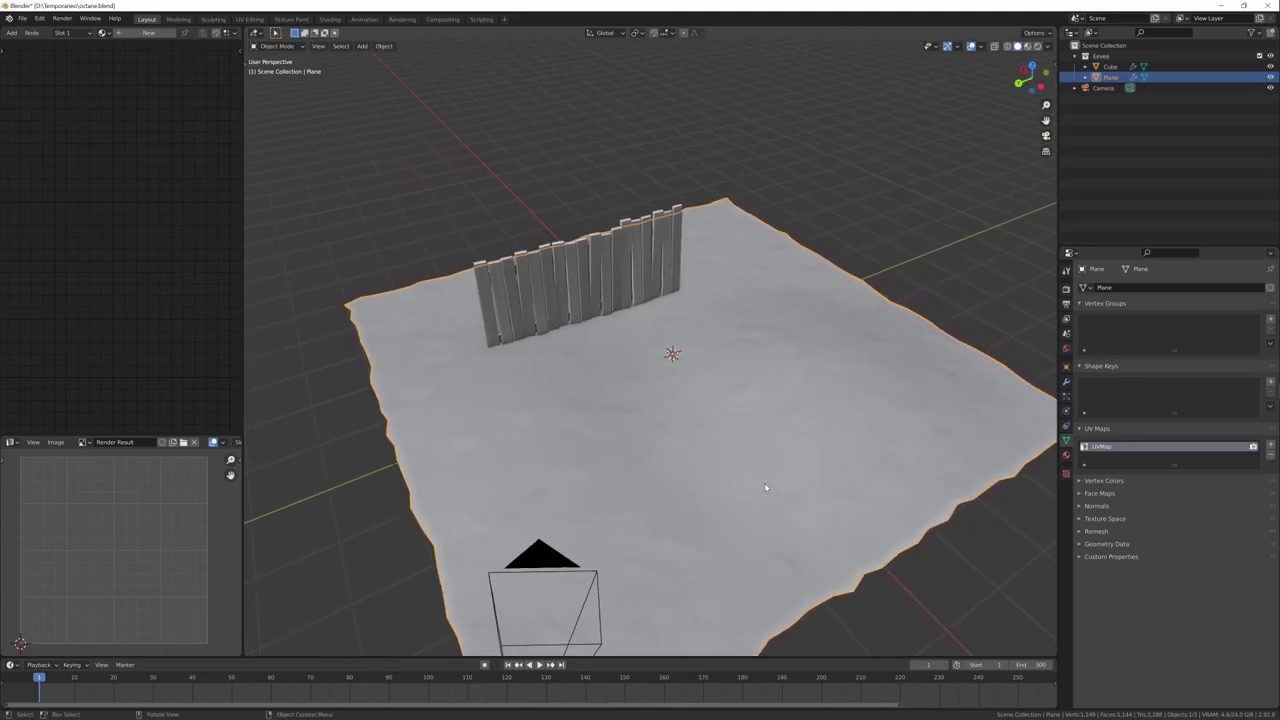
key("Tab")
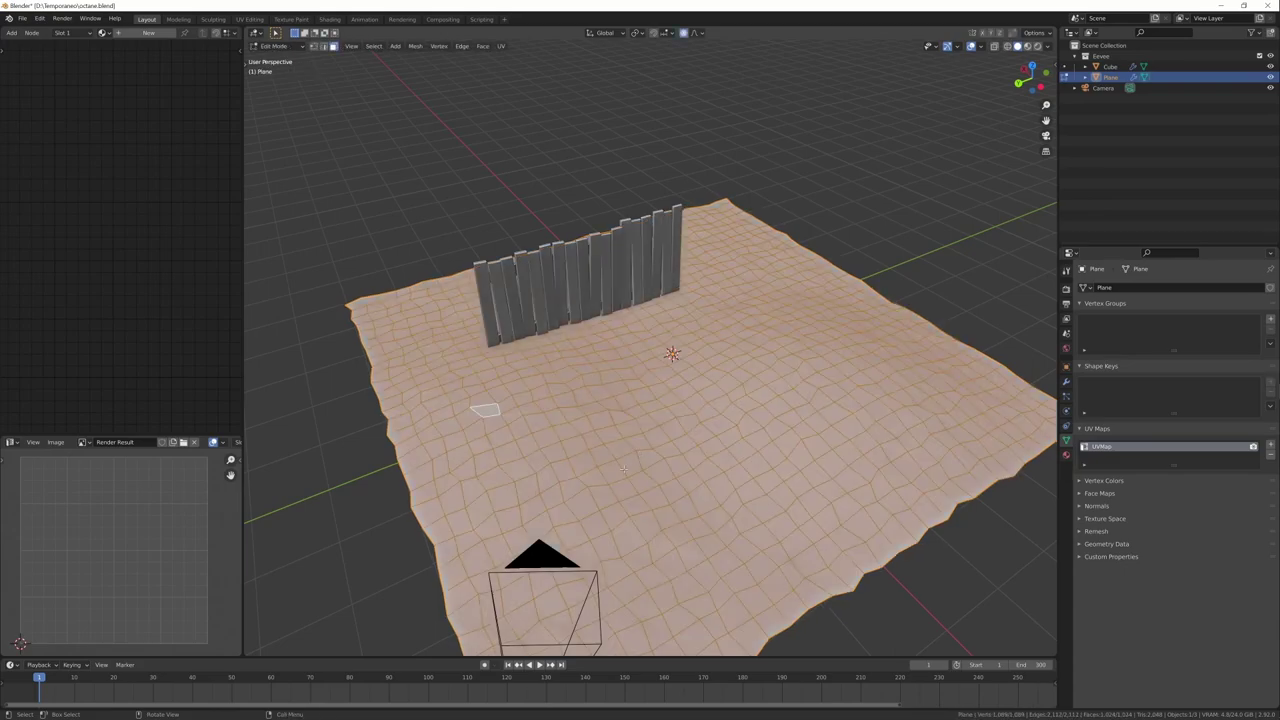
left_click(11, 441)
left_click(30, 487)
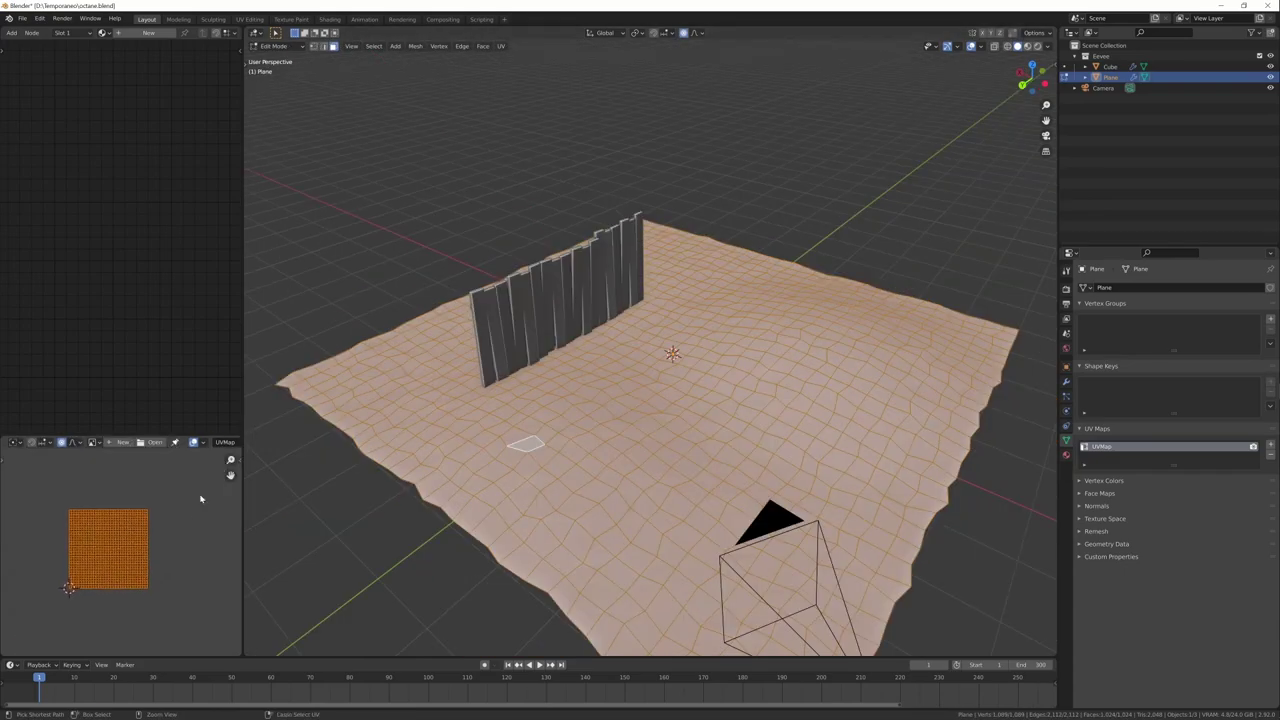
scroll(169, 584, "up", 4)
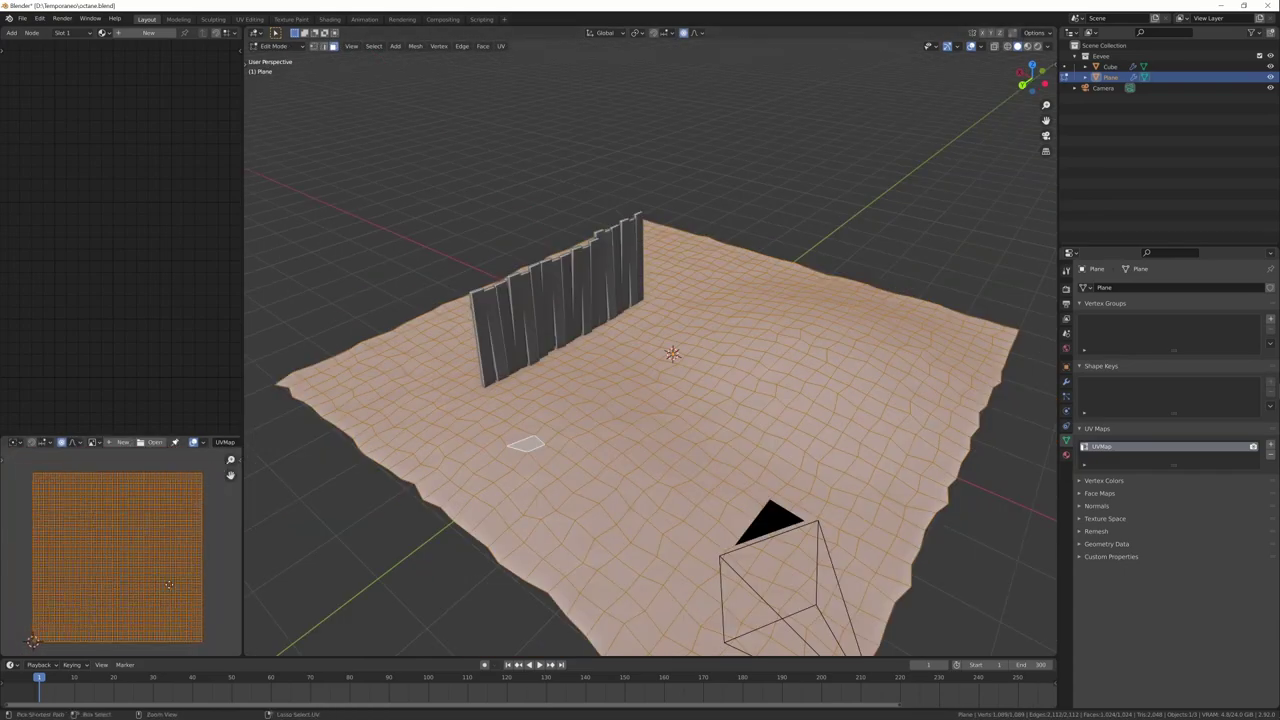
mouse_move(763, 511)
middle_mouse_down()
mouse_move(725, 502)
mouse_move(758, 493)
middle_mouse_up()
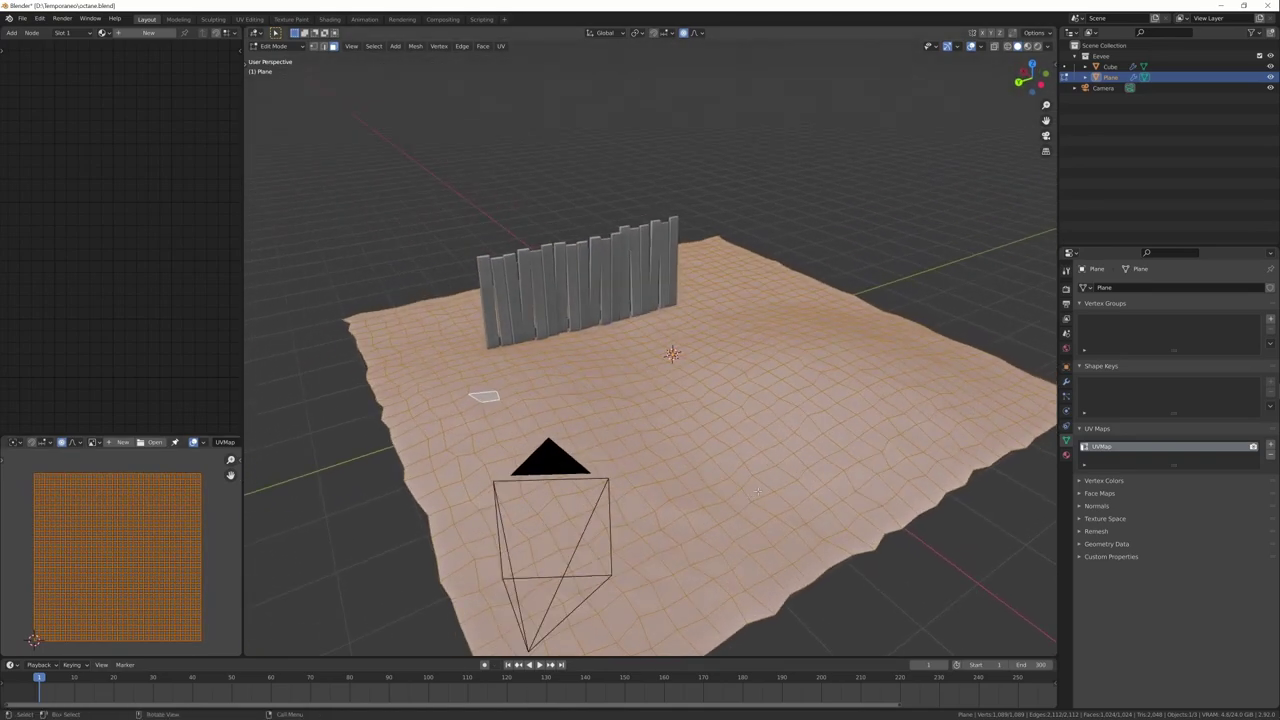
key("Tab")
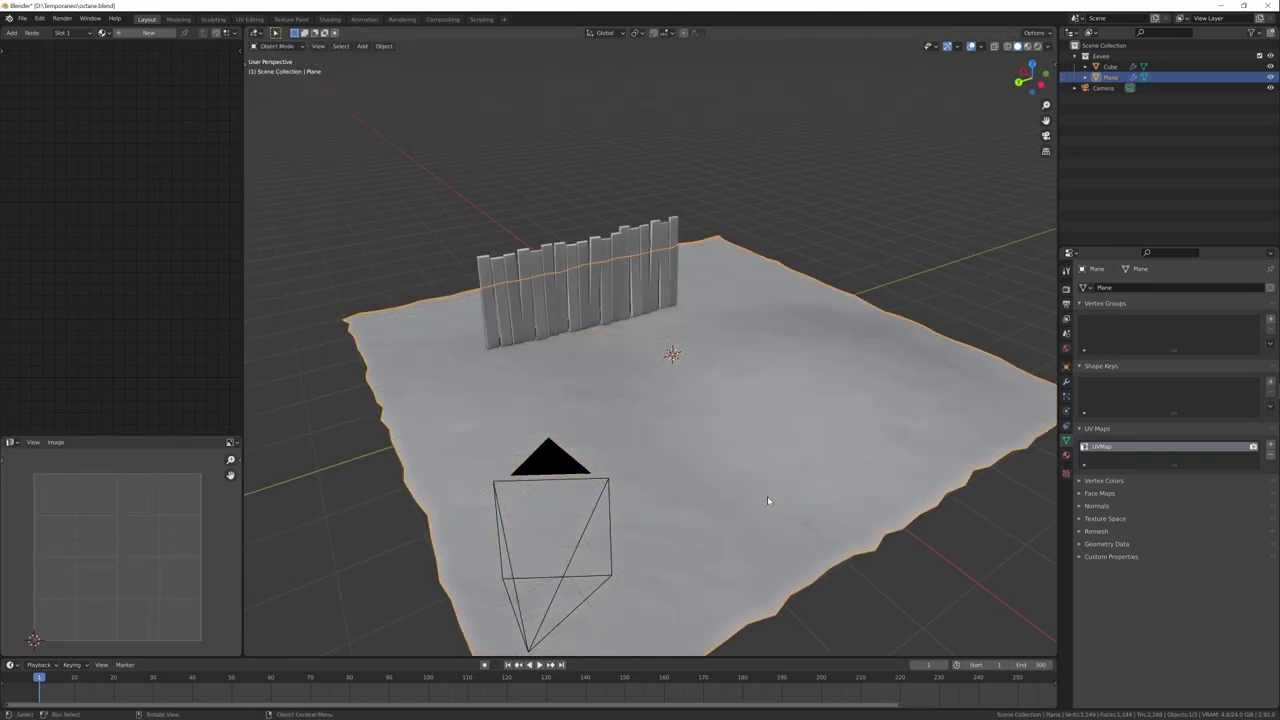
Check the wooden fence for UVs in Edit Mode and look at it from another angle in Object Mode.
left_click(619, 286)
middle_click_drag(620, 288, 600, 300)
key("Tab")
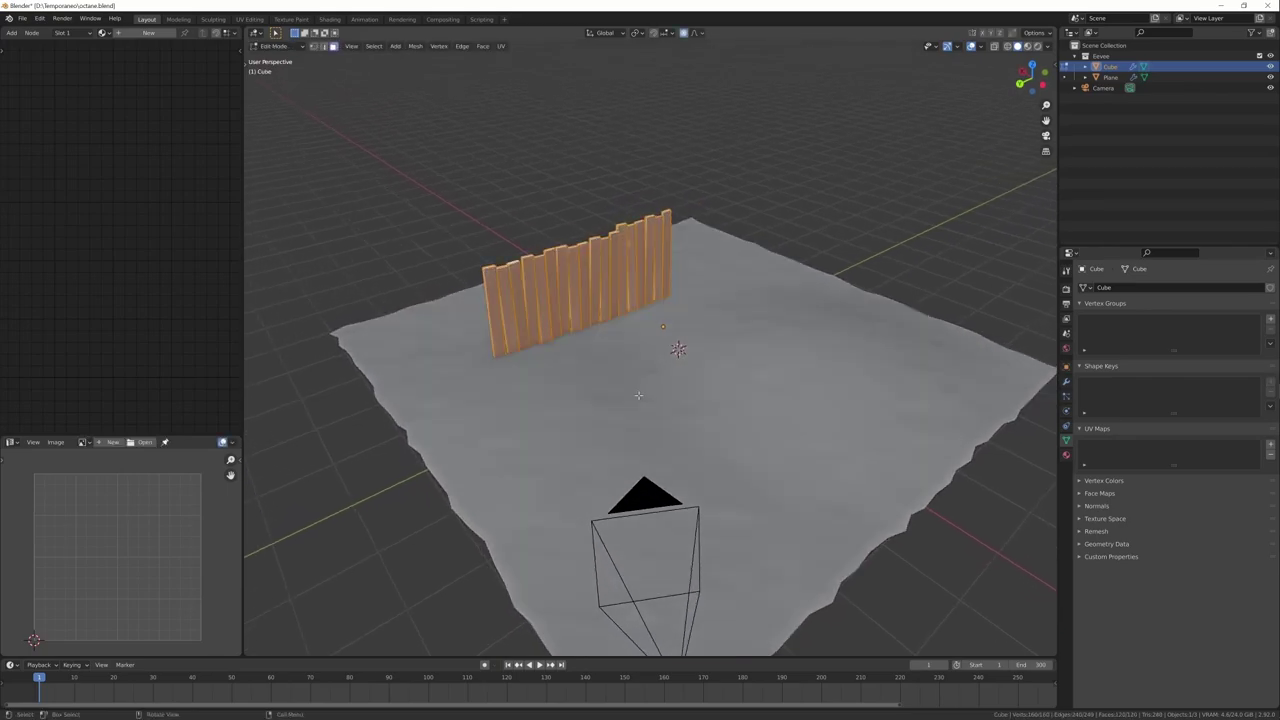
key("Tab")
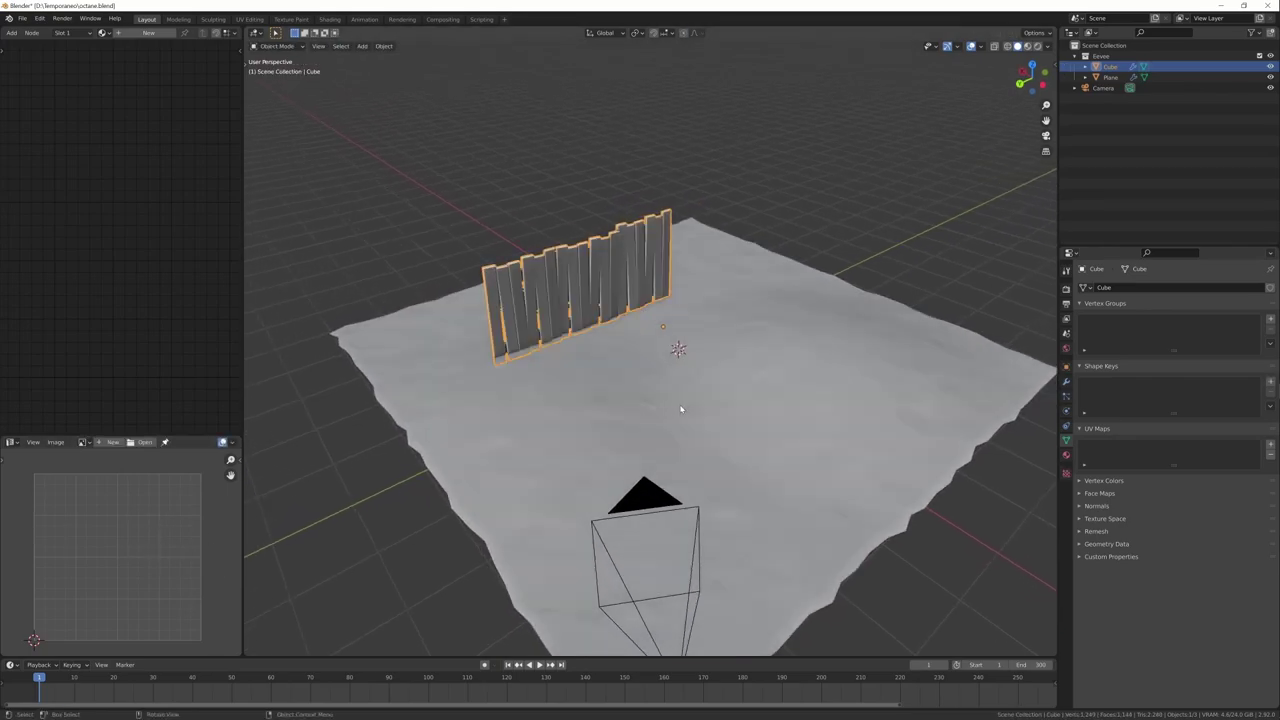
middle_click_drag(703, 341, 983, 525)
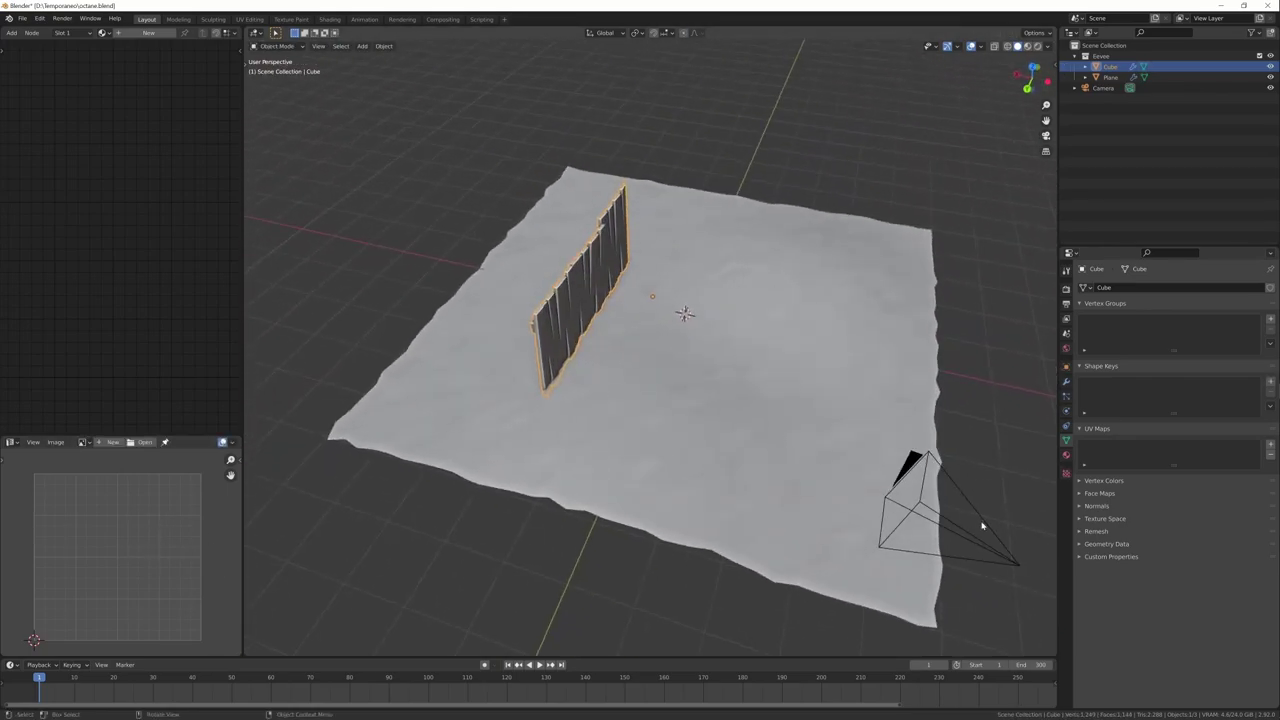
mouse_move(800, 470)
middle_mouse_down()
mouse_move(775, 440)
mouse_move(788, 414)
mouse_move(741, 421)
mouse_move(786, 491)
mouse_move(774, 503)
mouse_move(786, 483)
middle_mouse_up()
Create a QuickTexture material on the ground plane from the brown_mud diffuse, glossiness and normal maps.
left_click(783, 416)
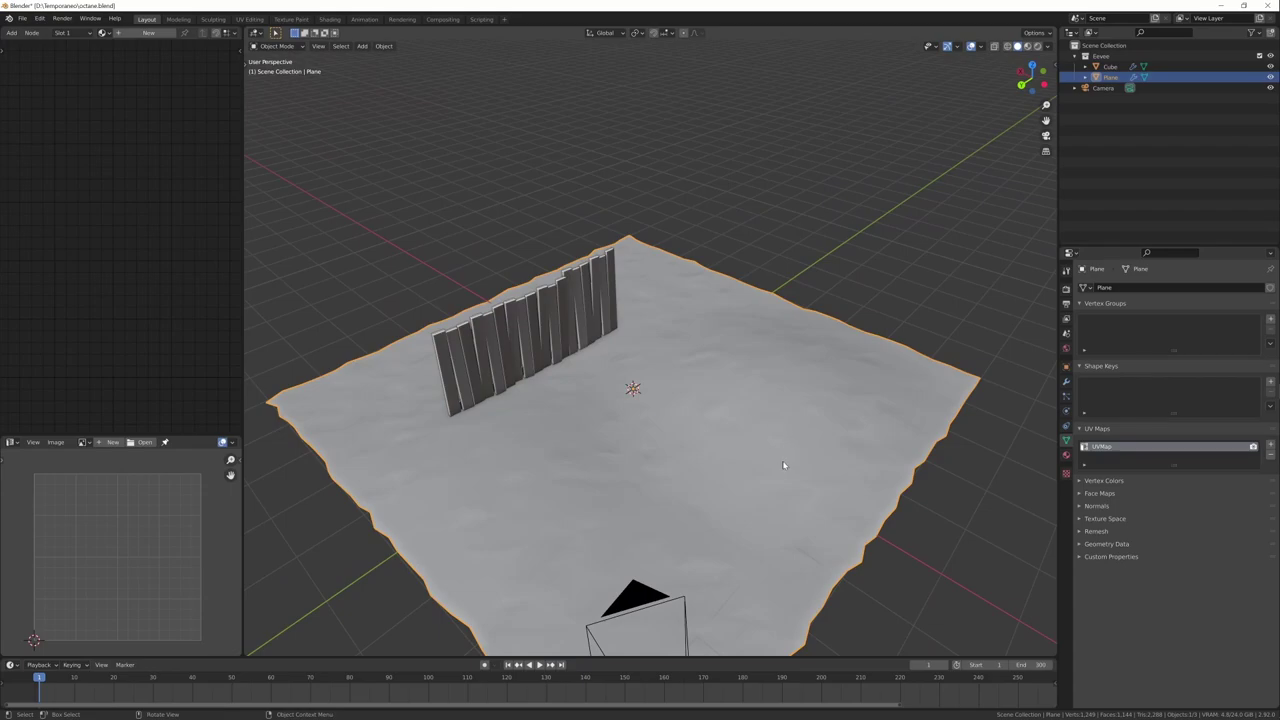
key("ctrl+t")
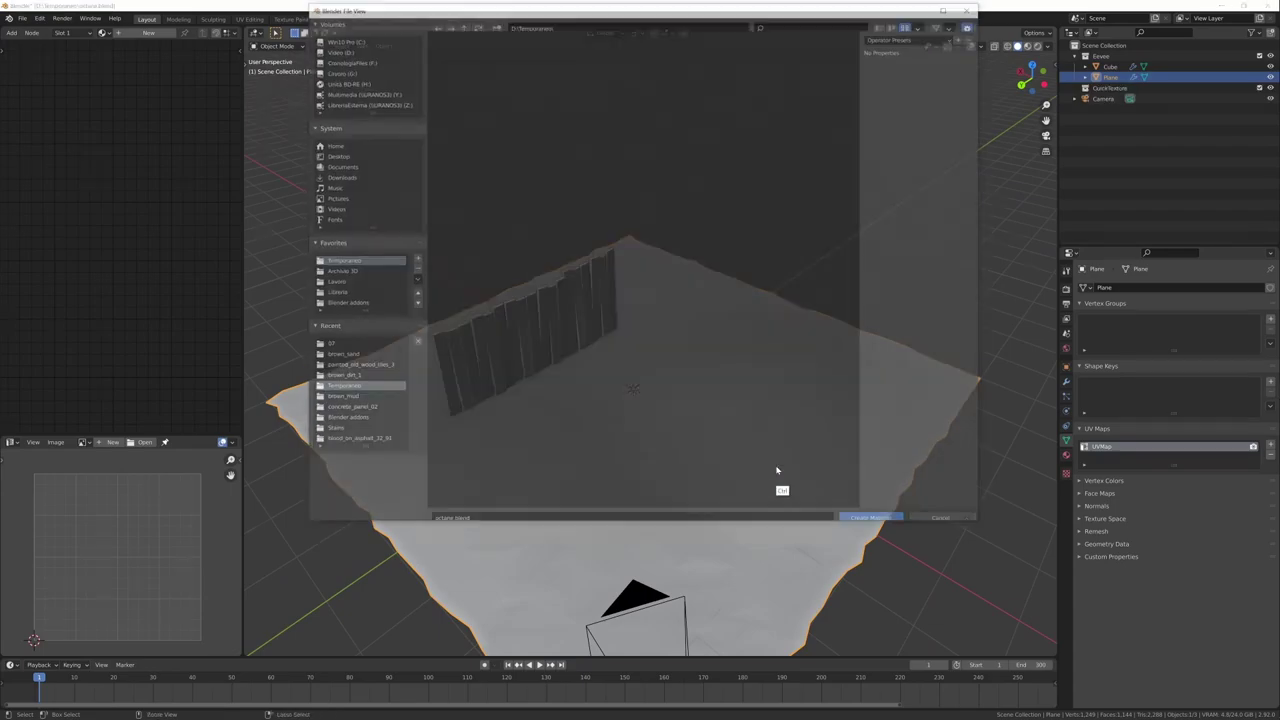
left_click(472, 115)
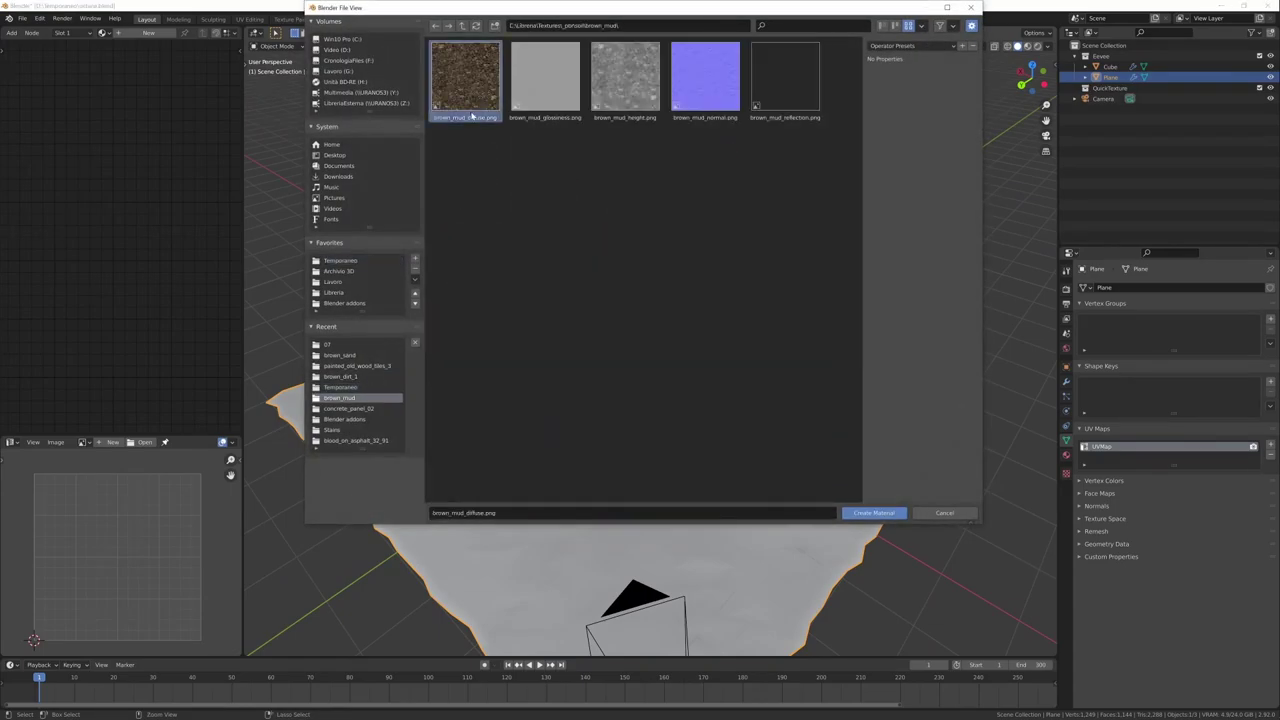
left_click(540, 105, "ctrl")
left_click(705, 95, "ctrl")
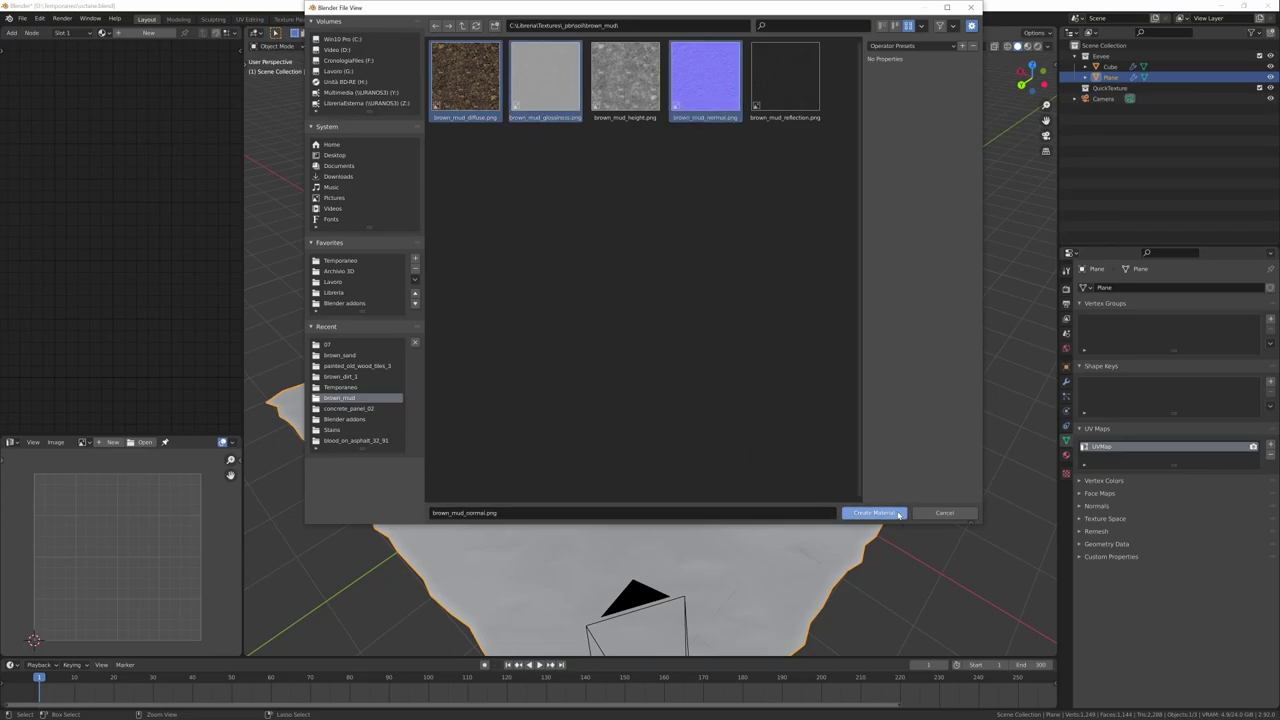
left_click(880, 513)
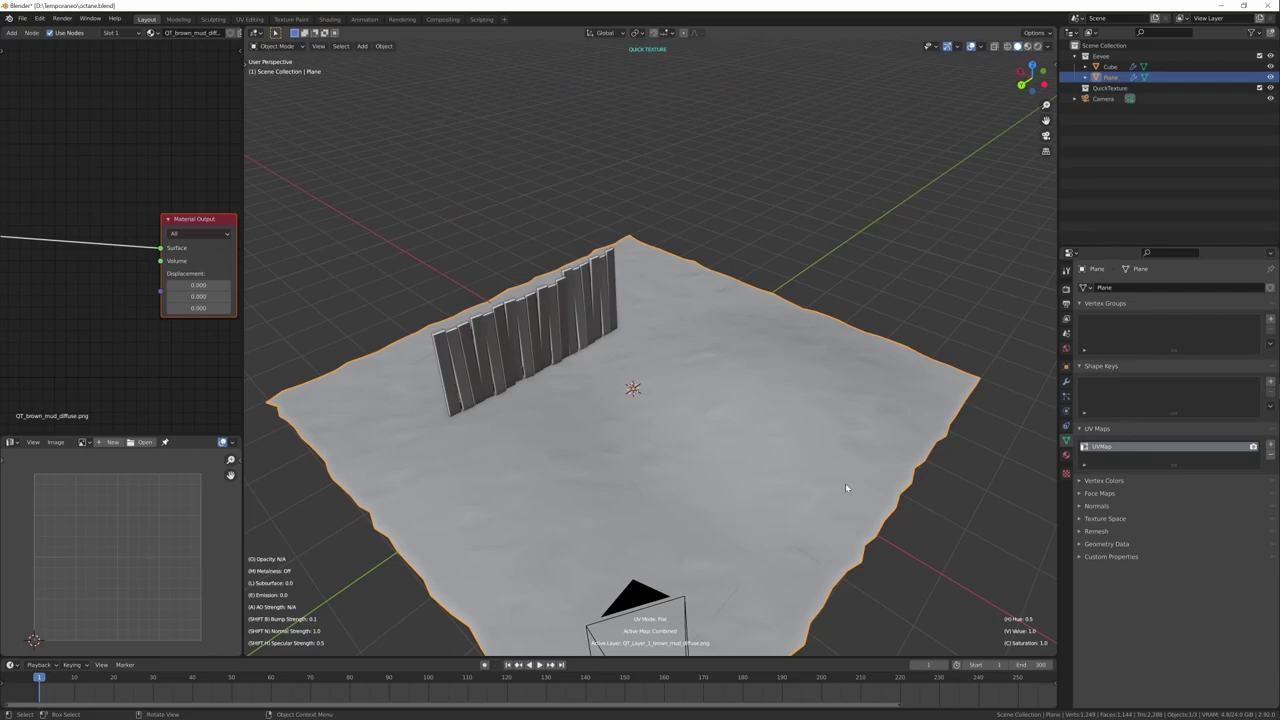
Switch the viewport to Material Preview shading to show the textured ground.
scroll(845, 487, "down", 3)
left_click(1027, 46)
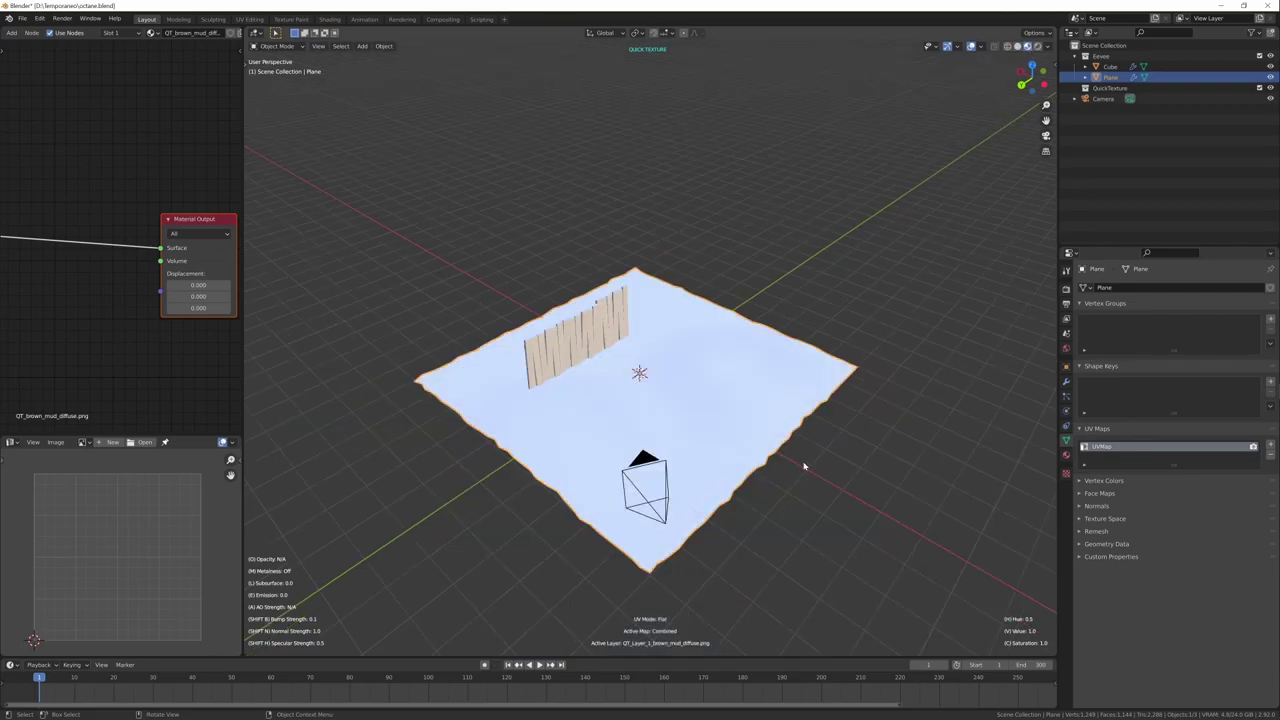
middle_click_drag(803, 467, 720, 551)
scroll(837, 426, "up", 3)
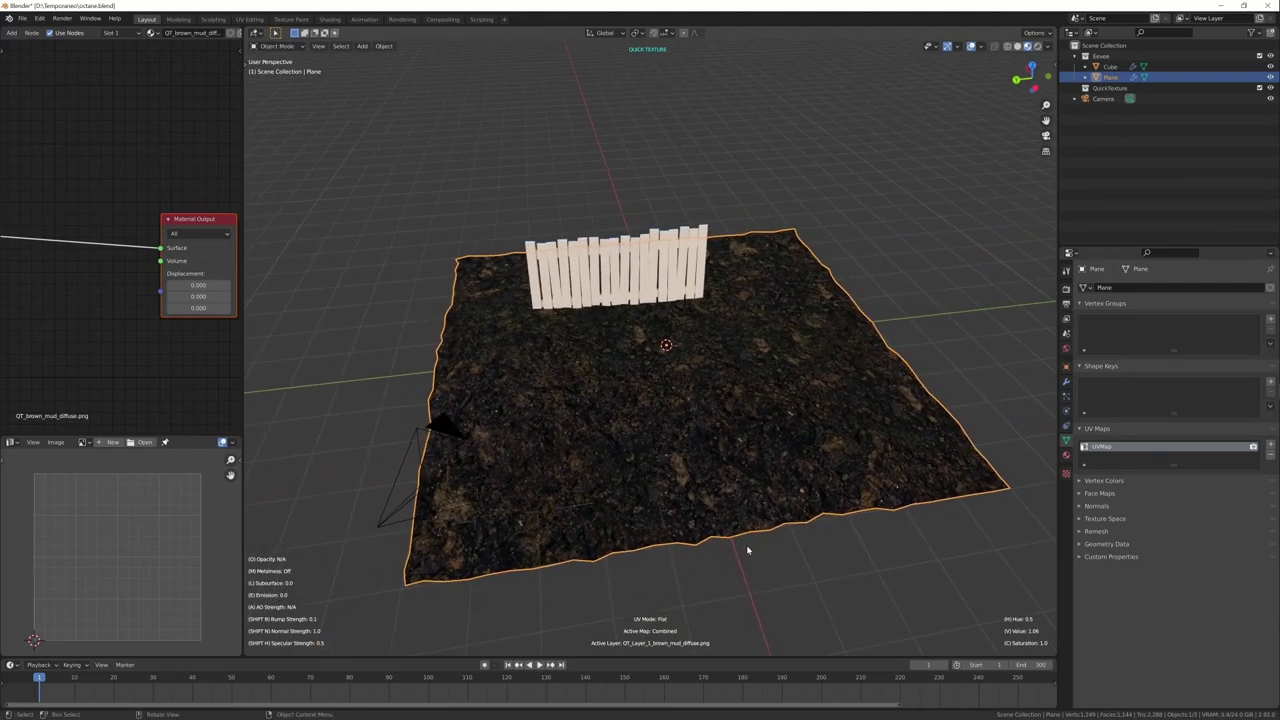
Set the mud layer's color value to 2.52 and scale its texture so the pattern repeats smaller across the ground.
key("v")
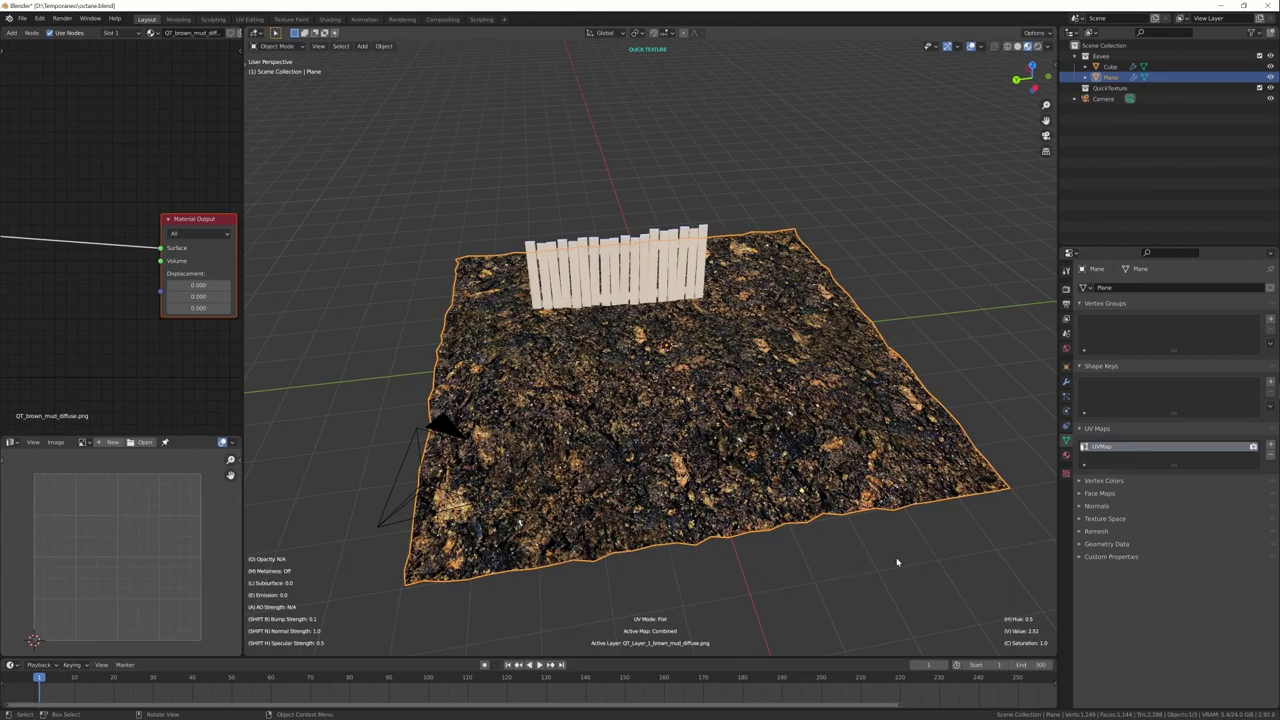
key("c")
key("h")
middle_click_drag(839, 558, 704, 542)
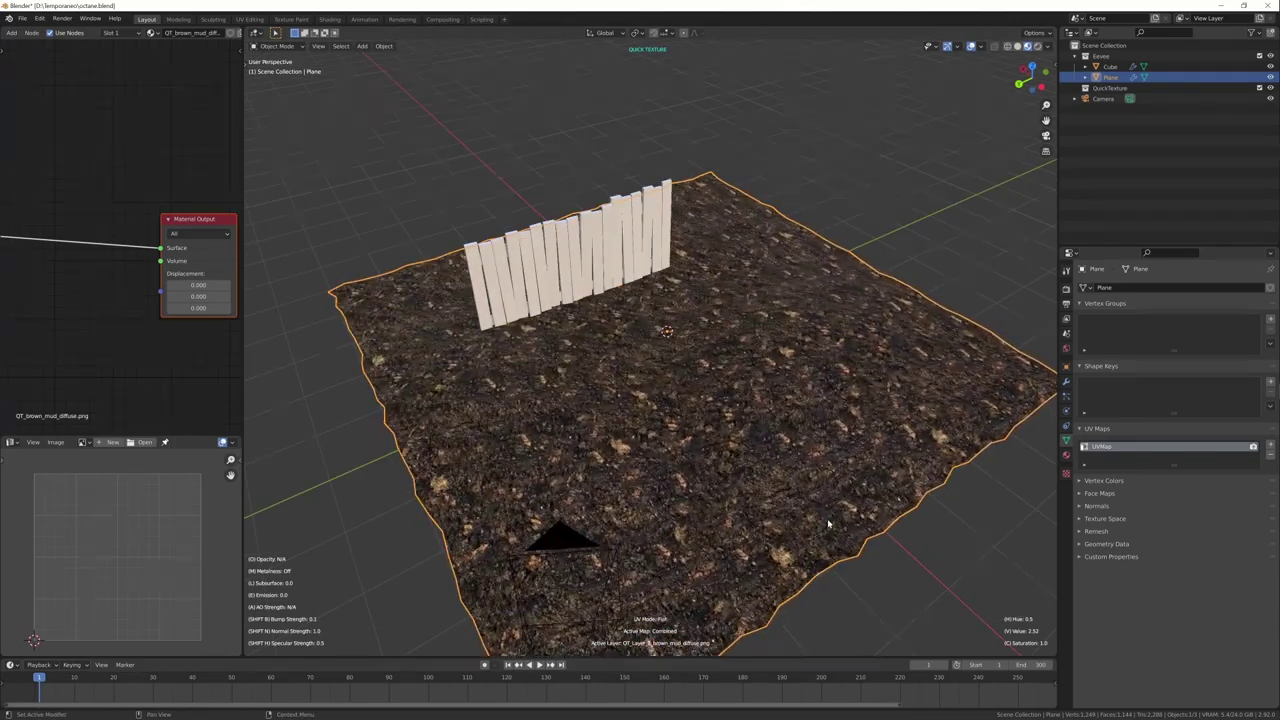
key("s")
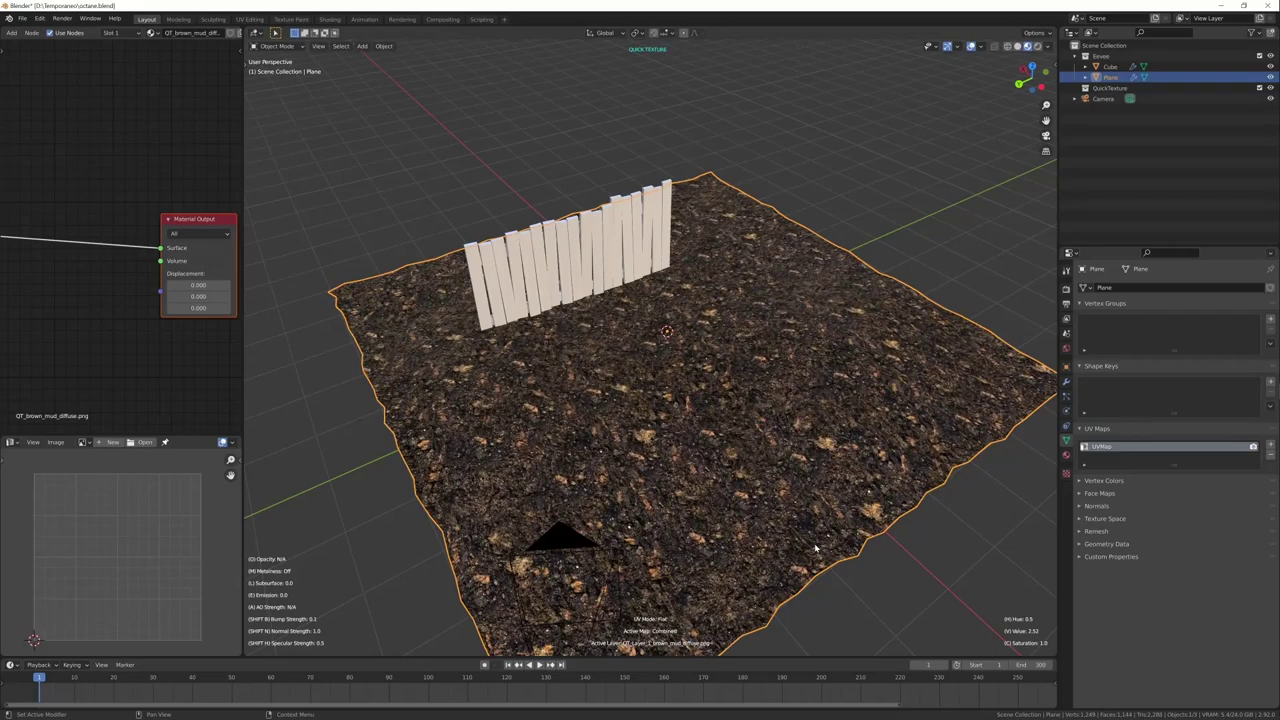
Consult QuickTexture's shortcut list in the sidebar for the map, layer and mask commands, and close the sidebar.
key("n")
left_click(1052, 399)
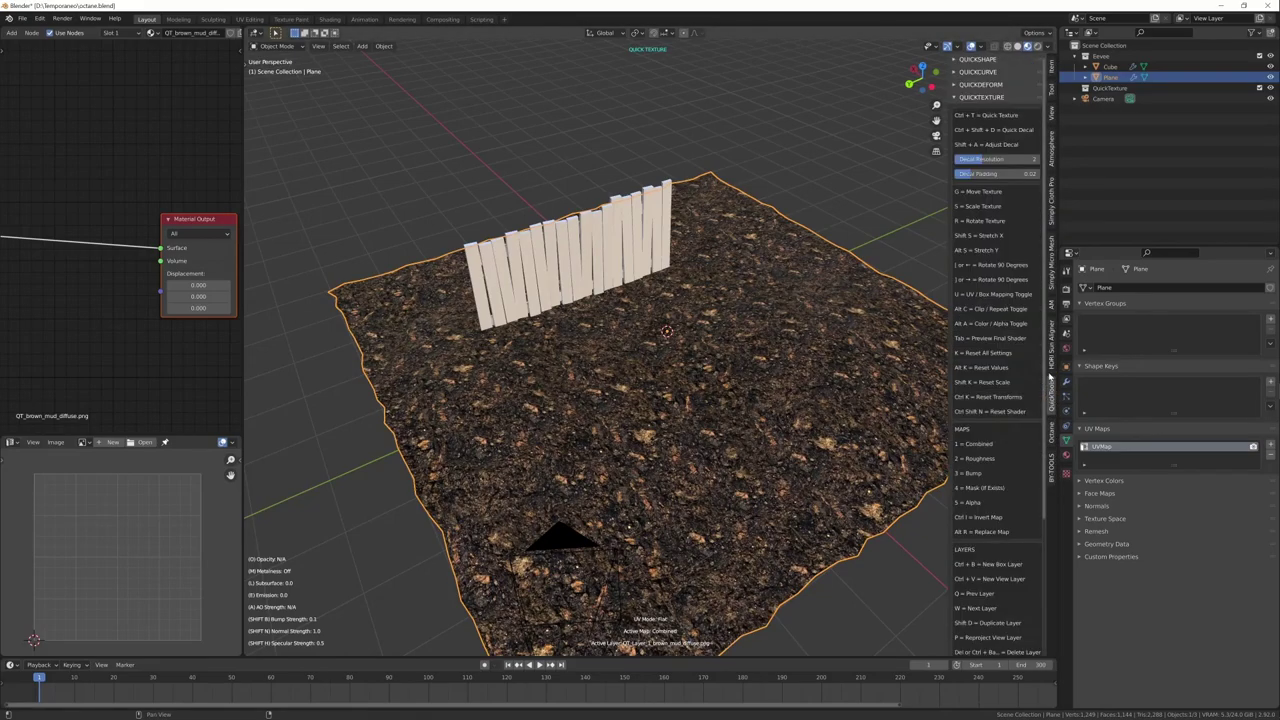
scroll(996, 598, "down", 5)
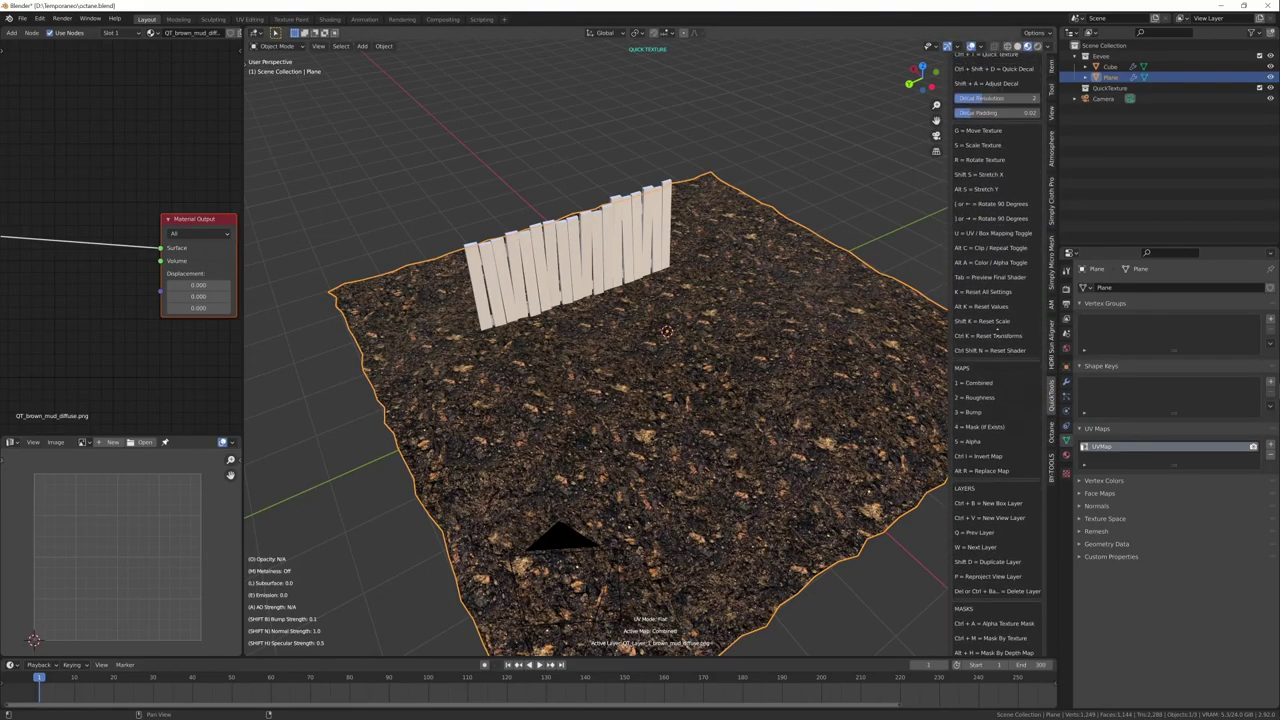
middle_click_drag(780, 535, 760, 516)
key("n")
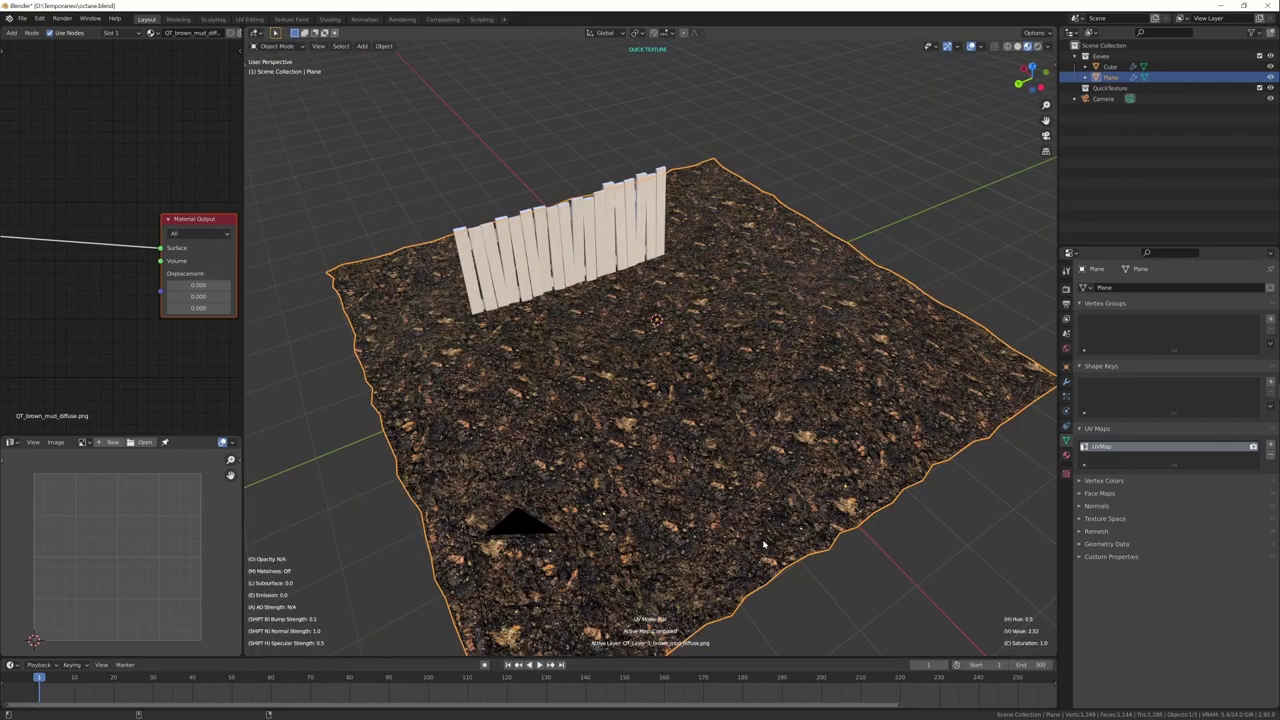
Add a new box-mapped texture layer to the ground using the brown_sand diffuse and normal maps.
key("ctrl+b")
left_click(474, 96)
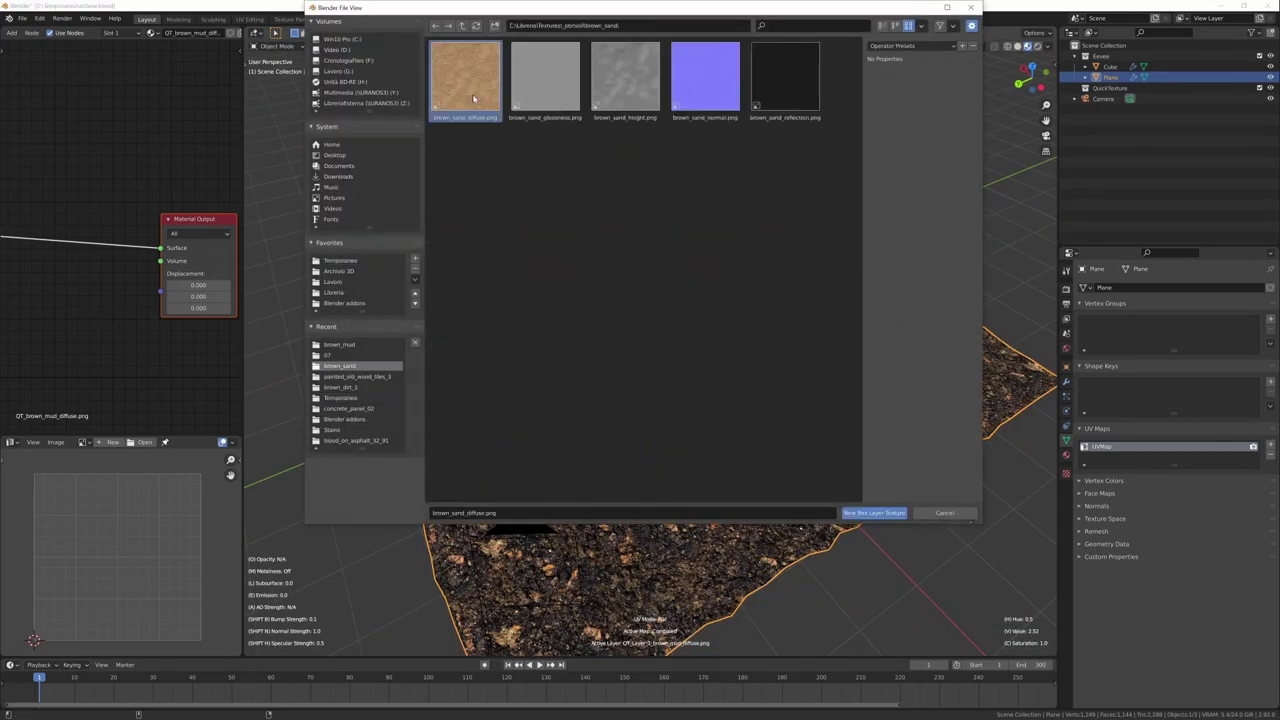
left_click(711, 97, "ctrl")
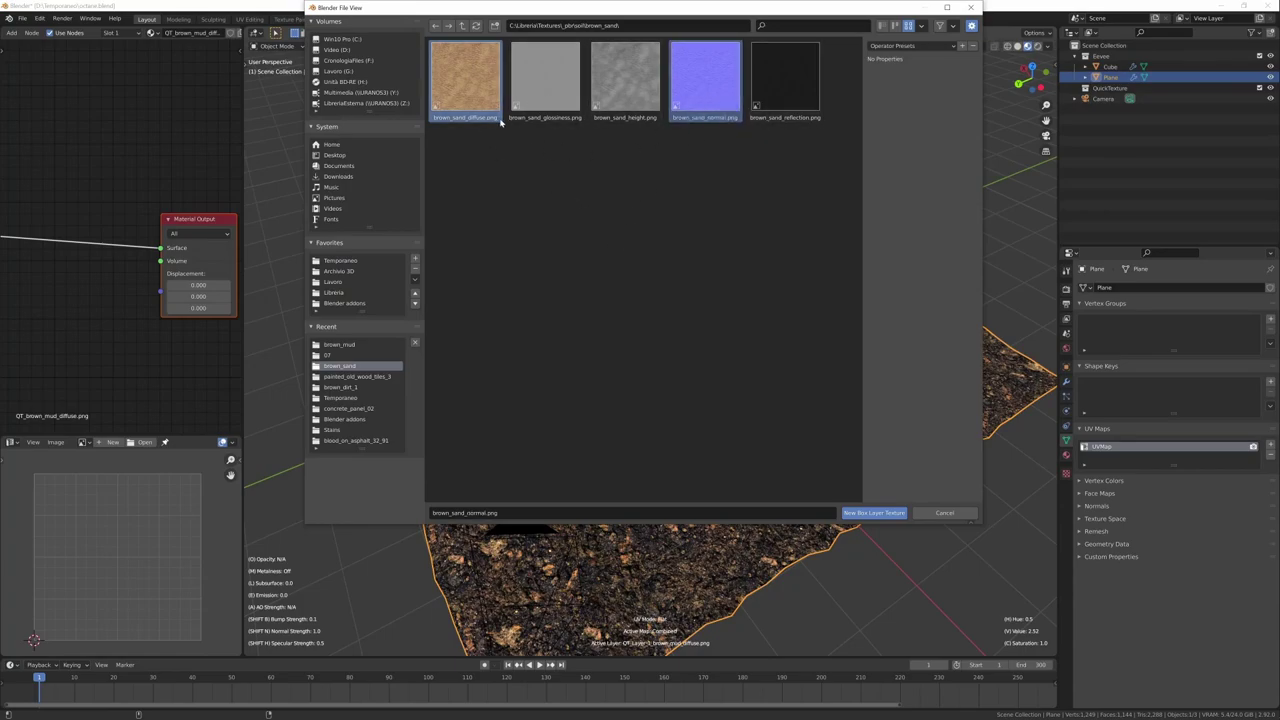
left_click(878, 514)
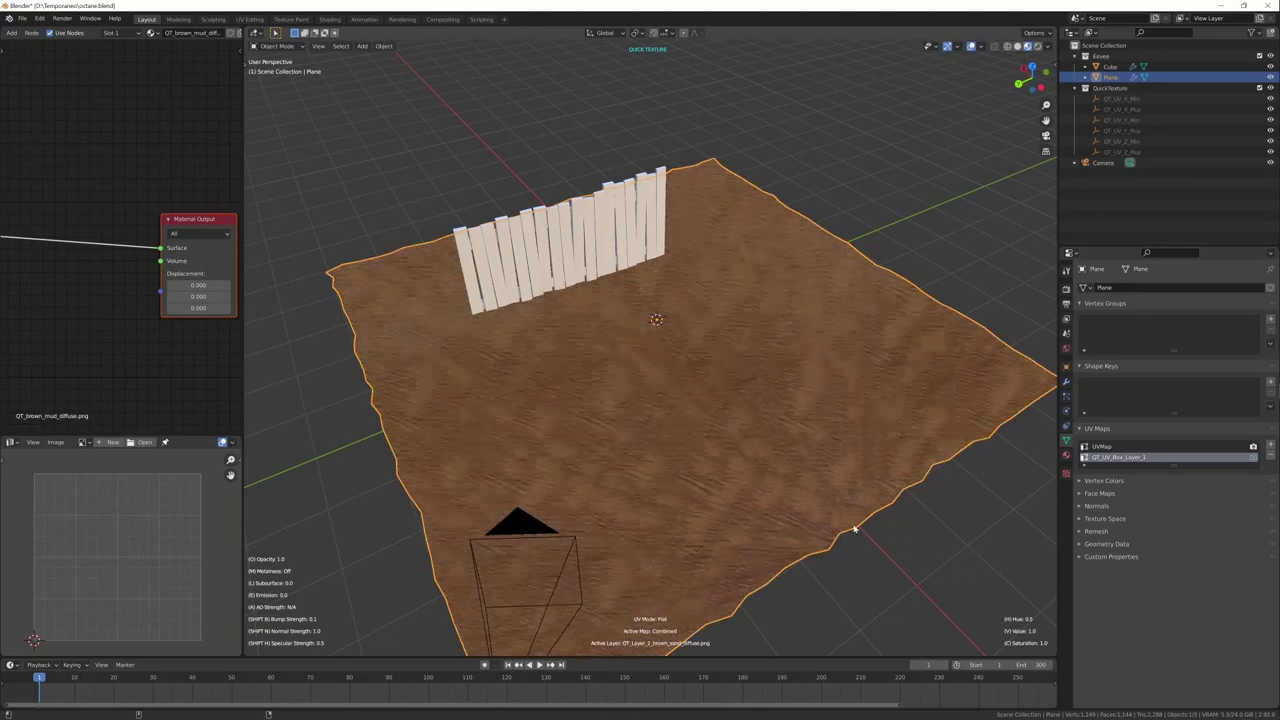
Make the sand layer's roughness map active and raise its value.
middle_click_drag(745, 525, 797, 500)
key("2")
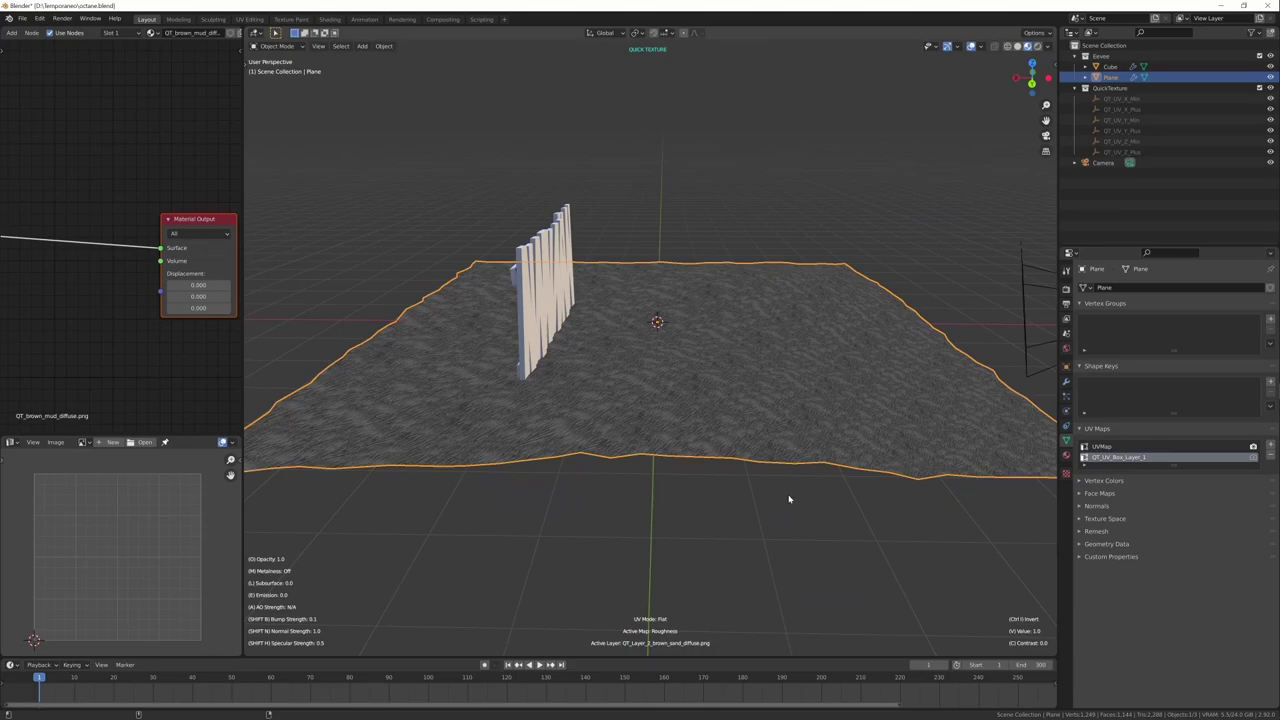
key("v")
left_click(812, 504)
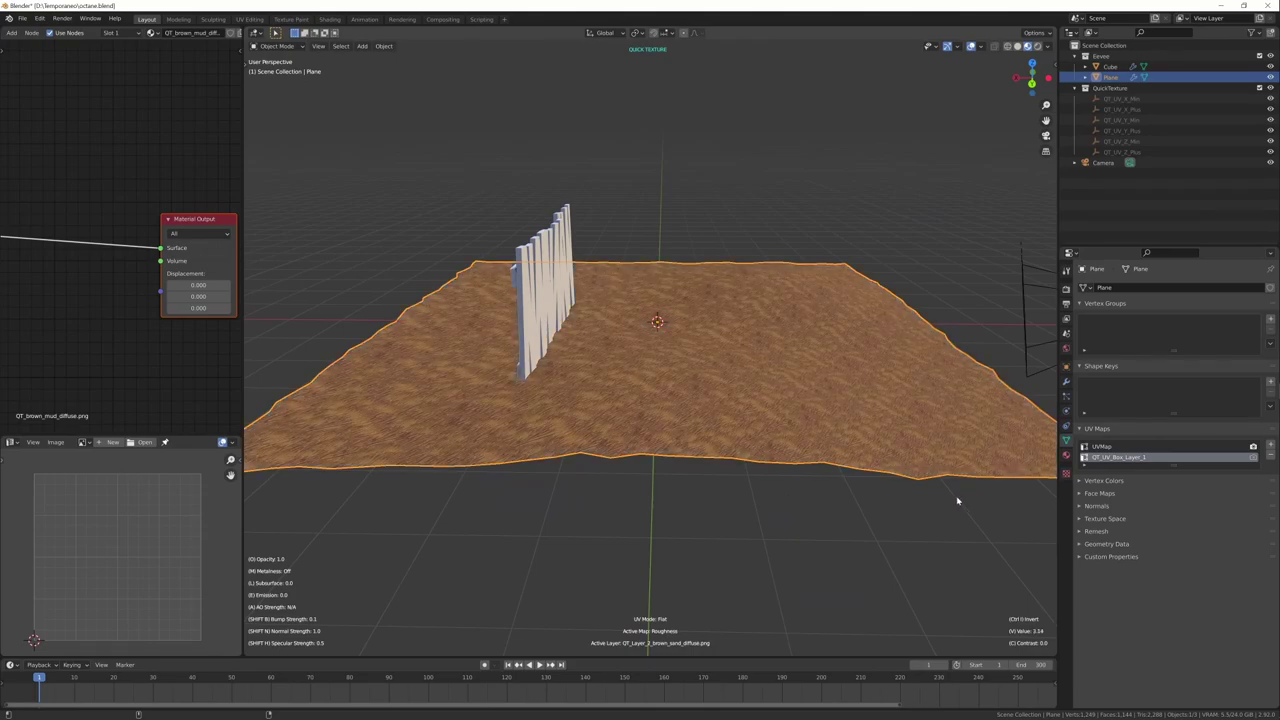
Switch the sand layer to its combined map and set the color value to 1.83 and saturation to 0.83.
mouse_move(939, 517)
middle_mouse_down()
mouse_move(923, 511)
mouse_move(944, 513)
middle_mouse_up()
key("1")
key("v")
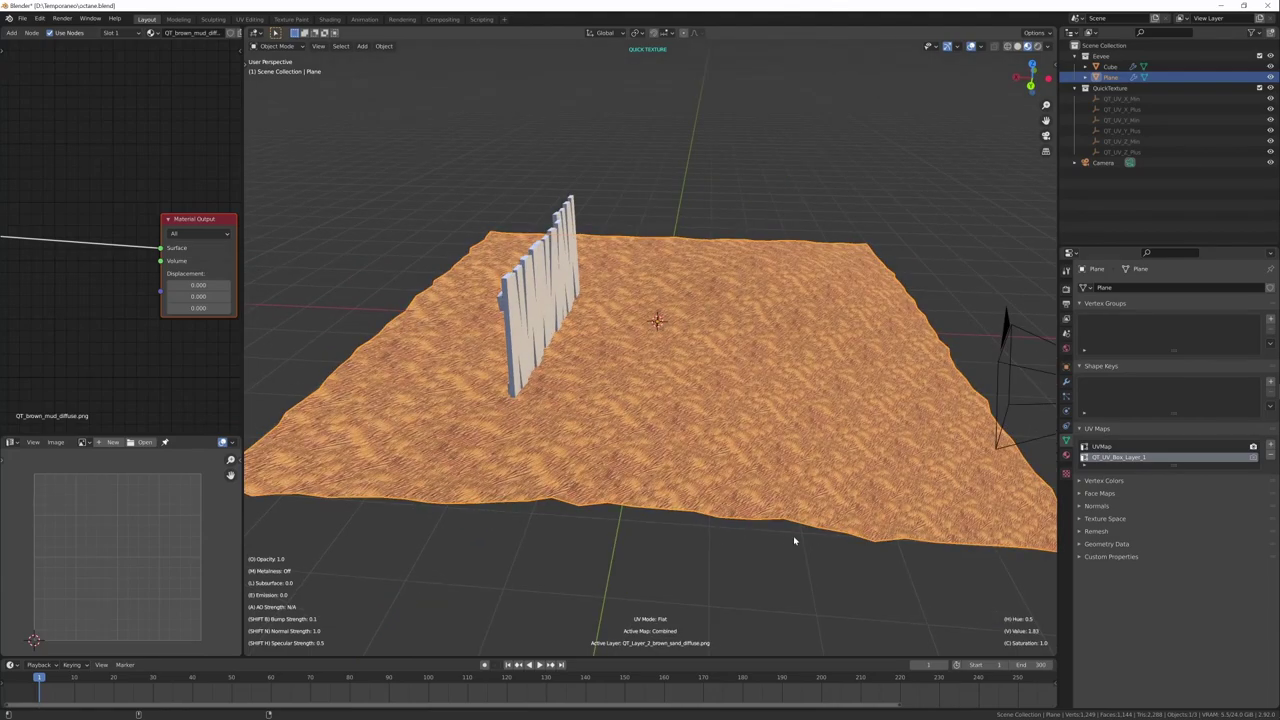
left_click(793, 535)
key("c")
left_click(757, 543)
Set the sand layer's bump strength to 0.0 and adjust its normal strength.
key("shift+b")
left_click(620, 560)
key("shift+b")
left_click(668, 563)
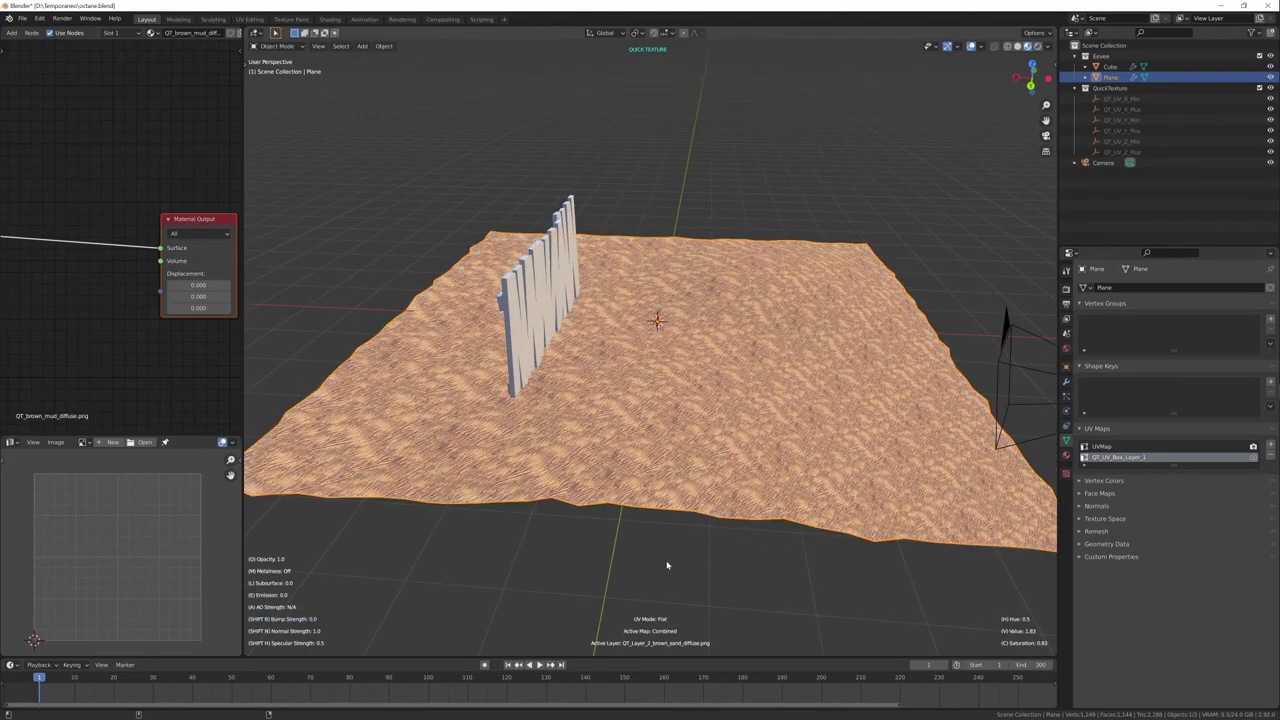
key("shift+n")
middle_click_drag(727, 553, 764, 527)
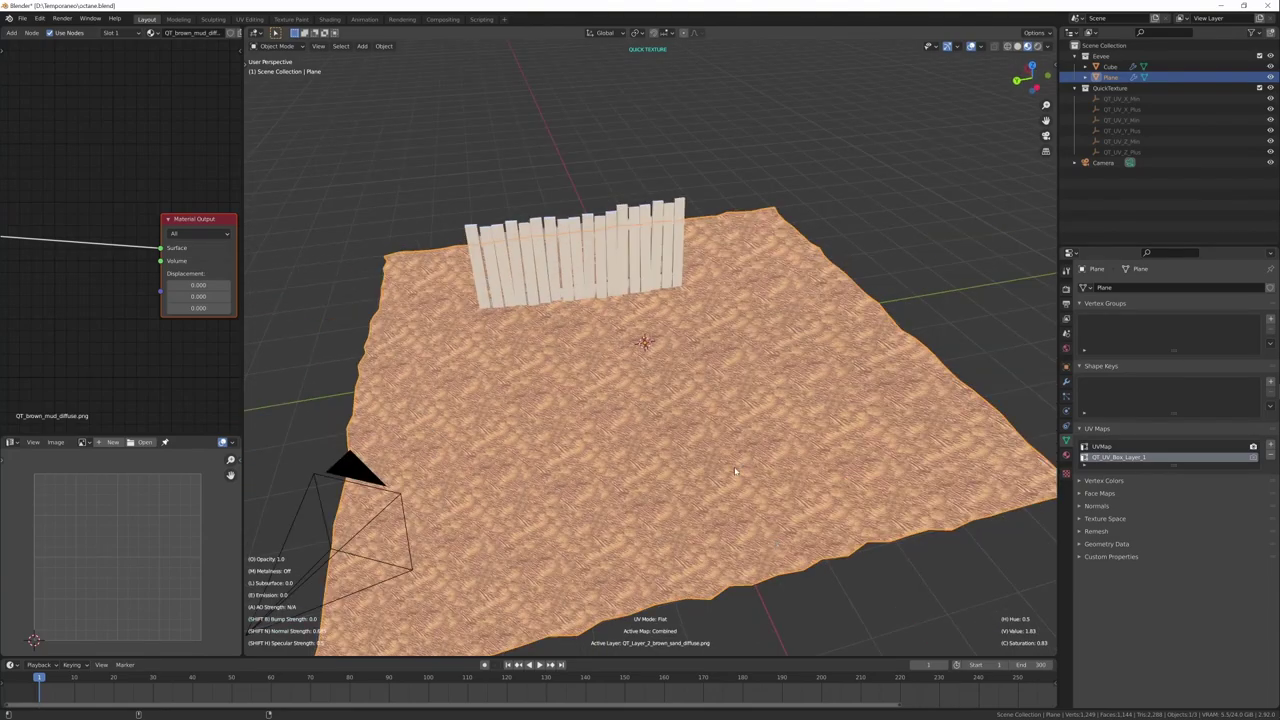
Mask the sand layer by the ground's height, with mask smoothing 0.85 and value 0.19.
key("4")
key("h")
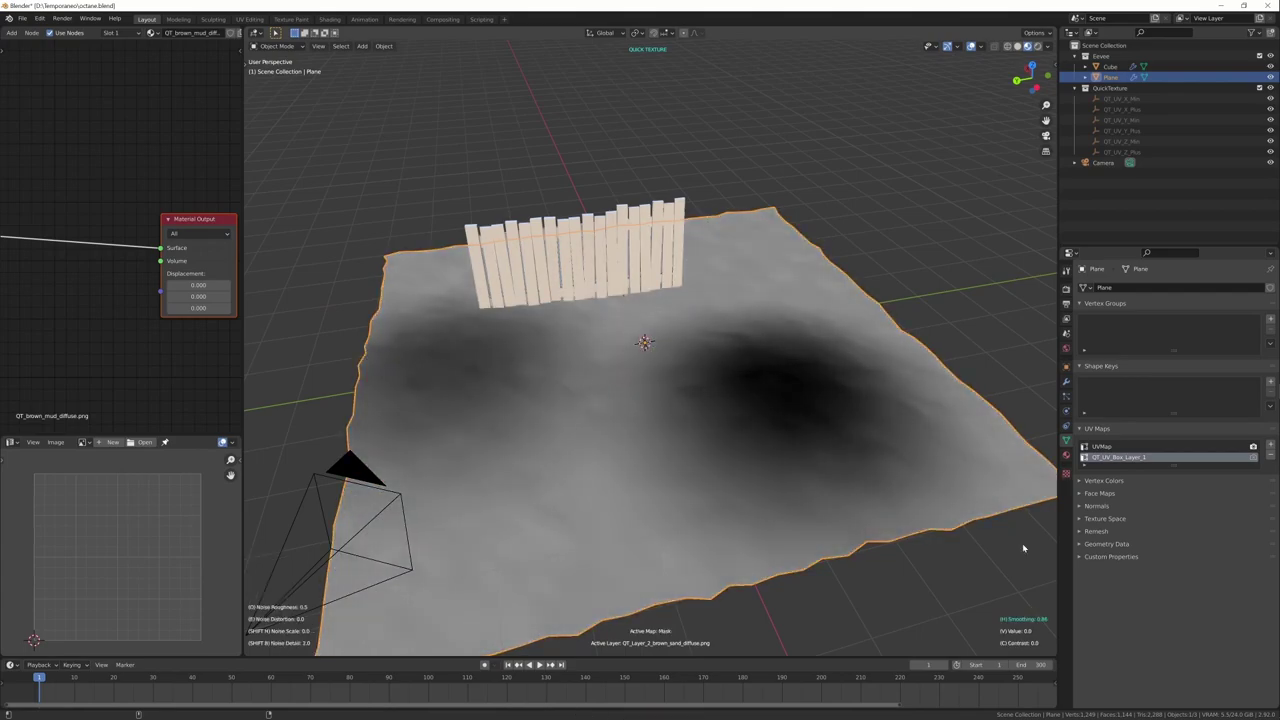
key("v")
left_click(706, 486)
middle_click_drag(704, 532, 688, 517)
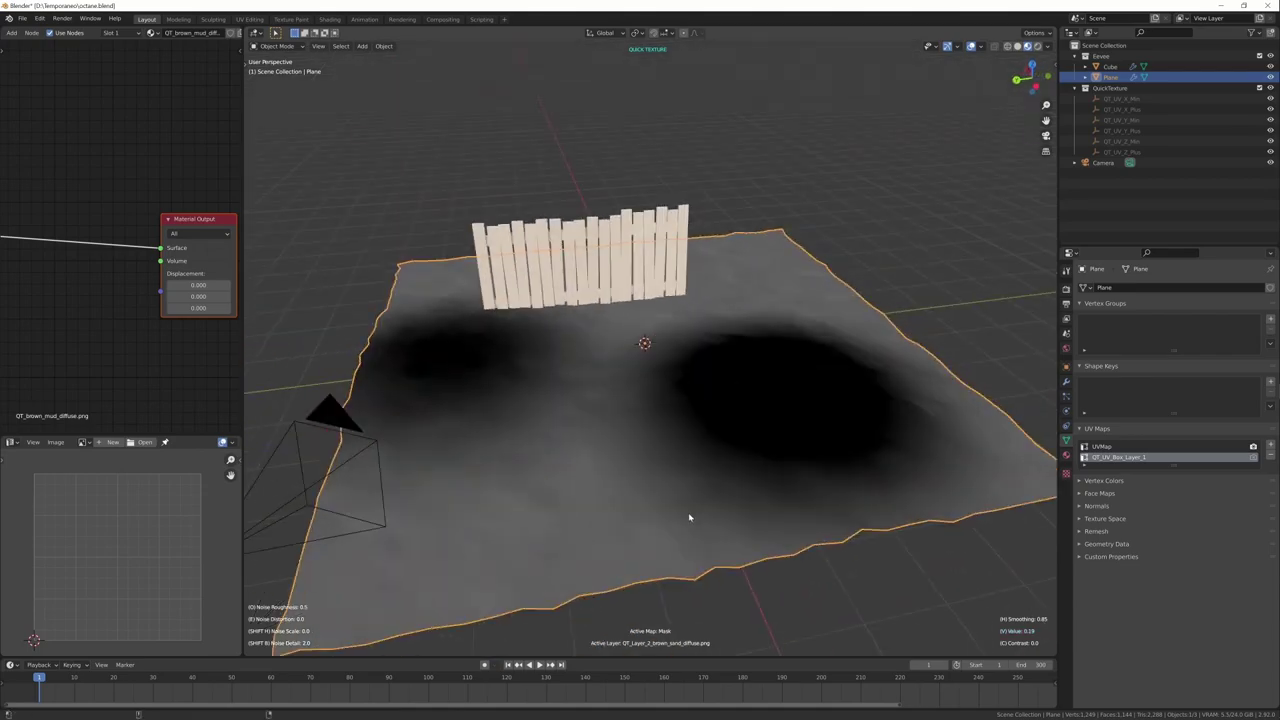
Invert the sand layer's height mask and set its value to 0.0, contrast to 1.0 and smoothing to 0.68.
key("i")
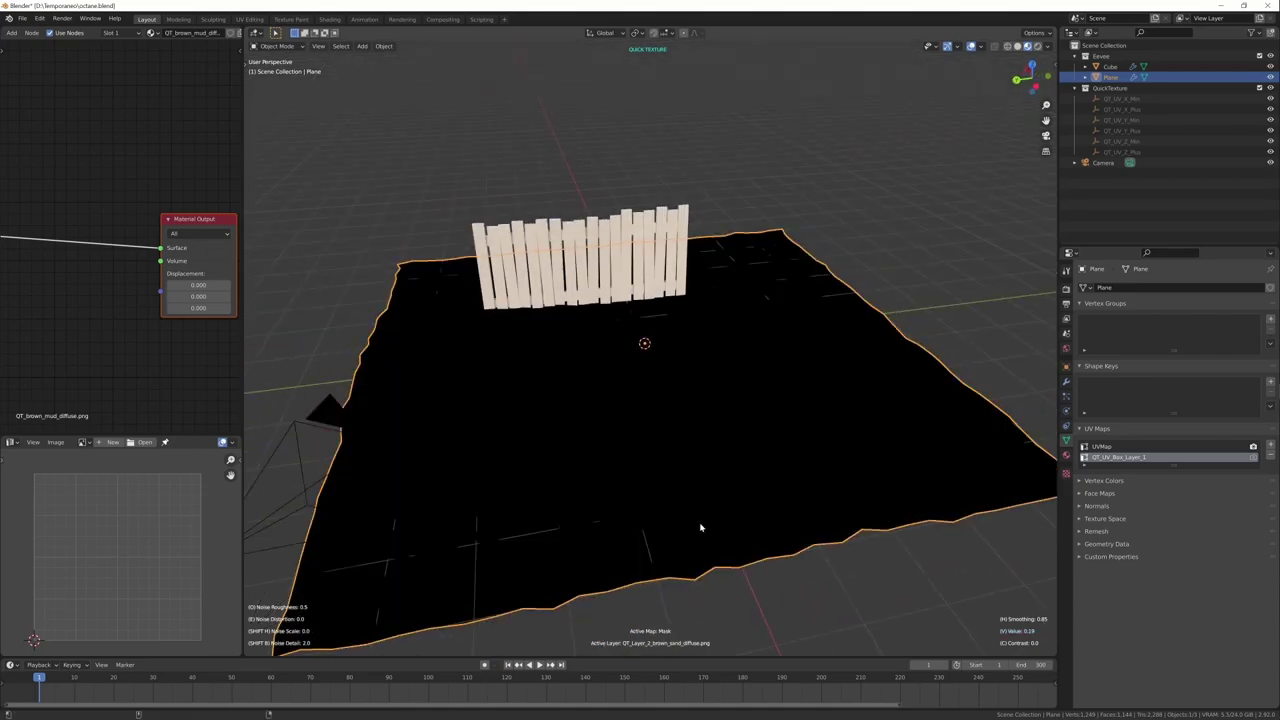
key("v")
key("c")
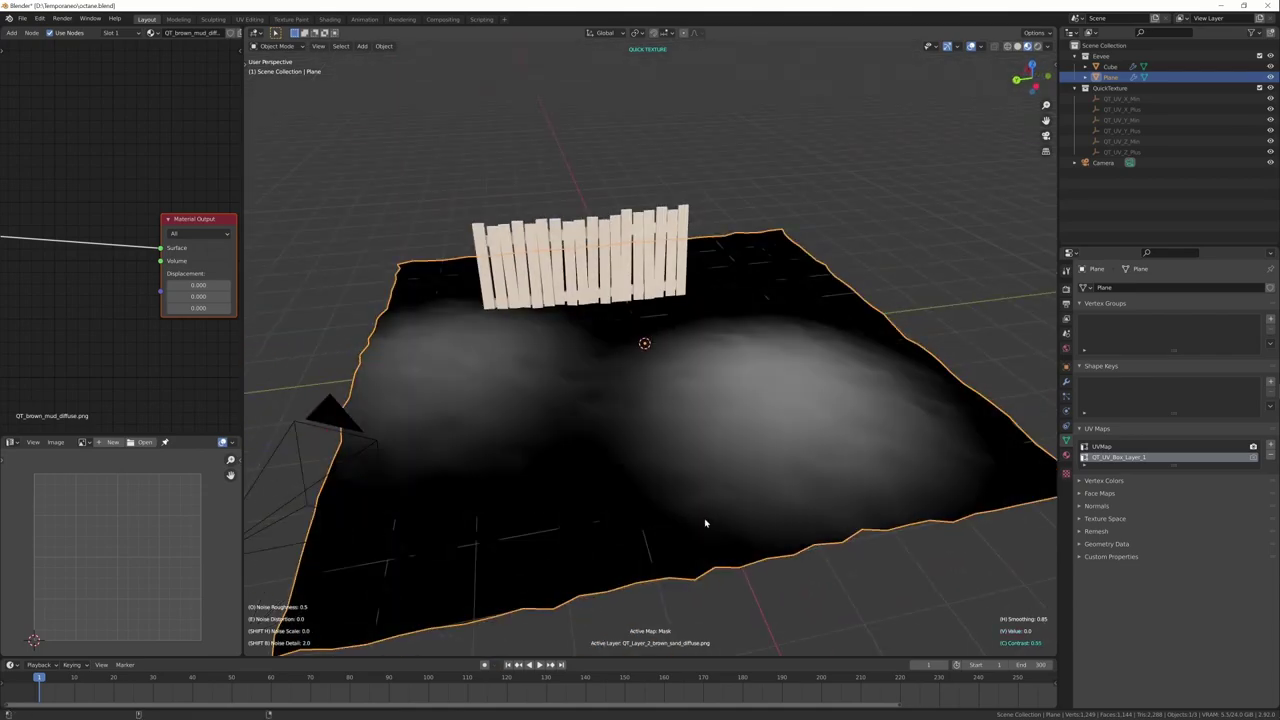
left_click(946, 534)
key("h")
key("h")
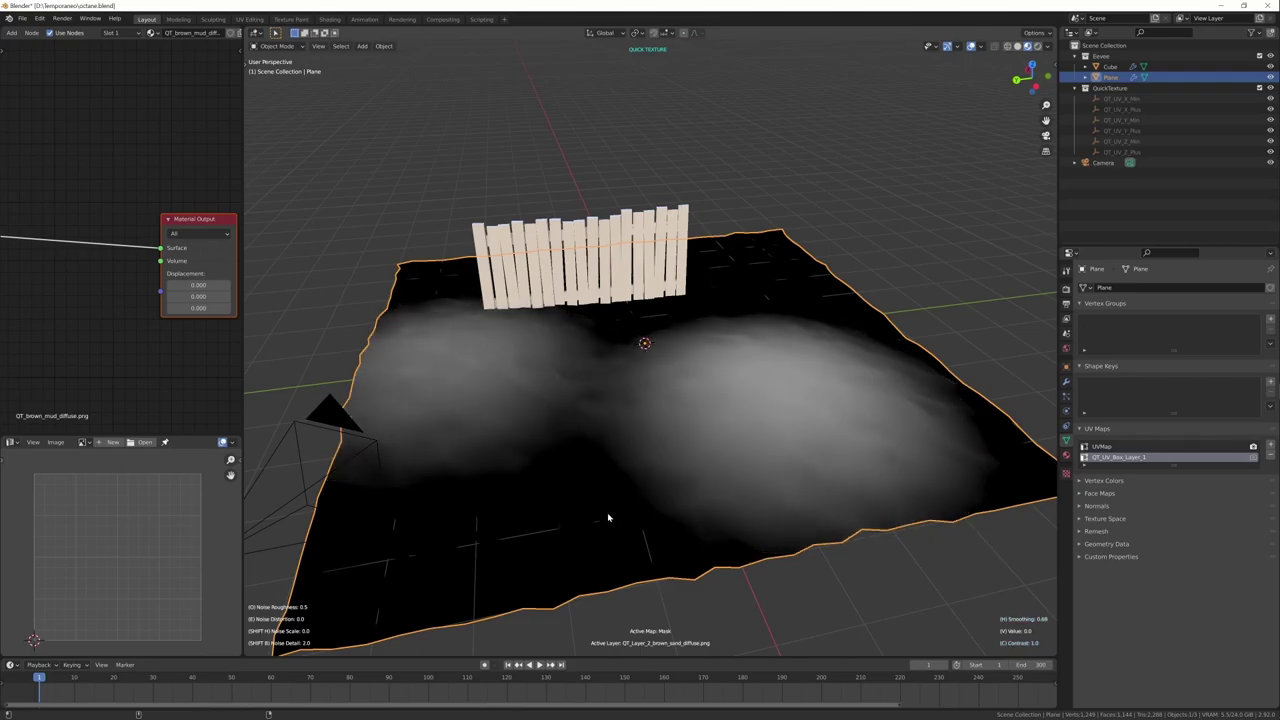
Raise the sand mask's noise scale to break up its edges, and check the result on the combined map.
key("shift+h")
left_click(655, 512)
mouse_move(655, 512)
middle_mouse_down()
mouse_move(698, 524)
mouse_move(649, 537)
mouse_move(655, 508)
middle_mouse_up()
key("1")
scroll(745, 480, "up", 1)
middle_click_drag(743, 480, 760, 545)
Fine-tune the sand mask's smoothing and value, and preview the blend with the mud in the final shader.
key("4")
key("h")
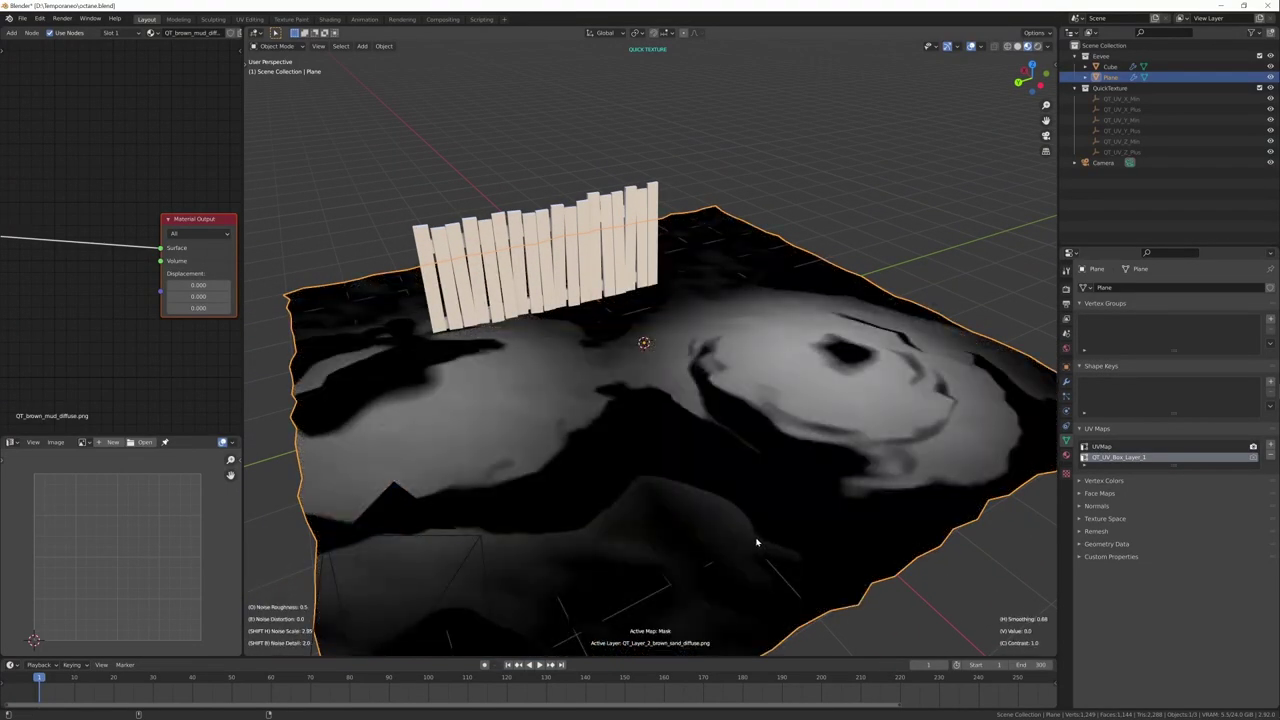
left_click(772, 542)
key("v")
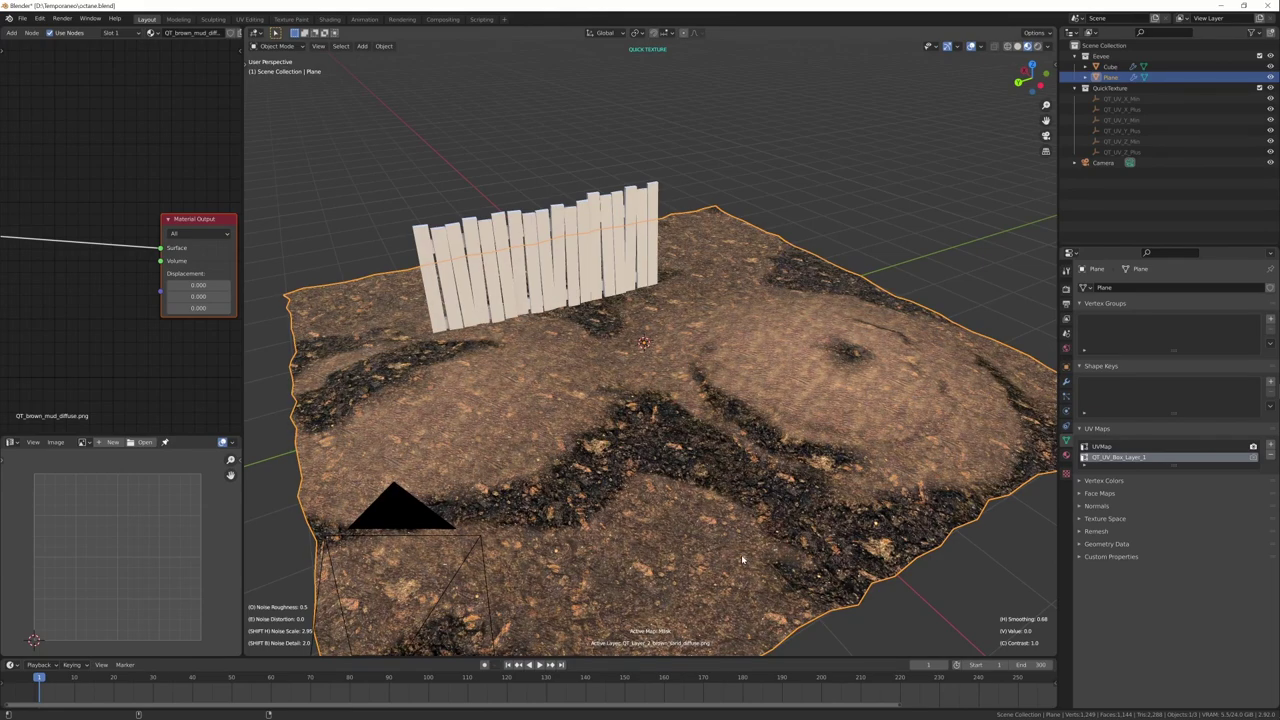
left_click(748, 563)
Make the mud layer active, go through its maps and finish editing the ground material.
key("1")
key("v")
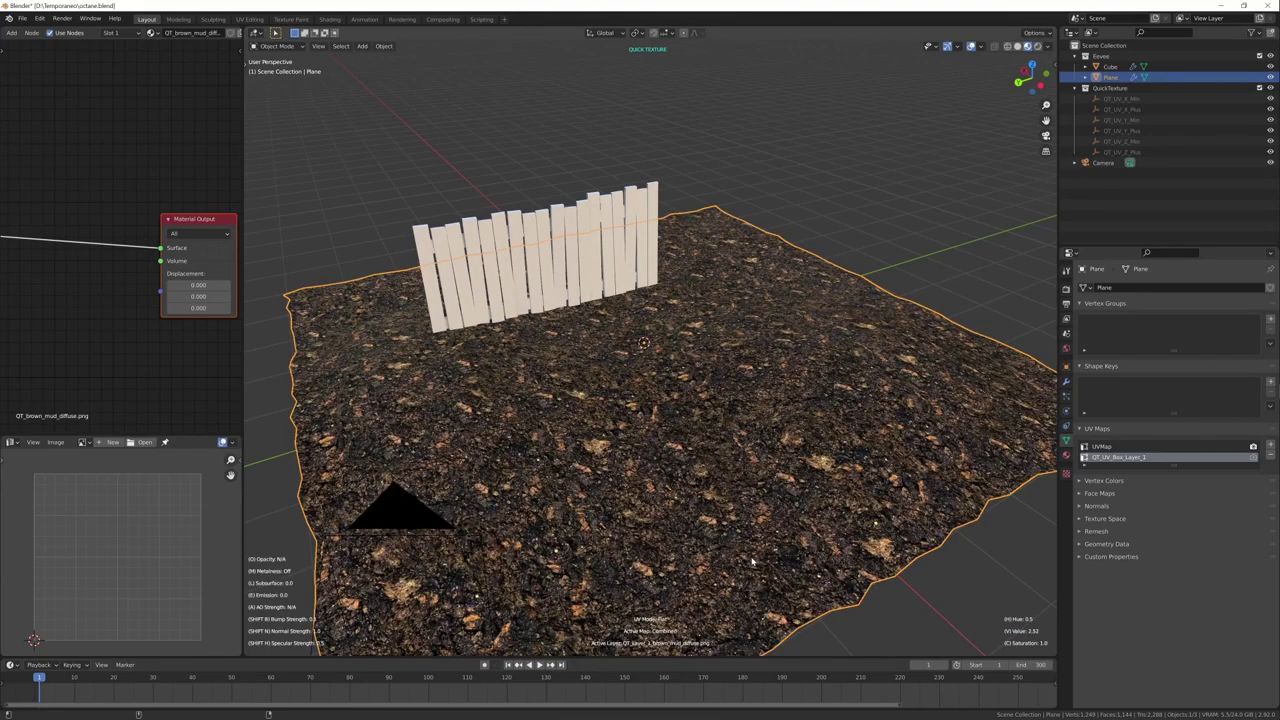
key("2")
middle_click_drag(765, 557, 820, 540)
key("3")
key("4")
key("1")
left_click(762, 557)
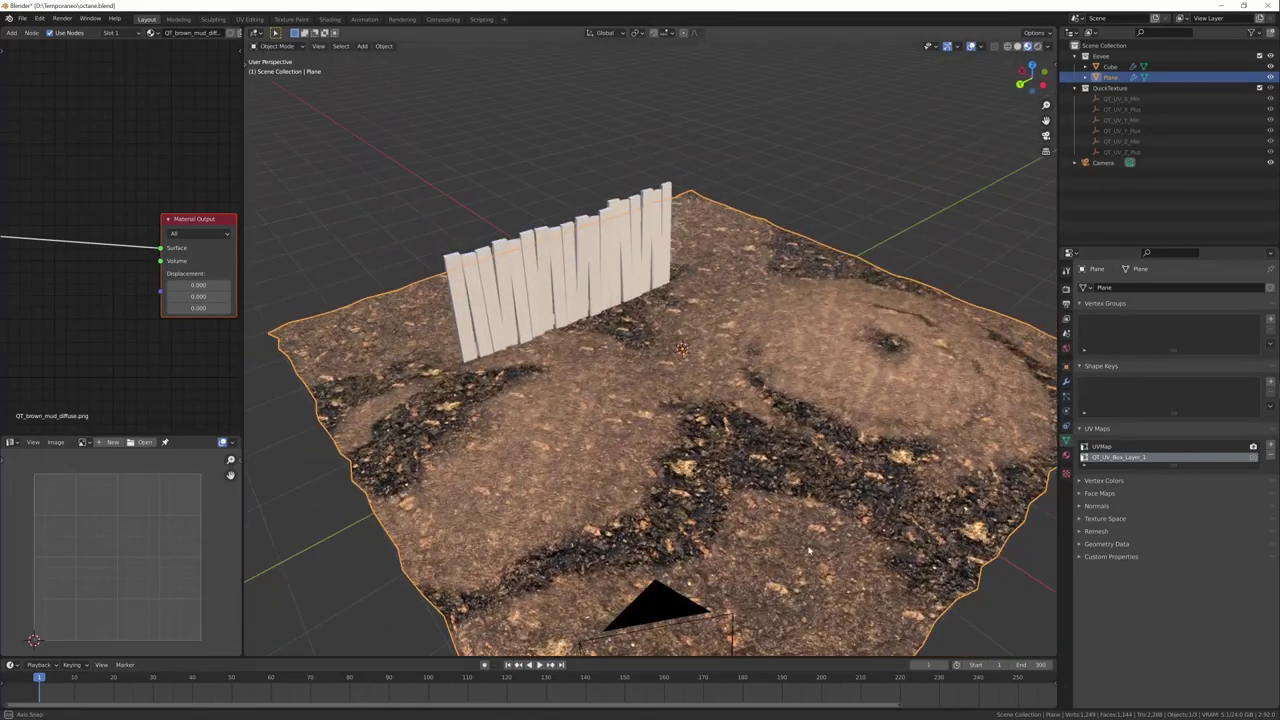
Create a QuickTexture material on the fence from the painted_old_wood_tiles_3 diffuse, glossiness and normal maps.
middle_click_drag(810, 549, 789, 458)
scroll(789, 458, "up", 3)
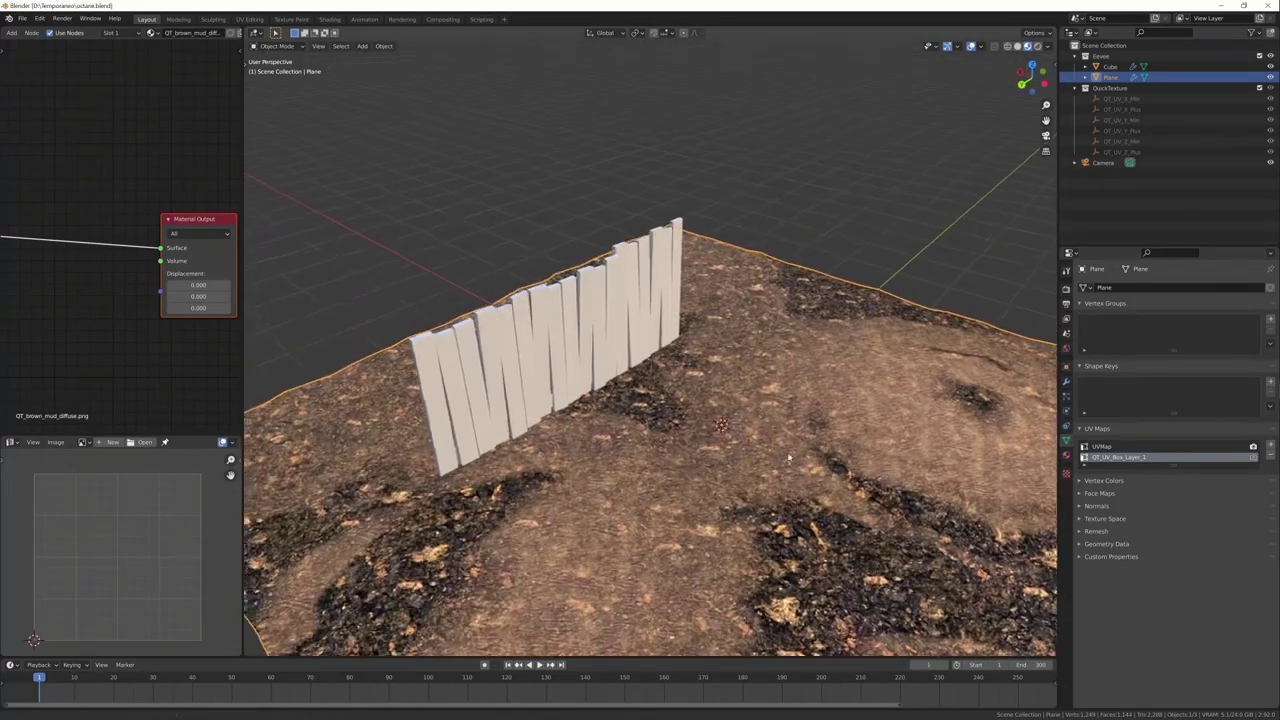
left_click(617, 356)
middle_click_drag(617, 356, 662, 402)
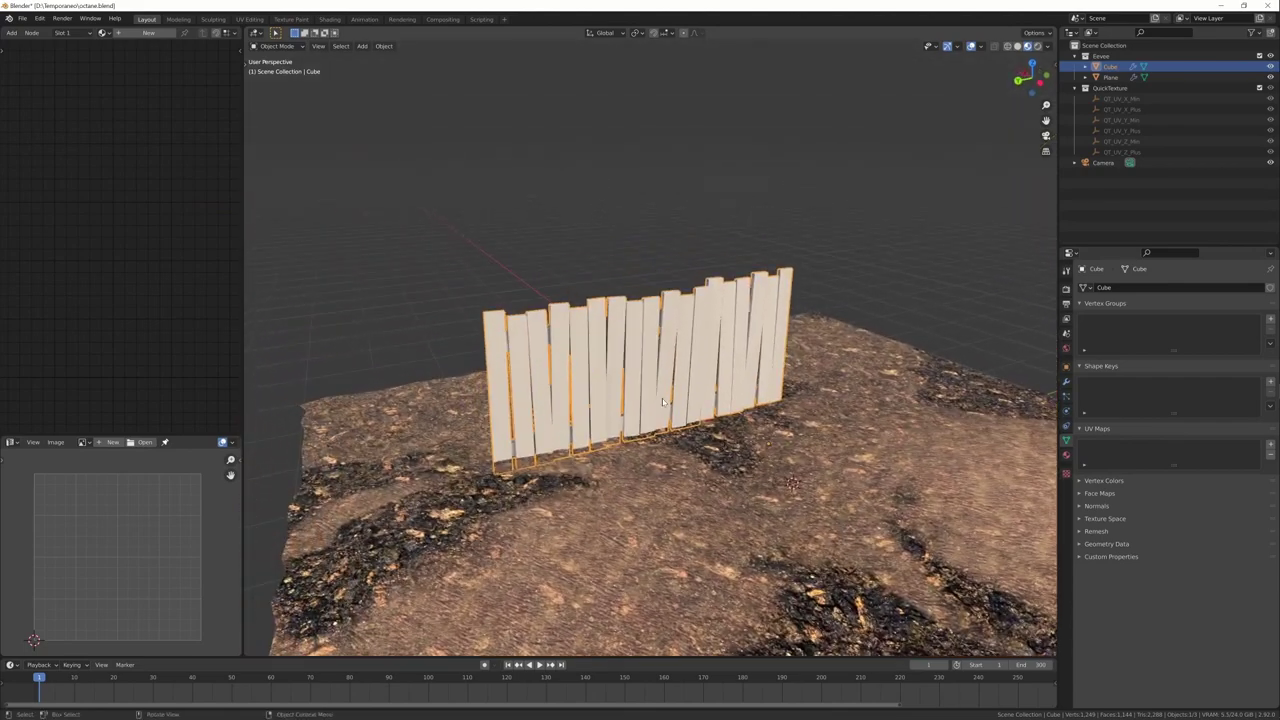
key("ctrl")
key("ctrl+t")
left_click(465, 84)
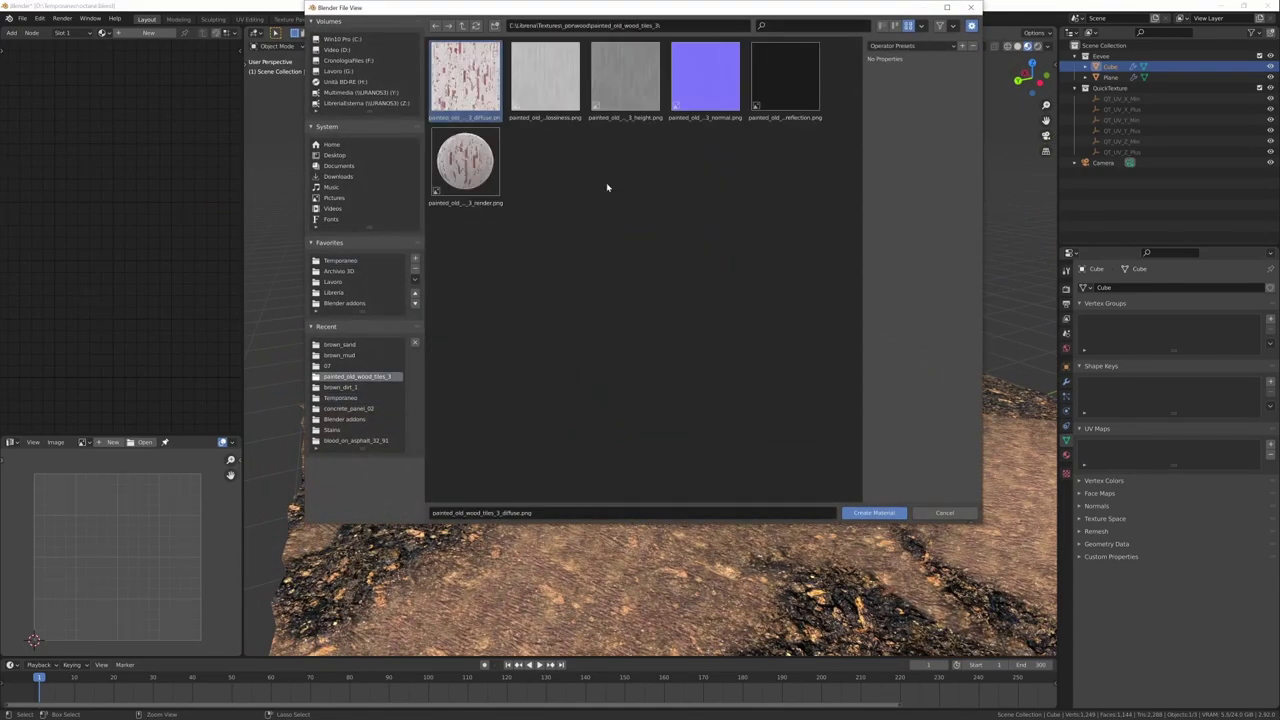
left_click(546, 84, "ctrl")
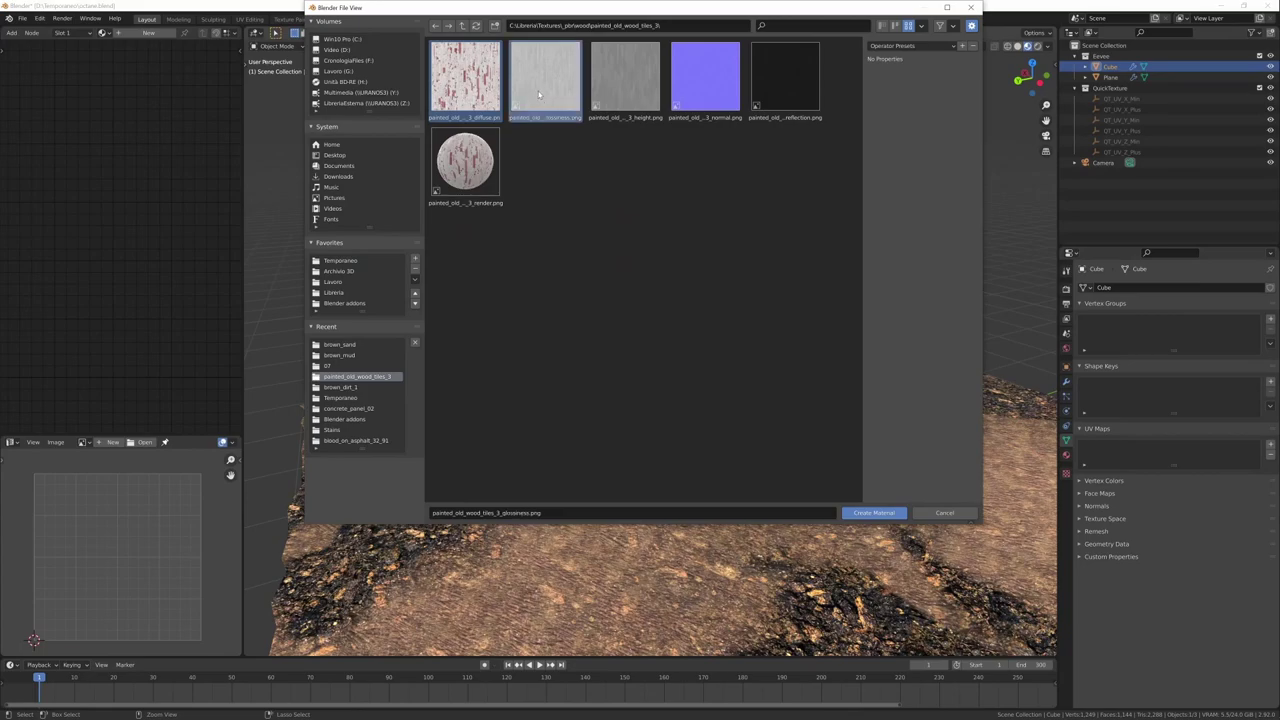
left_click(709, 88, "ctrl")
left_click(873, 512)
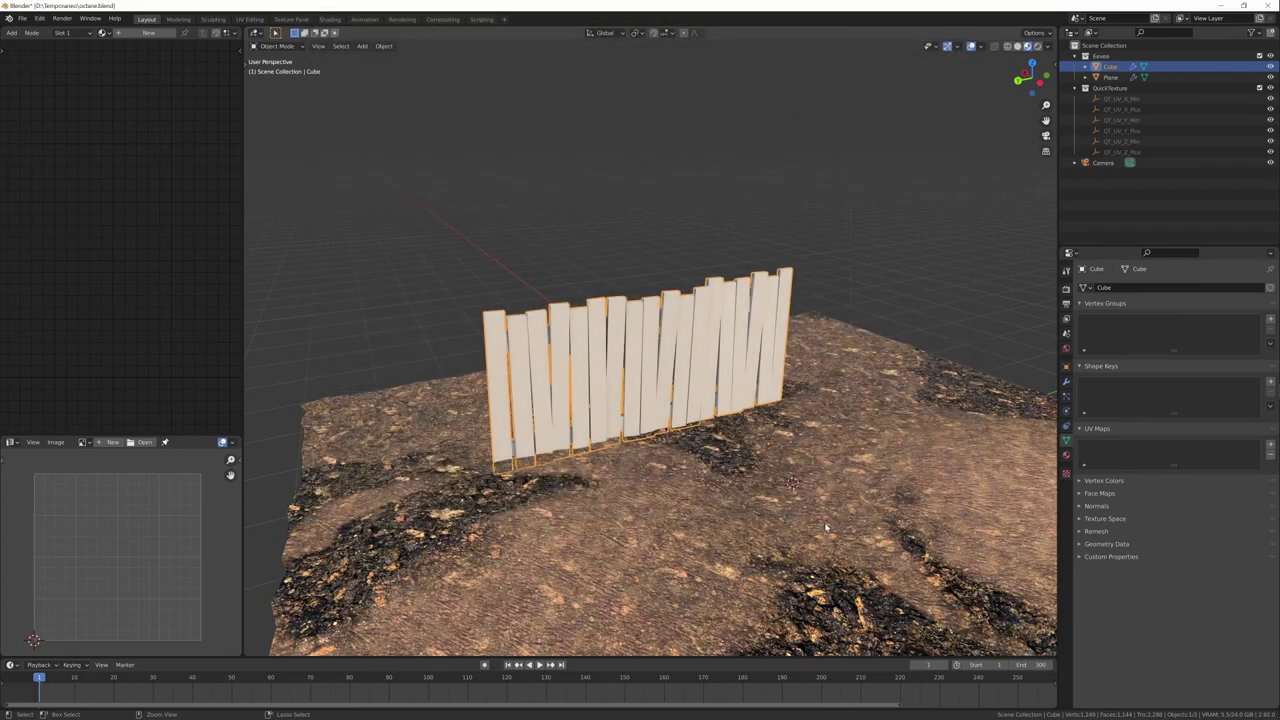
Reposition the painted wood texture across the fence boards.
middle_click_drag(772, 487, 759, 484)
key("g")
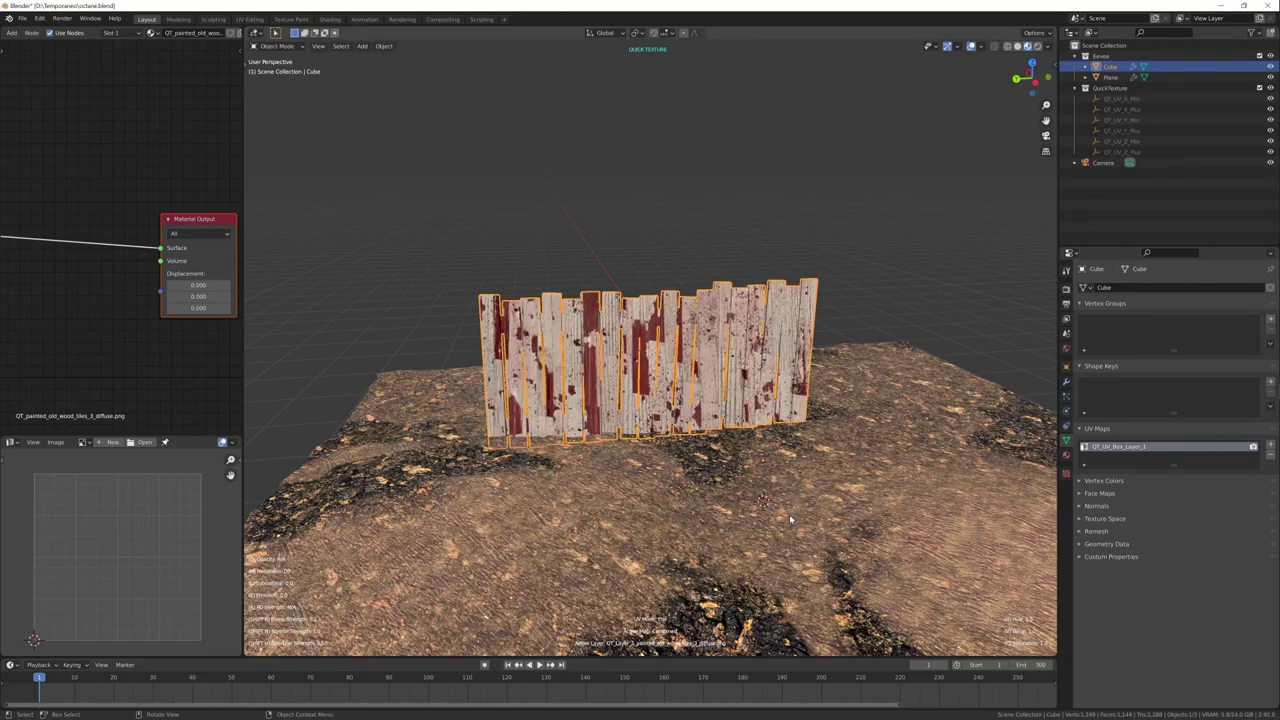
middle_click_drag(790, 510, 834, 469)
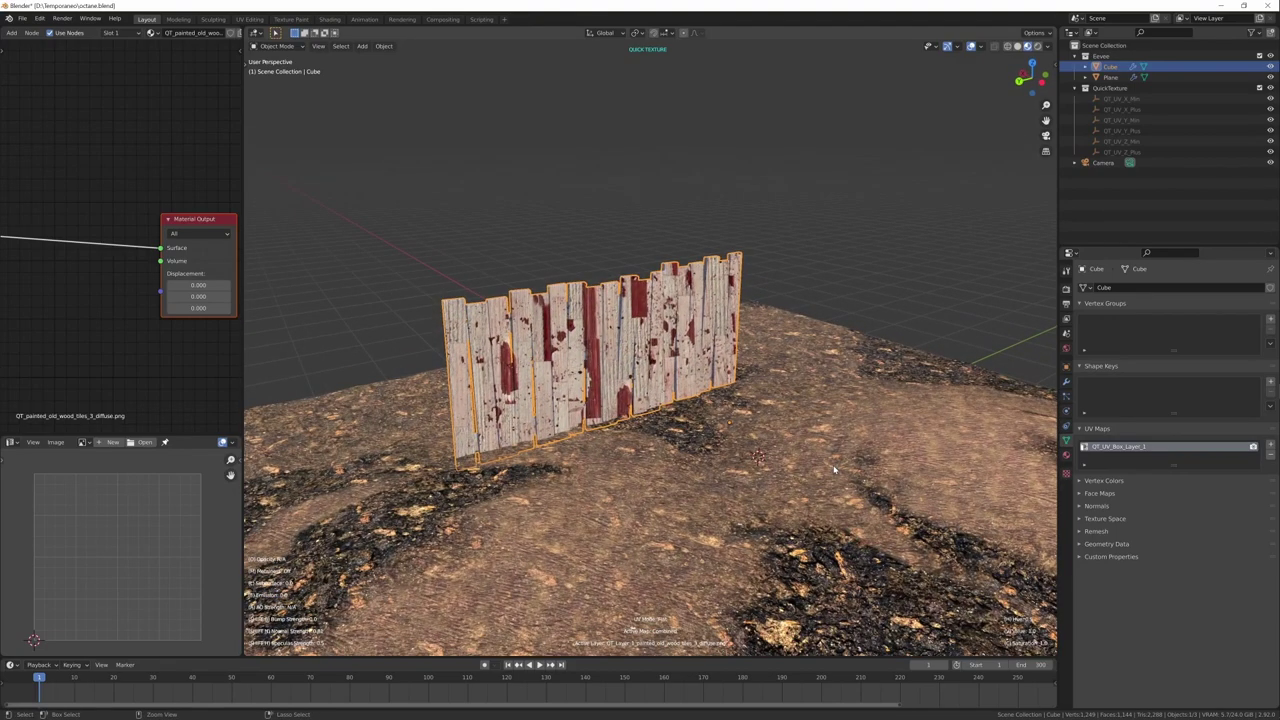
Add a new box-mapped texture layer to the fence using brown_sand_diffuse.png.
key("ctrl+b")
left_click(350, 356)
left_click(465, 80)
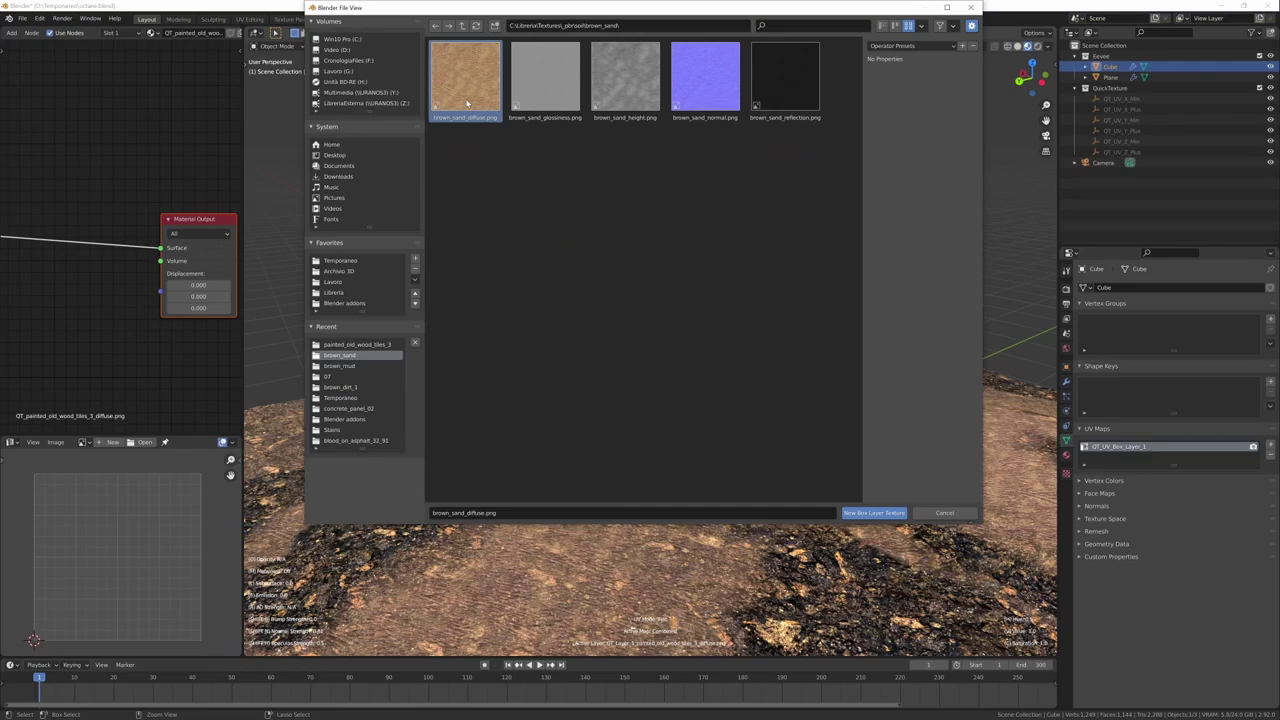
left_click(708, 104, "shift")
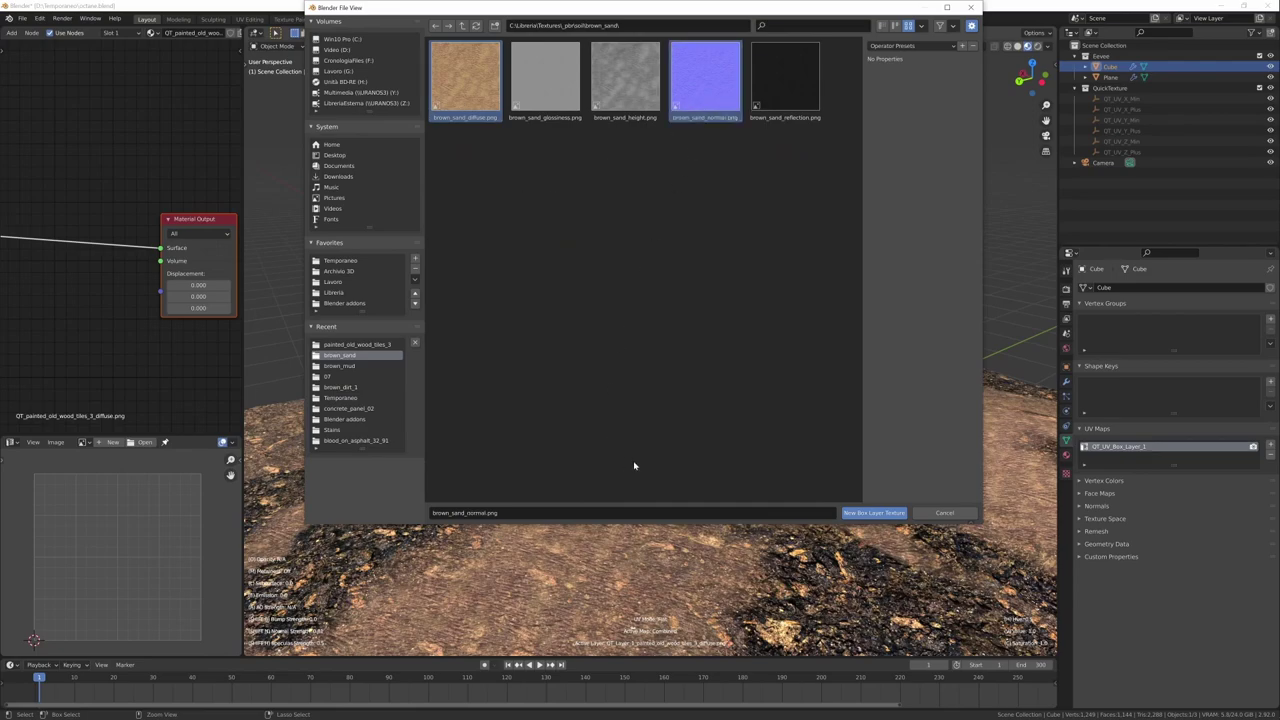
left_click(478, 92)
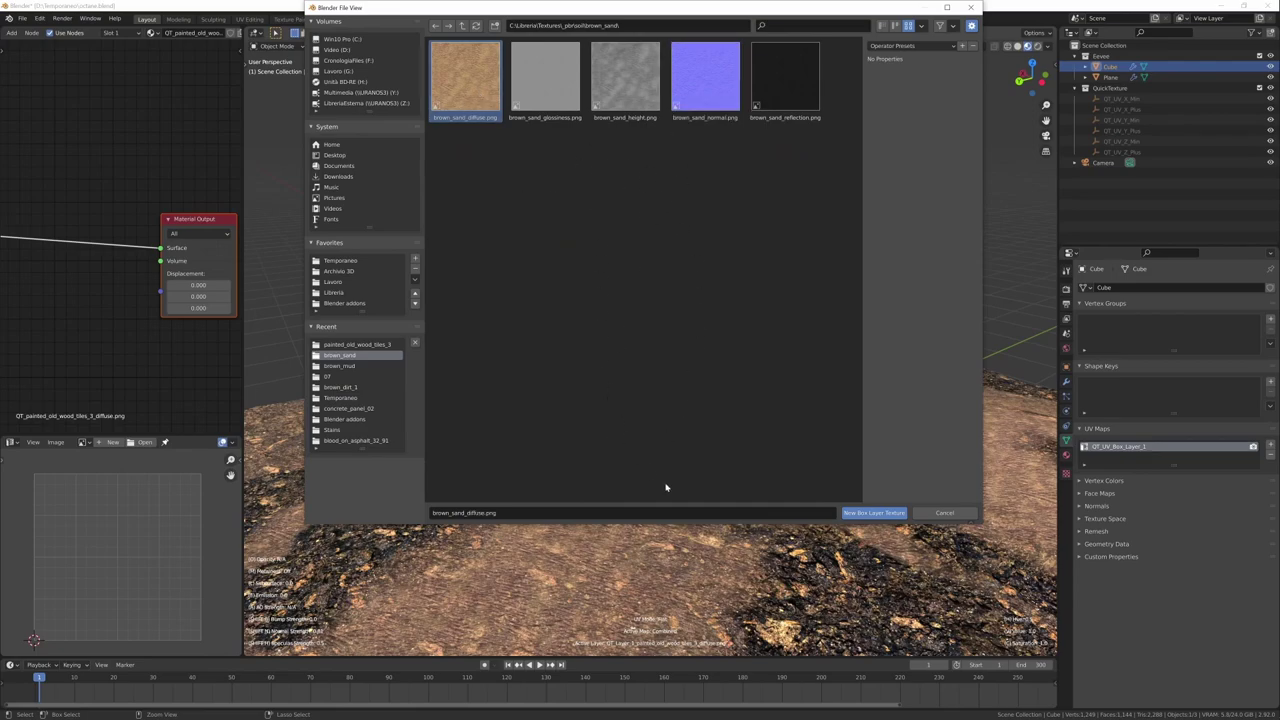
left_click(880, 513)
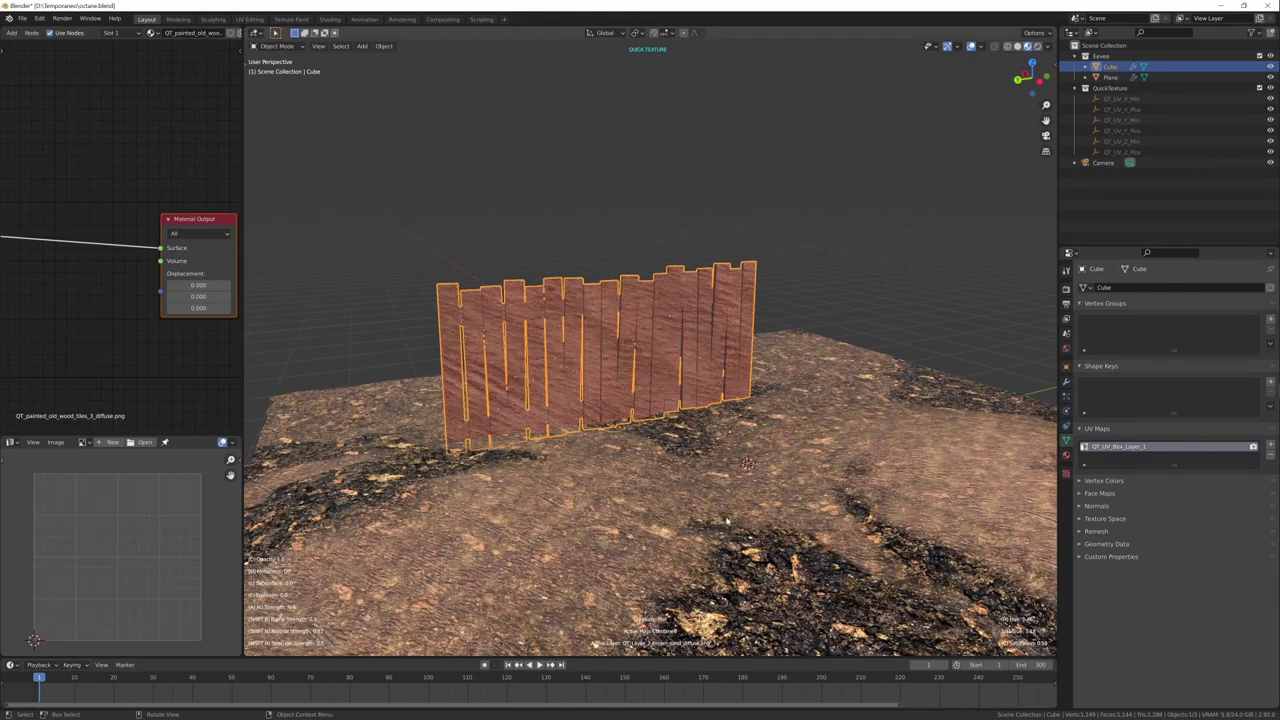
Mask the fence's sand layer by height to the base of the boards, and roughen the mask edge with noise.
middle_click_drag(726, 520, 753, 509)
left_click(758, 531)
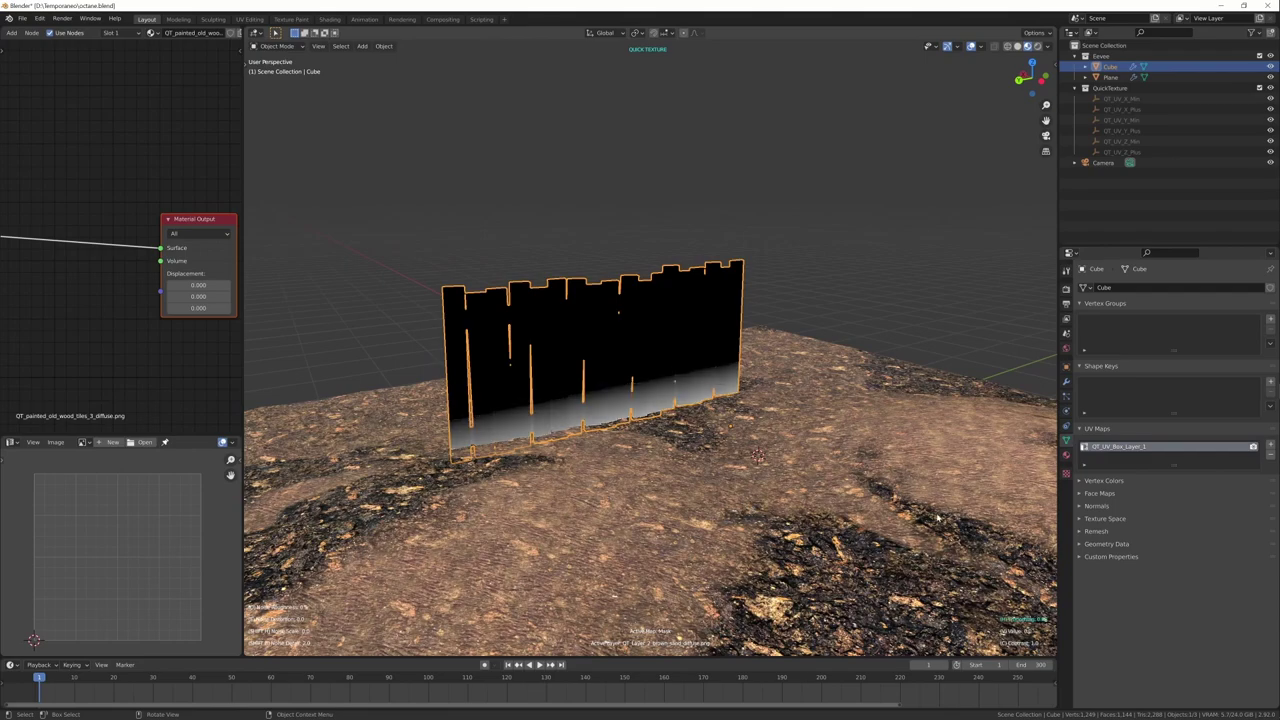
key("shift+h")
key("k")
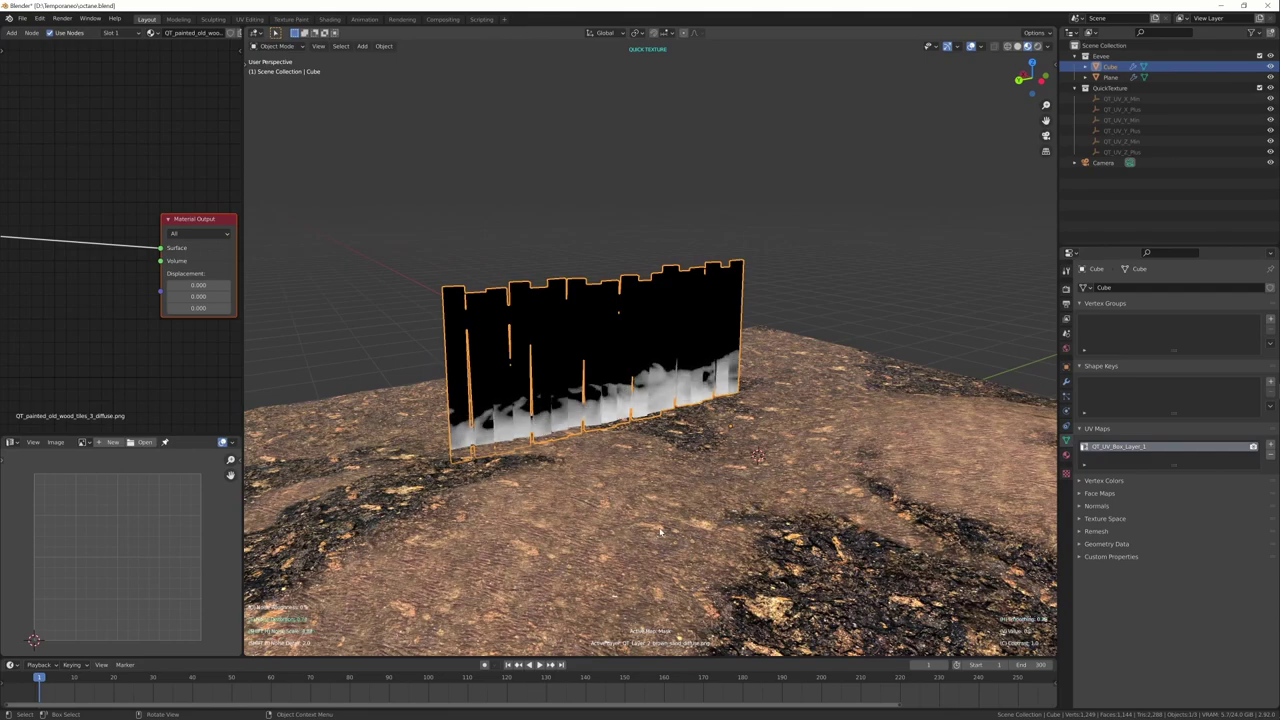
key("shift+n")
key("j")
middle_click_drag(780, 521, 654, 535)
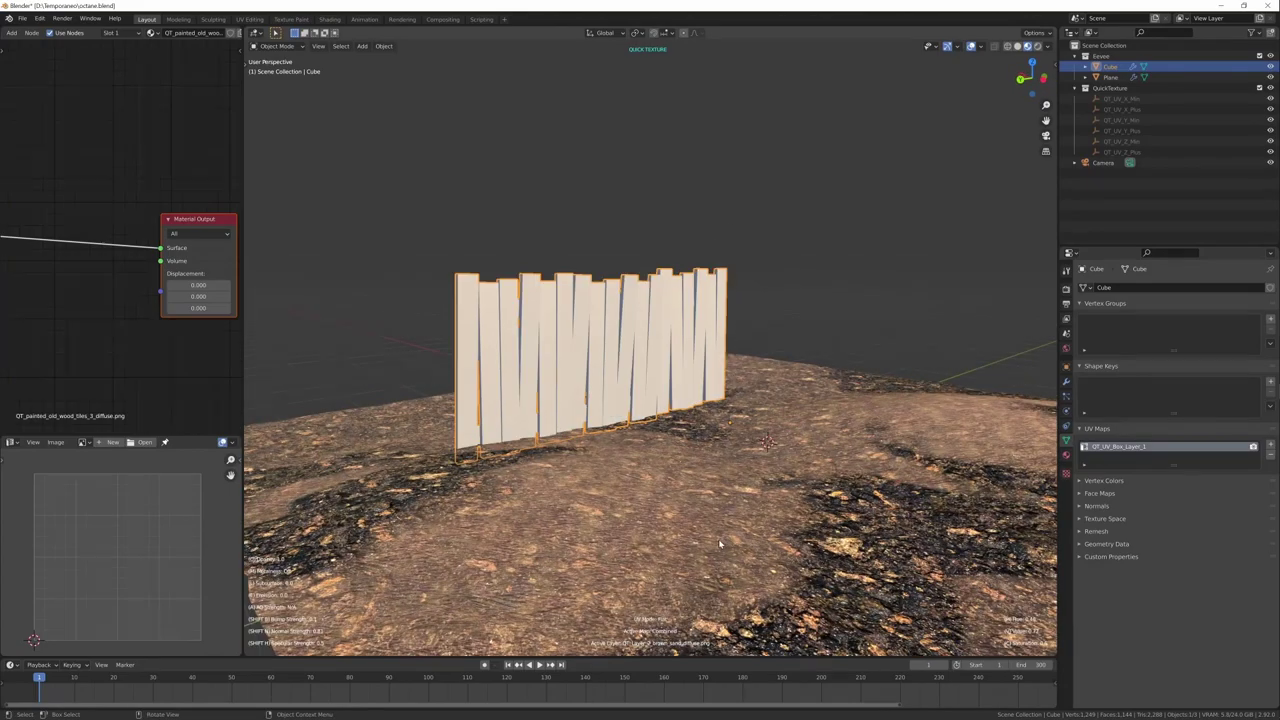
mouse_move(746, 540)
middle_mouse_down()
mouse_move(701, 541)
mouse_move(752, 522)
mouse_move(850, 516)
middle_mouse_up()
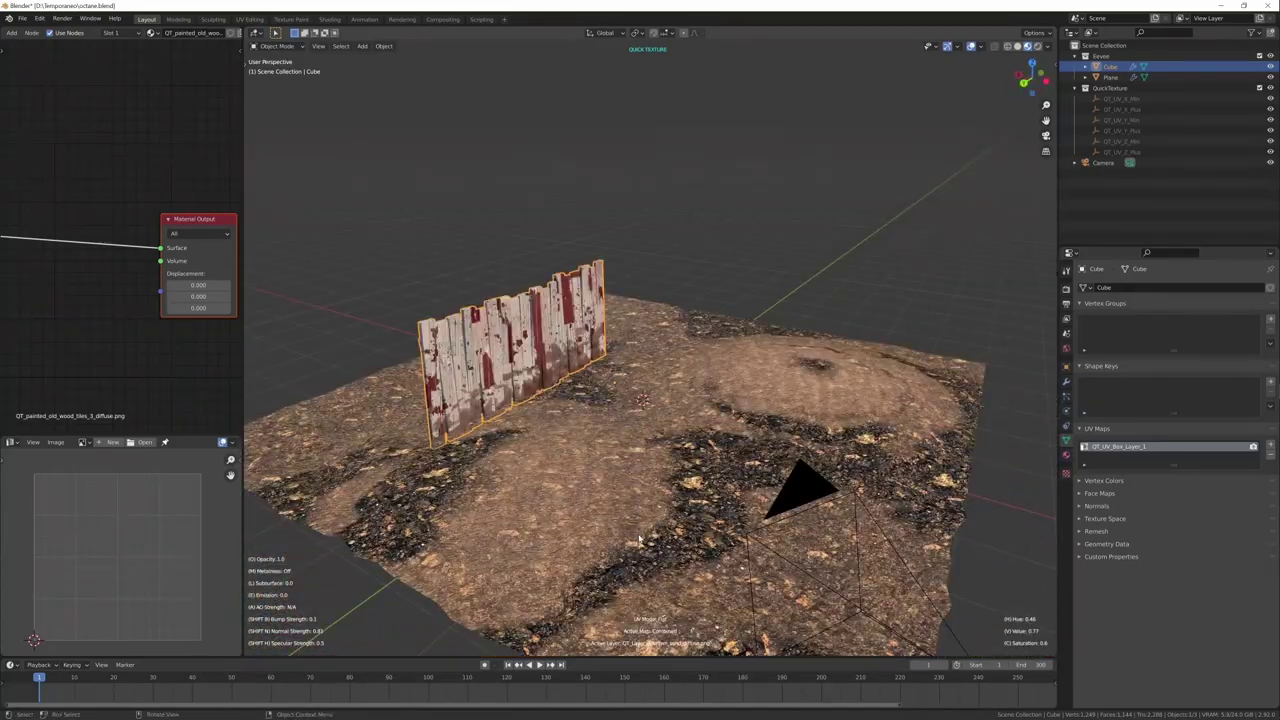
Switch the render engine to Octane using the AP Octane setup tools.
key("n")
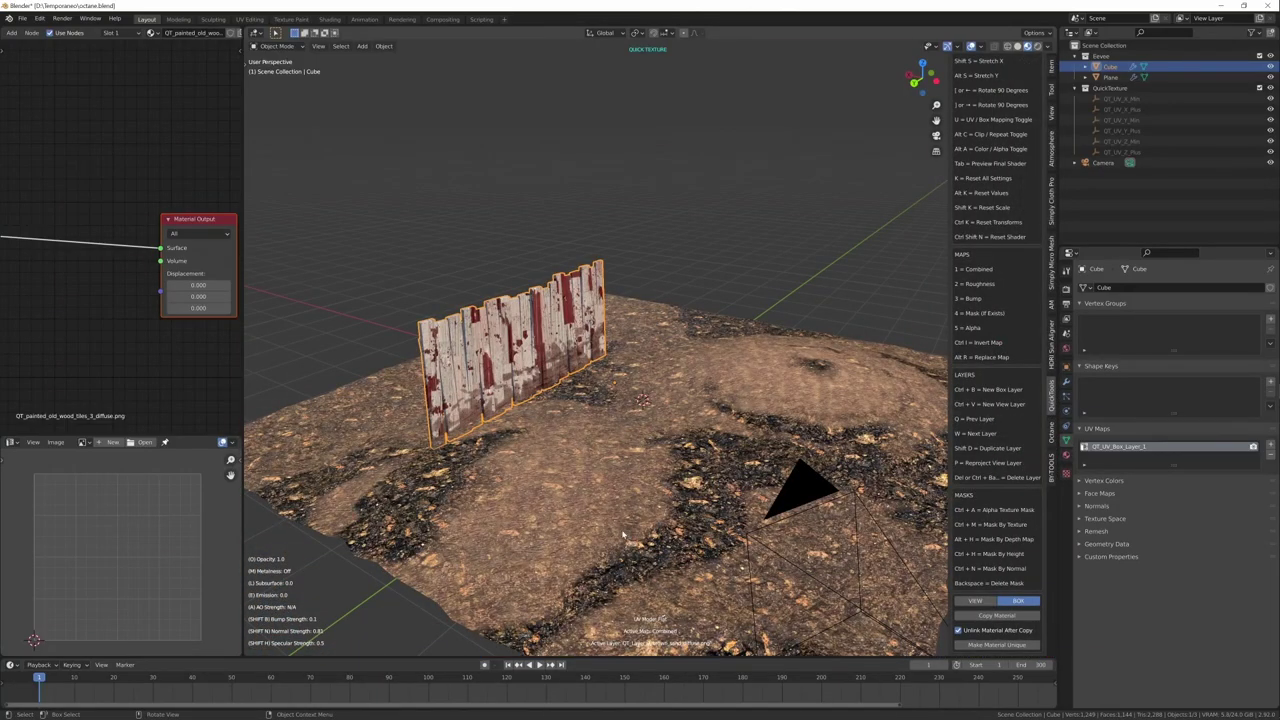
left_click(1050, 440)
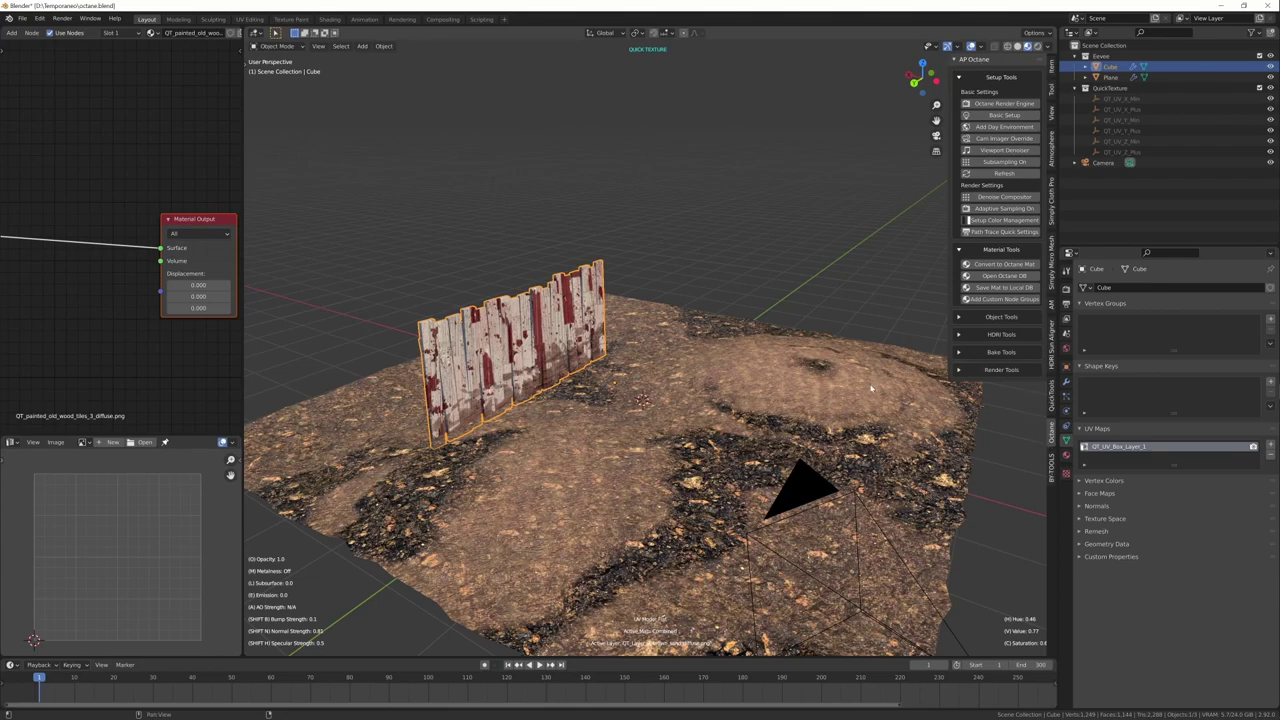
left_click(1019, 106)
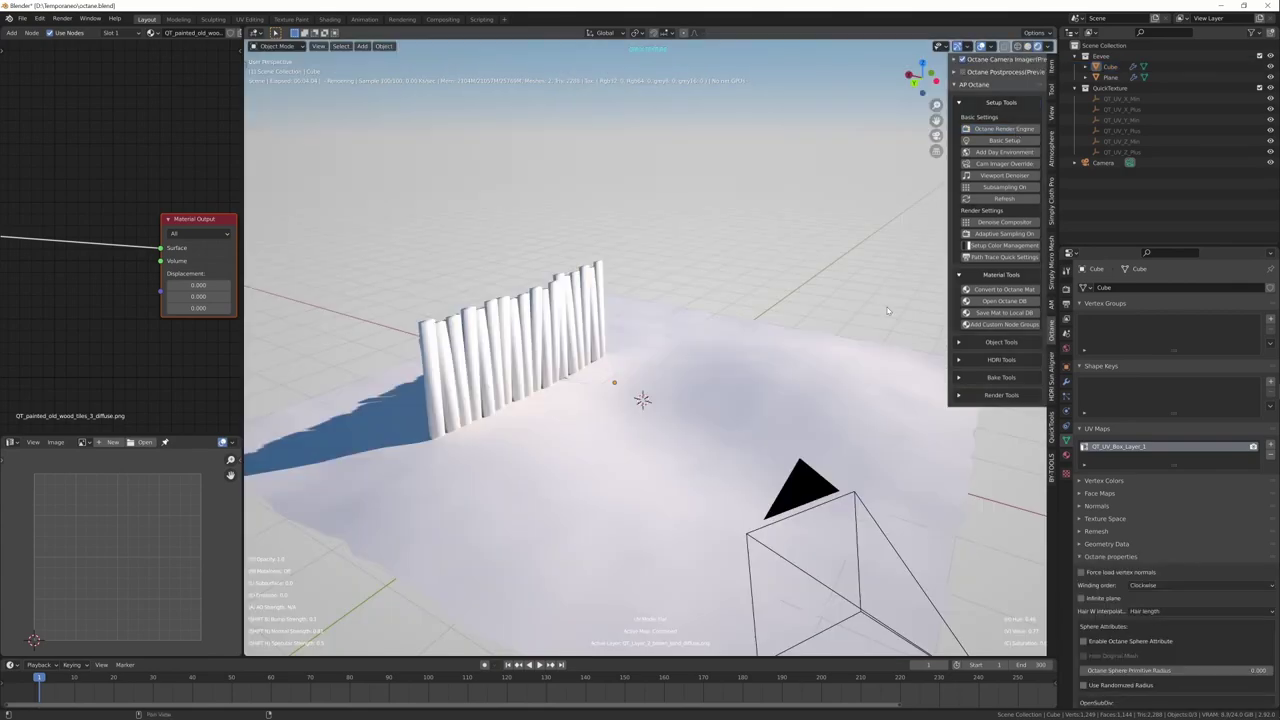
Add a day environment to the scene and set up the Octane color management.
left_click(1020, 153)
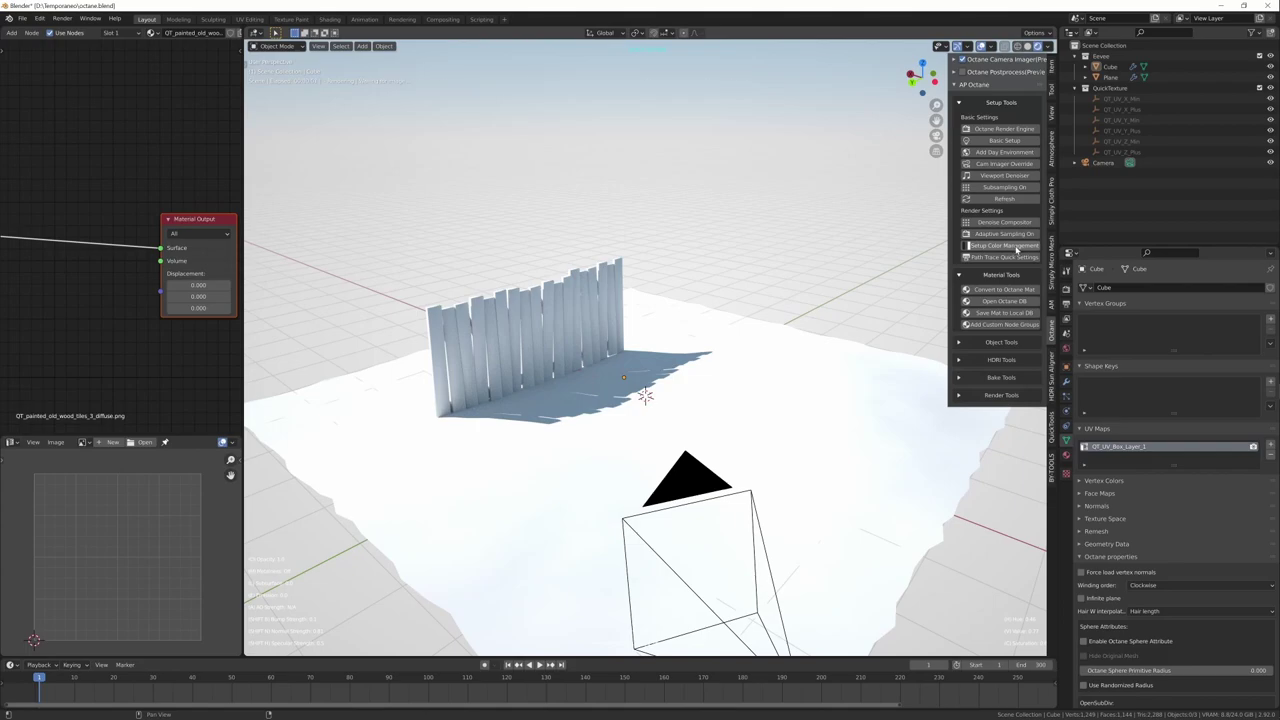
left_click(1017, 248)
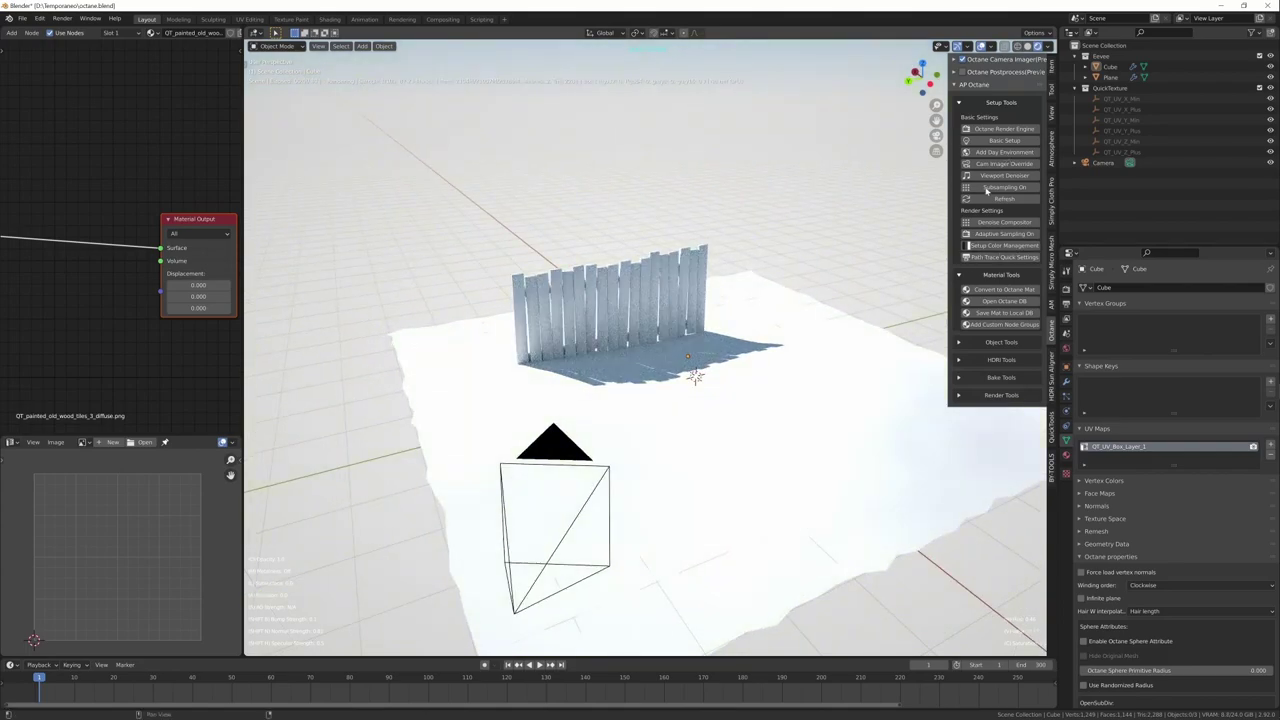
middle_click_drag(821, 456, 711, 508)
scroll(748, 469, "up", 1)
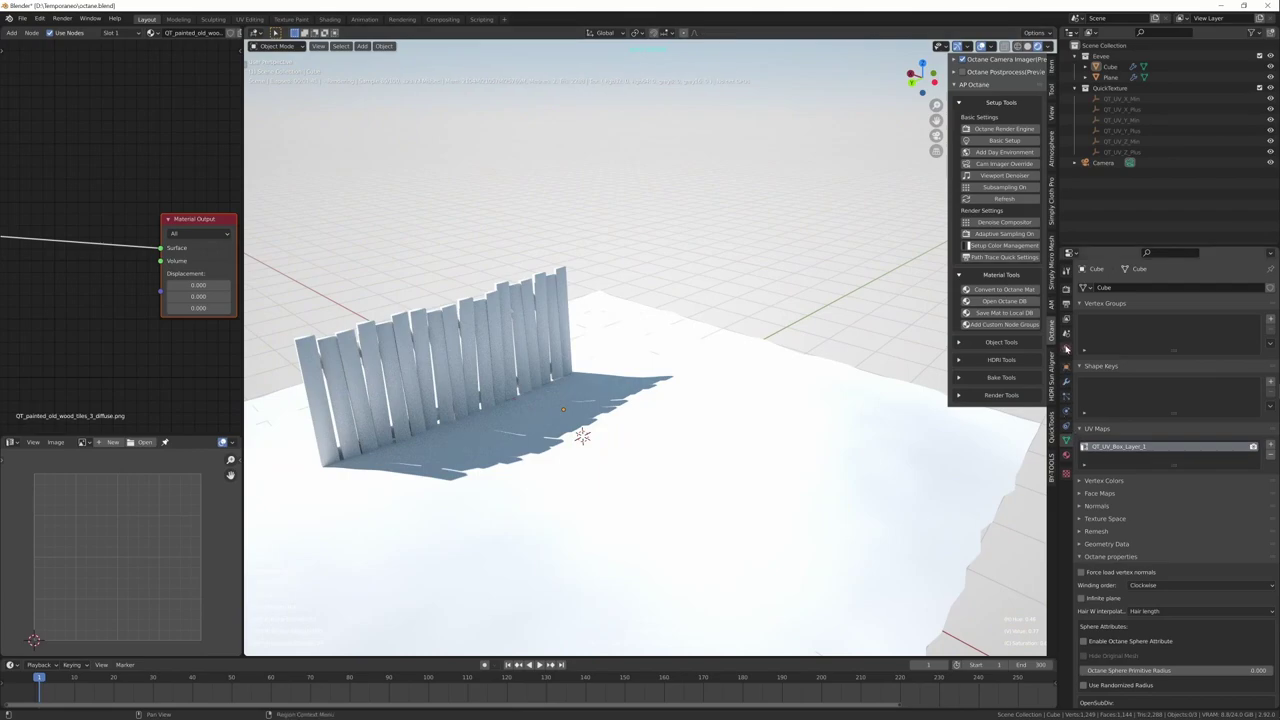
Change the sun direction of the world's Octane Daylight Environment so the fence's shadow falls on the opposite side.
left_click(1066, 349)
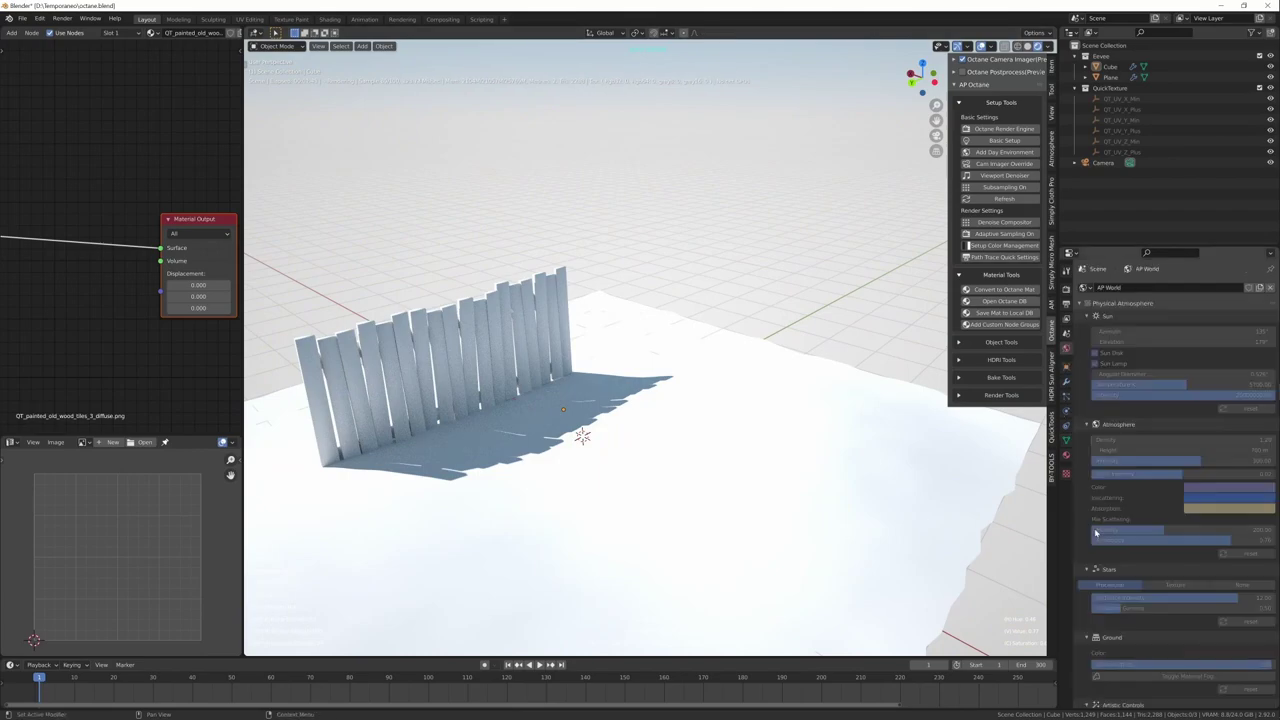
left_click(1087, 317)
left_click(1080, 304)
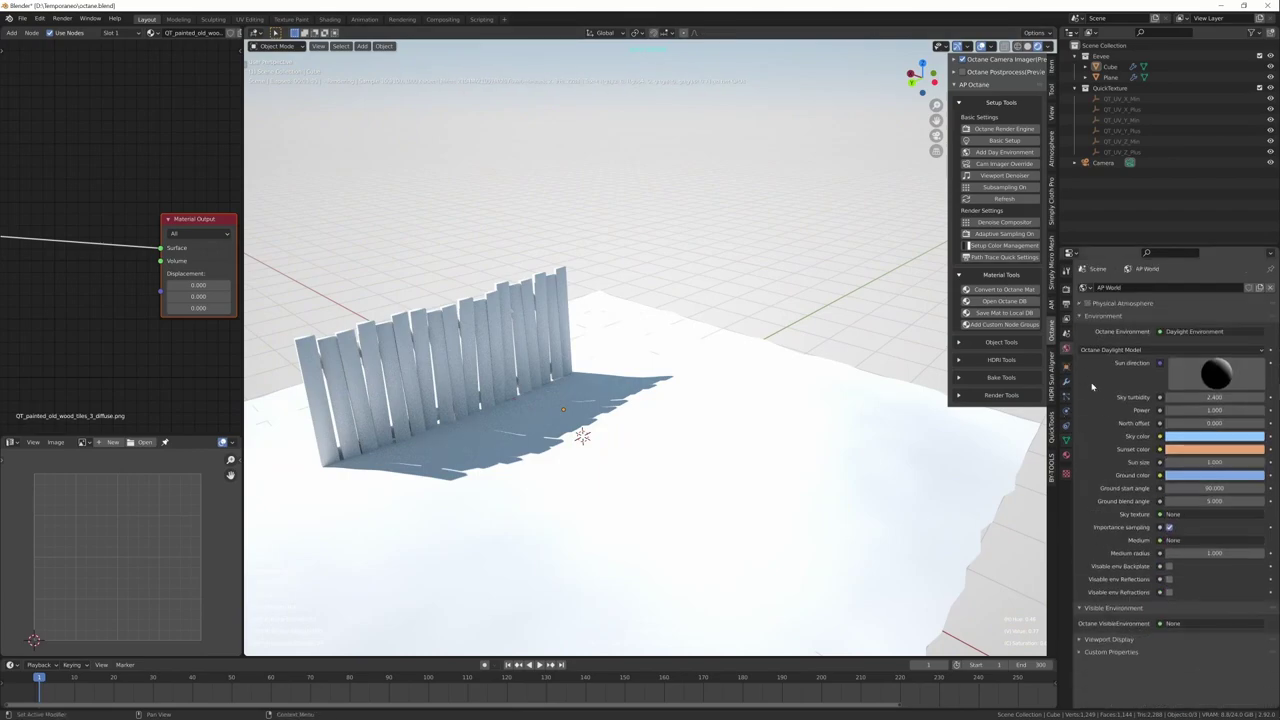
left_click_drag(1213, 374, 1236, 452)
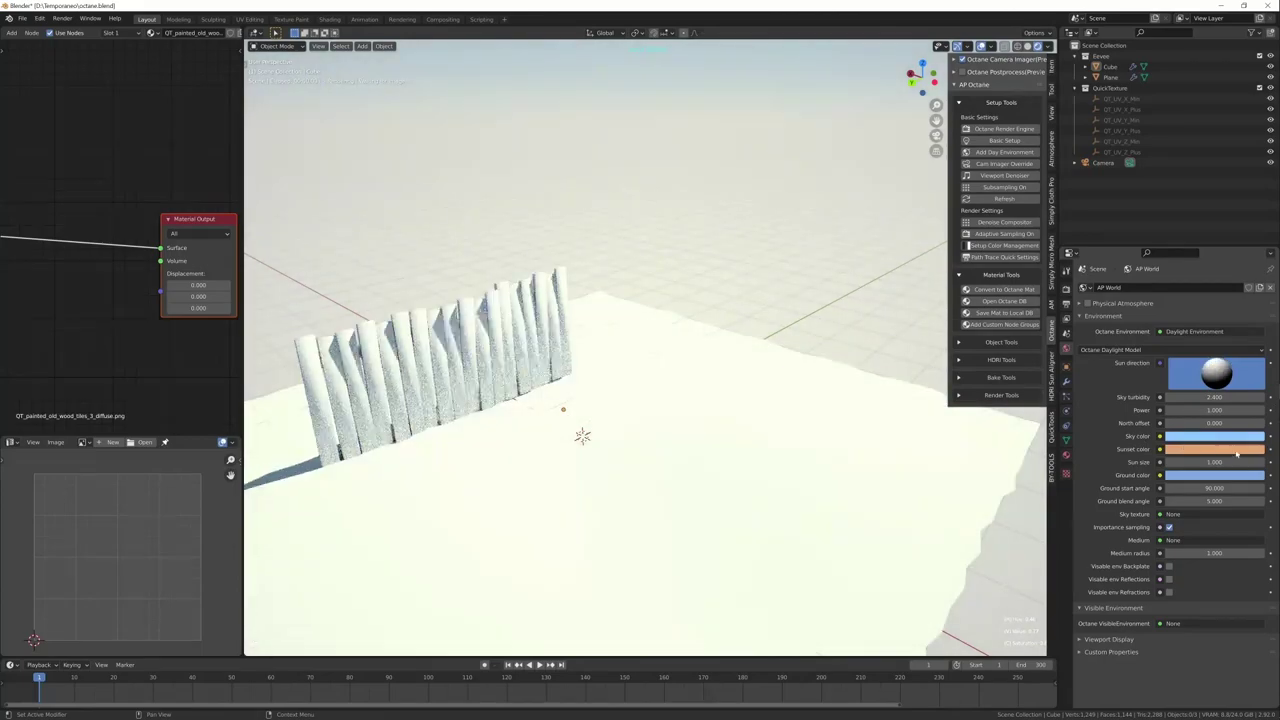
middle_click_drag(652, 524, 691, 494)
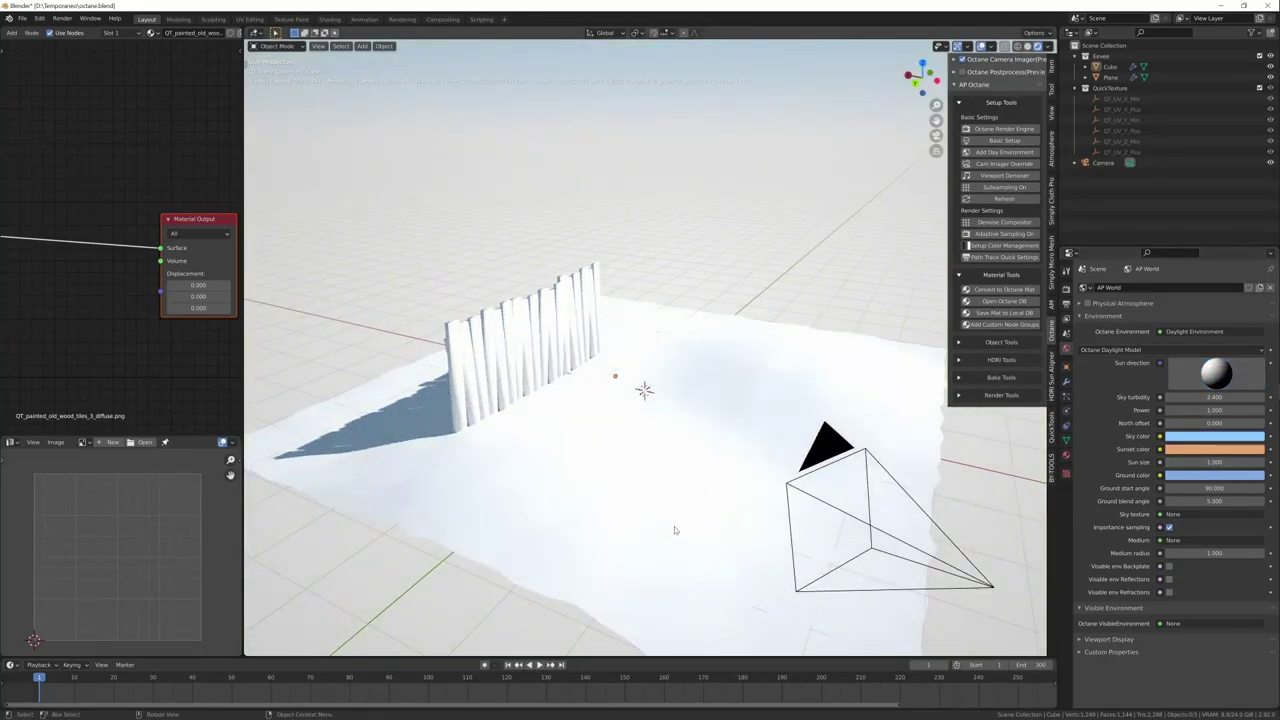
Examine the QuickTexture node setups in the fence and ground plane materials.
left_click(549, 341)
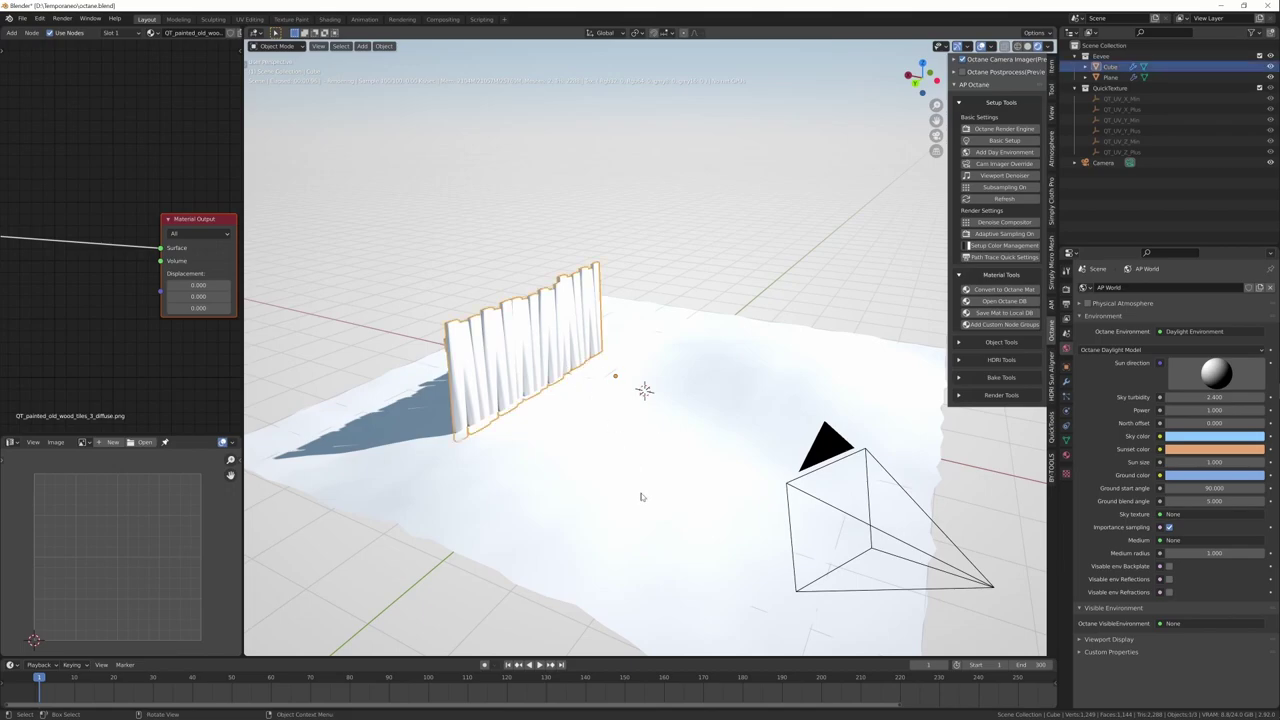
left_click(627, 520)
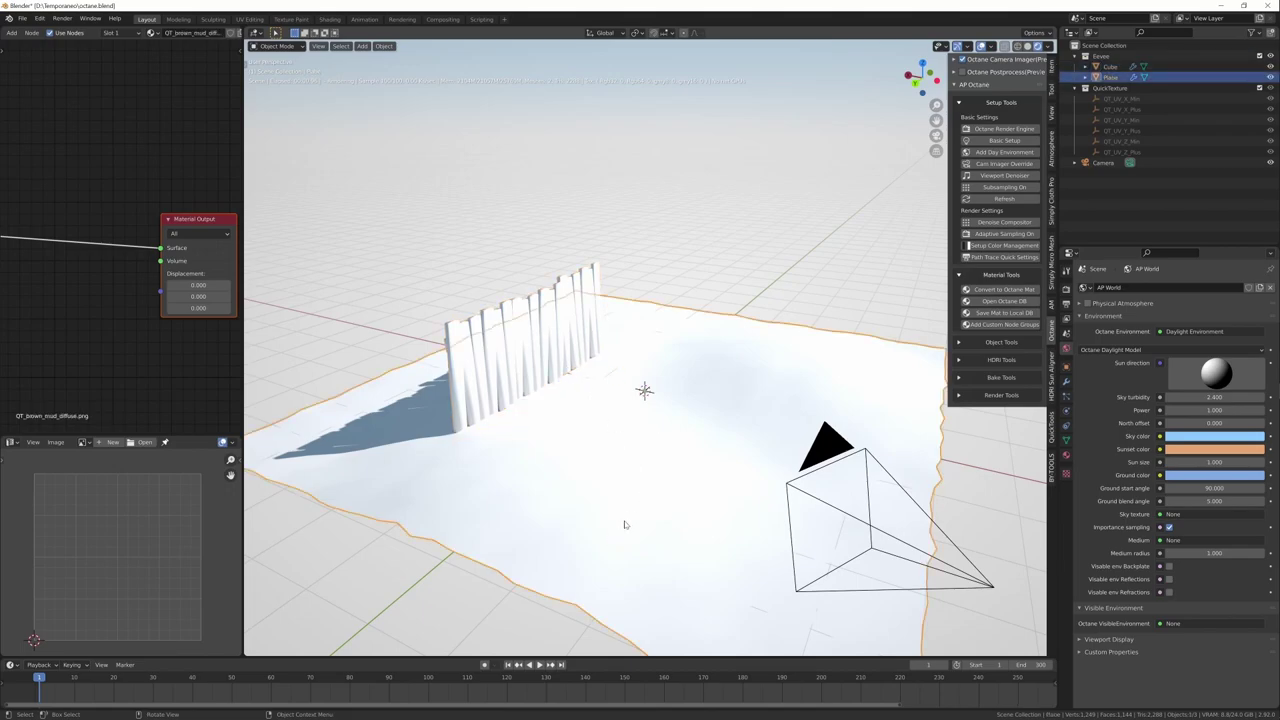
scroll(129, 323, "down", 10)
middle_click_drag(109, 320, 114, 275)
scroll(168, 270, "up", 6)
middle_click_drag(114, 275, 109, 320, "ctrl")
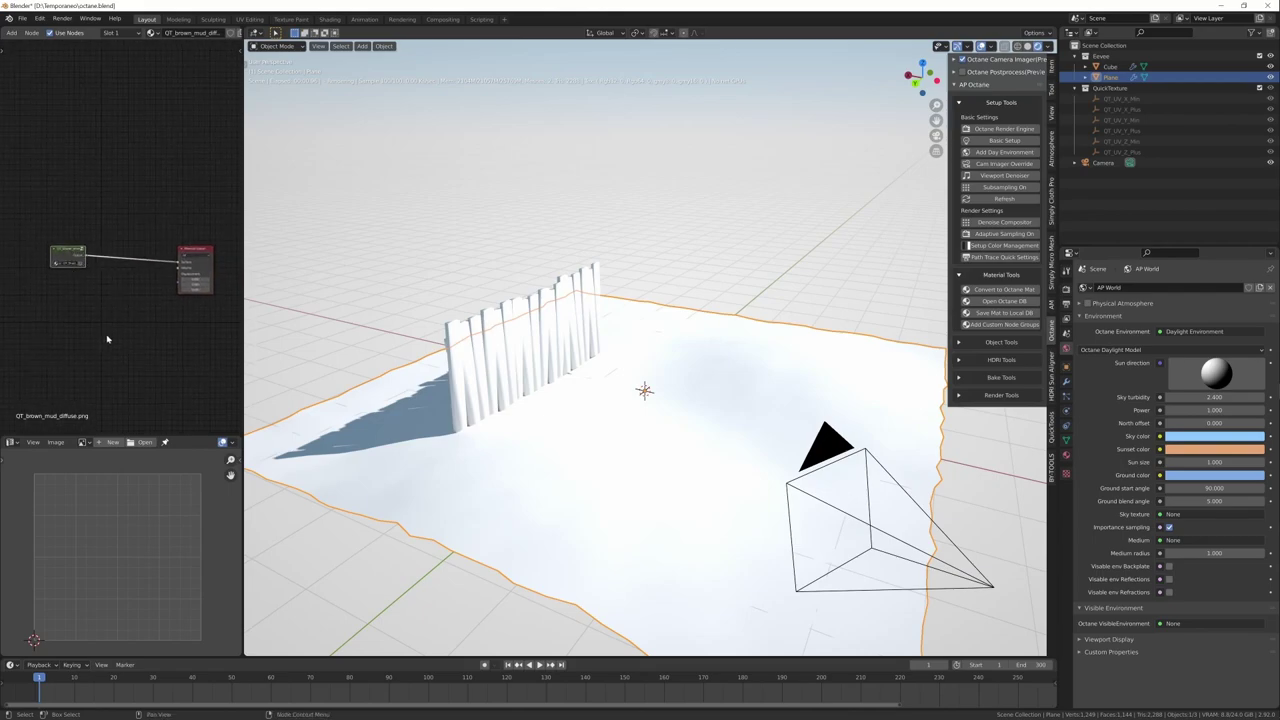
key("Tab")
scroll(141, 291, "down", 9)
middle_click_drag(91, 346, 214, 288)
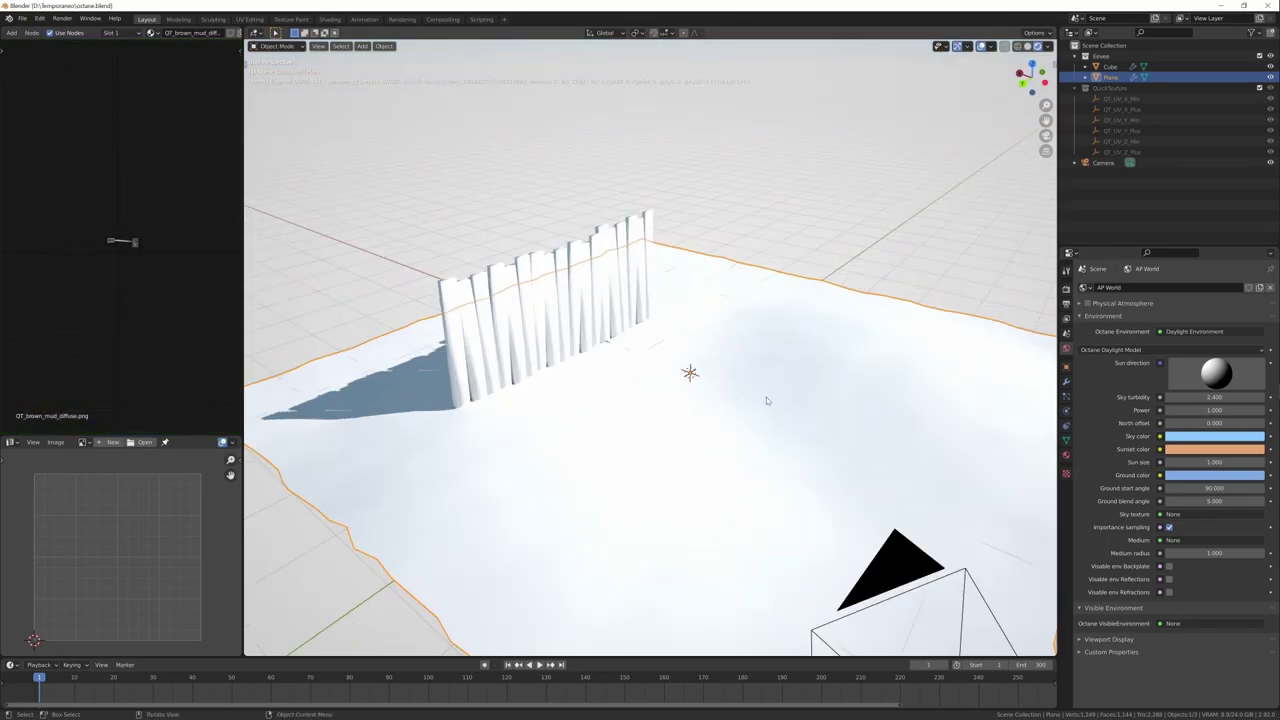
Switch the viewport from Octane to Eevee shading to display the QuickTexture materials.
key("z")
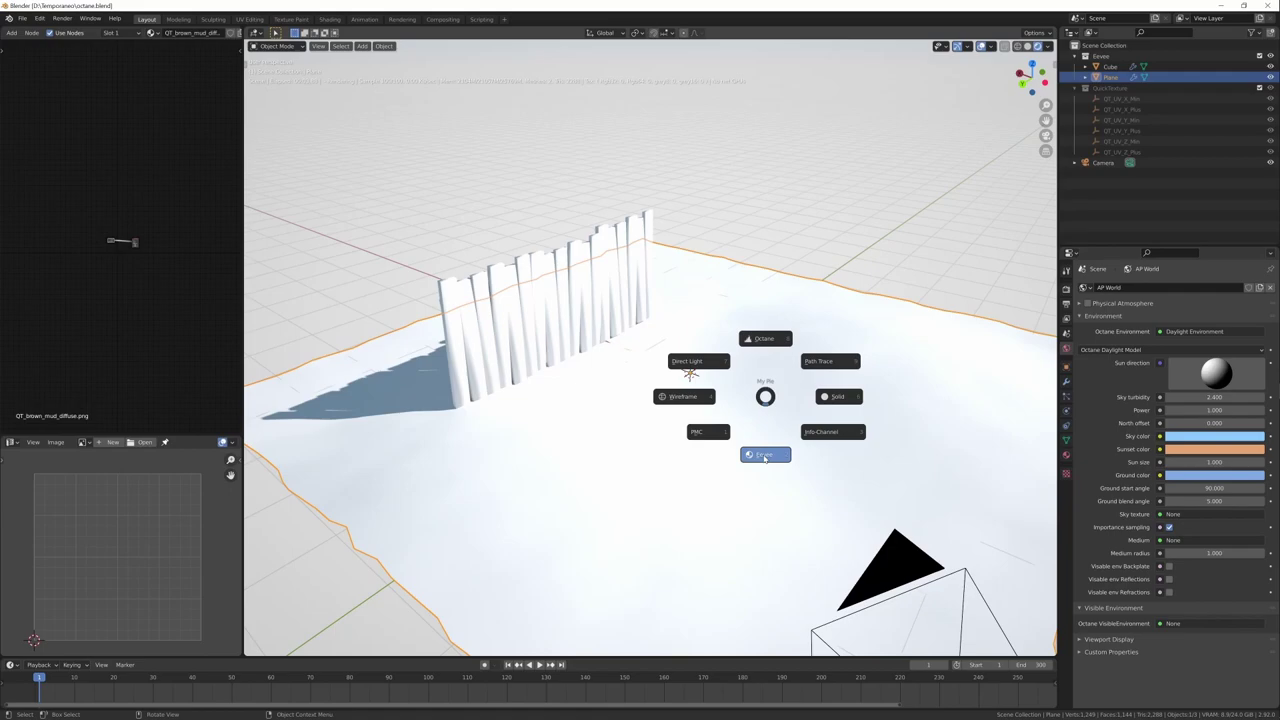
left_click(765, 455)
middle_click_drag(815, 490, 803, 500)
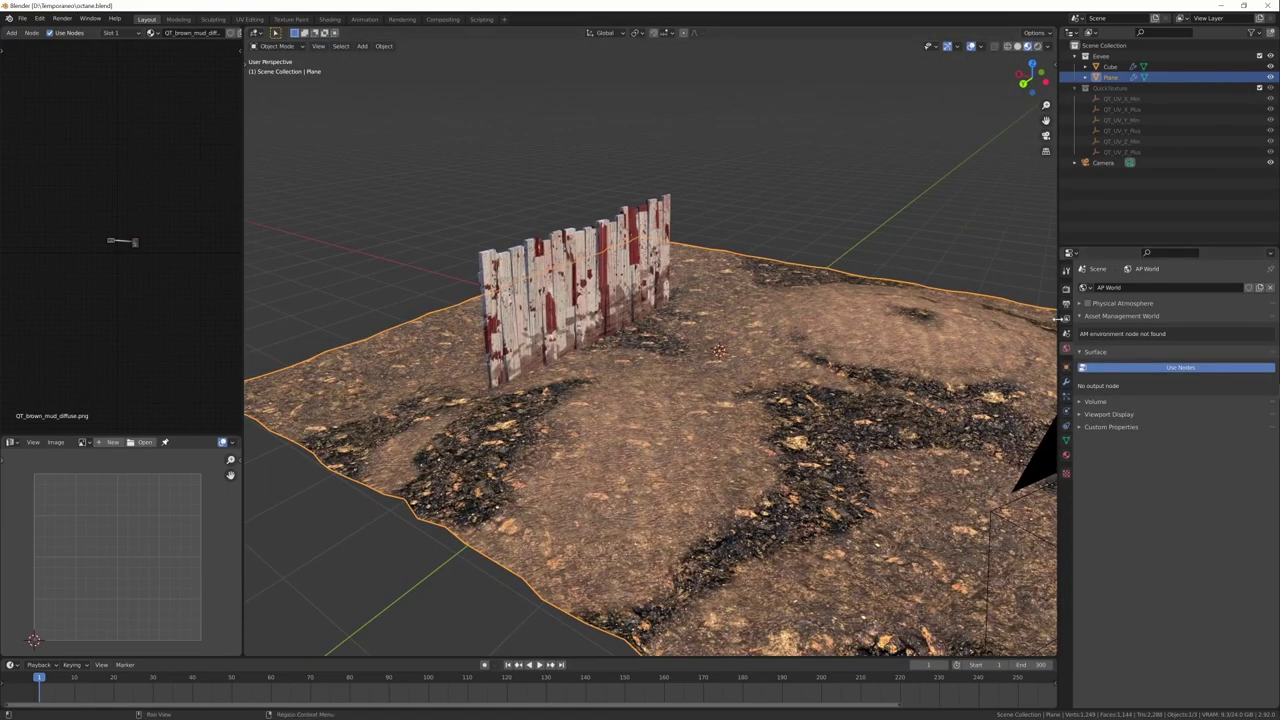
Open the Simple Bake settings in the render properties and review the advanced object selection option, leaving it off.
left_click(1066, 289)
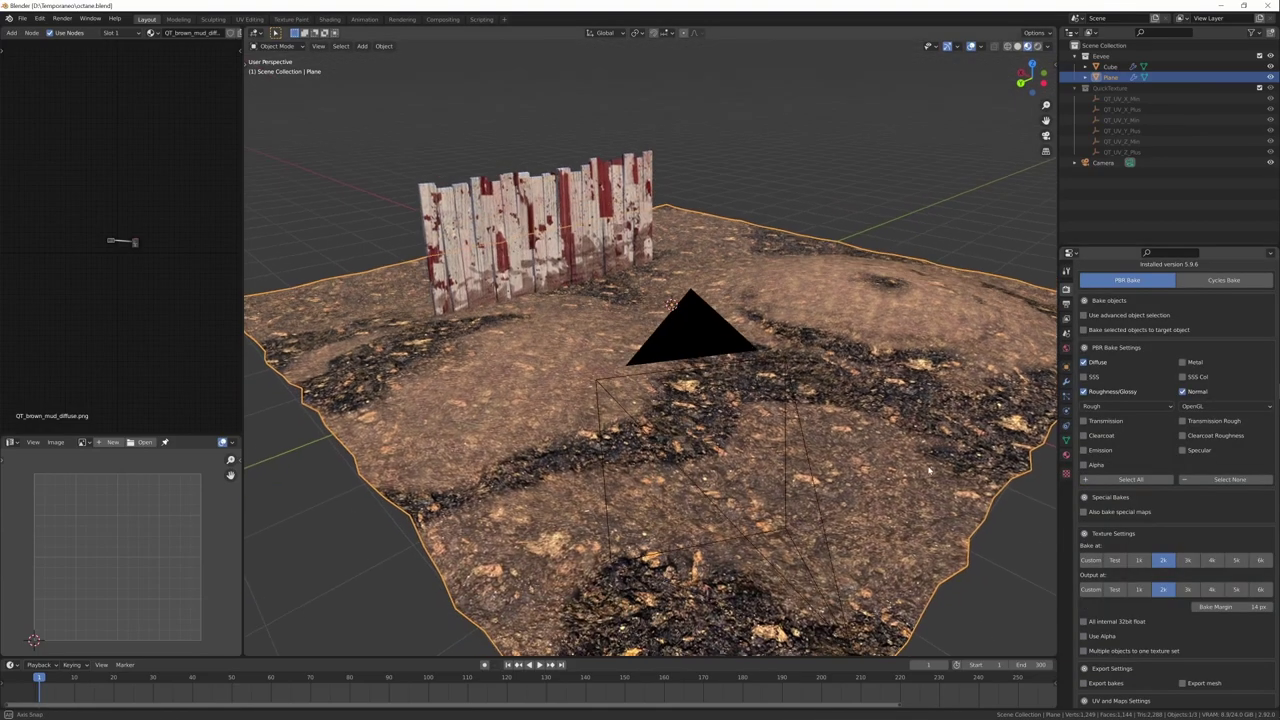
middle_click_drag(840, 420, 895, 424)
middle_click_drag(1185, 428, 1185, 454)
scroll(1160, 440, "up", 4)
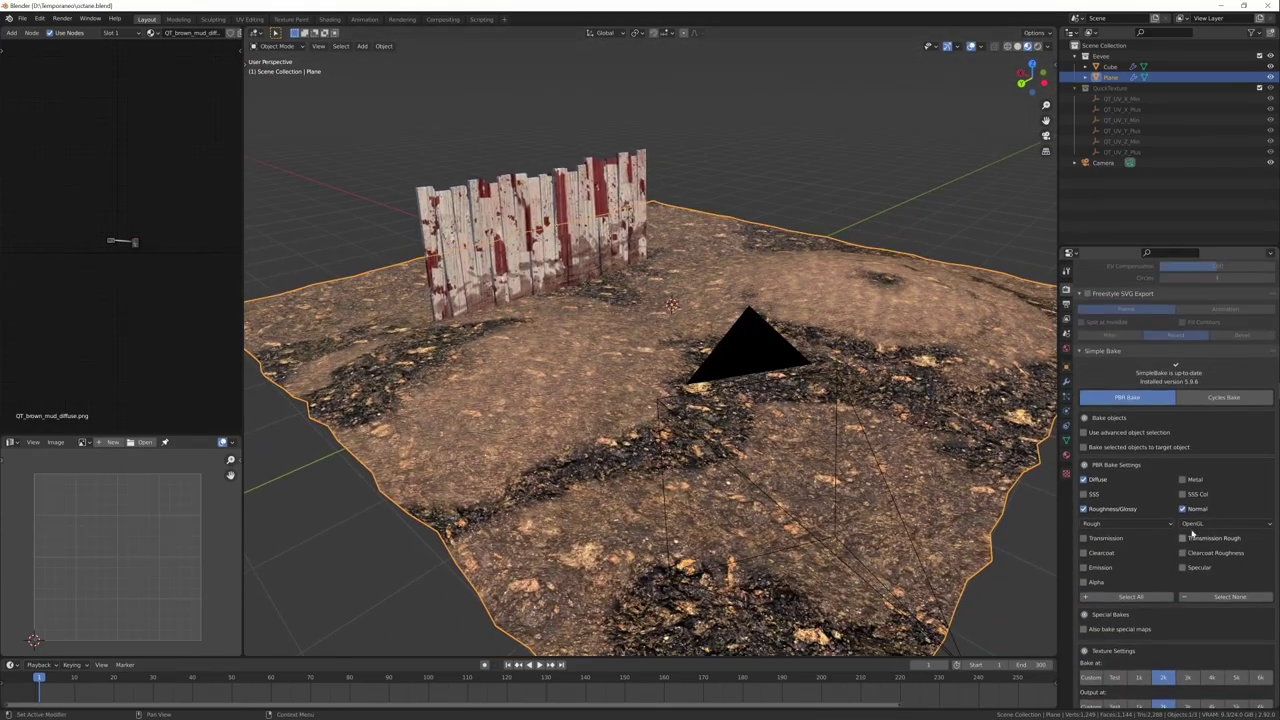
left_click(1124, 434)
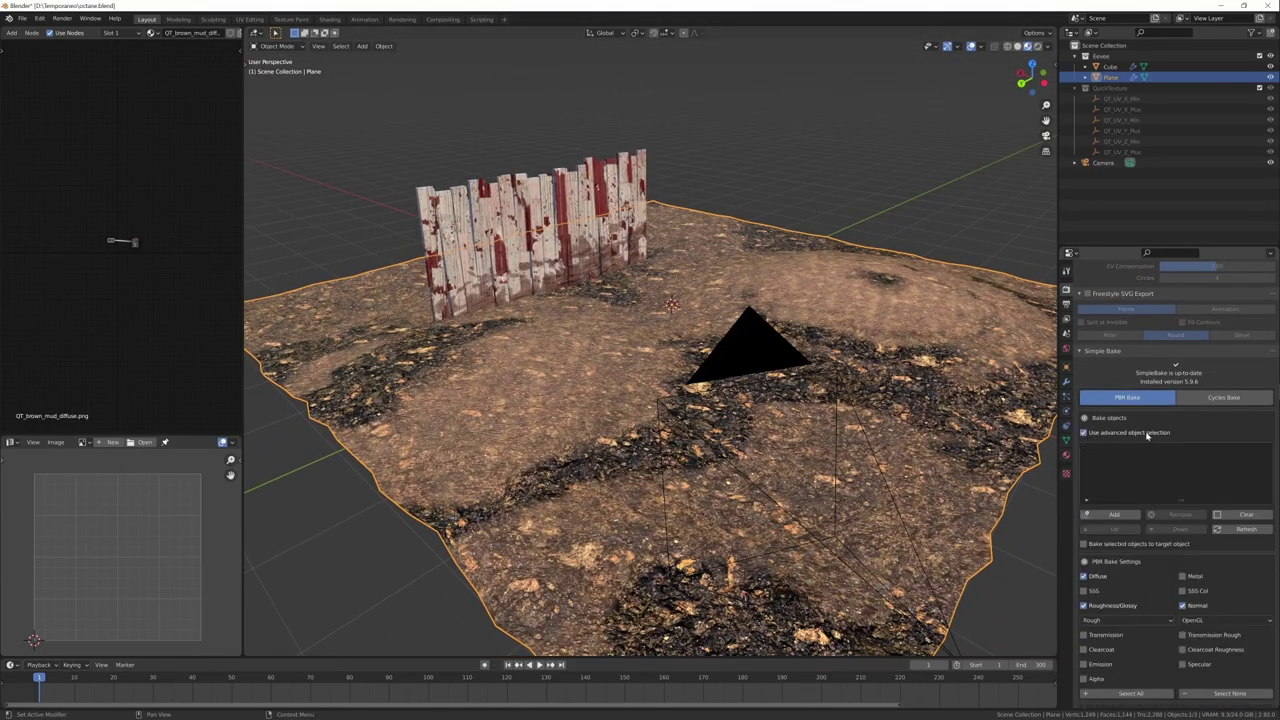
left_click(1150, 434)
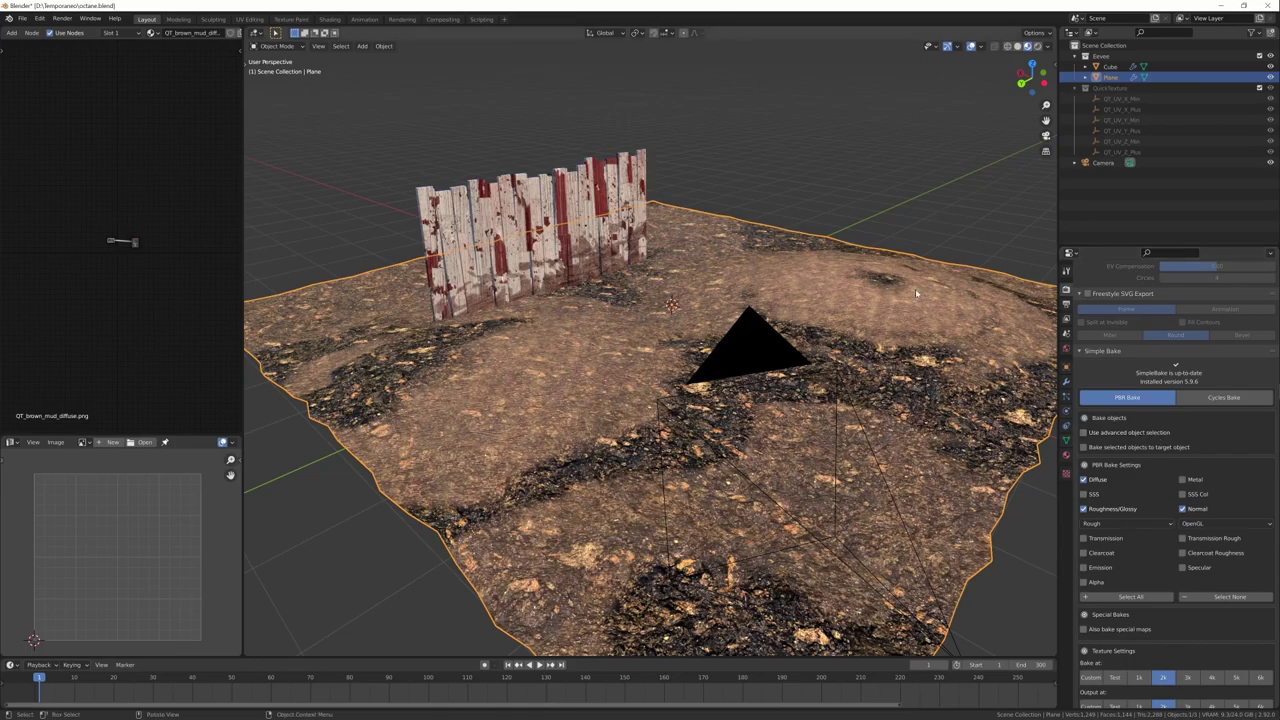
mouse_move(940, 540)
middle_mouse_down()
mouse_move(943, 486)
mouse_move(924, 454)
mouse_move(930, 533)
mouse_move(955, 540)
middle_mouse_up()
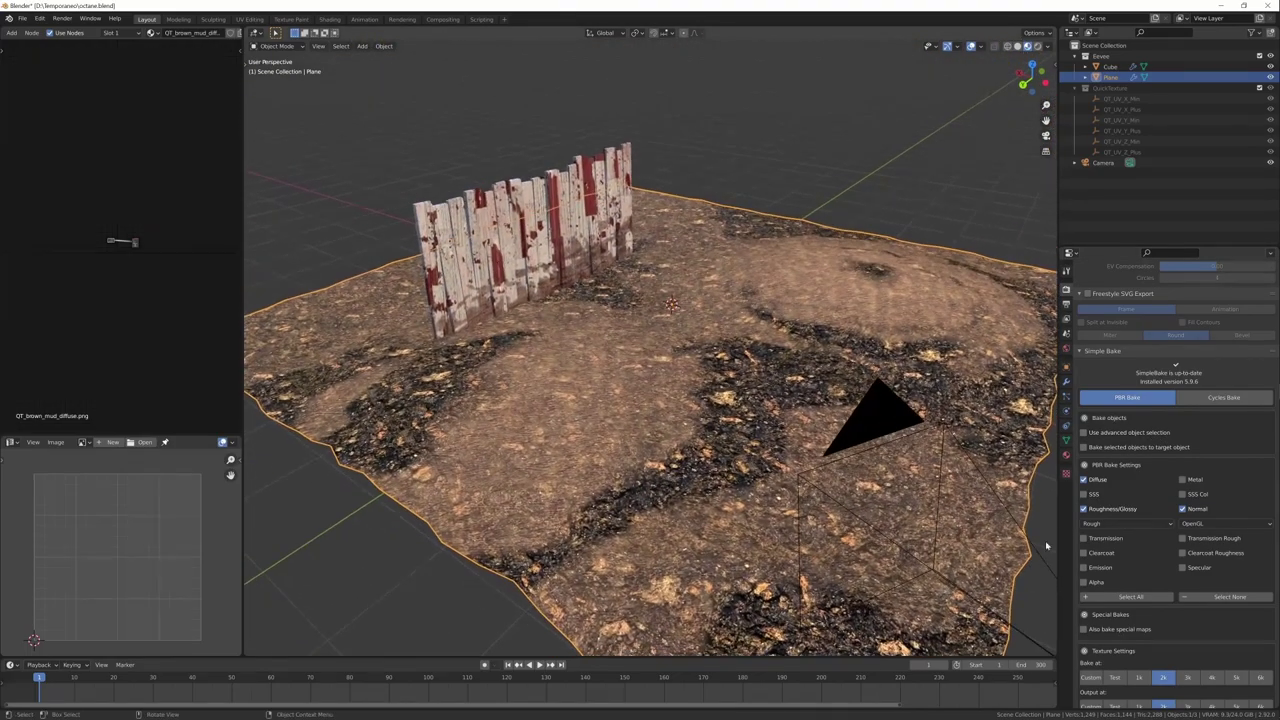
Turn off the Normal and Roughness/Glossy maps for the PBR bake and set the bake resolution to Test.
scroll(1100, 420, "down", 4)
left_click(1120, 364)
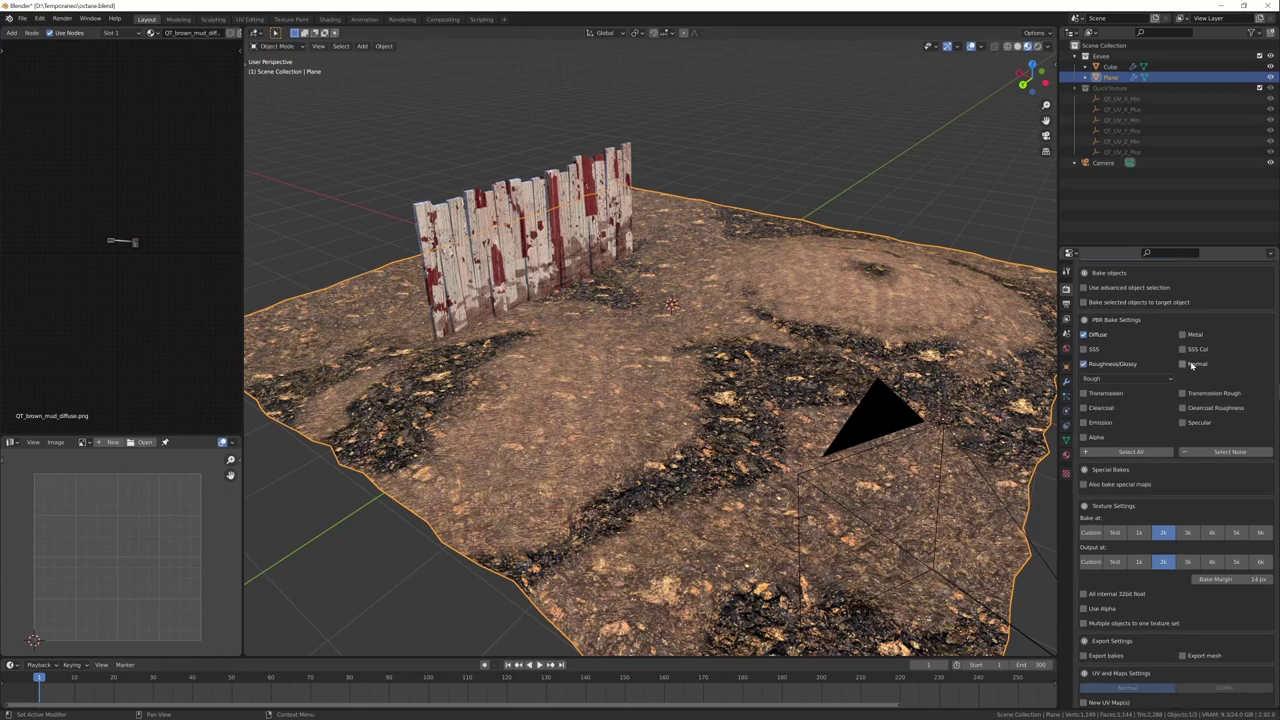
left_click(1084, 364)
scroll(1164, 533, "down", 5)
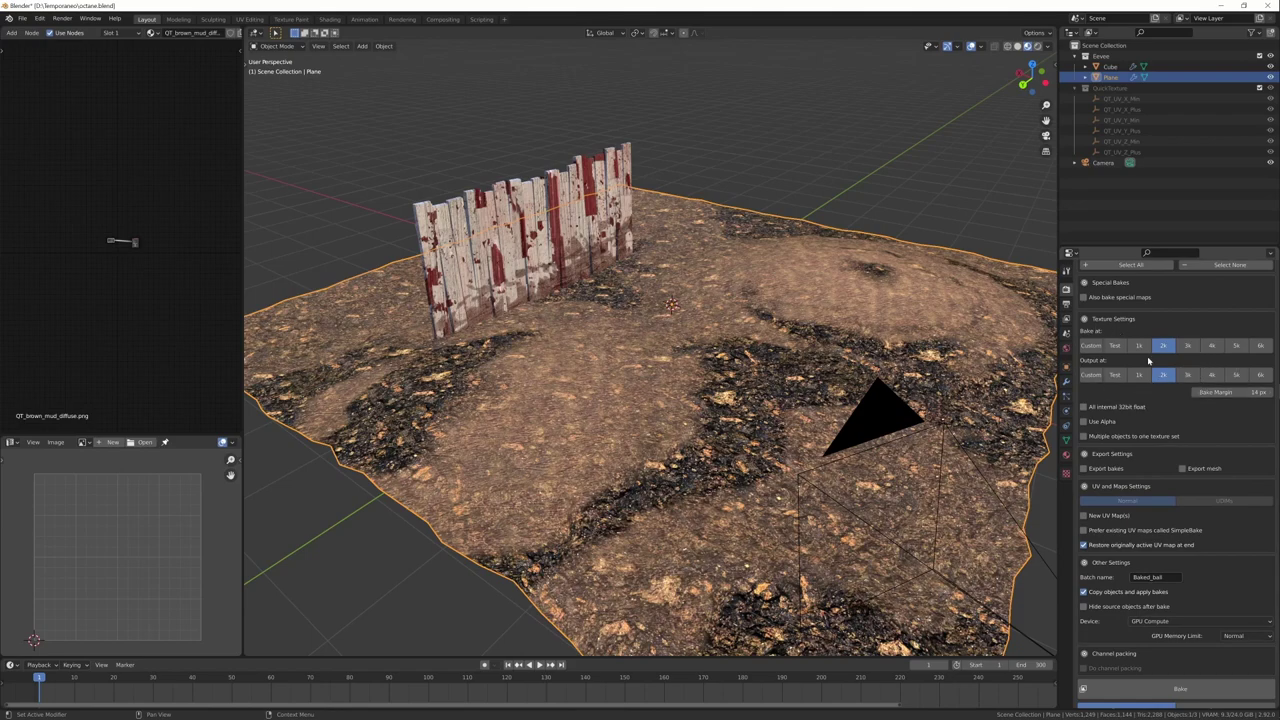
left_click(1116, 346)
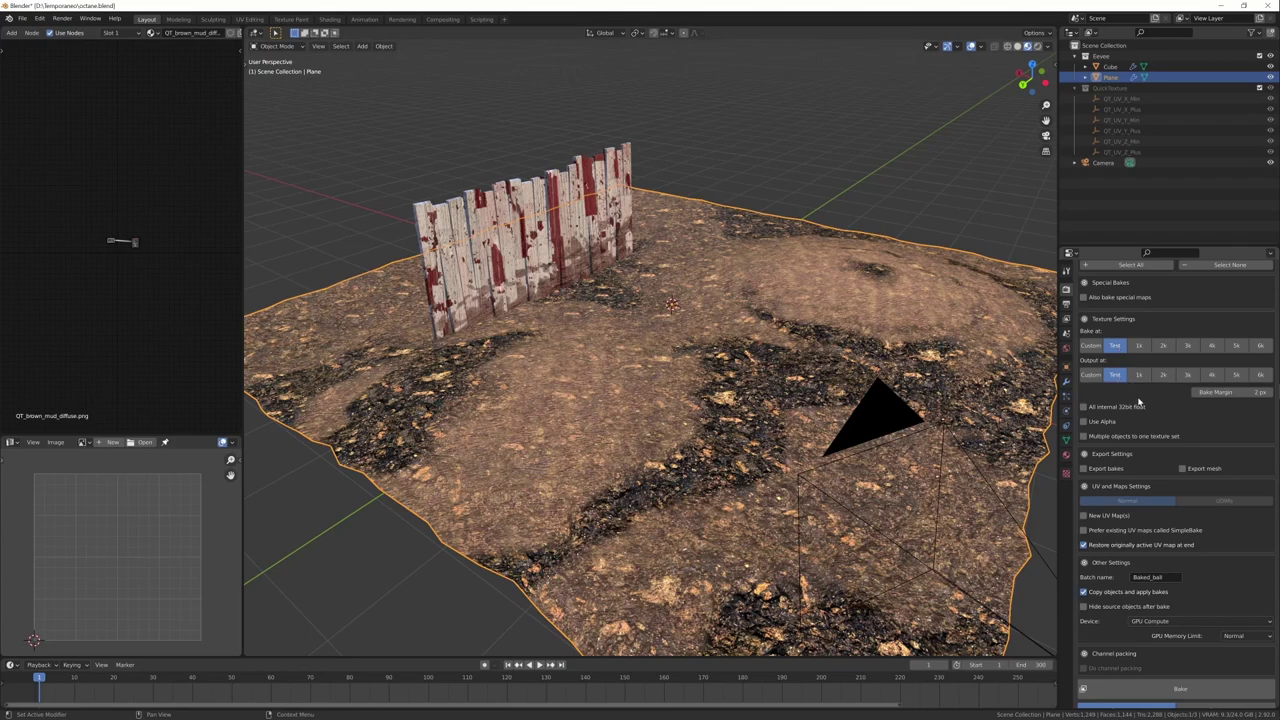
Rename the Simple Bake batch as Baked_ground.
scroll(1139, 437, "down", 3)
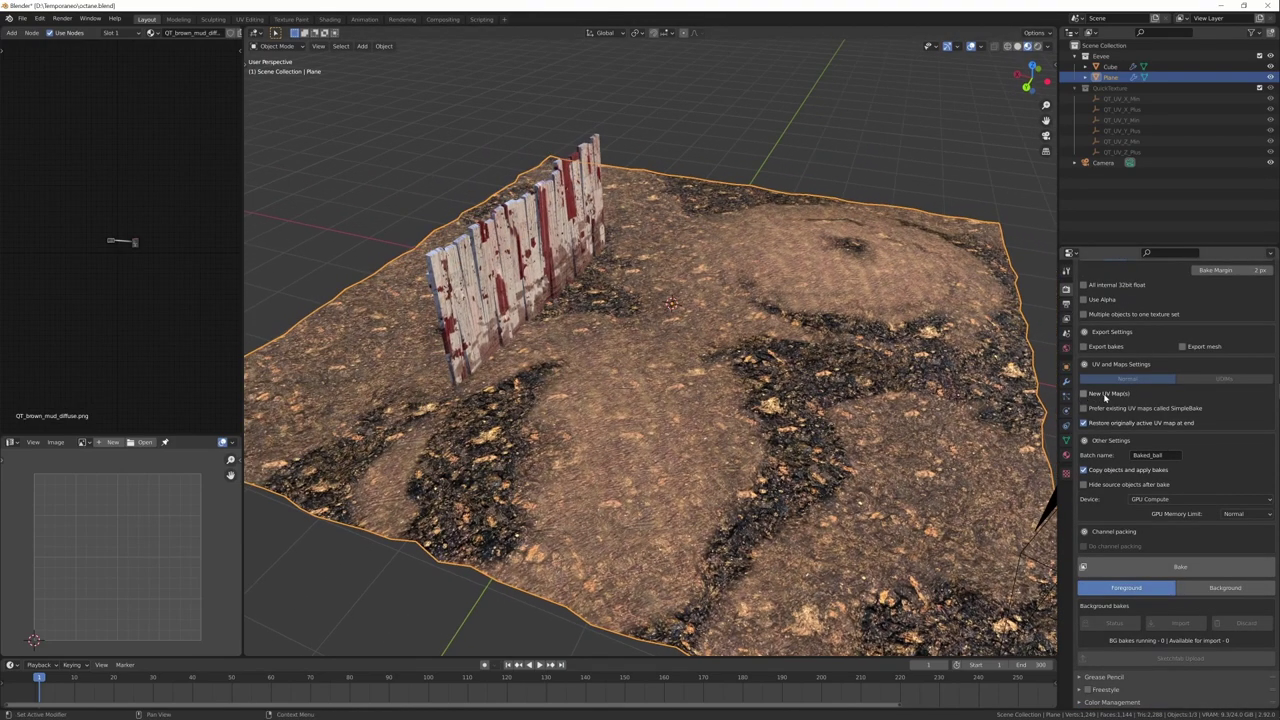
middle_click_drag(955, 440, 920, 454)
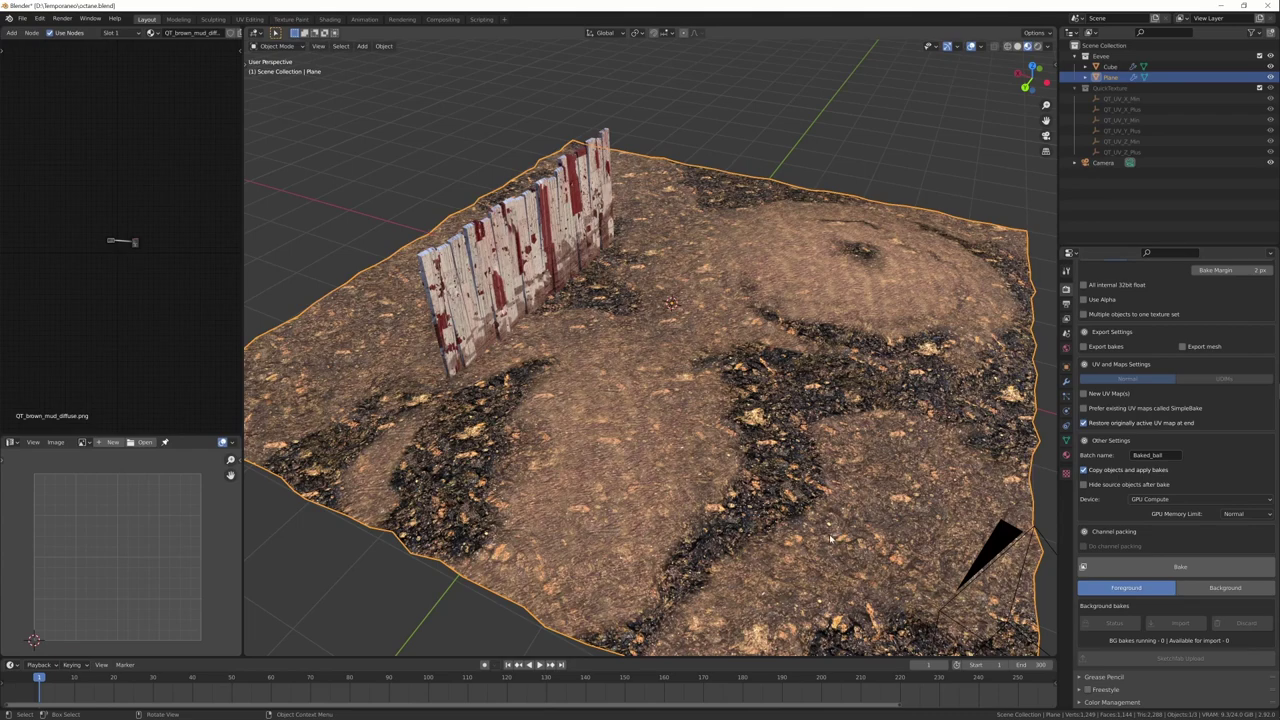
left_click(1160, 456)
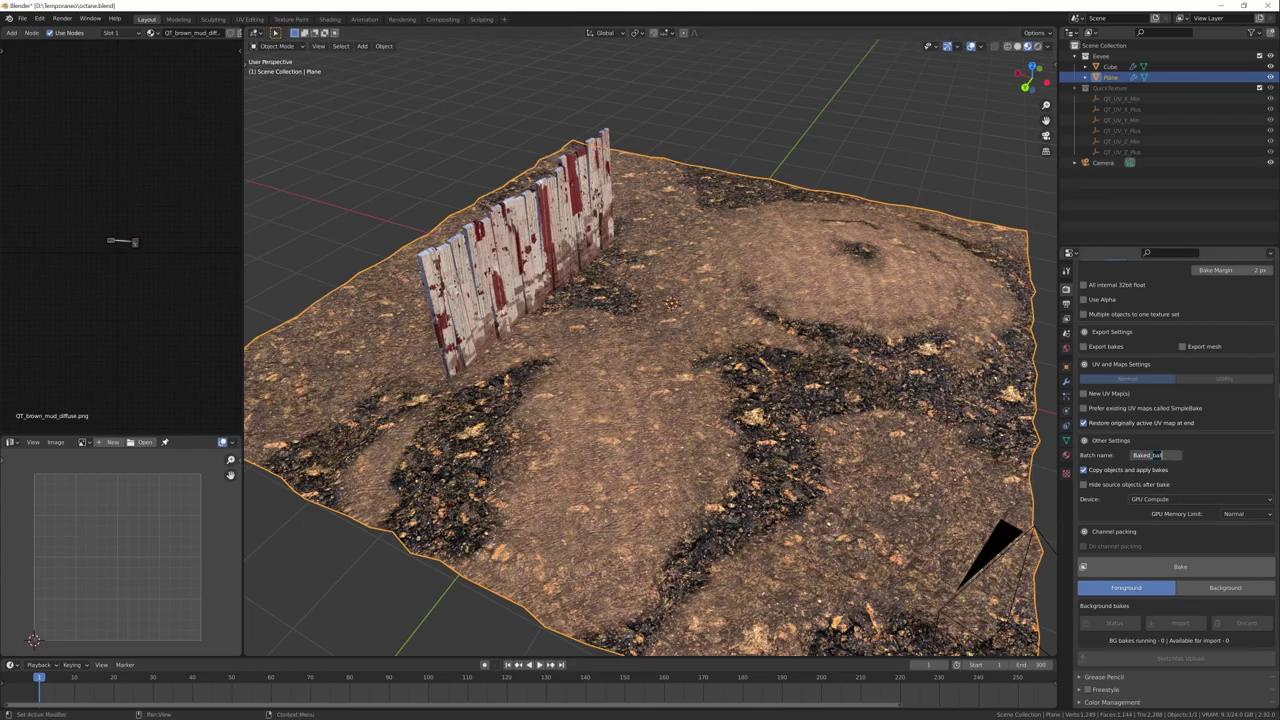
key("BackSpace")
key("BackSpace")
key("BackSpace")
type("ground")
Keep source objects unhidden after the bake and choose GPU Compute as the bake device.
middle_click_drag(901, 147, 840, 551)
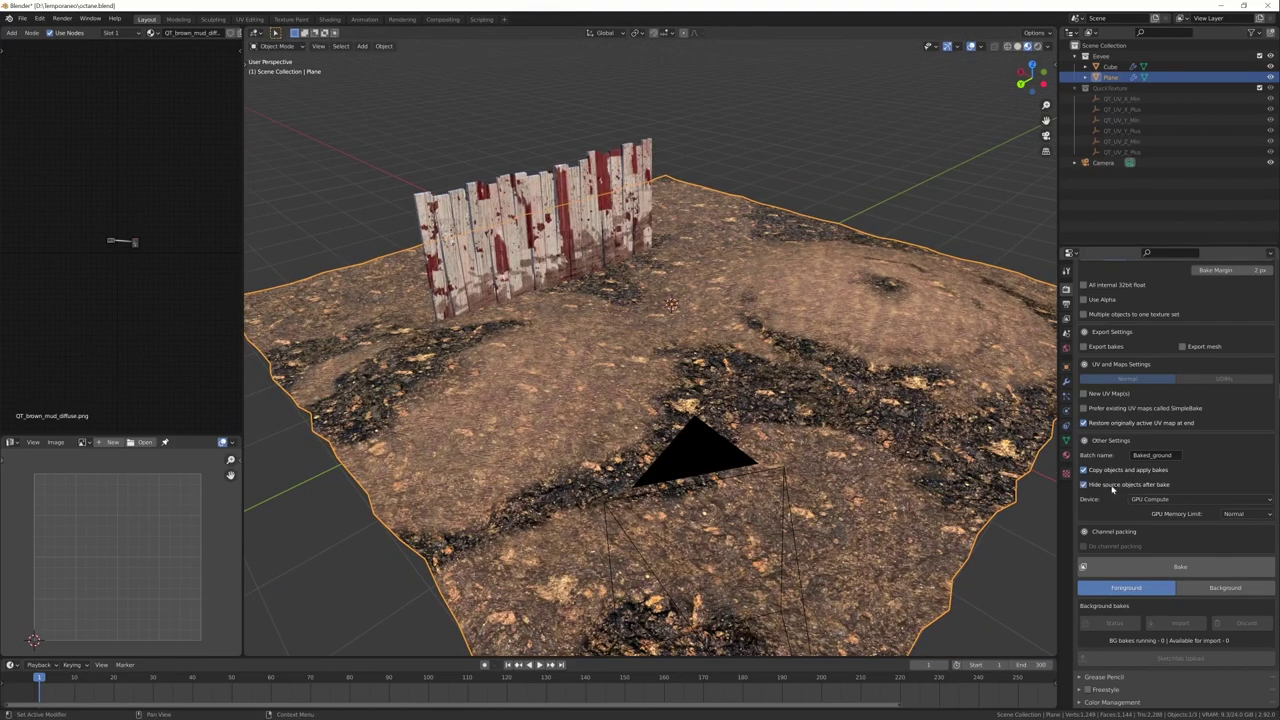
middle_click_drag(1000, 480, 1075, 507)
left_click(1190, 500)
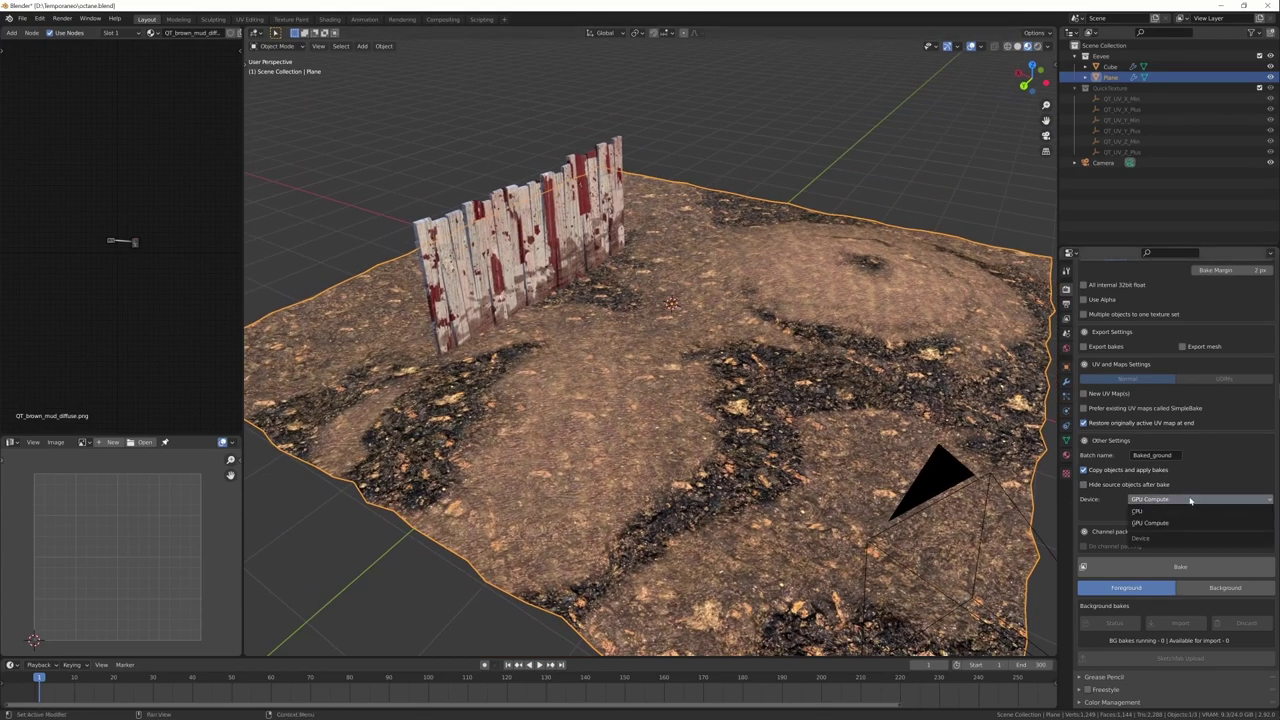
left_click(1176, 522)
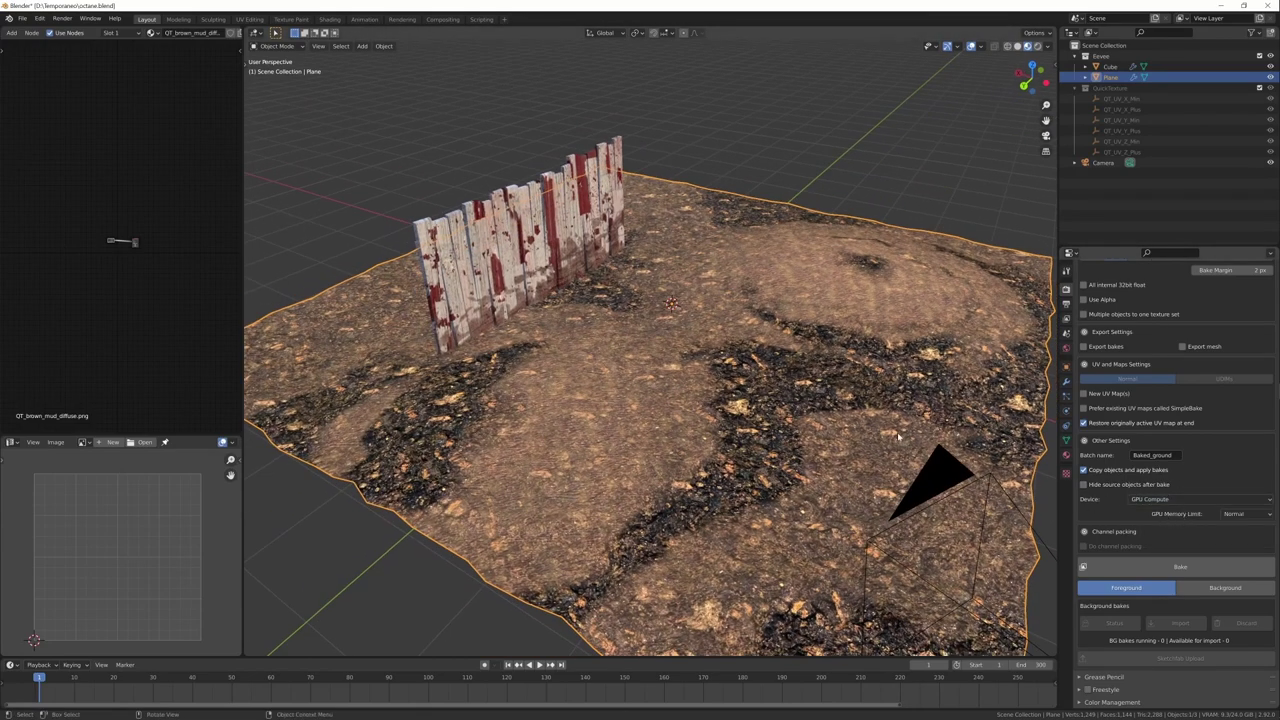
Try OptiX as the Cycles render device, read Simple Bake's tip about it, and return the preference to CUDA.
left_click(39, 18)
left_click(60, 168)
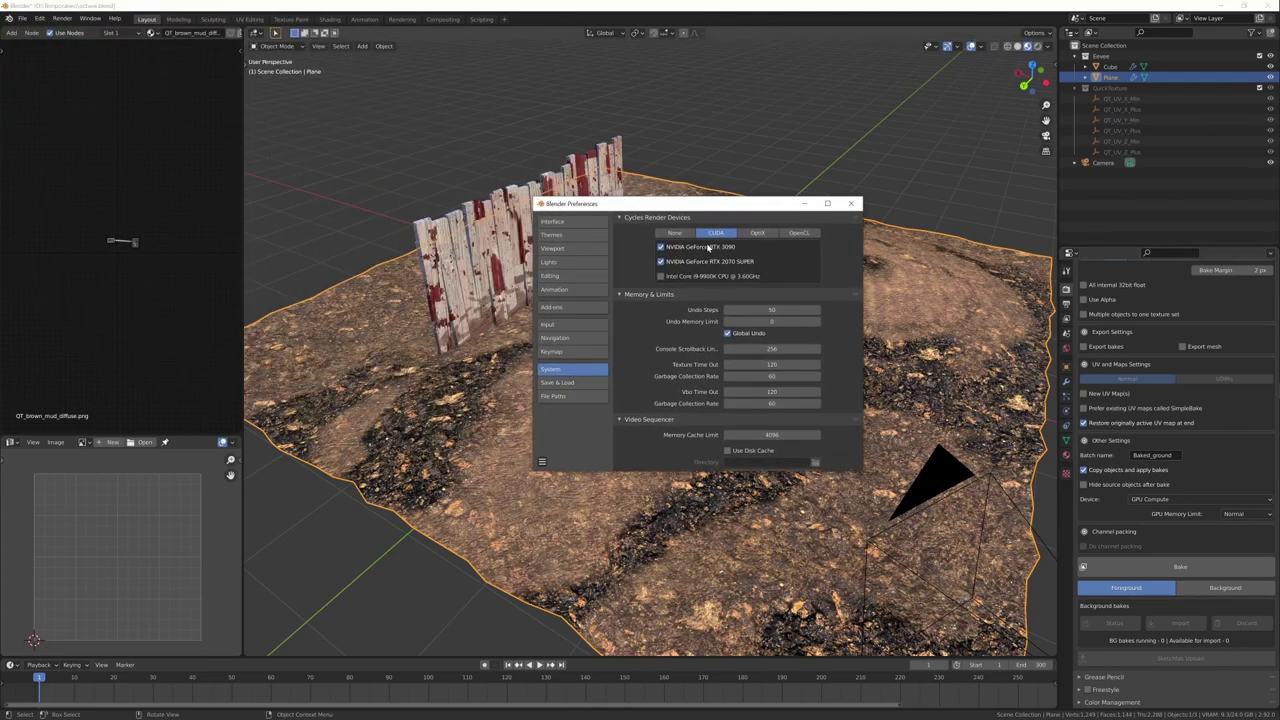
left_click(757, 232)
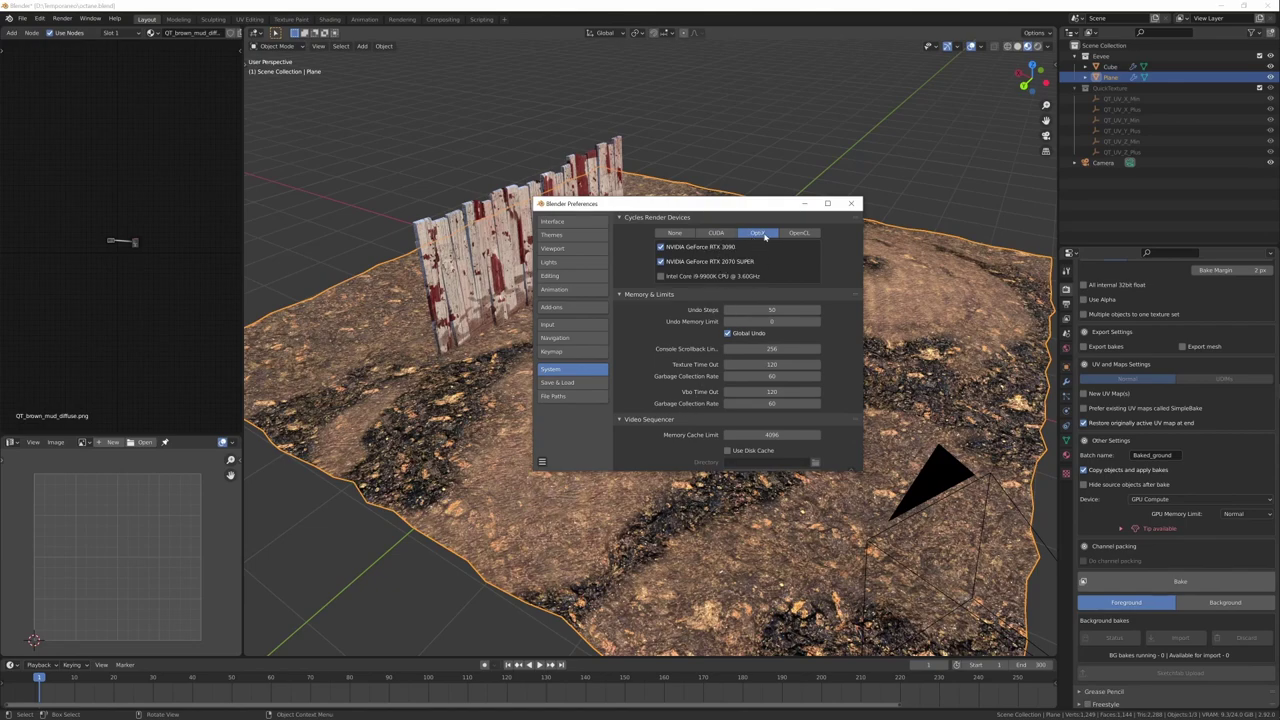
left_click(1125, 529)
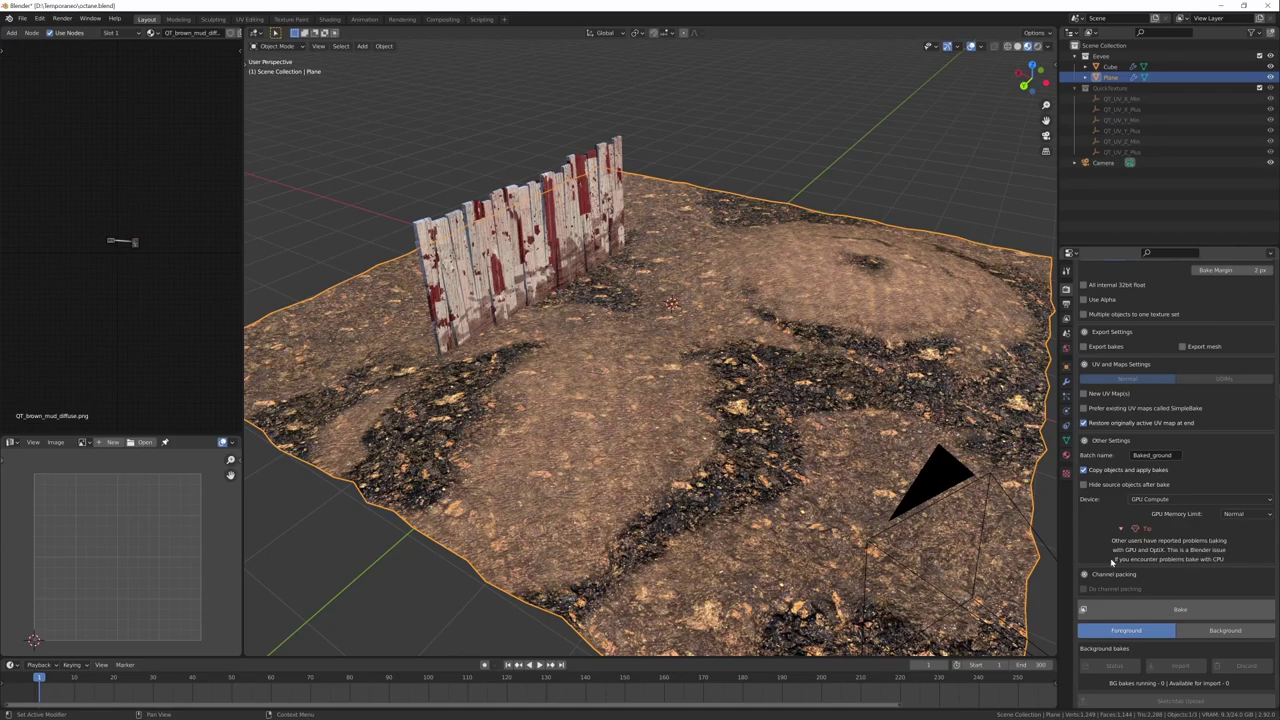
key("alt+Tab")
left_click(717, 233)
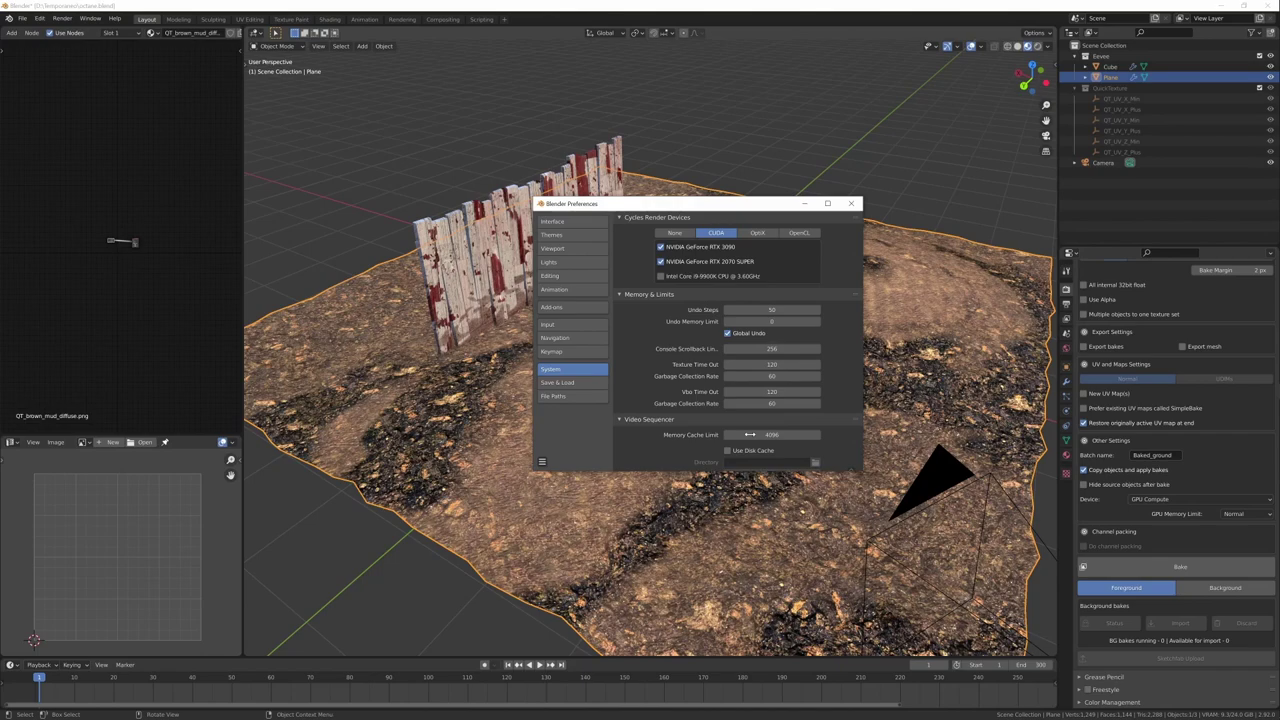
left_click(1199, 461)
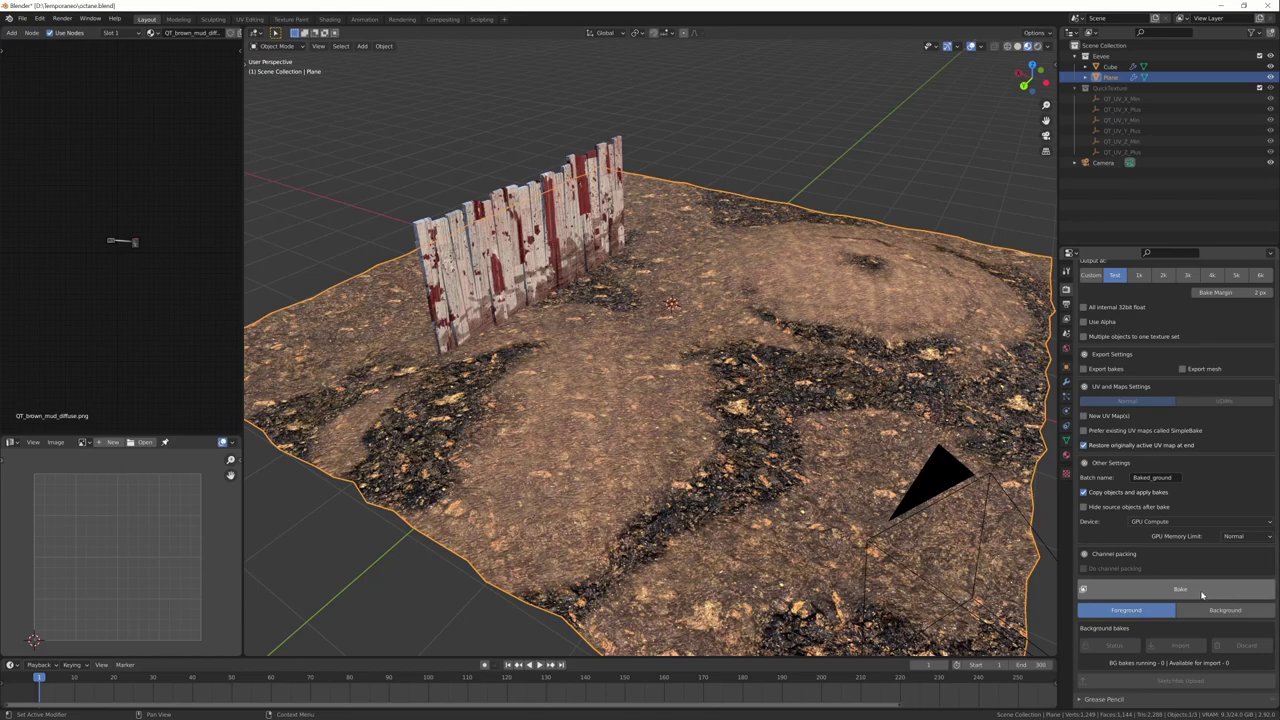
left_click(1203, 592)
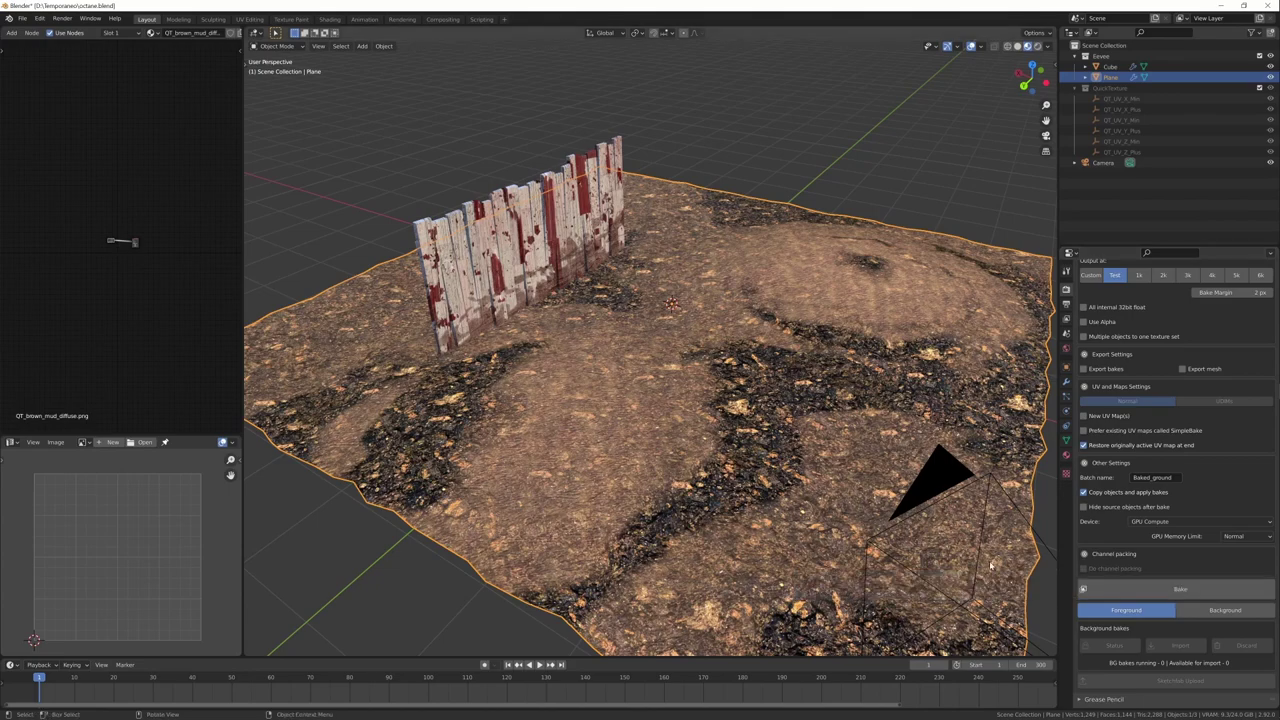
Try ungrouping the QuickTexture node group in the ground plane's material, and undo the ungrouping.
middle_click_drag(911, 512, 940, 527)
middle_click_drag(185, 300, 130, 255, "ctrl")
left_click_drag(59, 256, 132, 266)
middle_click_drag(166, 334, 146, 316, "ctrl")
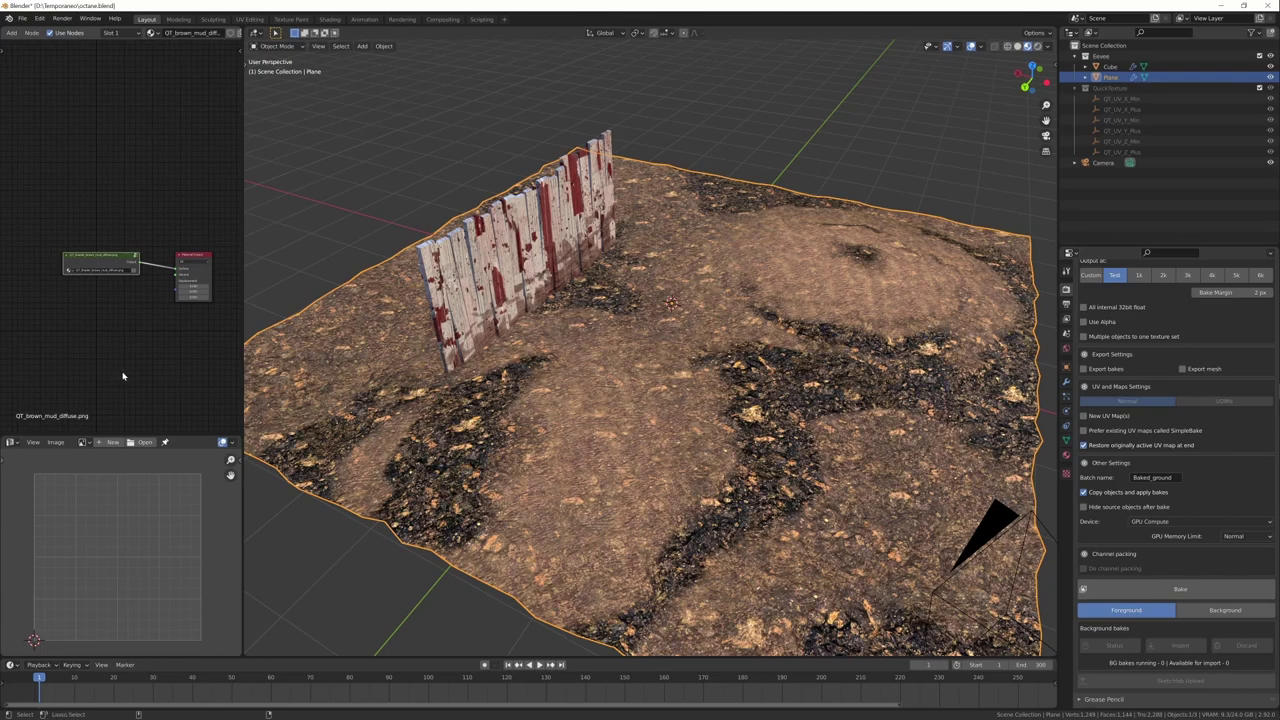
scroll(123, 376, "down", 5)
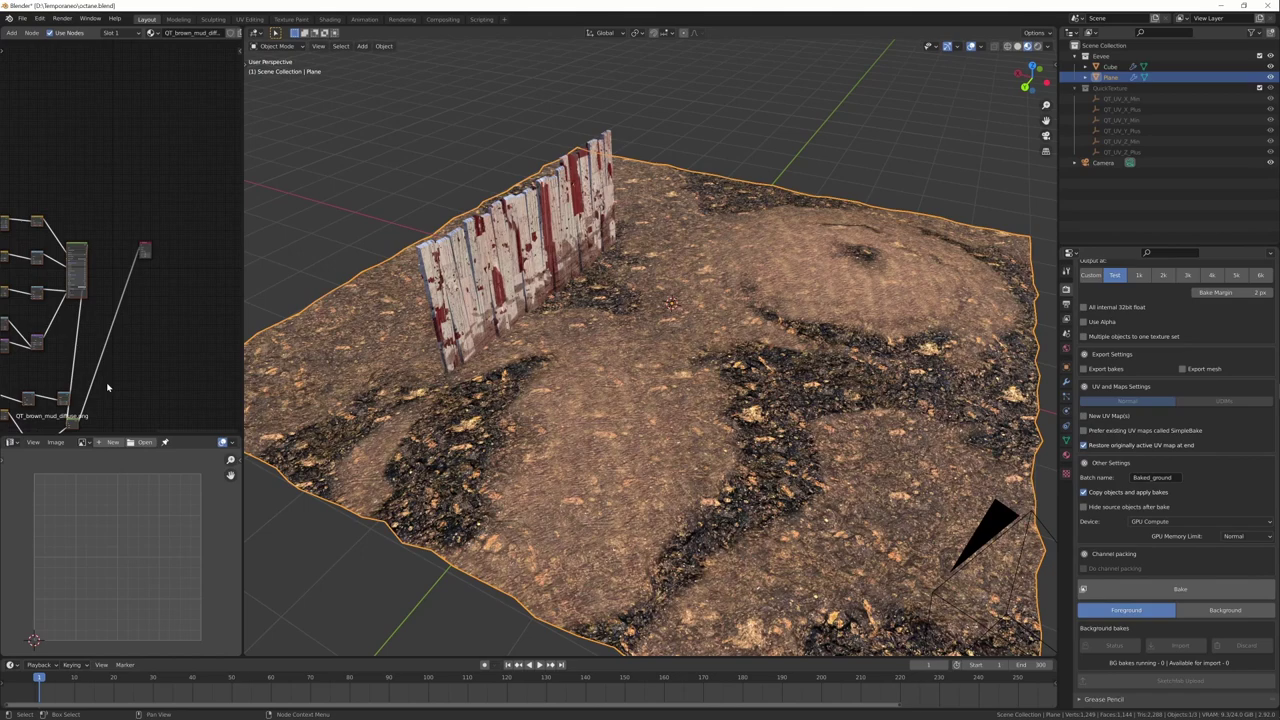
key("ctrl")
key("ctrl+z")
middle_click_drag(152, 296, 146, 323)
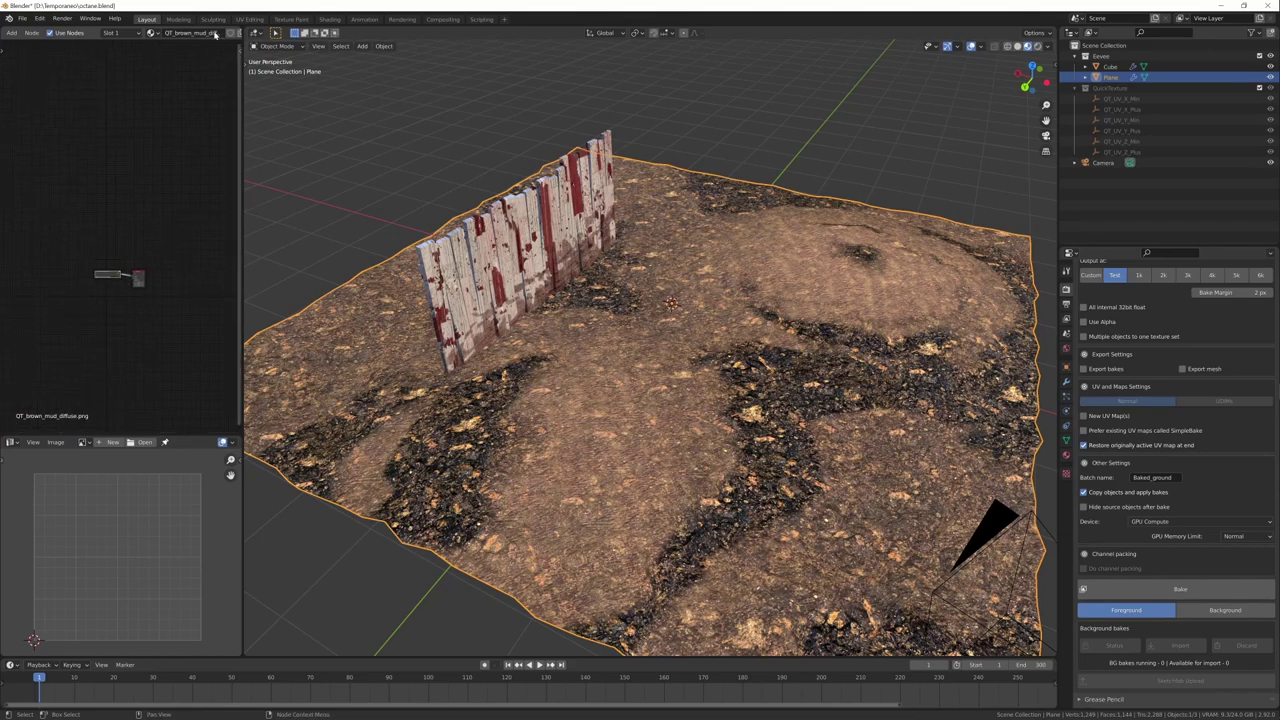
Duplicate the ground plane's QT_brown_mud_diffuse.png material and ungroup the QuickTexture node group in the copy.
middle_click_drag(214, 34, 160, 48)
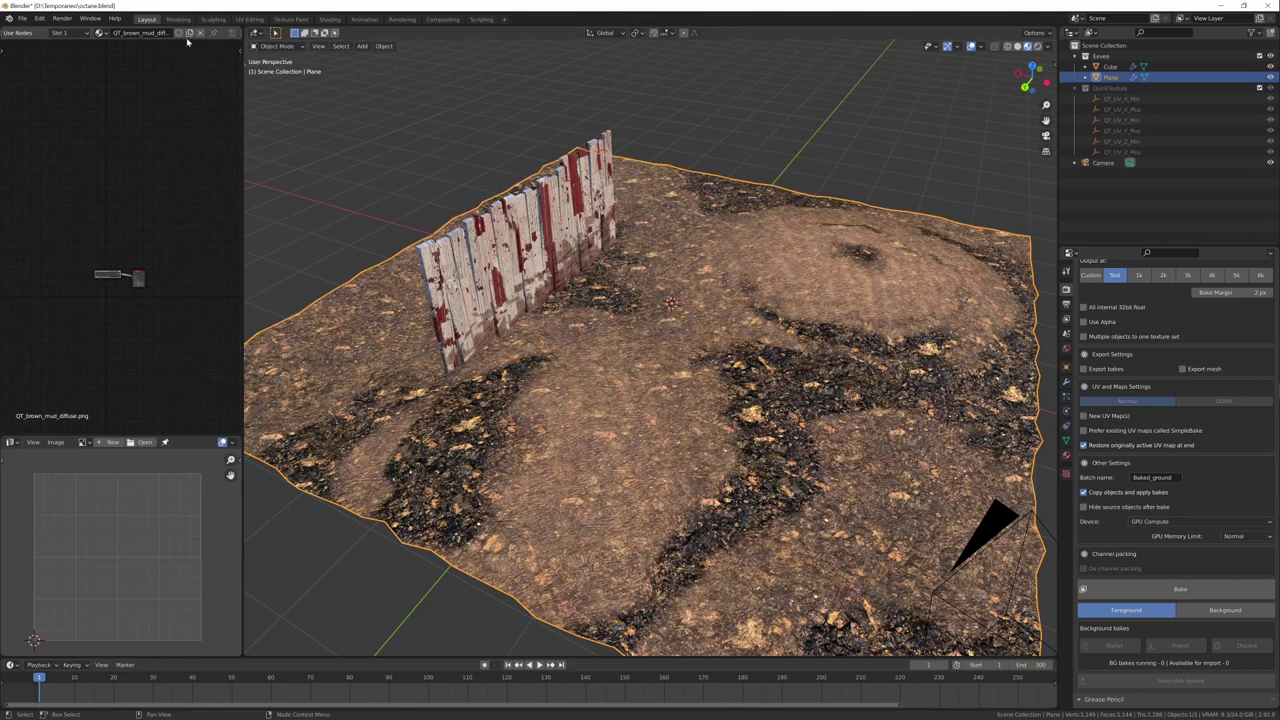
left_click(190, 33)
key("ctrl+v")
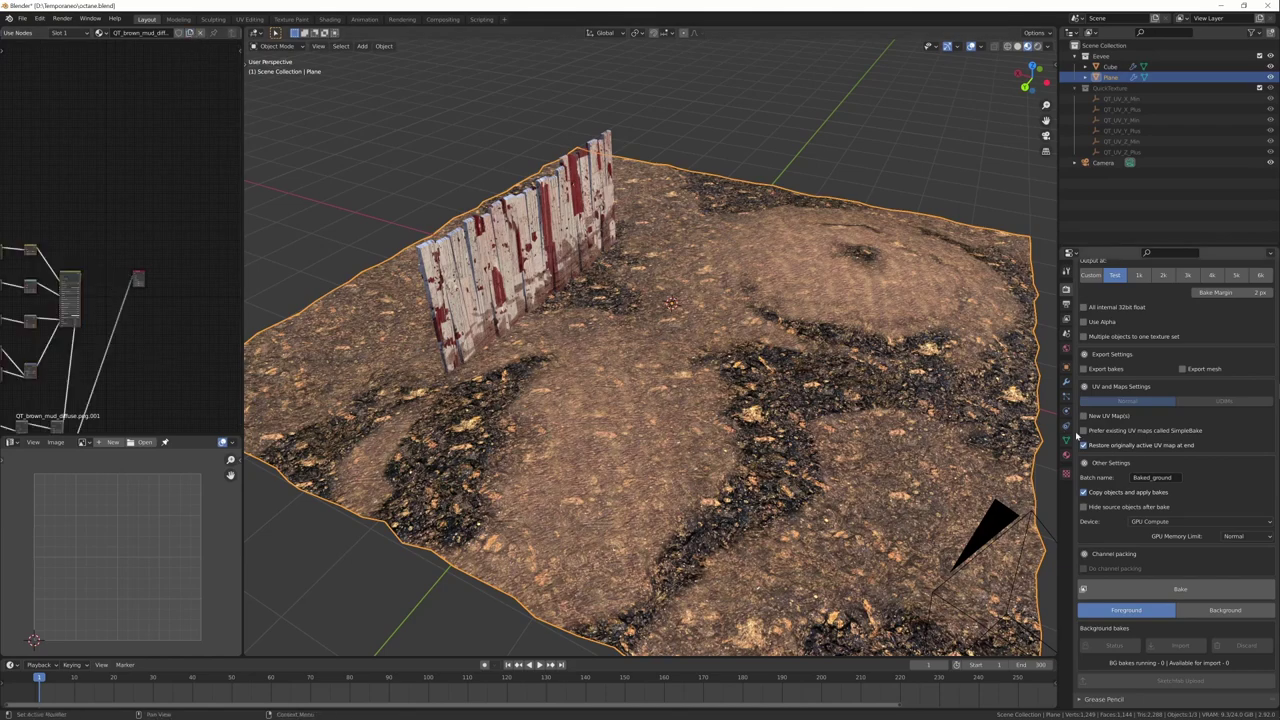
Switch the ground plane to the grouped QT_brown_mud_diffuse.png material for comparison, and return it to the ungrouped QT_brown_mud_diffuse.png.001 copy.
left_click(1066, 455)
left_click(1085, 331)
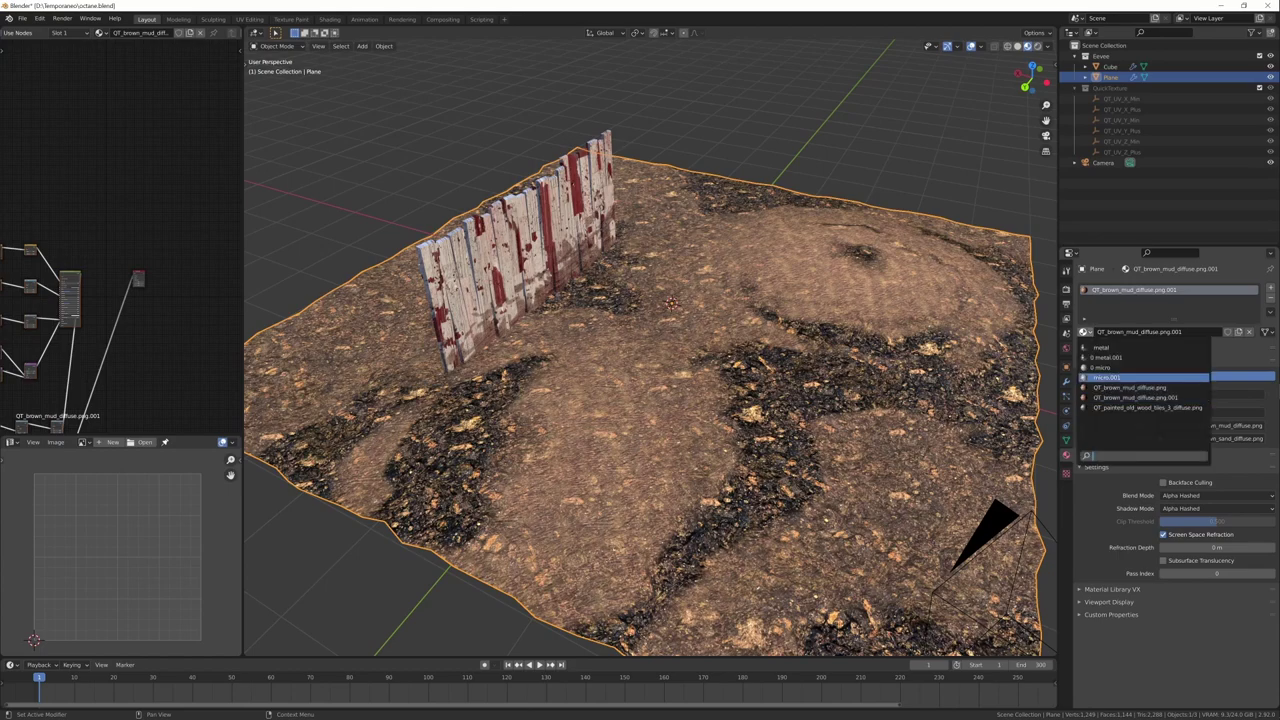
left_click(1125, 387)
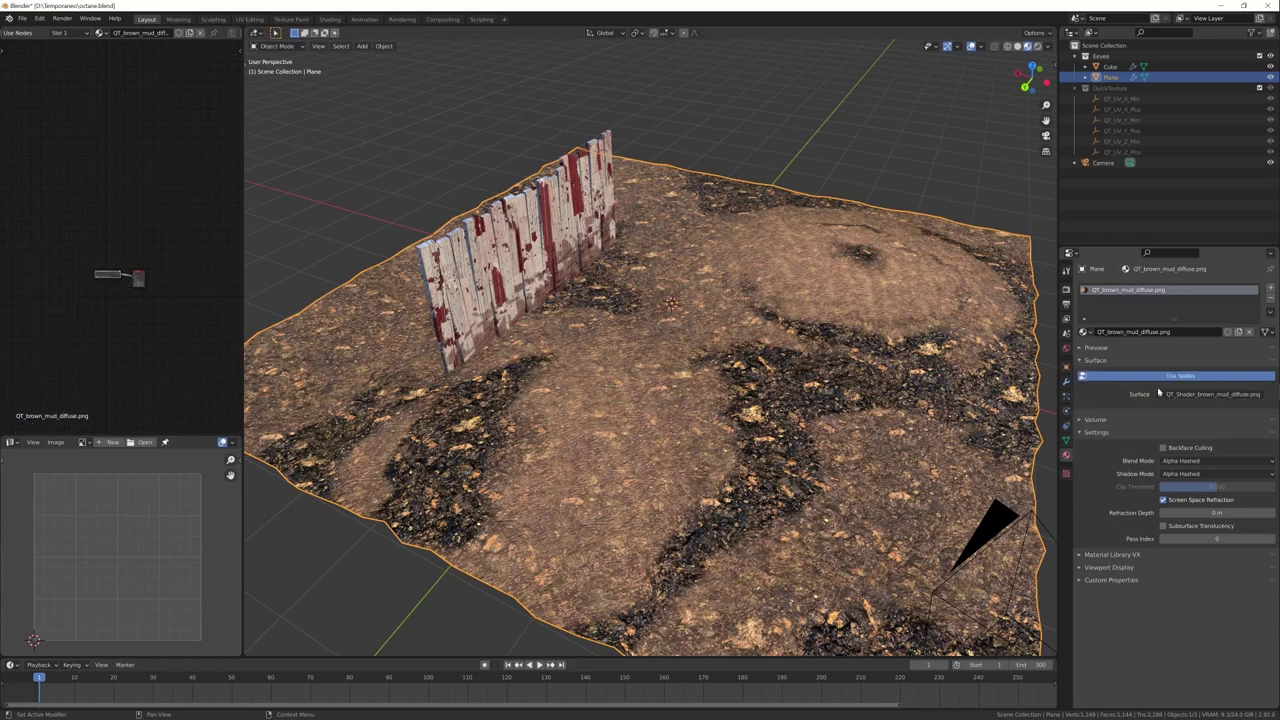
left_click(1085, 331)
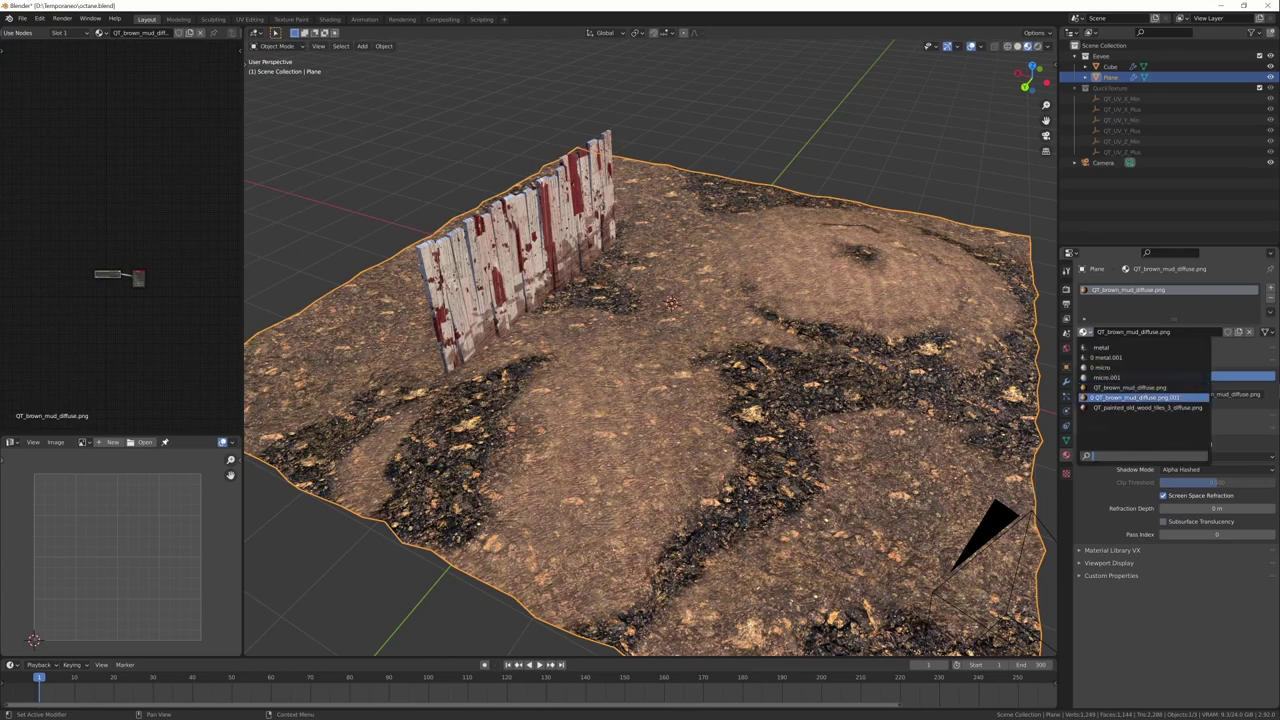
left_click(1135, 397)
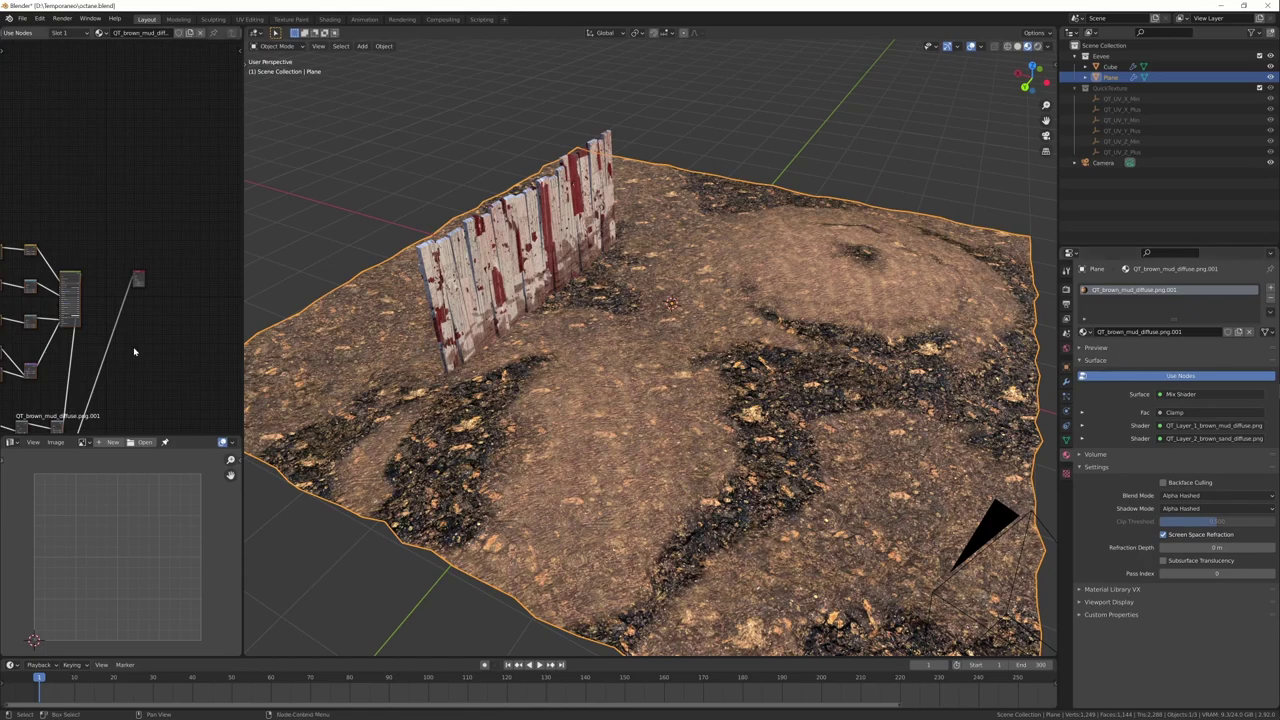
Run a foreground Simple Bake of the ground plane at the Test resolution.
left_click(1066, 290)
scroll(1143, 435, "down", 10)
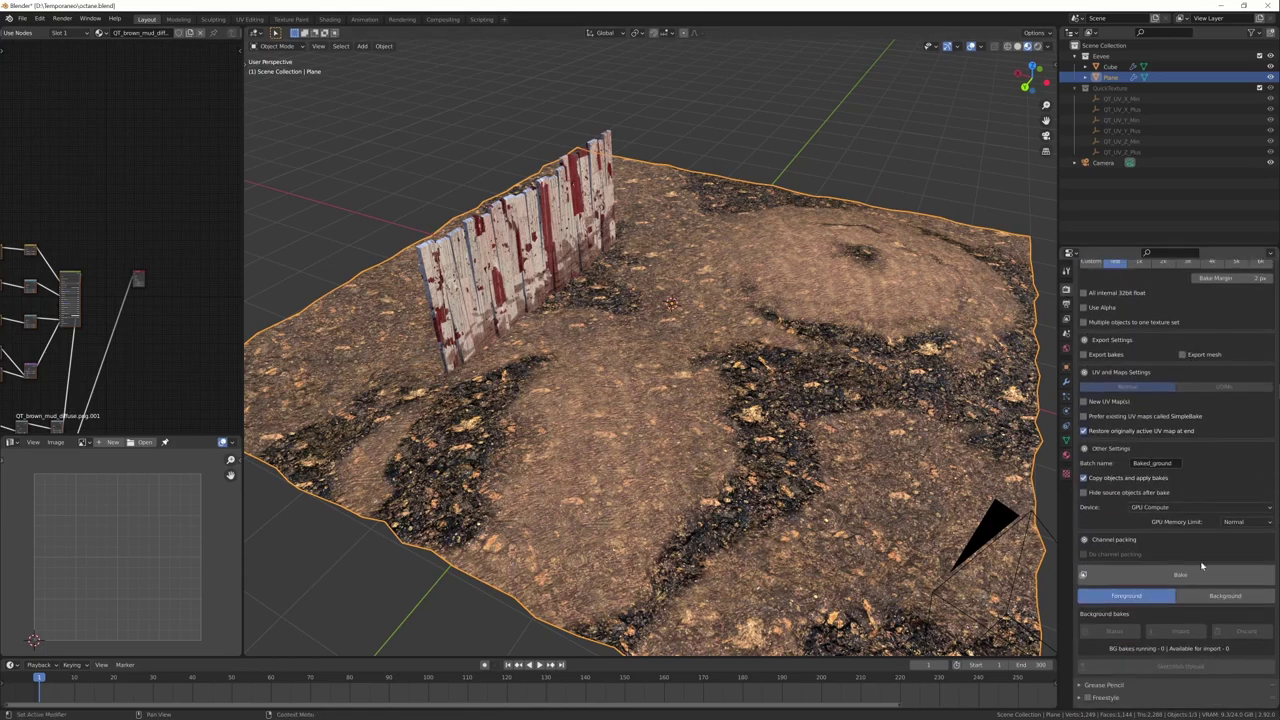
scroll(1202, 566, "down", 1)
left_click(1195, 570)
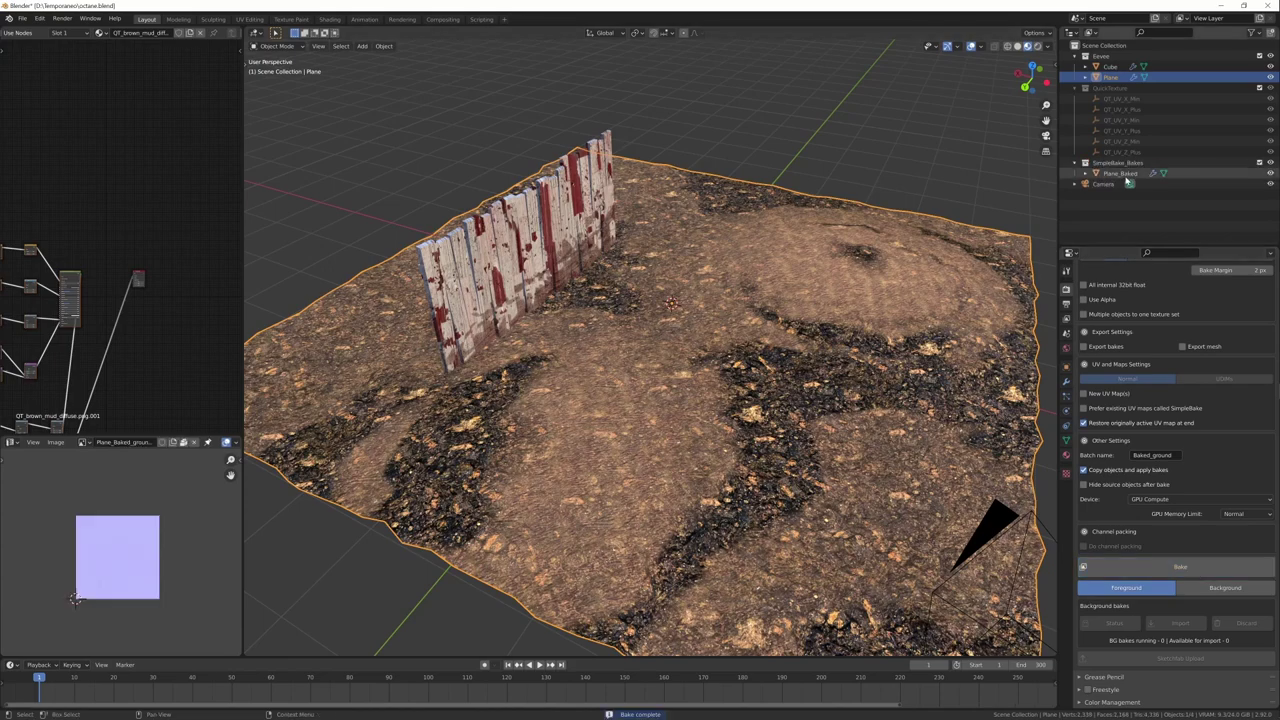
Hide the original ground plane, select the baked plane, and remove its QT_UV_Box modifier.
left_click(1271, 77)
middle_click_drag(894, 467, 928, 462)
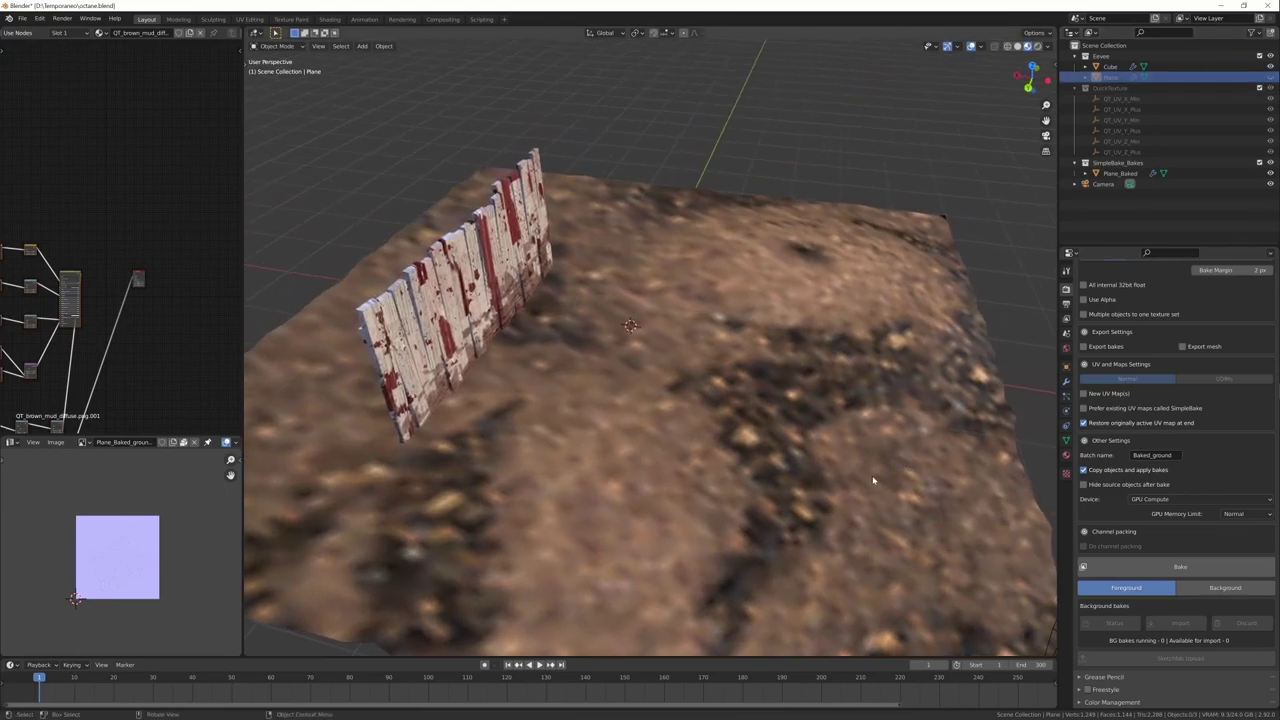
left_click(864, 404)
left_click(1066, 381)
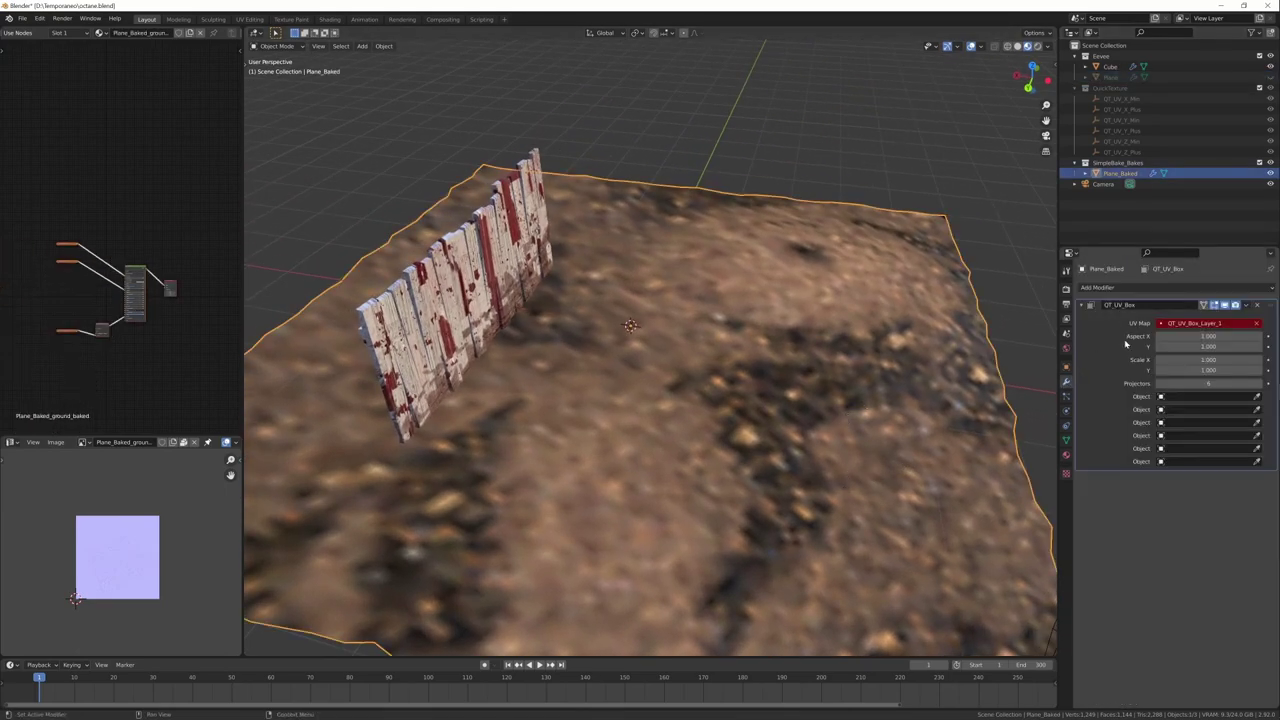
left_click(1258, 305)
middle_click_drag(950, 480, 816, 461)
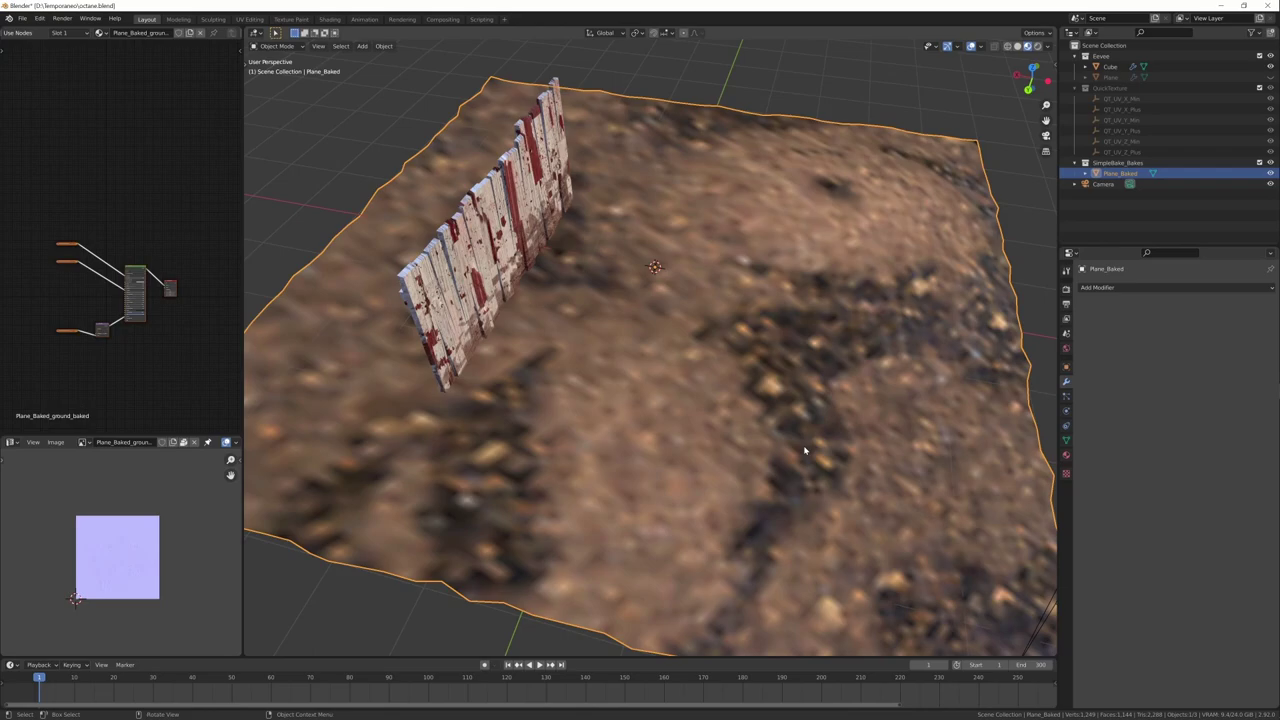
Delete the test-baked plane, unhide the original ground plane and select it.
key("x")
left_click(803, 450)
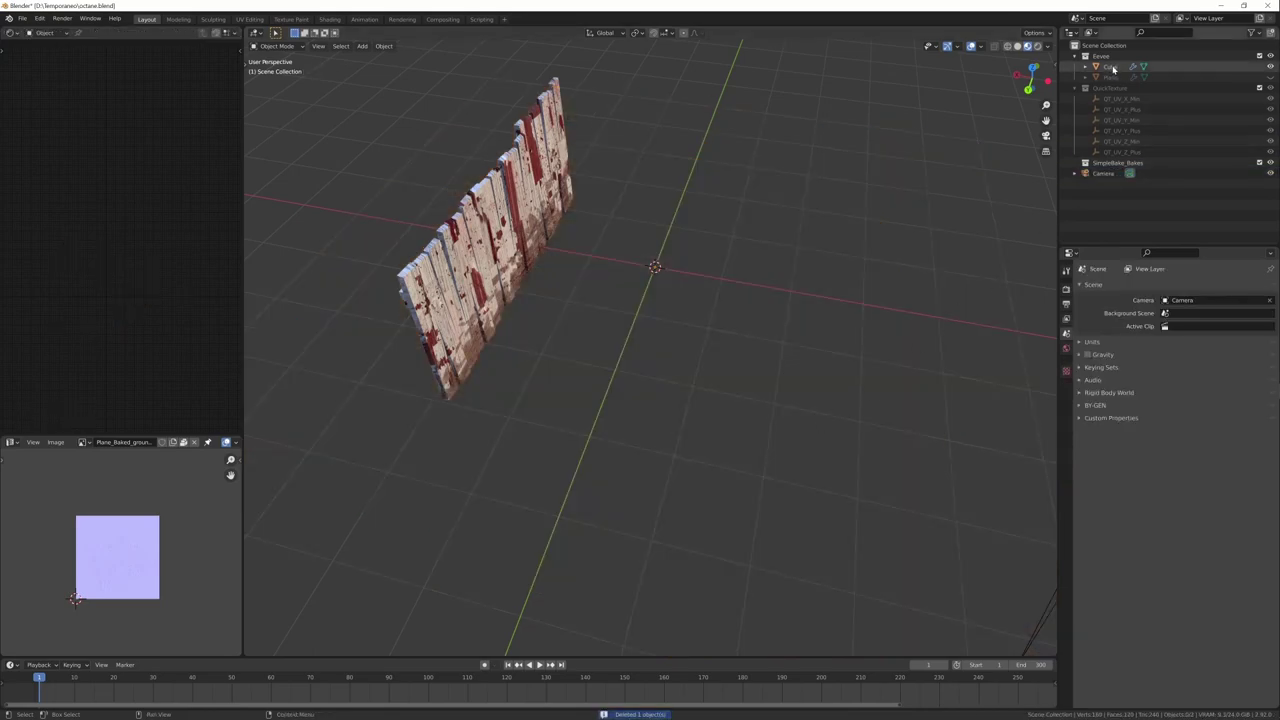
left_click(1270, 77)
left_click(1182, 67)
left_click(1207, 79)
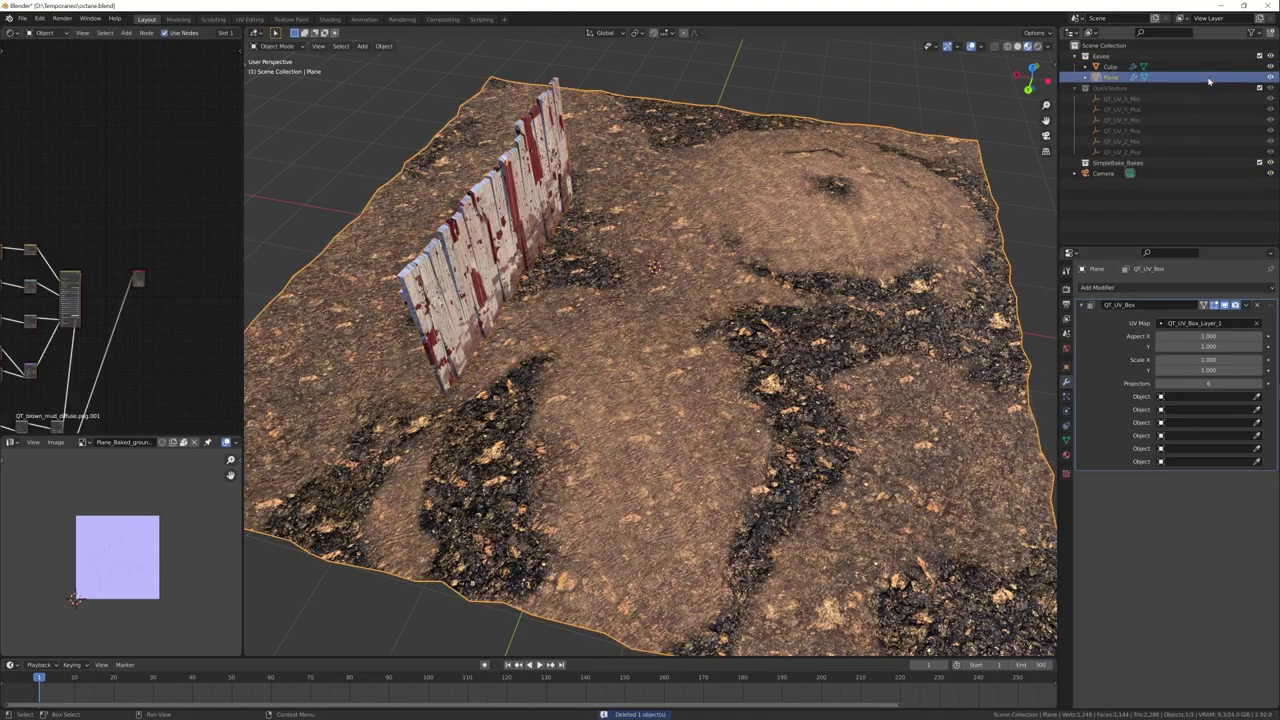
Set Simple Bake's bake and output resolutions to 2k and bake the ground plane again.
left_click(1066, 289)
left_click(1164, 526)
scroll(1170, 560, "down", 4)
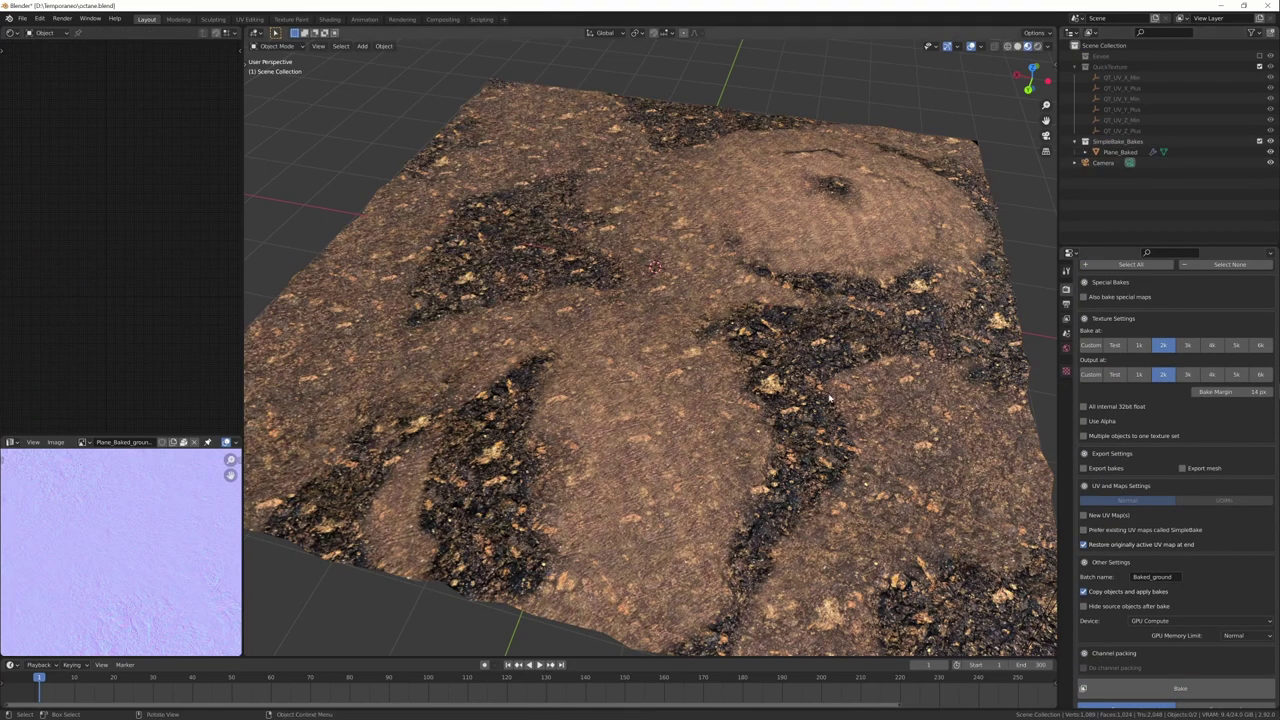
Inspect the 2k baked plane and show the painted old wood texture in the image editor.
middle_click_drag(882, 455, 770, 395)
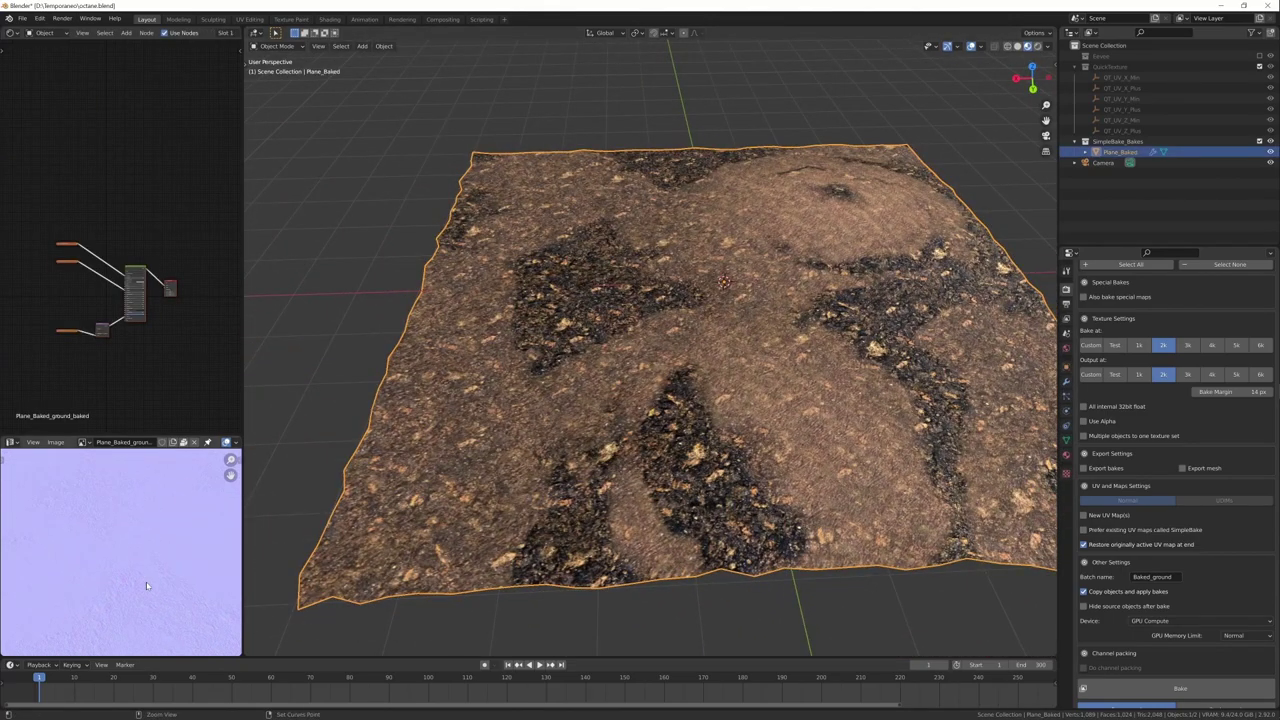
scroll(148, 586, "down", 2)
left_click(83, 442)
left_click(111, 547)
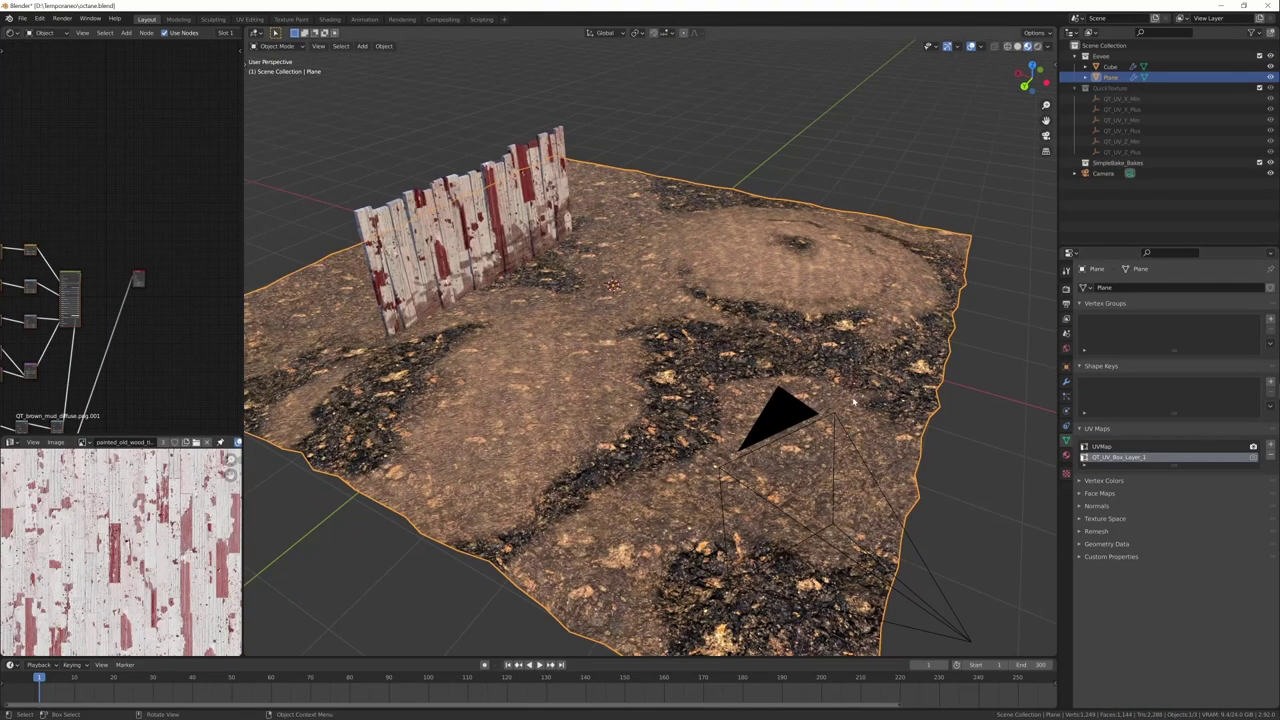
Make UVMap the active UV map of the original ground plane and bake it at 2k.
middle_click_drag(955, 499, 884, 392)
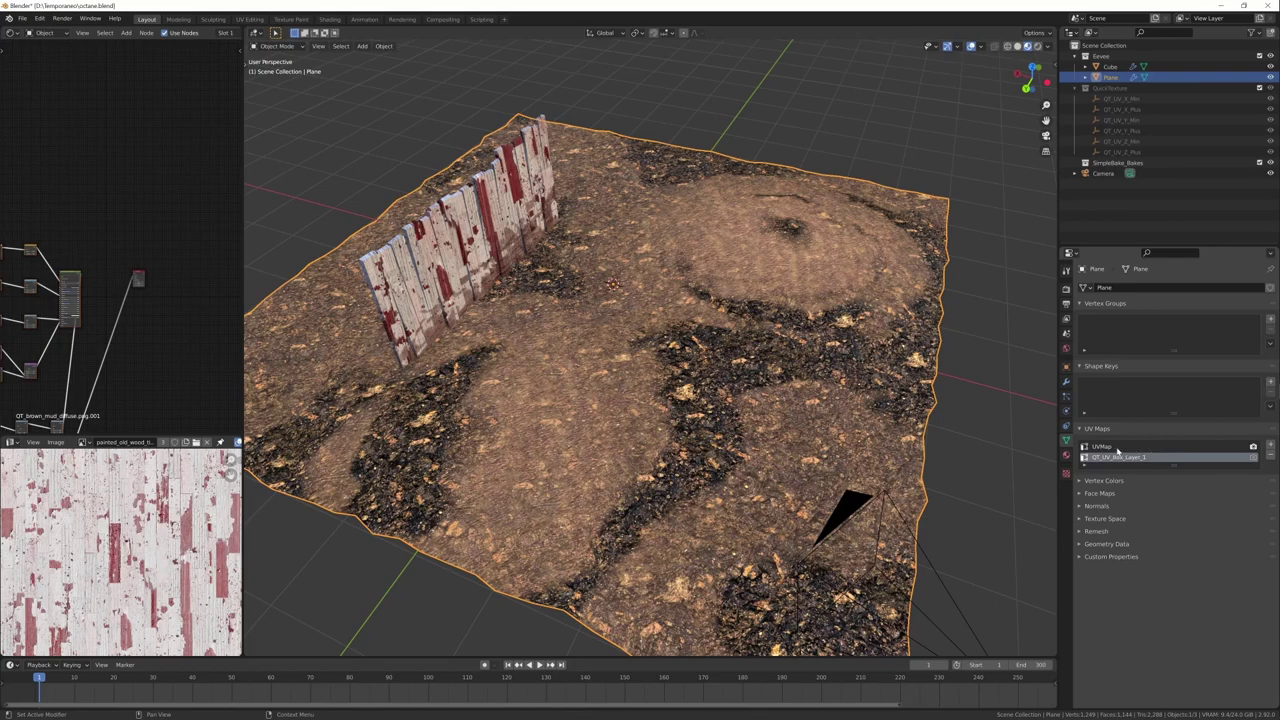
left_click(1110, 446)
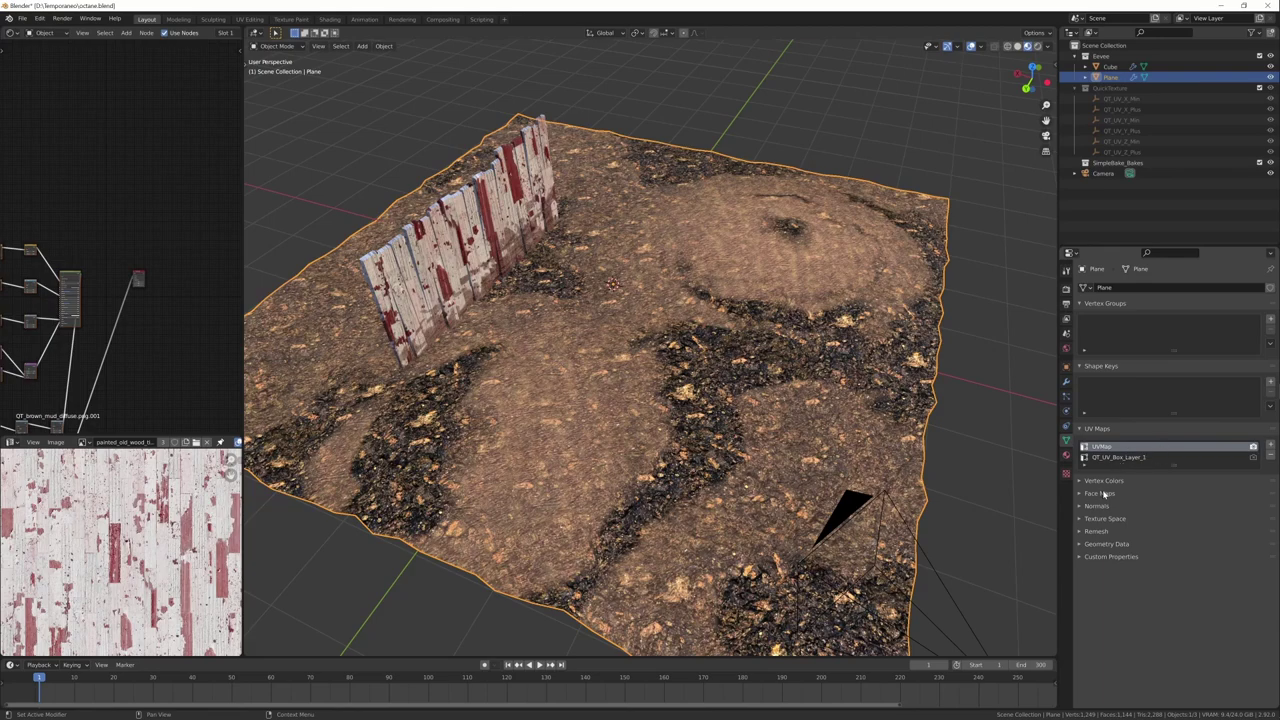
left_click(1066, 288)
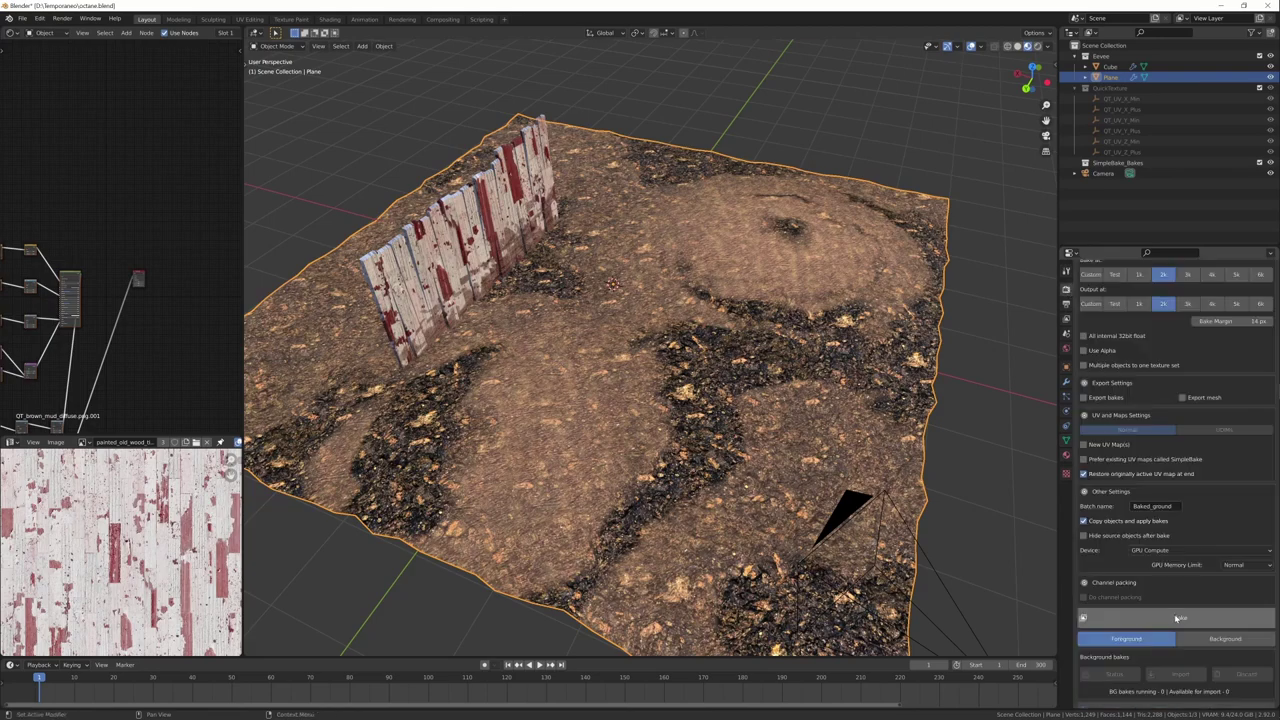
left_click(1178, 620)
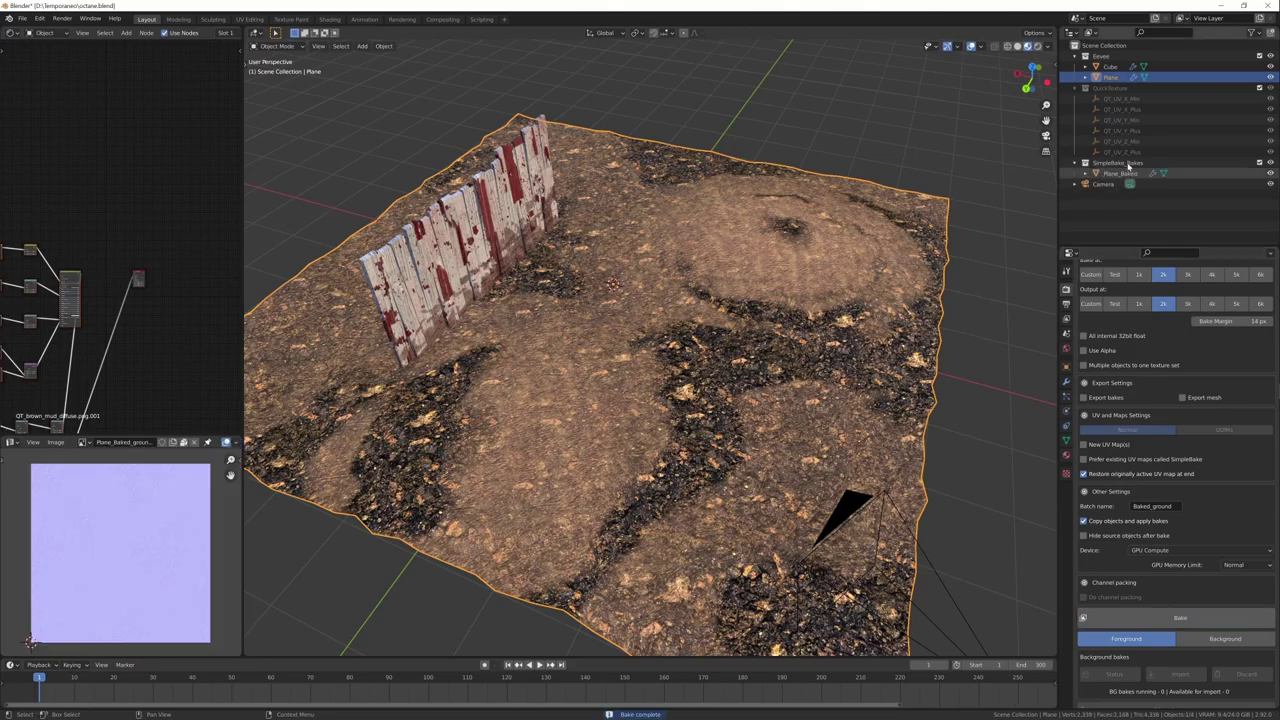
Exclude the Eevee collection from the view layer and select the baked plane in SimpleBake_Bakes.
left_click(1259, 56)
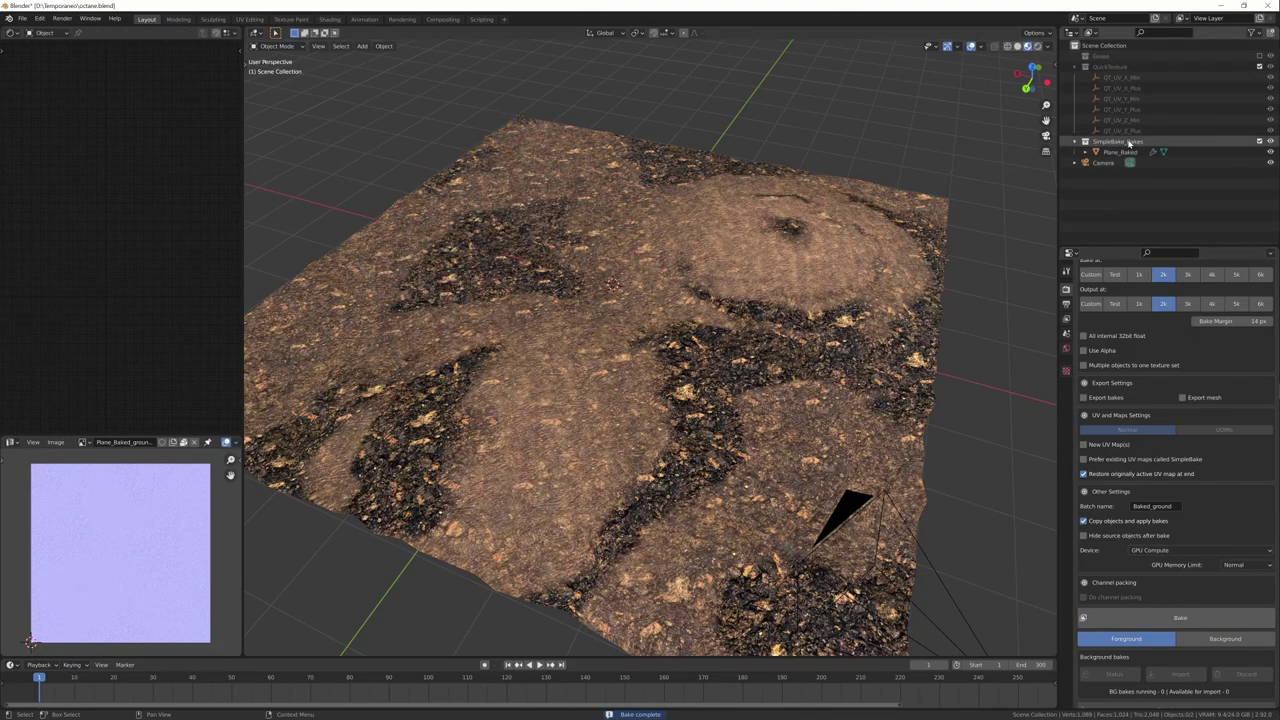
left_click(1117, 141)
middle_click_drag(854, 443, 930, 385)
left_click(915, 385)
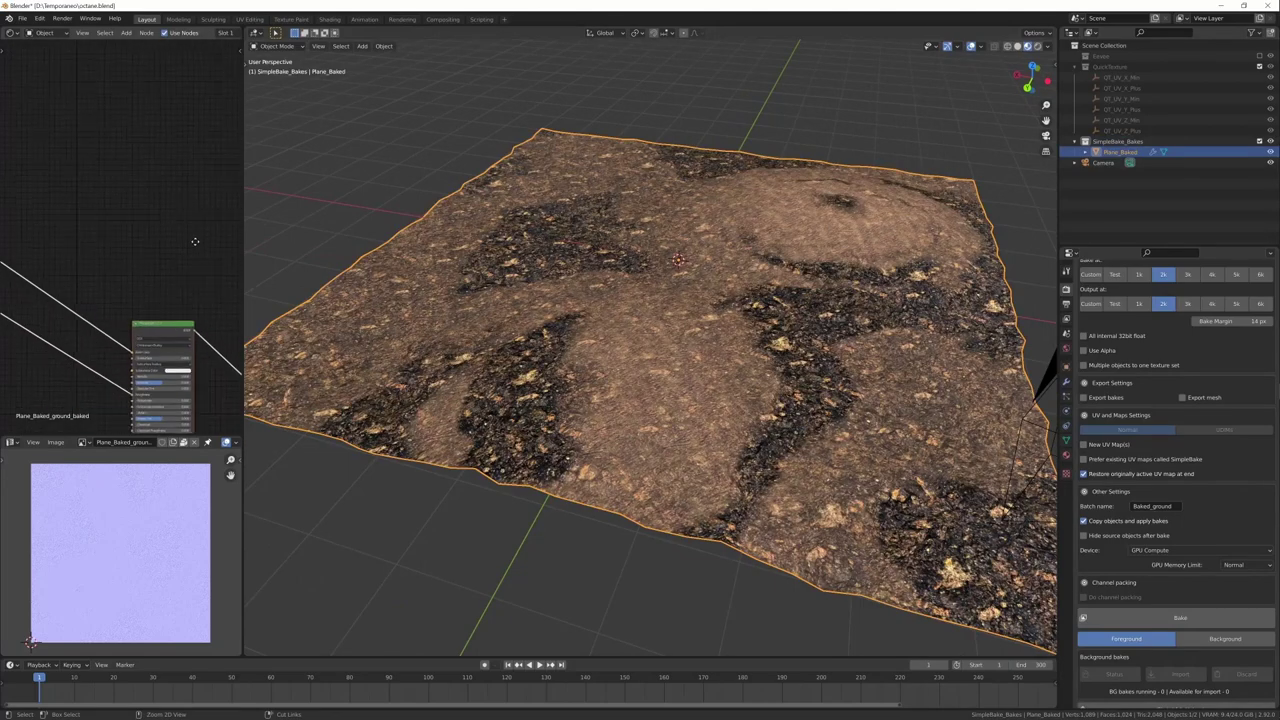
Examine the baked plane's material nodes and show its baked colour texture in the image editor.
middle_click_drag(119, 326, 139, 220)
scroll(207, 177, "down", 4)
middle_click_drag(610, 434, 636, 415)
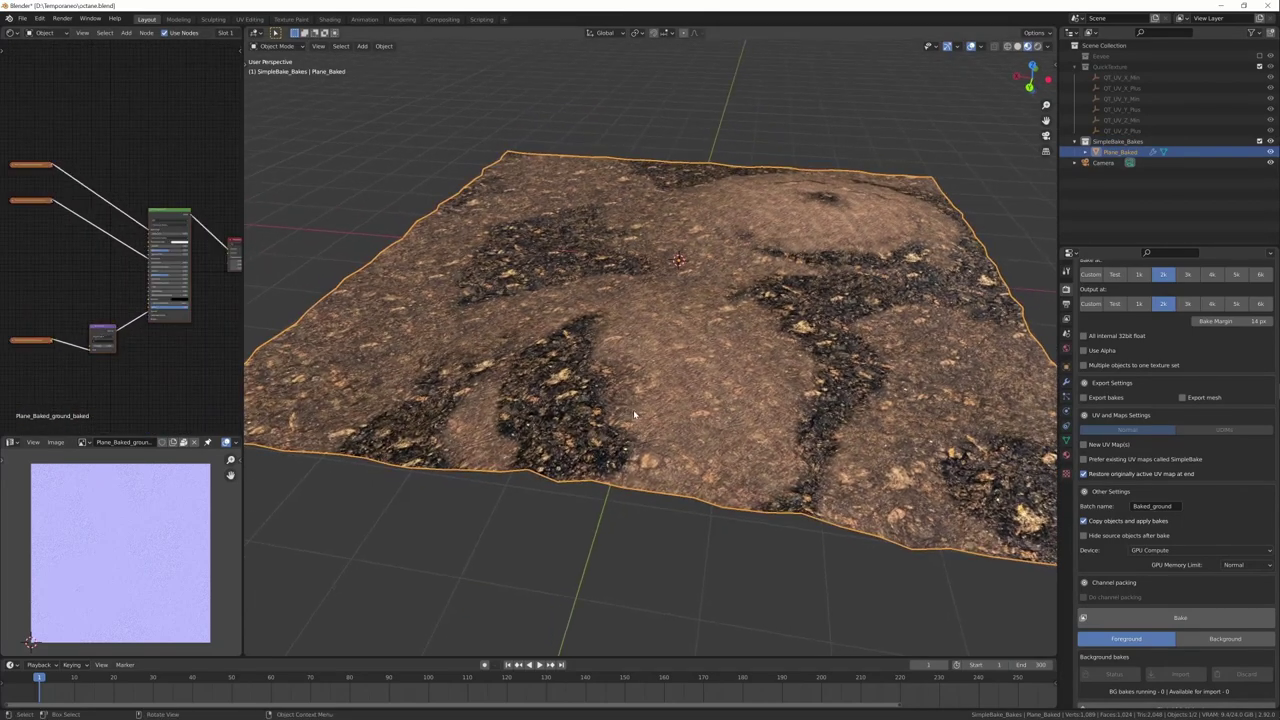
left_click(85, 444)
left_click(139, 539)
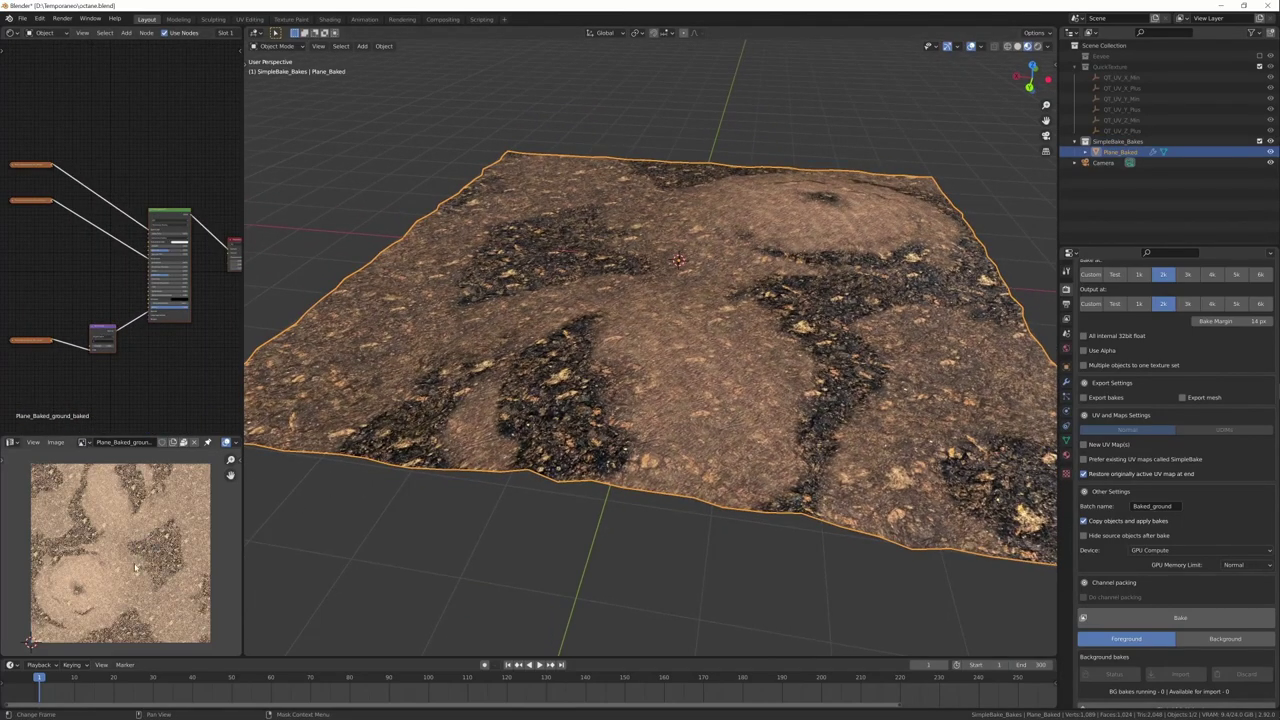
mouse_move(814, 428)
middle_mouse_down()
mouse_move(784, 470)
mouse_move(752, 452)
mouse_move(840, 484)
mouse_move(832, 432)
middle_mouse_up()
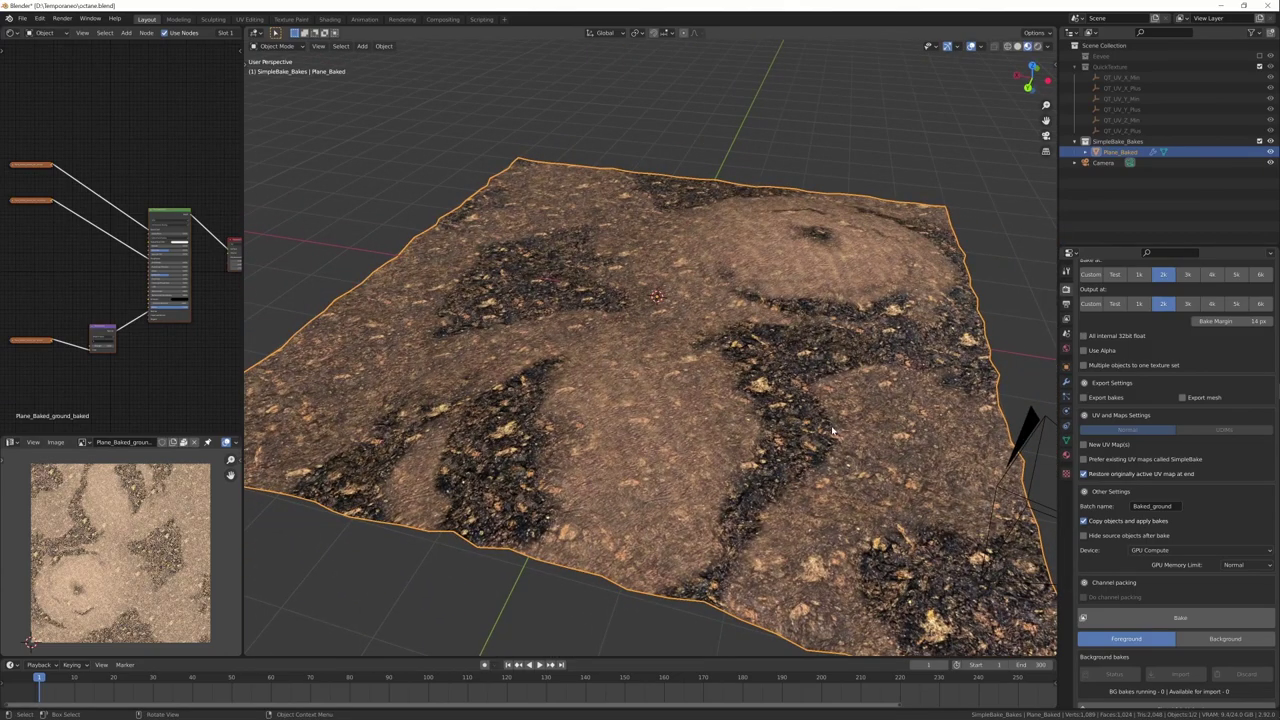
Switch the viewport to Octane rendering and convert the baked ground material to an Octane material.
key("z")
left_click(832, 370)
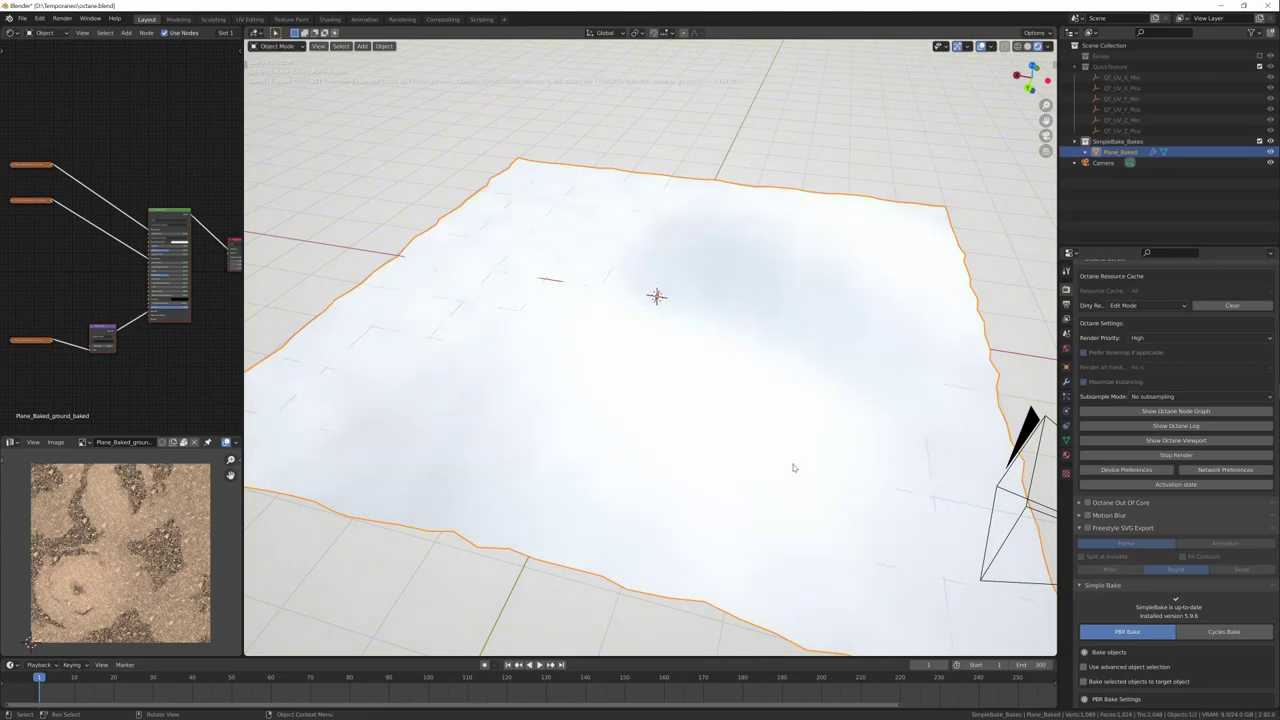
key("n")
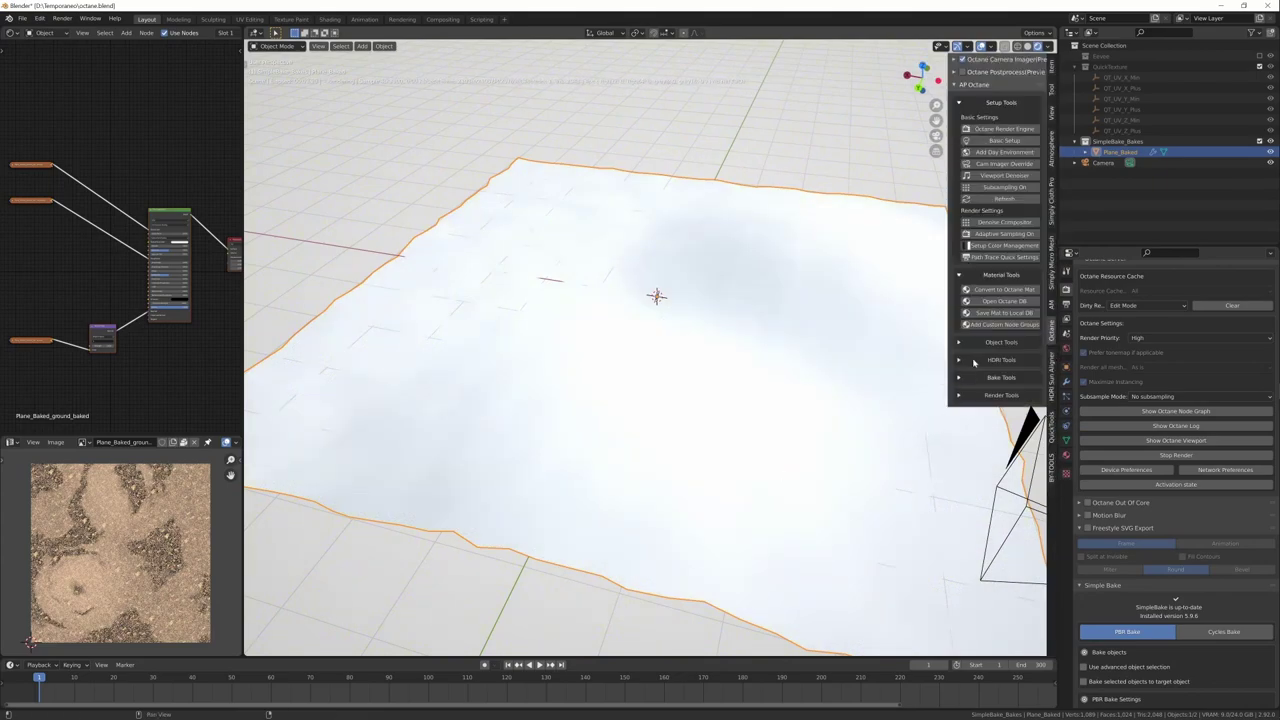
left_click(1022, 290)
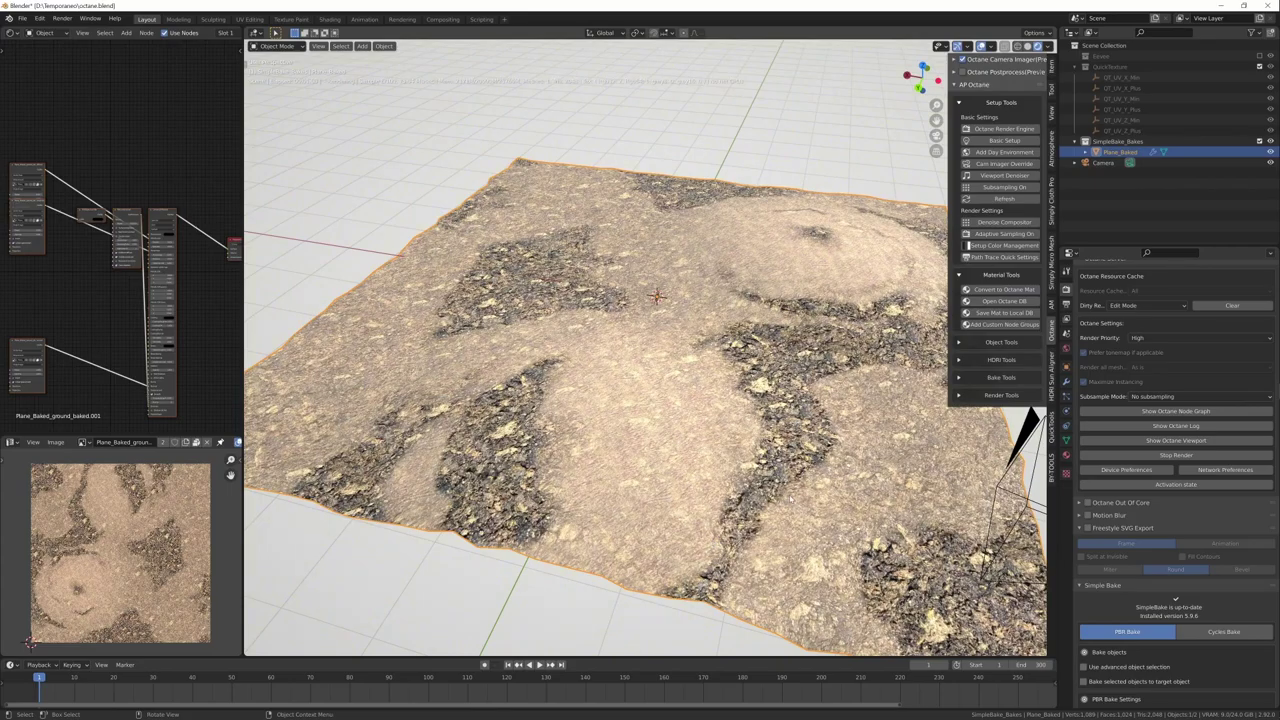
Move the Octane material node away from its input nodes and inspect the baked ground in the Octane render.
middle_click_drag(790, 499, 528, 377)
middle_click_drag(72, 295, 89, 286)
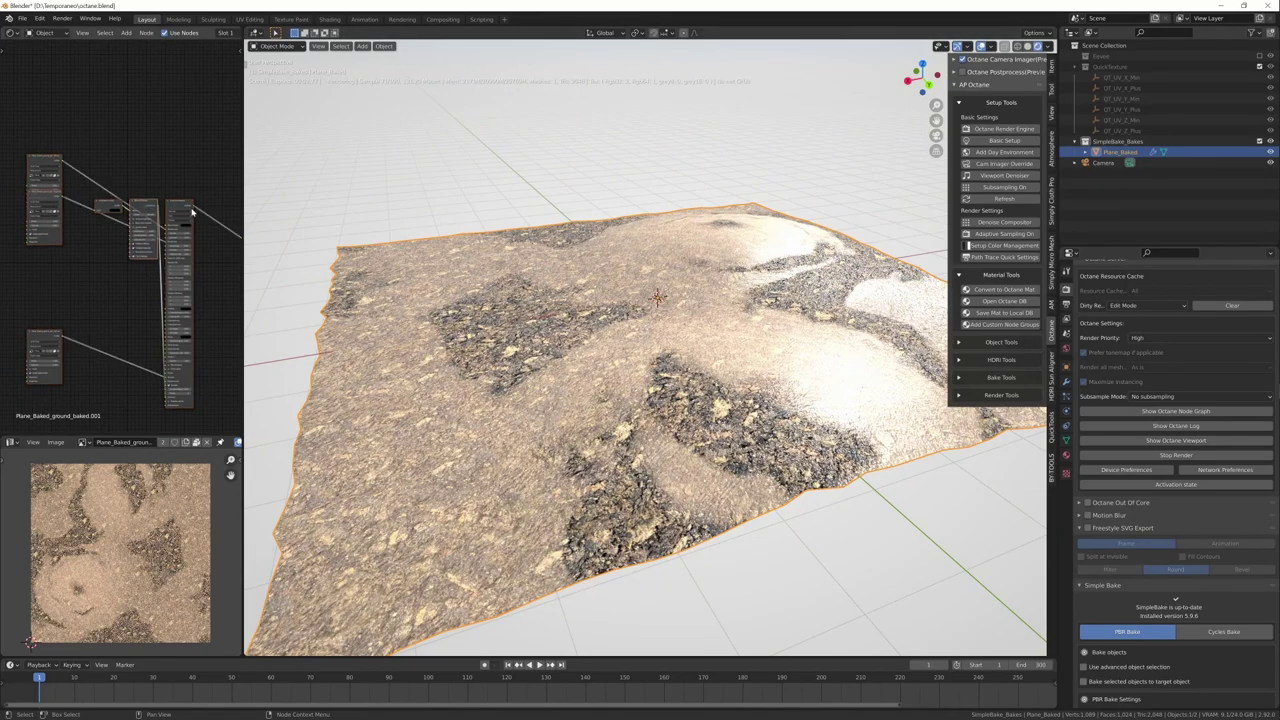
left_click_drag(177, 296, 207, 238)
middle_click_drag(882, 376, 820, 414)
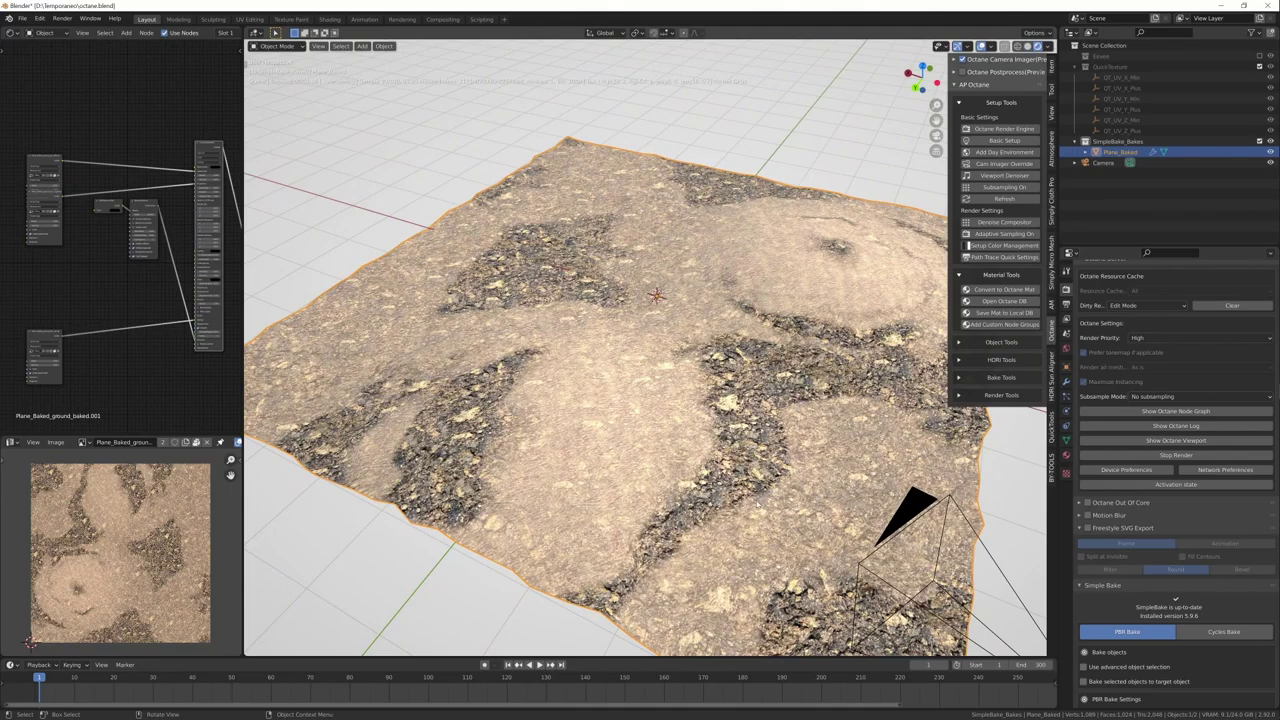
Return the viewport to Eevee shading, exclude the SimpleBake_Bakes collection, and include the Eevee collection again.
key("z")
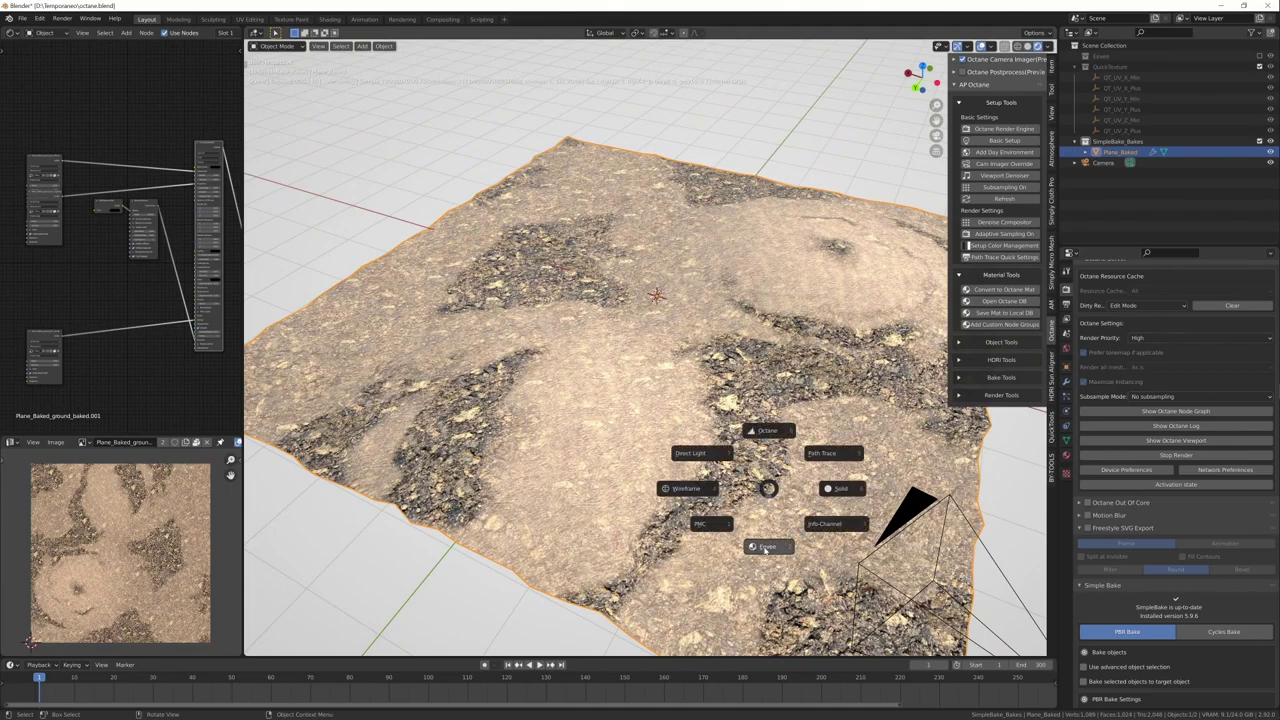
left_click(767, 548)
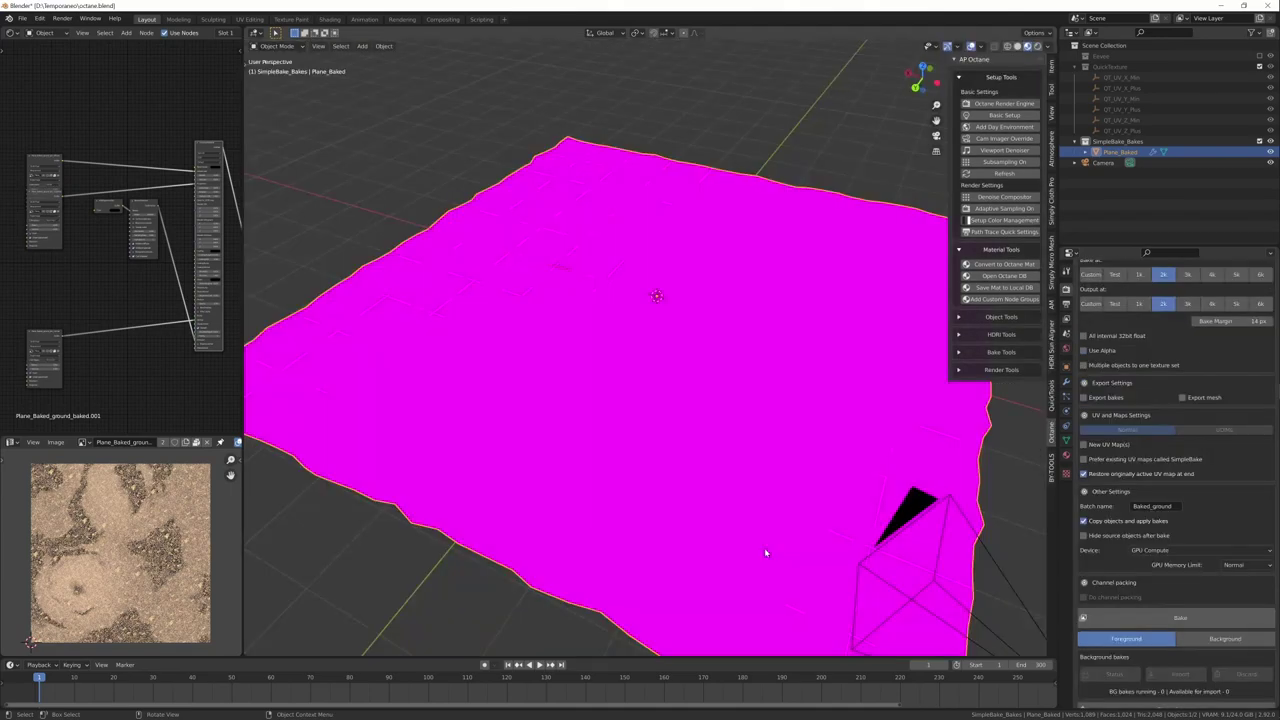
left_click(1259, 142)
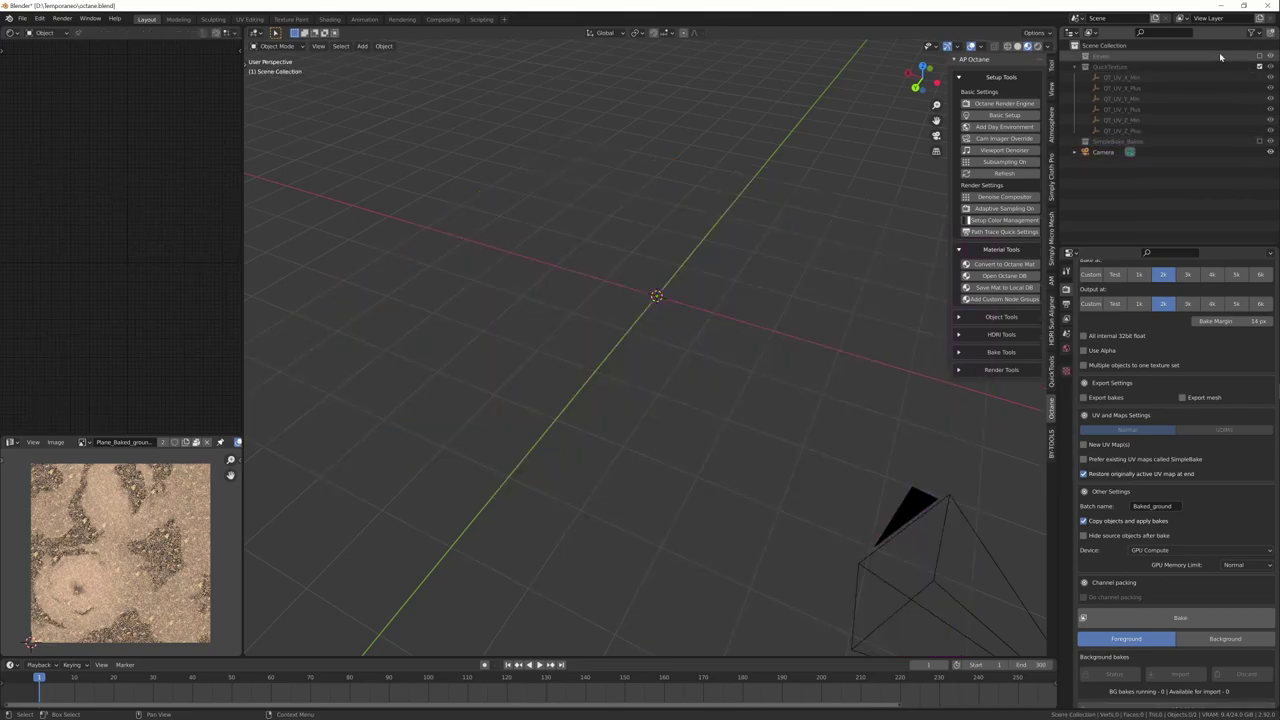
left_click(1259, 56)
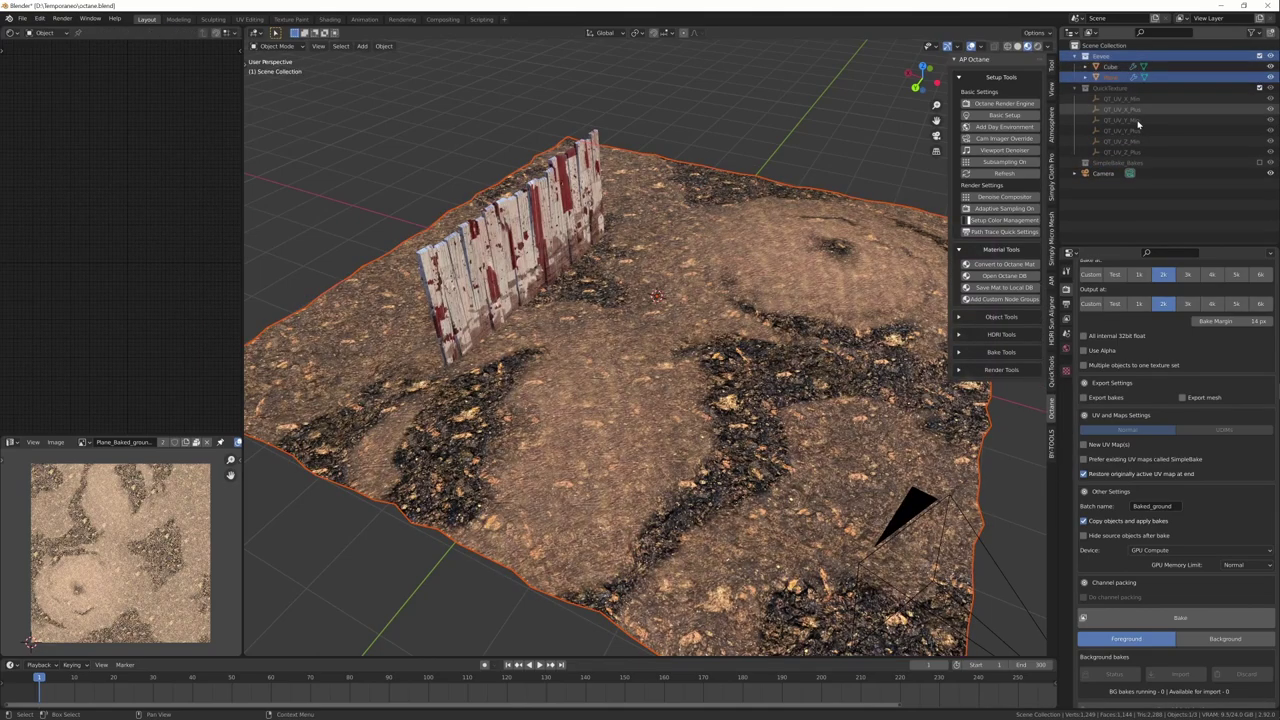
Select the fence object Cube and check its list of UV maps.
left_click(1106, 66)
scroll(602, 388, "up", 2)
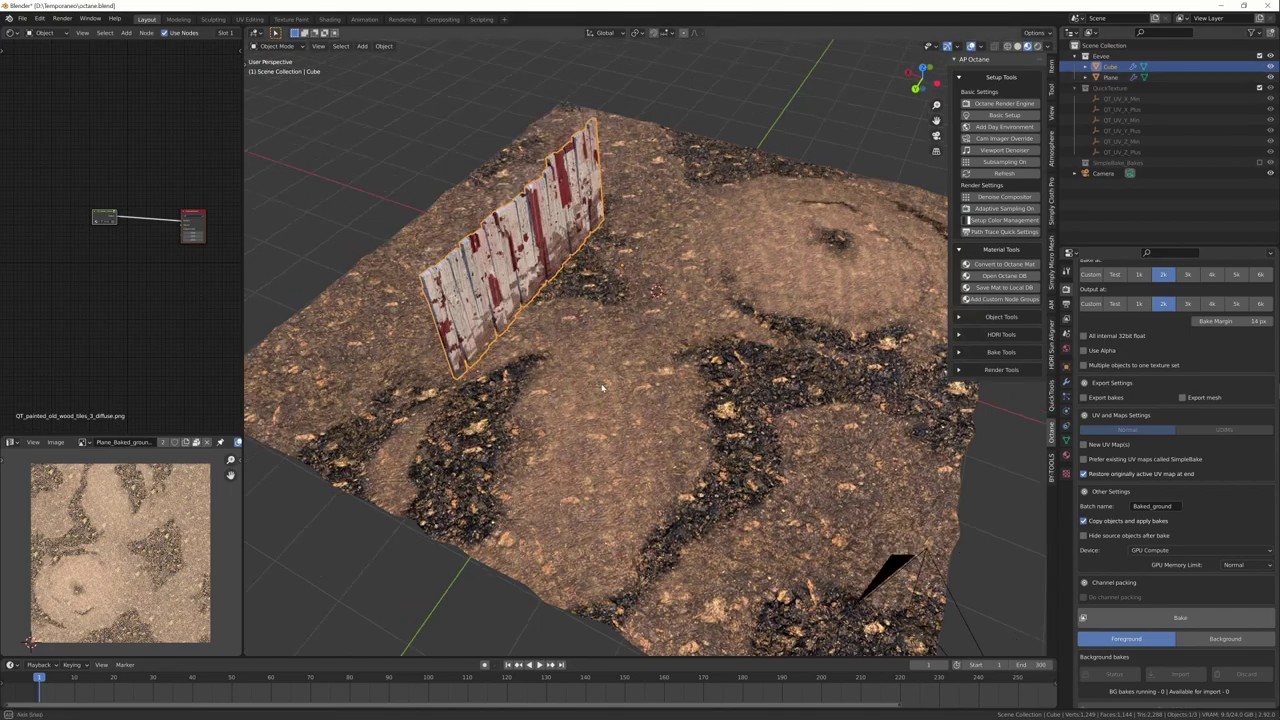
middle_click_drag(602, 388, 617, 413)
left_click(1066, 441)
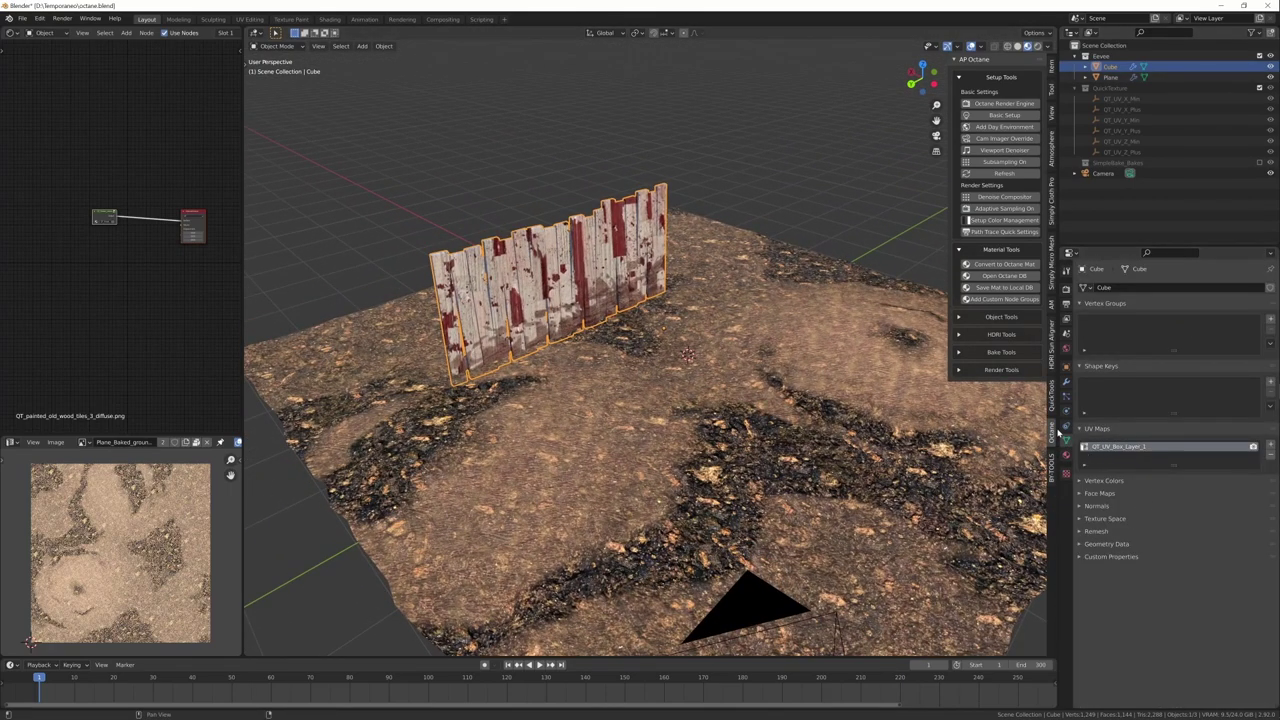
Enable New UV Map(s) in Simple Bake's settings for the fence.
left_click(1066, 289)
scroll(1150, 541, "down", 3)
left_click(1083, 429)
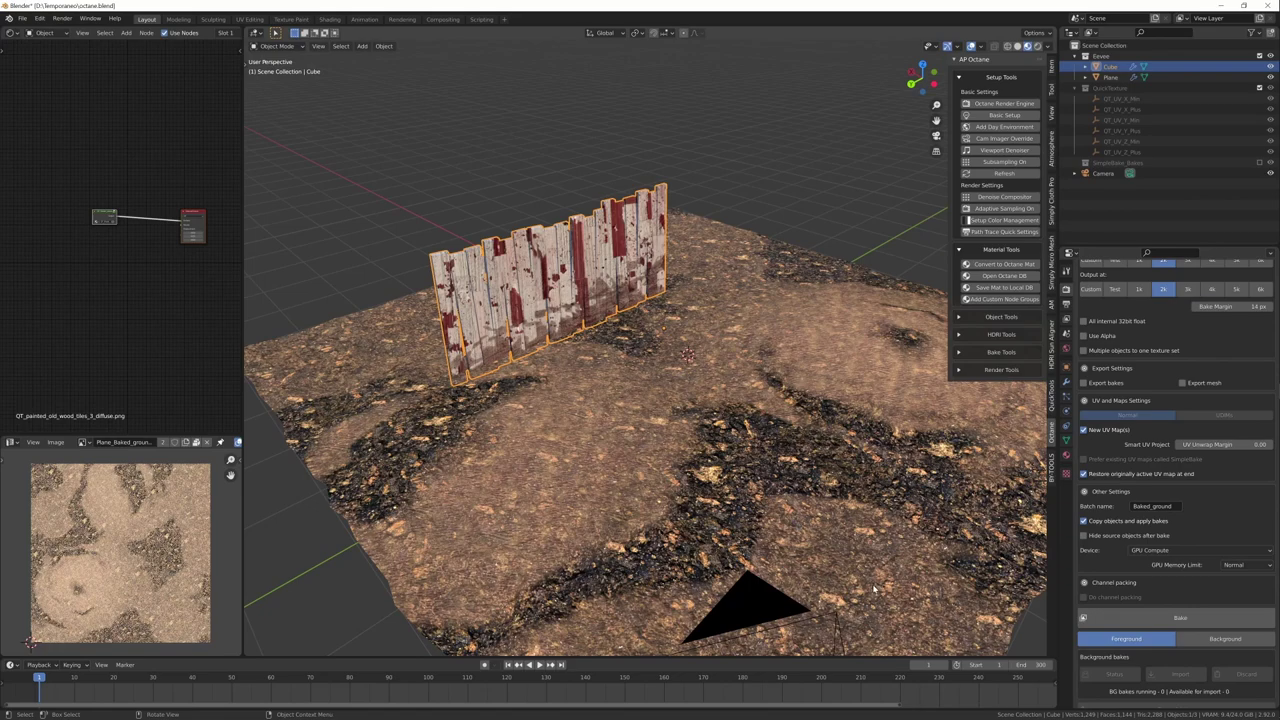
Set the Simple Bake batch name to Baked_fence.
left_click(1174, 506)
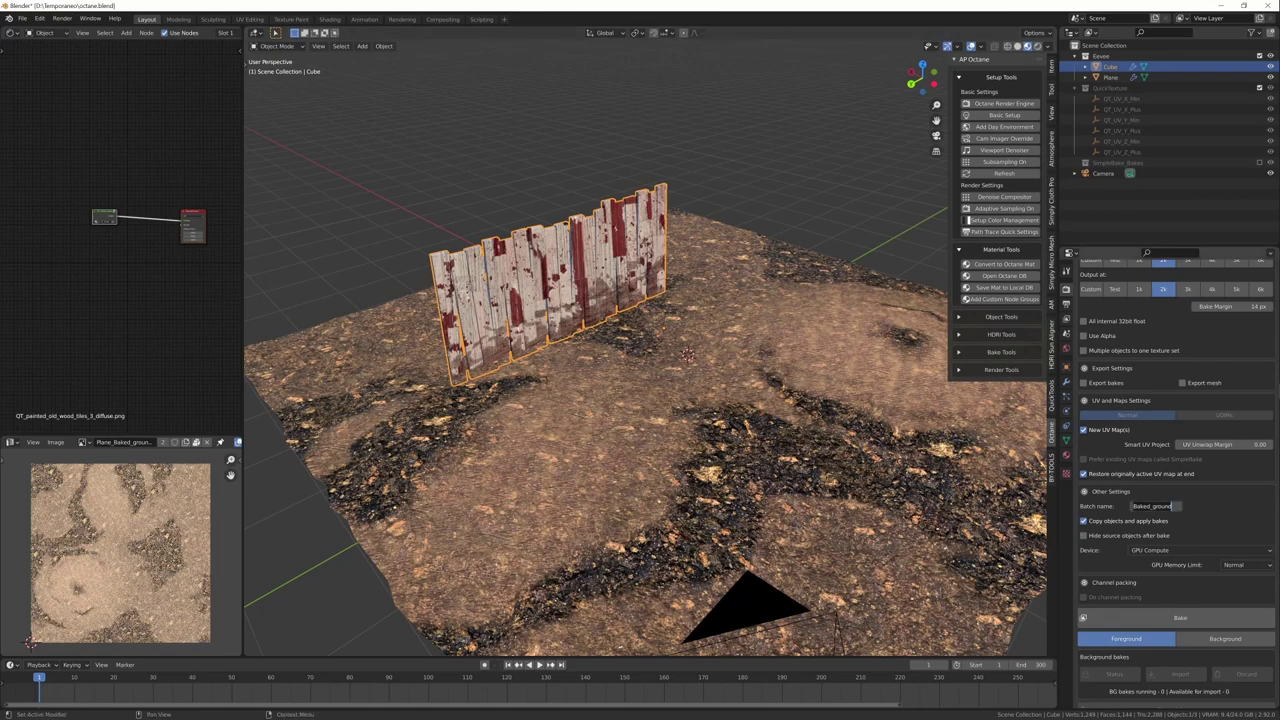
left_click_drag(1174, 506, 1153, 506)
type("fence")
key("Return")
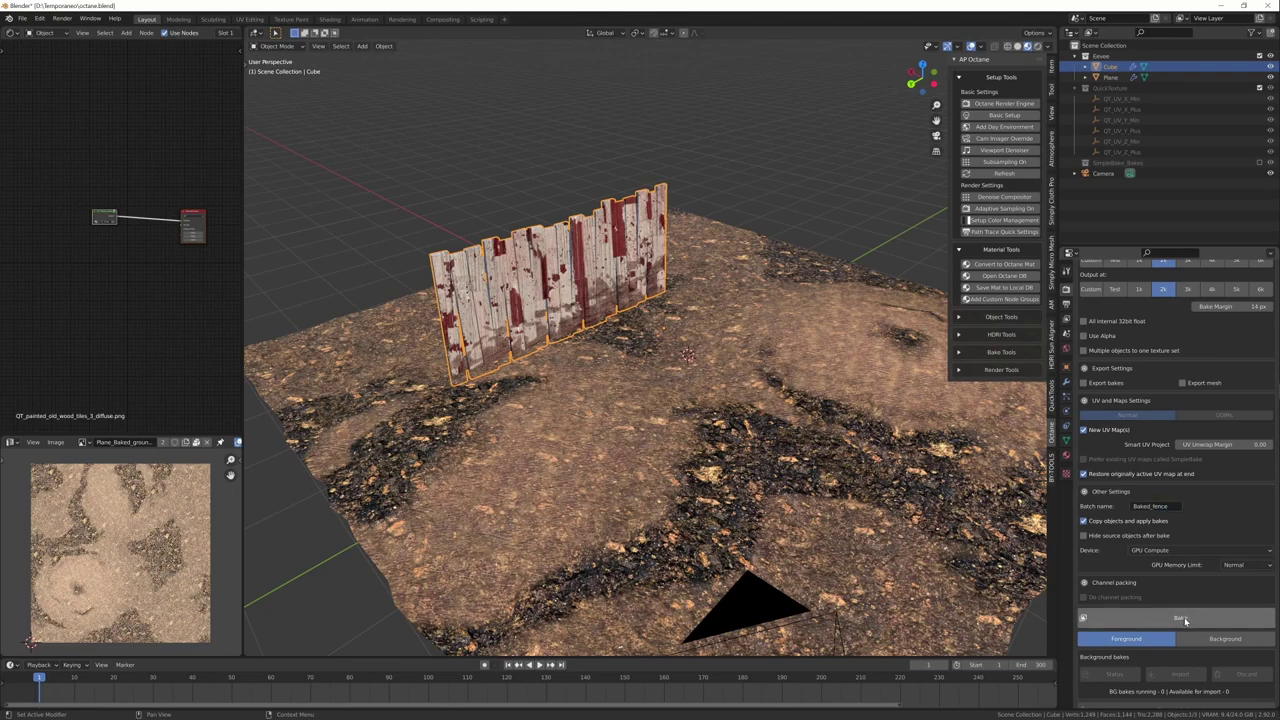
left_click(1184, 621)
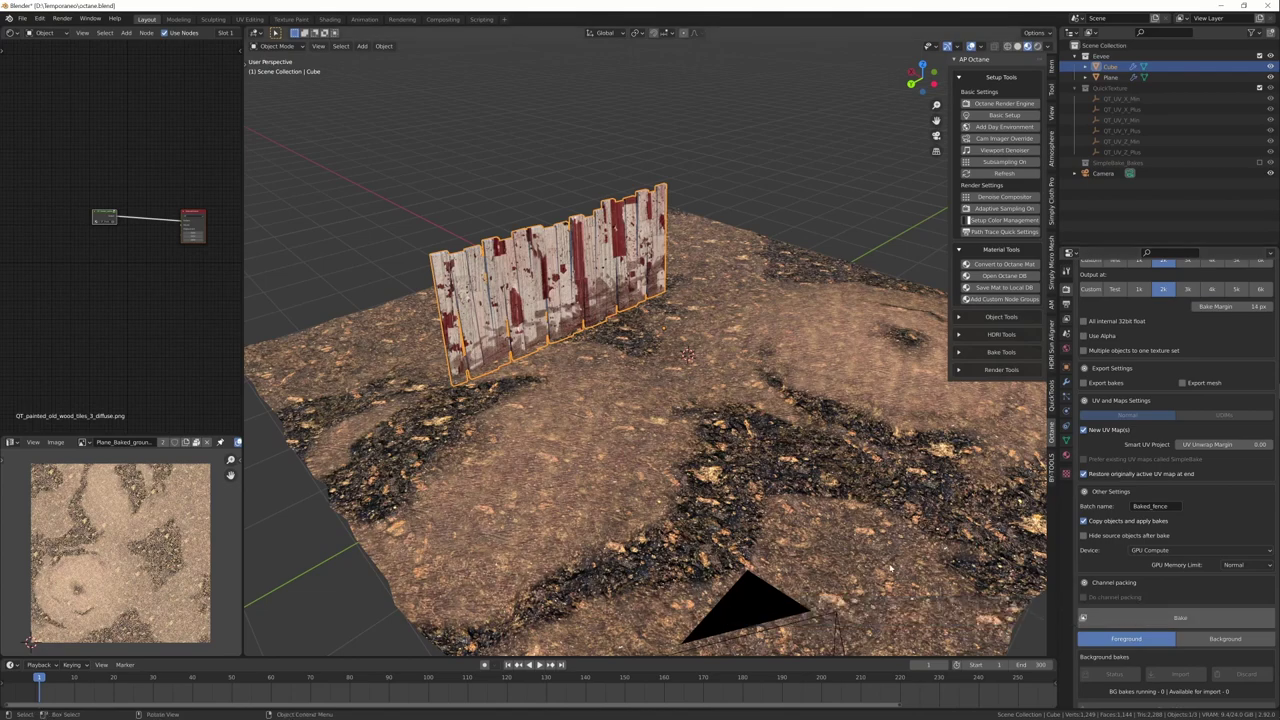
Ungroup the QuickTexture shader group in the fence's material and bake the fence with Simple Bake.
left_click(106, 217)
key("ctrl+alt+g")
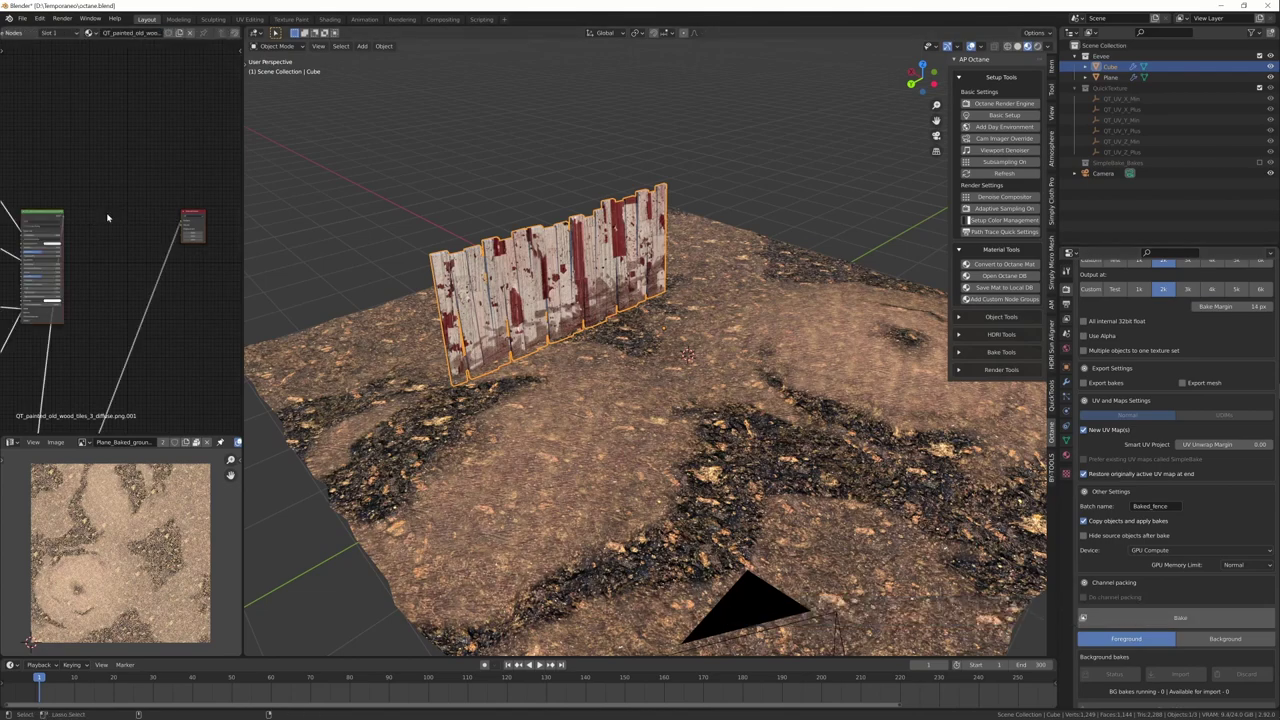
left_click(1222, 621)
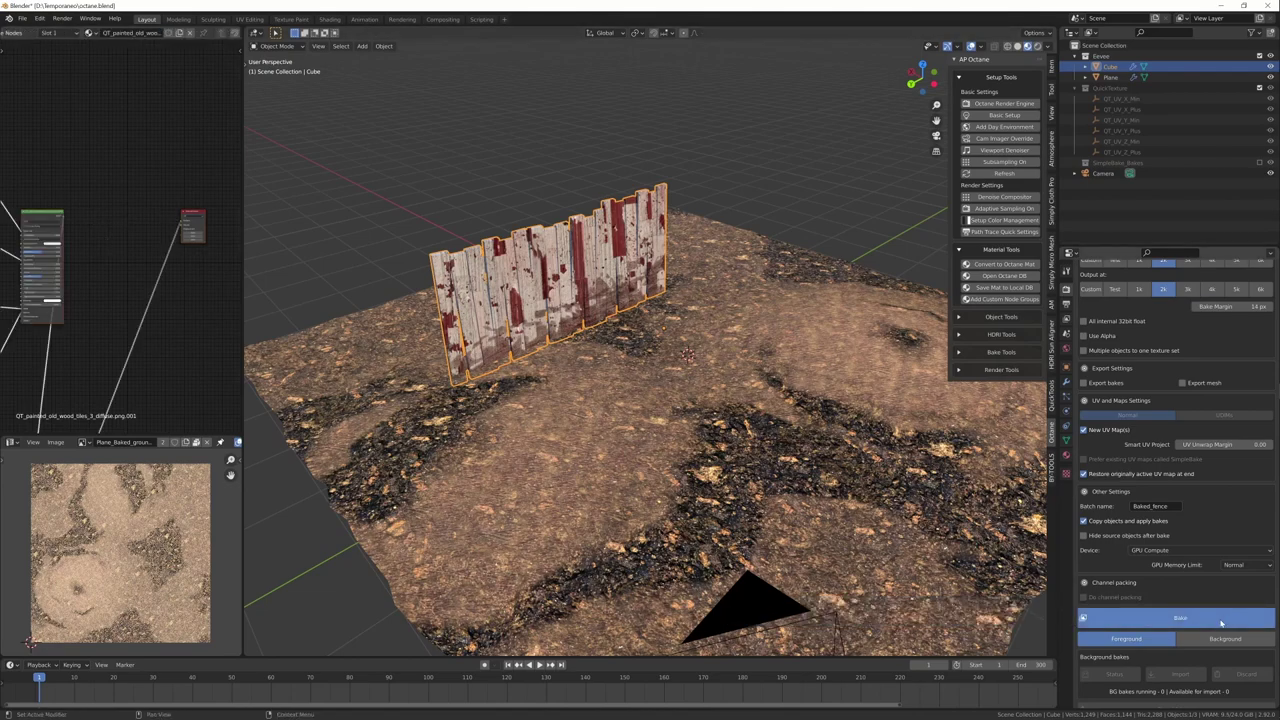
Include the SimpleBake_Bakes collection in the view layer and exclude the Eevee collection.
left_click(1140, 163)
left_click(1259, 56)
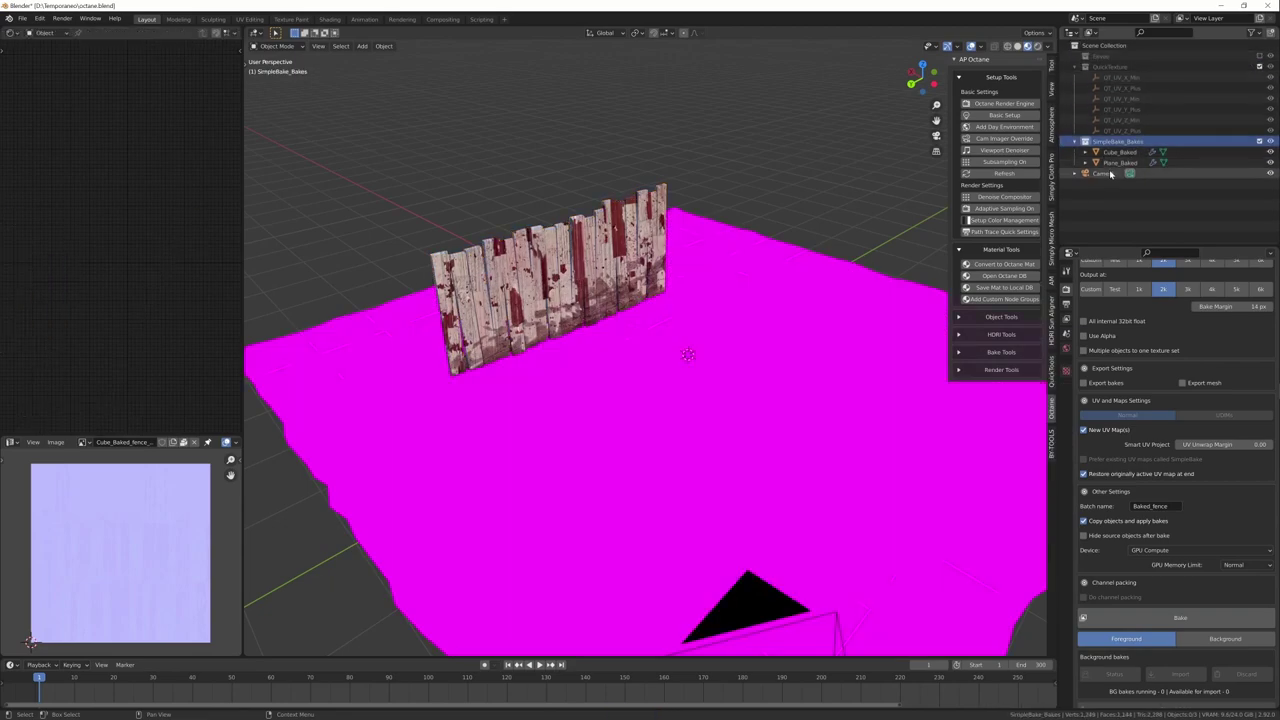
Select Cube_Baked, switch the viewport to Octane rendering, and convert the fence's baked material to an Octane material.
left_click(1120, 151)
mouse_move(680, 345)
middle_mouse_down()
mouse_move(603, 330)
mouse_move(665, 358)
mouse_move(692, 352)
middle_mouse_up()
key("z")
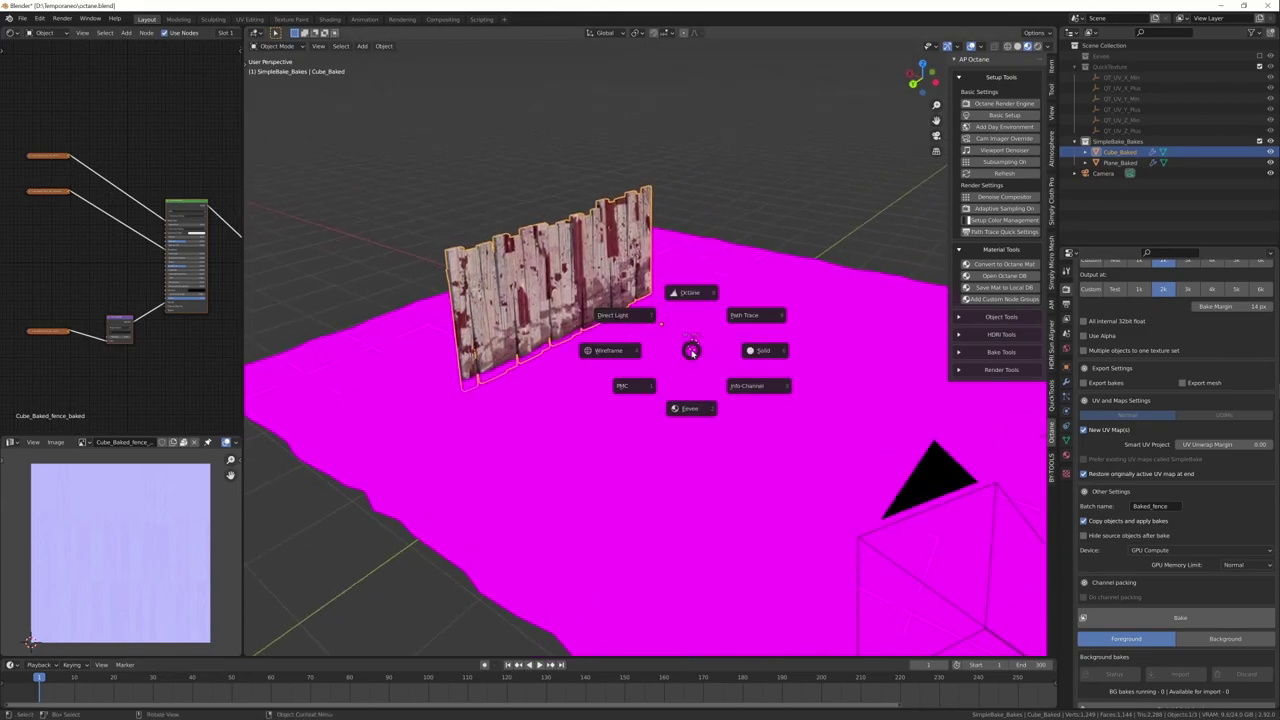
left_click(693, 293)
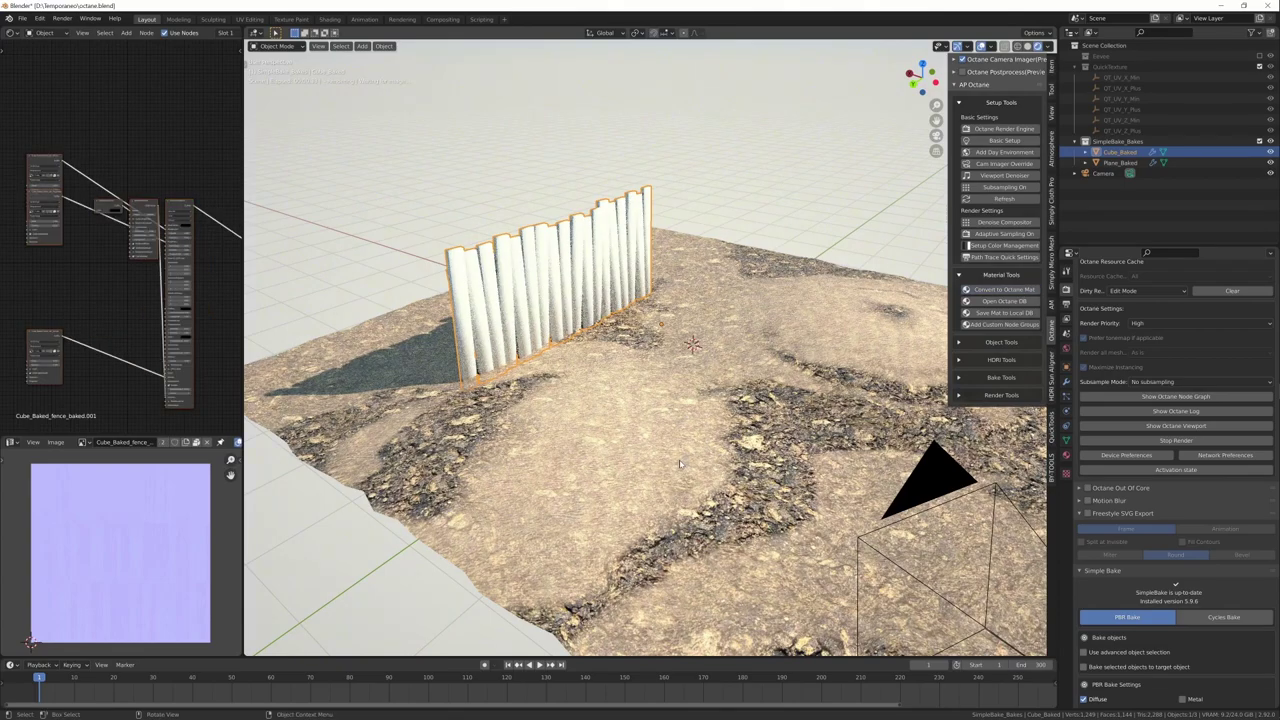
middle_click_drag(640, 420, 775, 377, "ctrl")
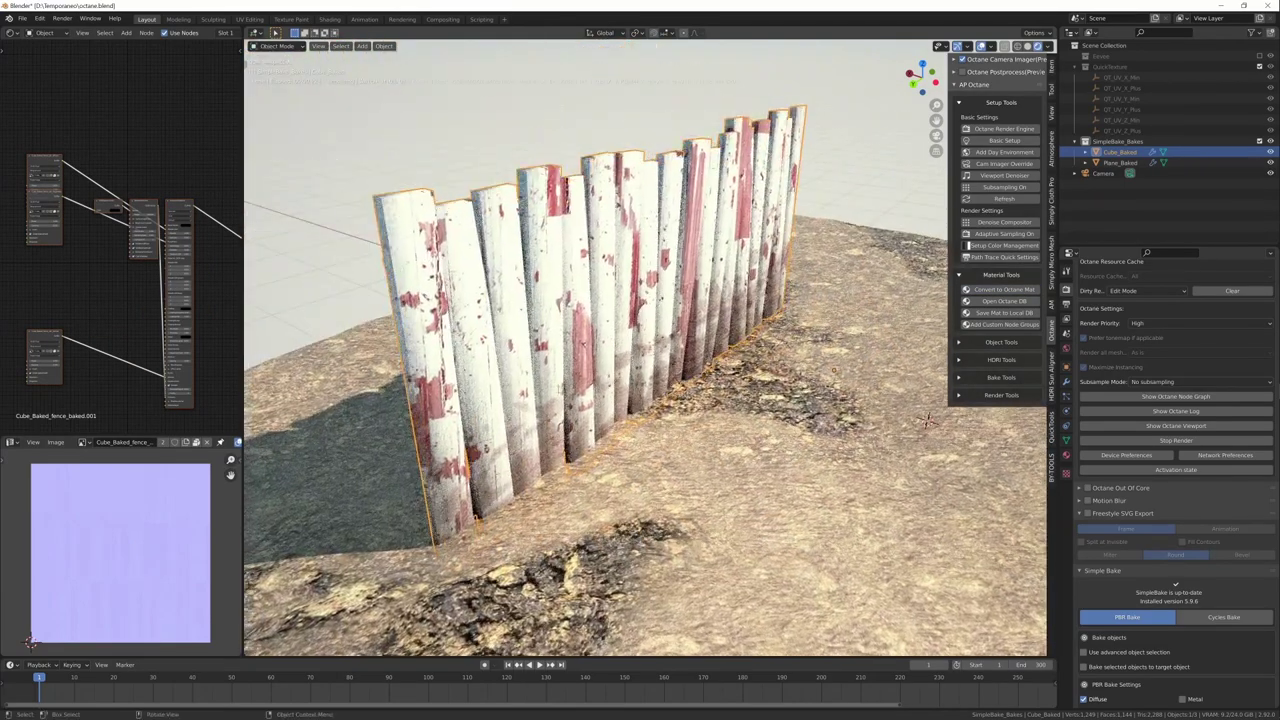
Turn off Smooth on the baked fence's Octane material node and save the file.
middle_click_drag(191, 382, 185, 320)
middle_click_drag(170, 425, 157, 380, "ctrl")
left_click(162, 389)
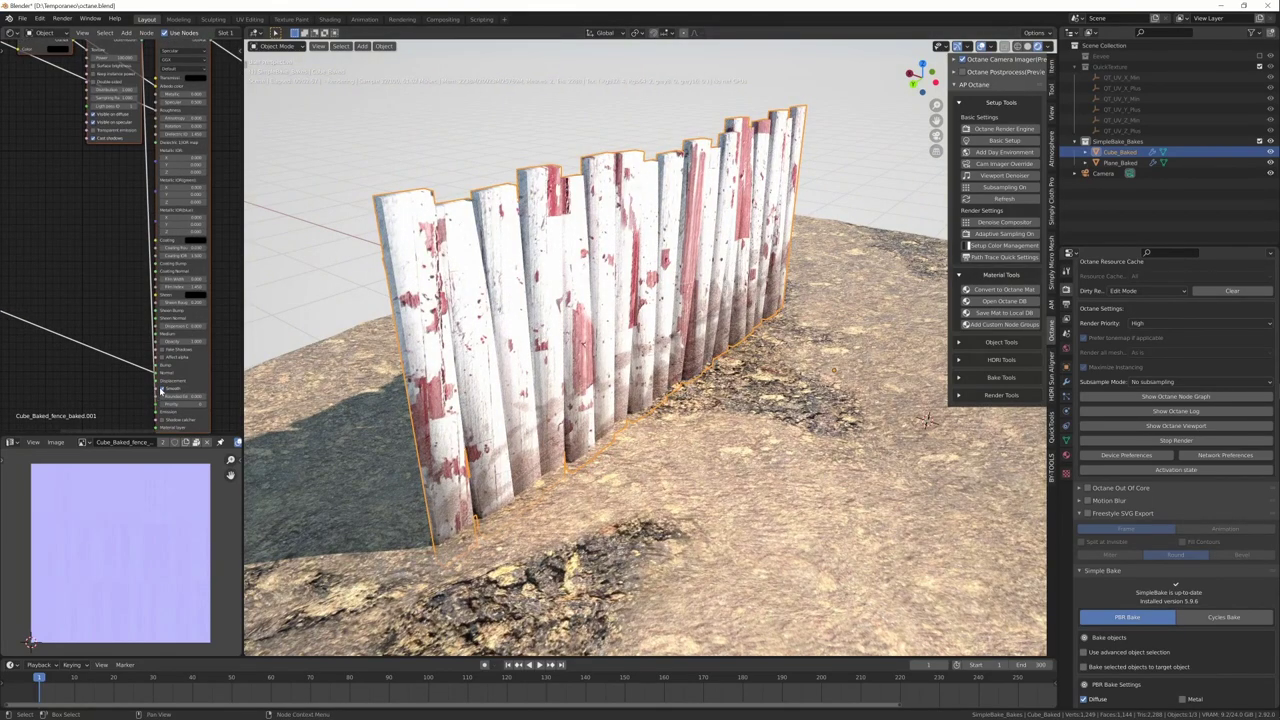
mouse_move(655, 390)
middle_mouse_down("ctrl")
mouse_move(660, 482)
mouse_move(596, 446)
middle_mouse_up("ctrl")
mouse_move(735, 480)
middle_mouse_down()
mouse_move(714, 476)
mouse_move(822, 474)
mouse_move(727, 493)
middle_mouse_up()
key("ctrl+s")
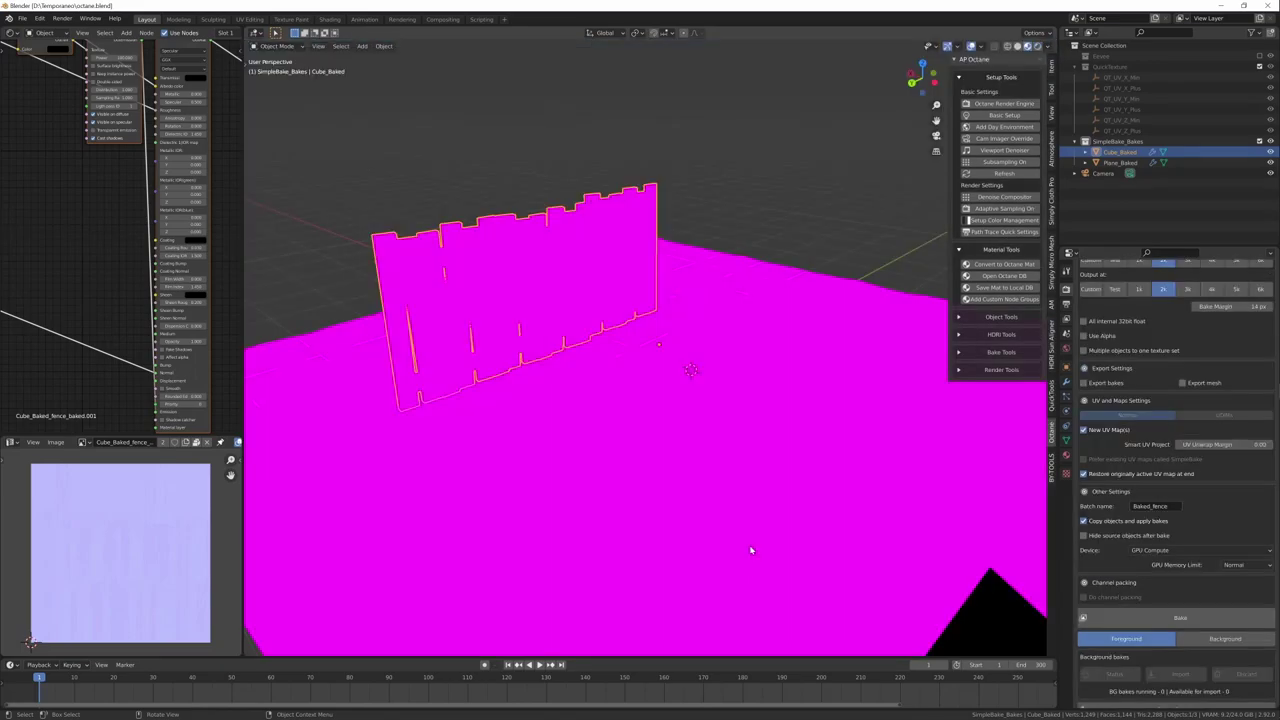
Exclude the SimpleBake_Bakes collection, include the Eevee collection again, and select the original fence.
left_click(1259, 141)
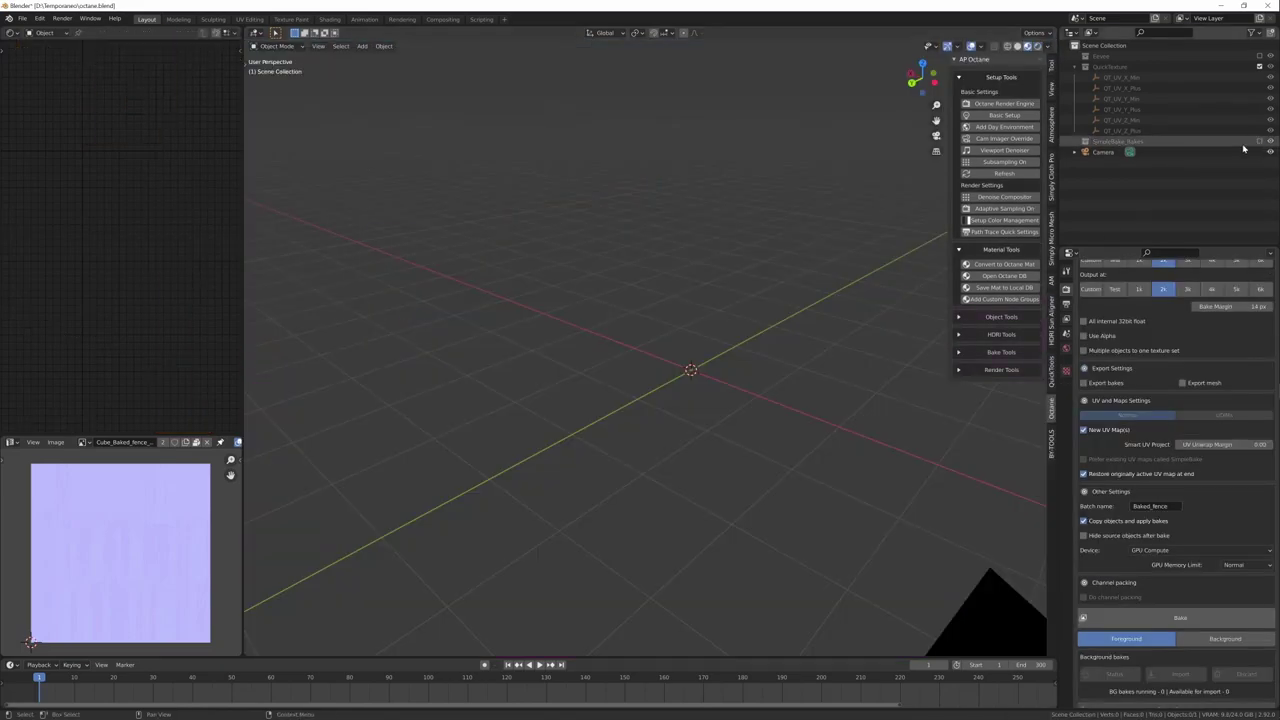
left_click(1259, 56)
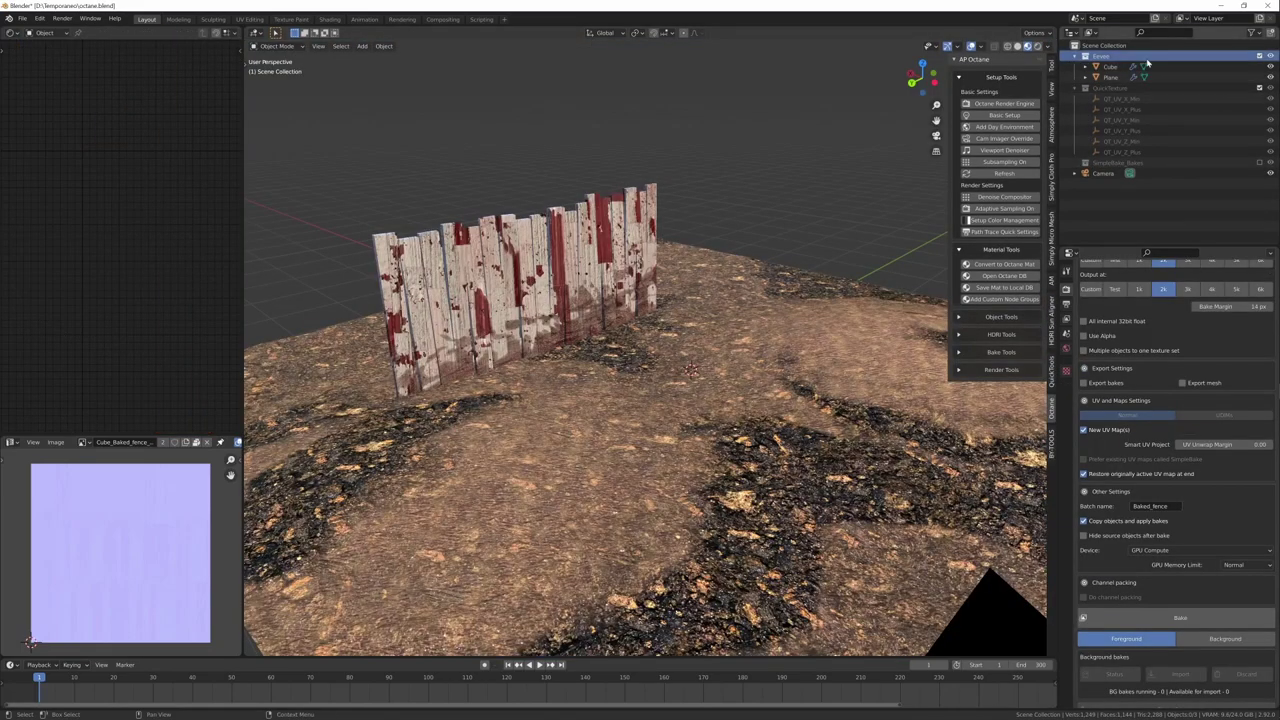
left_click(592, 312)
middle_click_drag(592, 312, 714, 354, "shift")
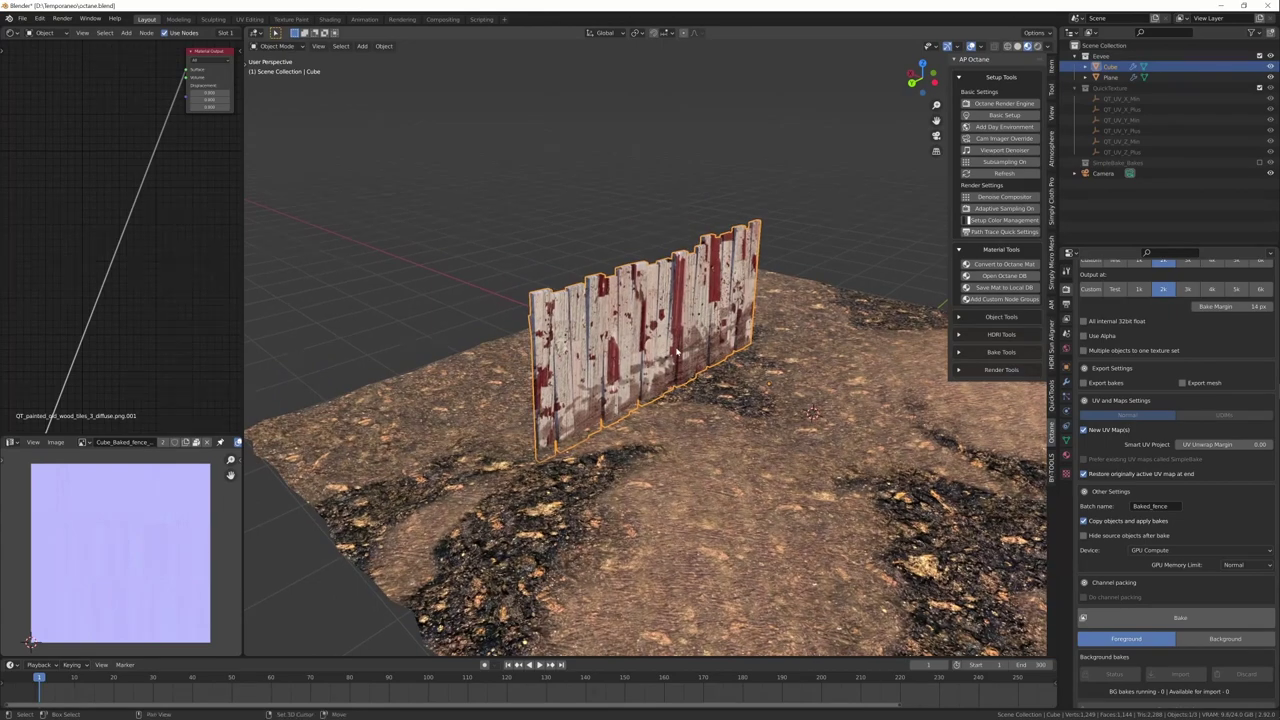
Assign the material QT_painted_old_wood_tiles_3_diffuse.png to the original fence and save the file.
left_click(138, 33)
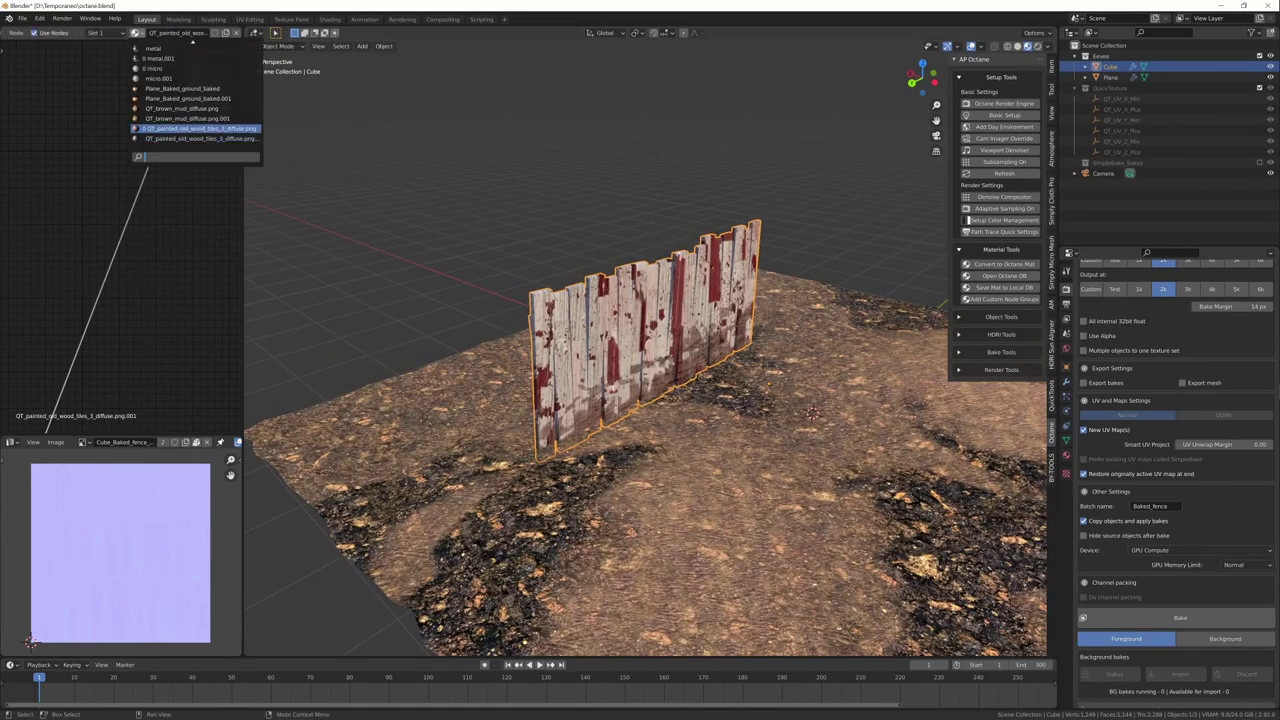
left_click(196, 128)
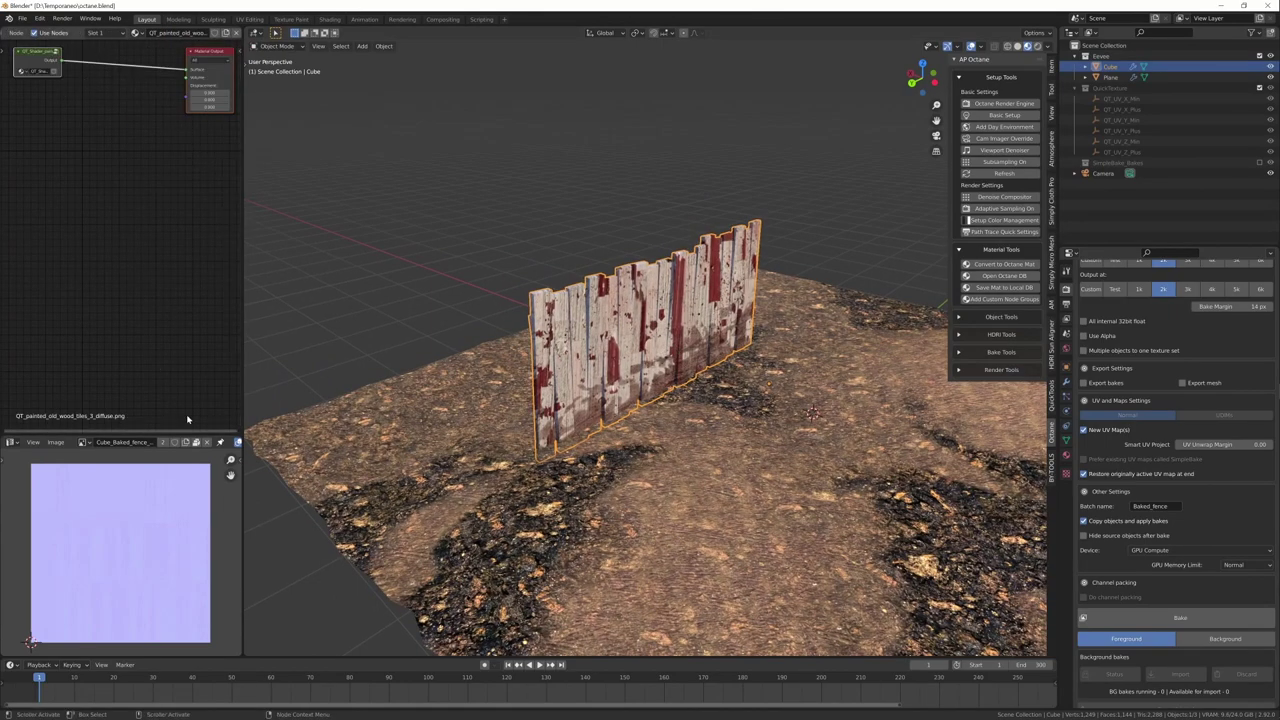
middle_click_drag(785, 315, 742, 317)
key("ctrl+s")
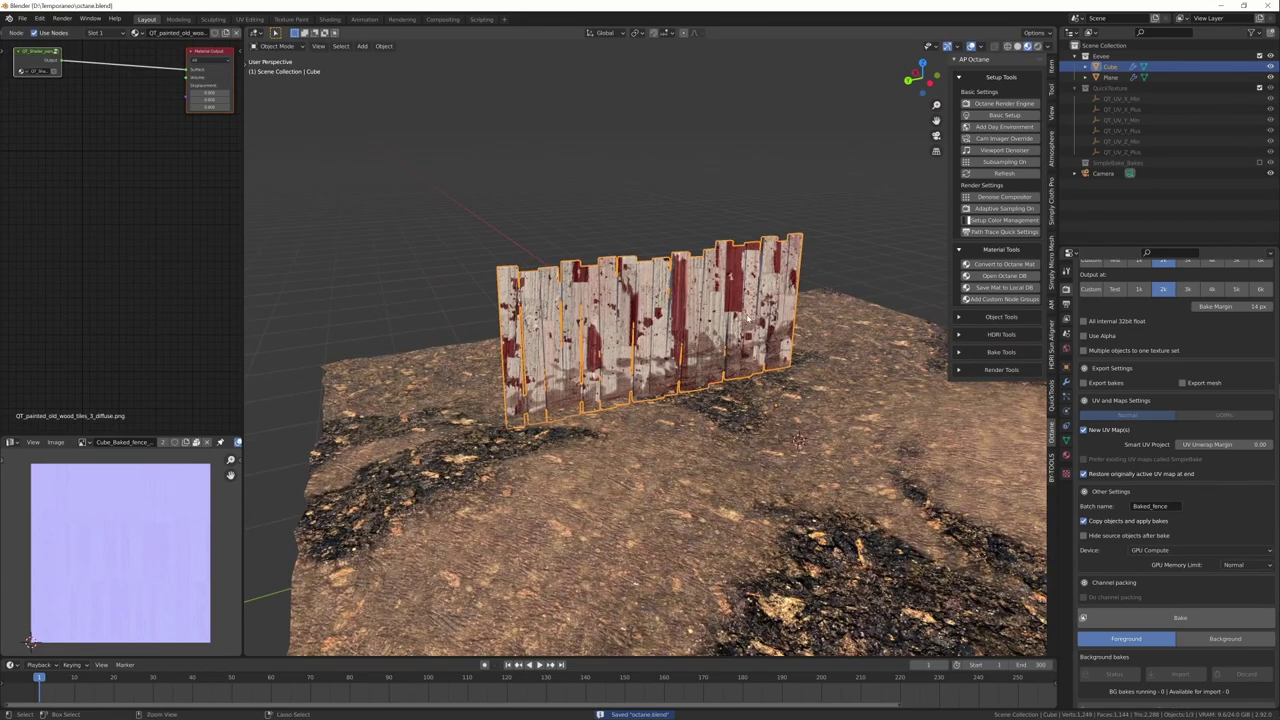
Start QuickTexture on the fence and add a new box layer using red_concrete_02_diffuse.png.
key("ctrl+t")
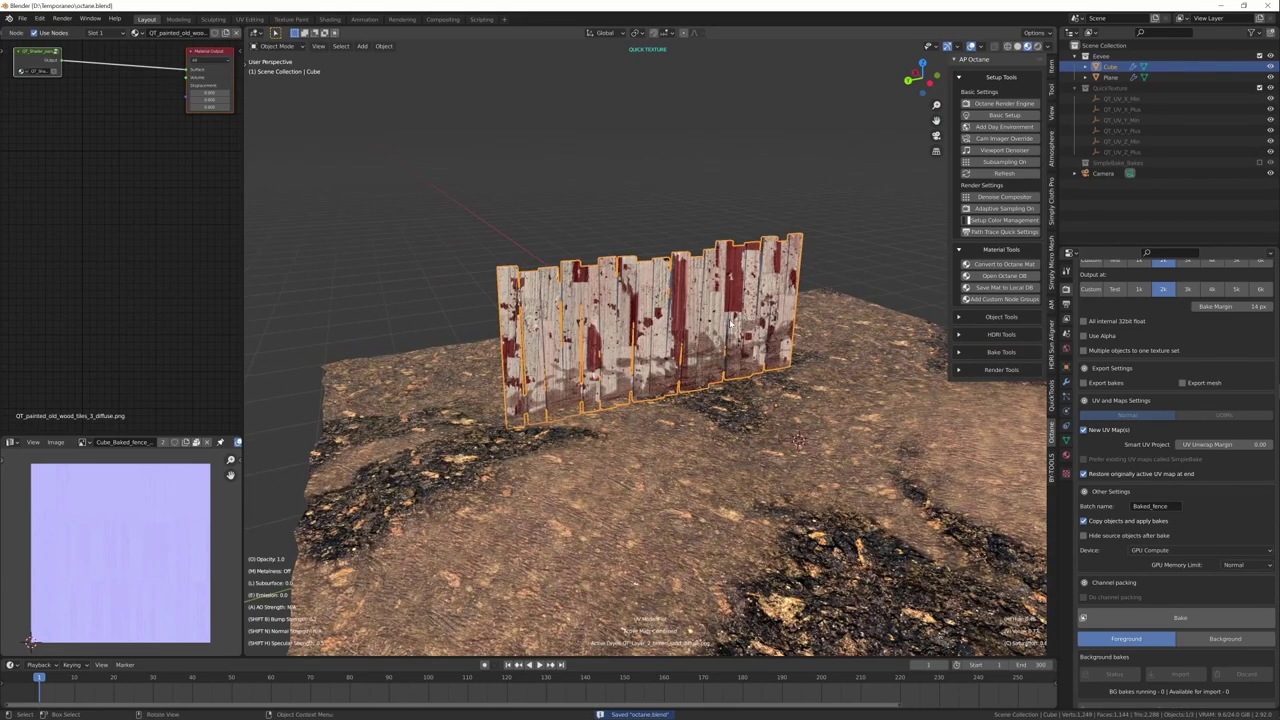
left_click(733, 325)
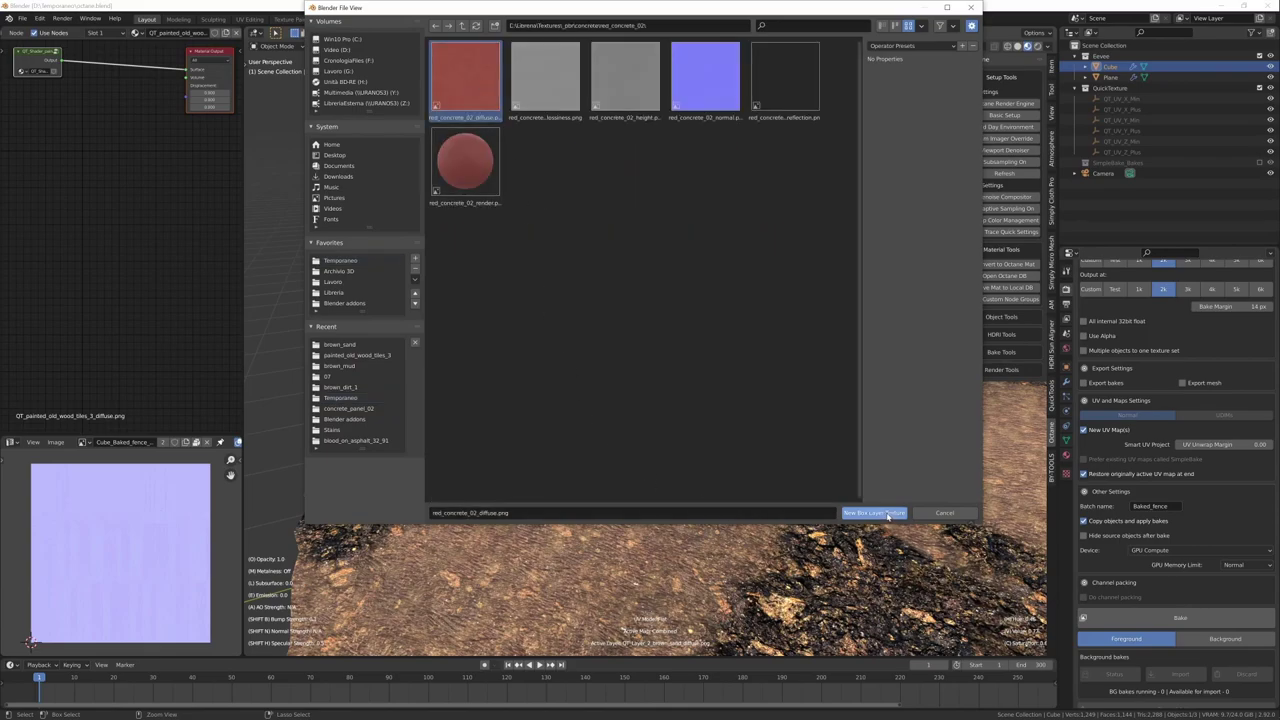
left_click(874, 513)
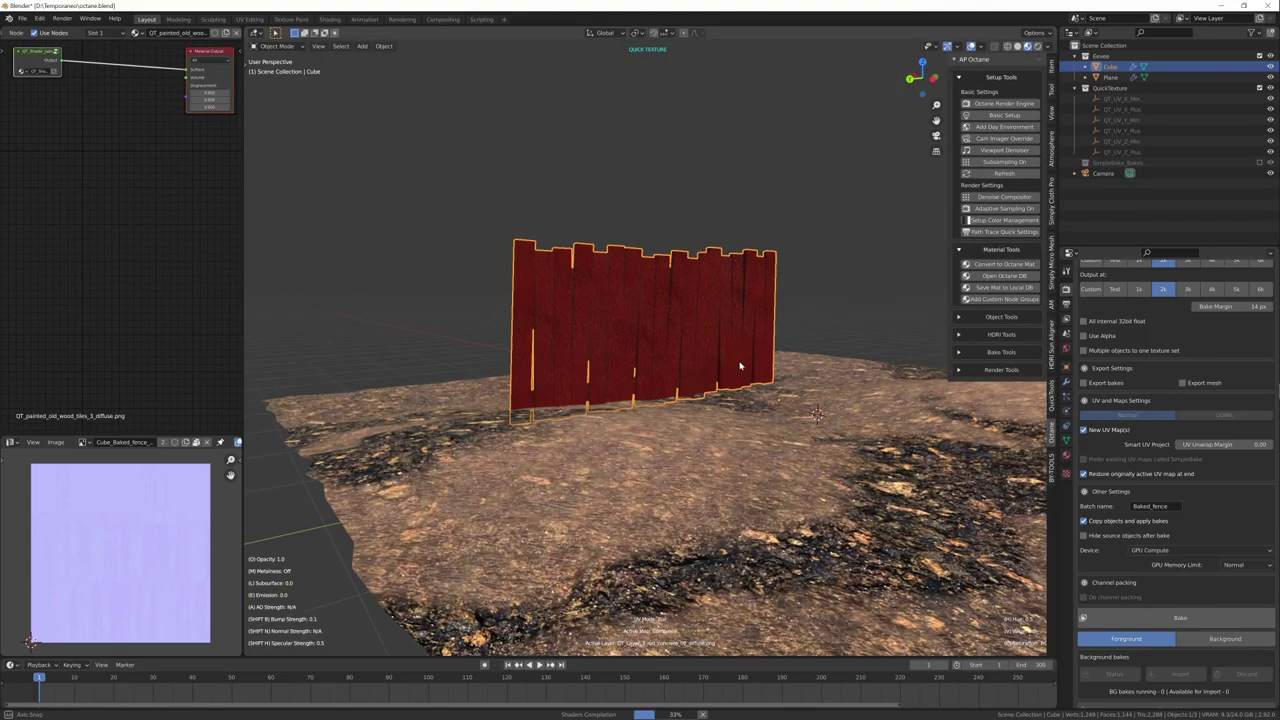
middle_click_drag(740, 382, 766, 382)
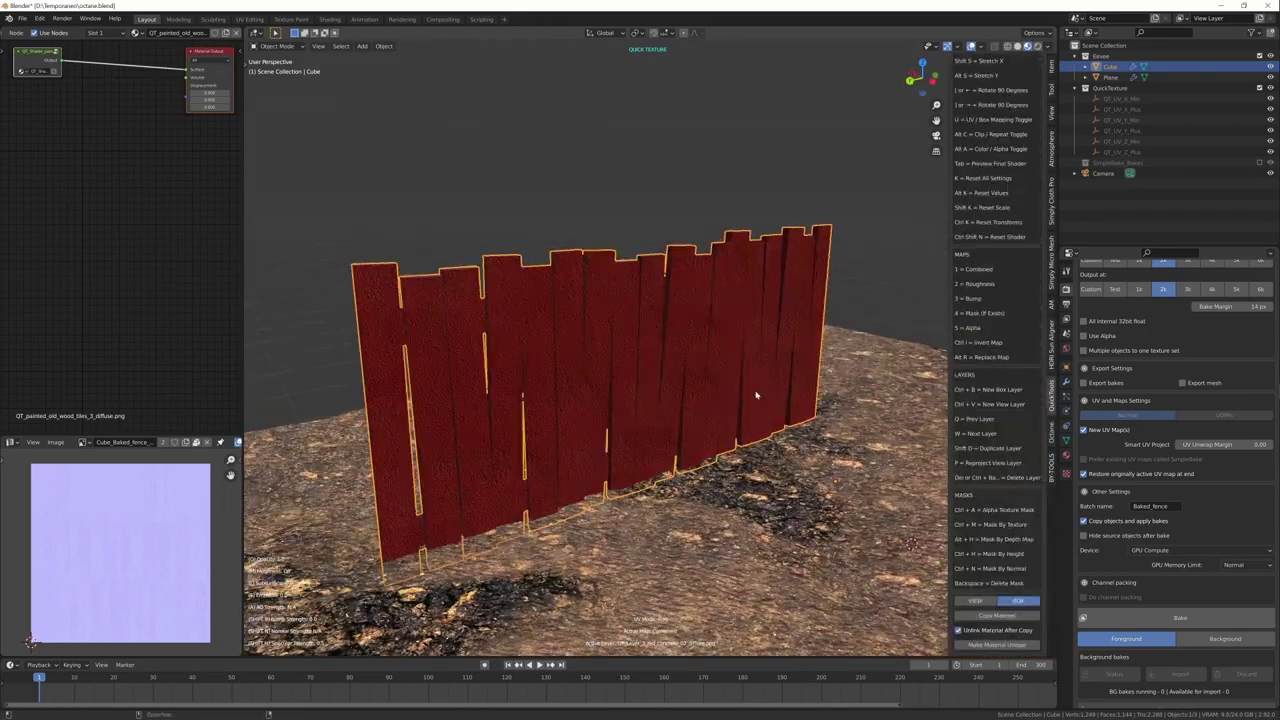
Mask the red concrete layer with the texture streaks_raindrops_dirty.png and switch back to the combined map view.
key("ctrl+b")
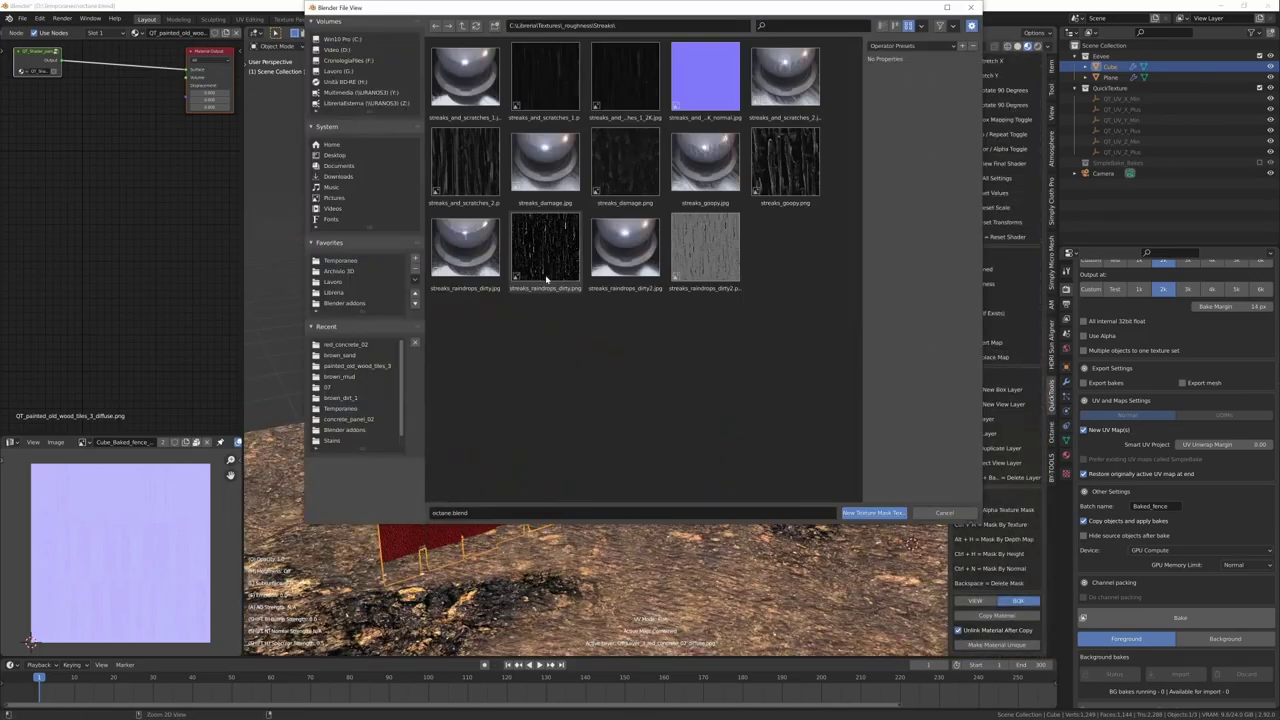
left_click(545, 251)
left_click(874, 513)
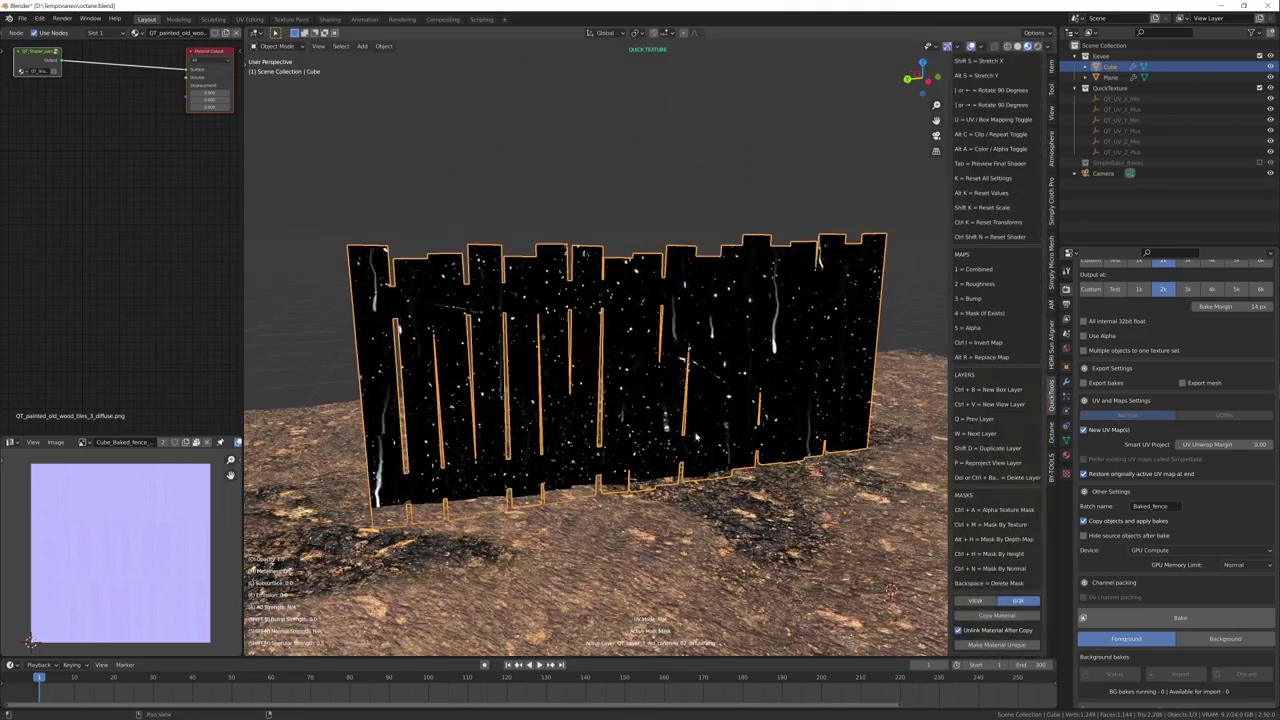
key("1")
middle_click_drag(711, 450, 664, 446)
scroll(662, 447, "down", 3)
scroll(162, 37, "down", 2)
Ungroup the updated fence material's QuickTexture shader group and bake the fence again with Simple Bake.
middle_click_drag(47, 52, 88, 60)
key("ctrl+alt+g")
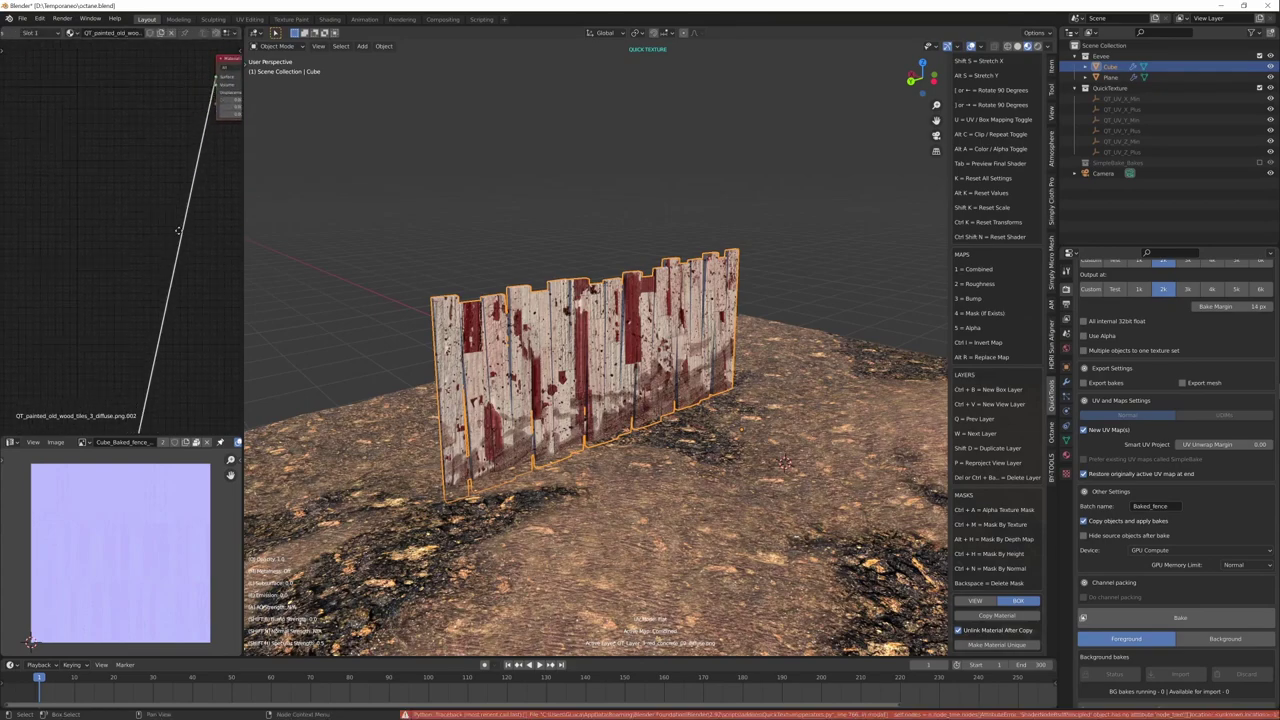
scroll(117, 238, "down", 15)
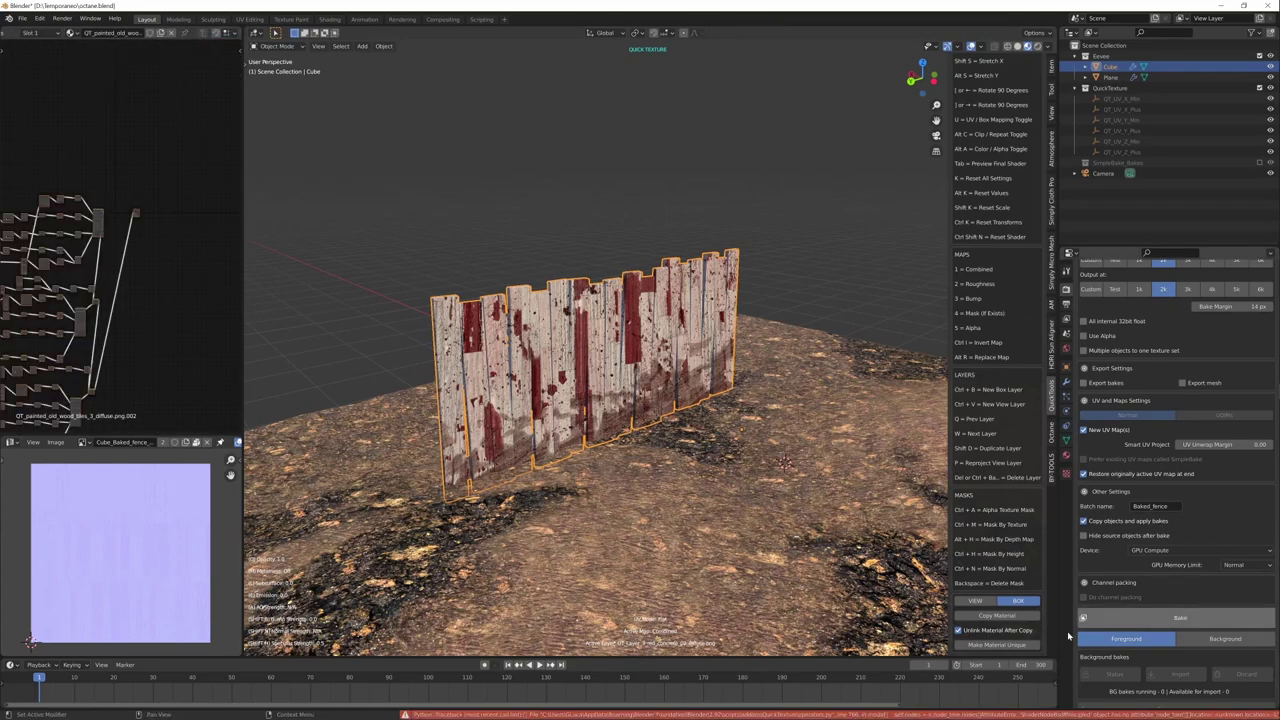
left_click(1192, 618)
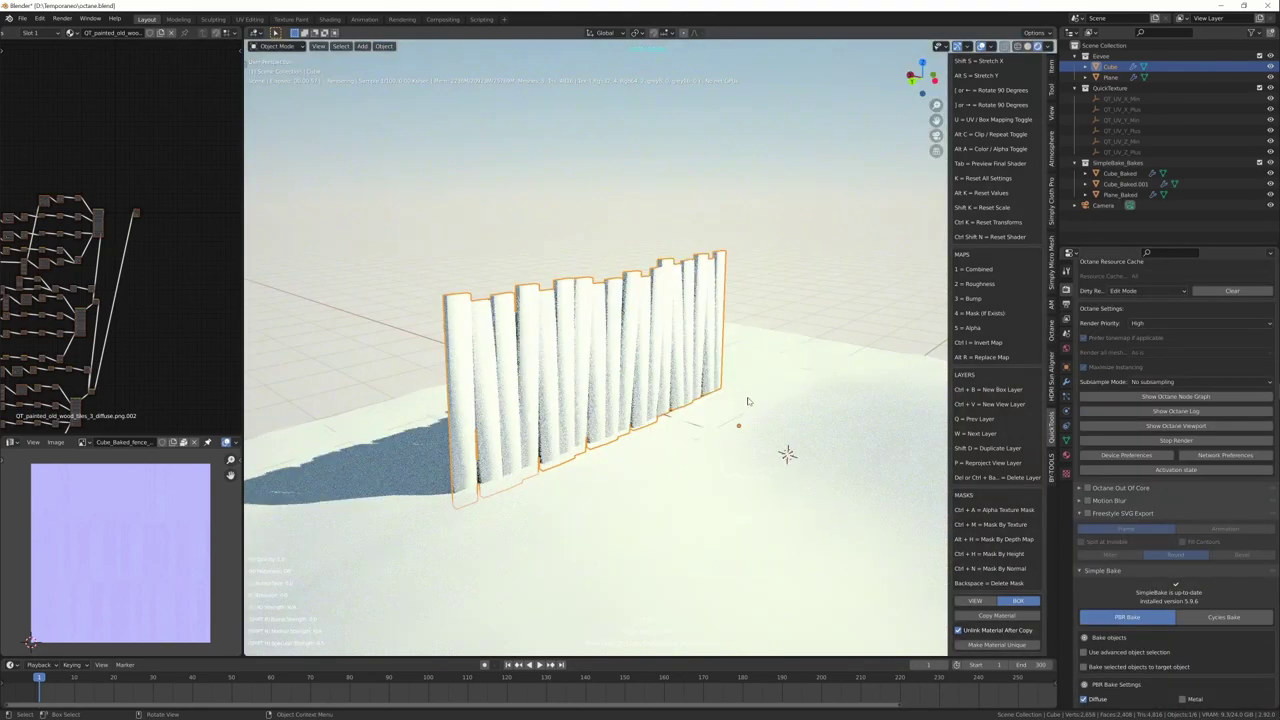
Exclude the Eevee collection, hide Cube_Baked.001, and show Cube_Baked.
left_click(1125, 184)
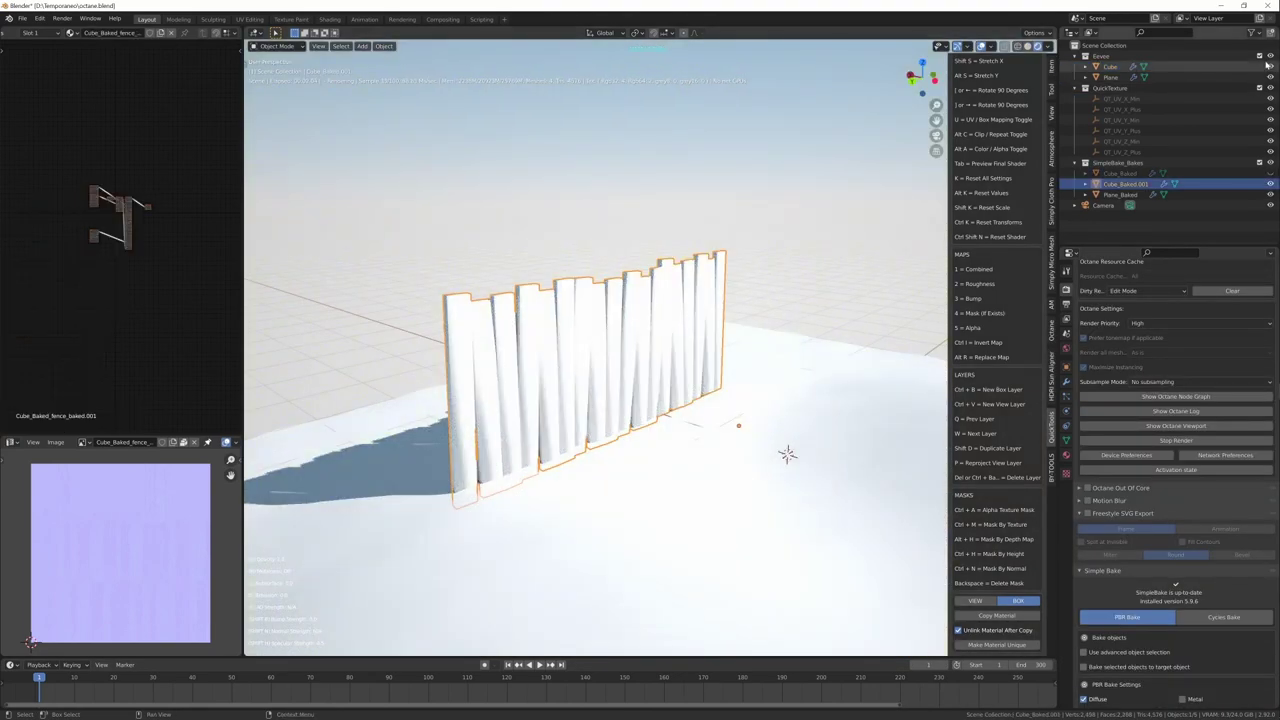
left_click(1259, 56)
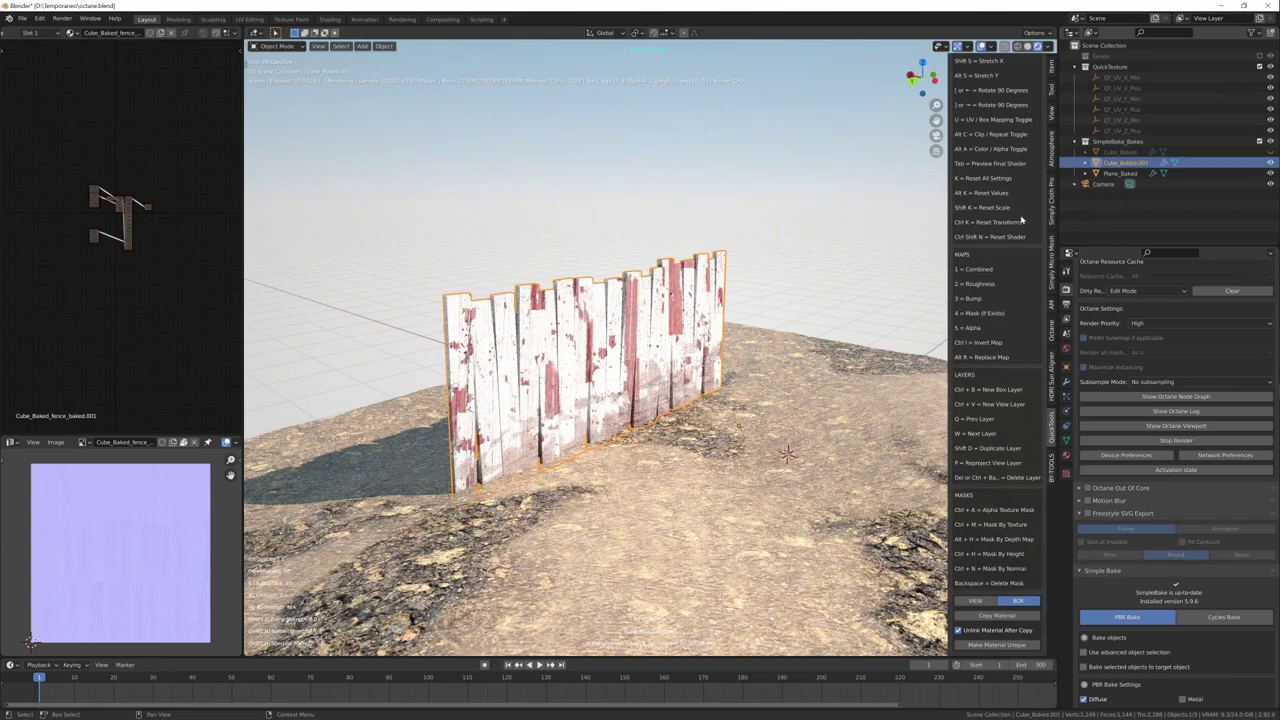
left_click(1270, 152)
left_click(1270, 163)
middle_click_drag(656, 351, 651, 359)
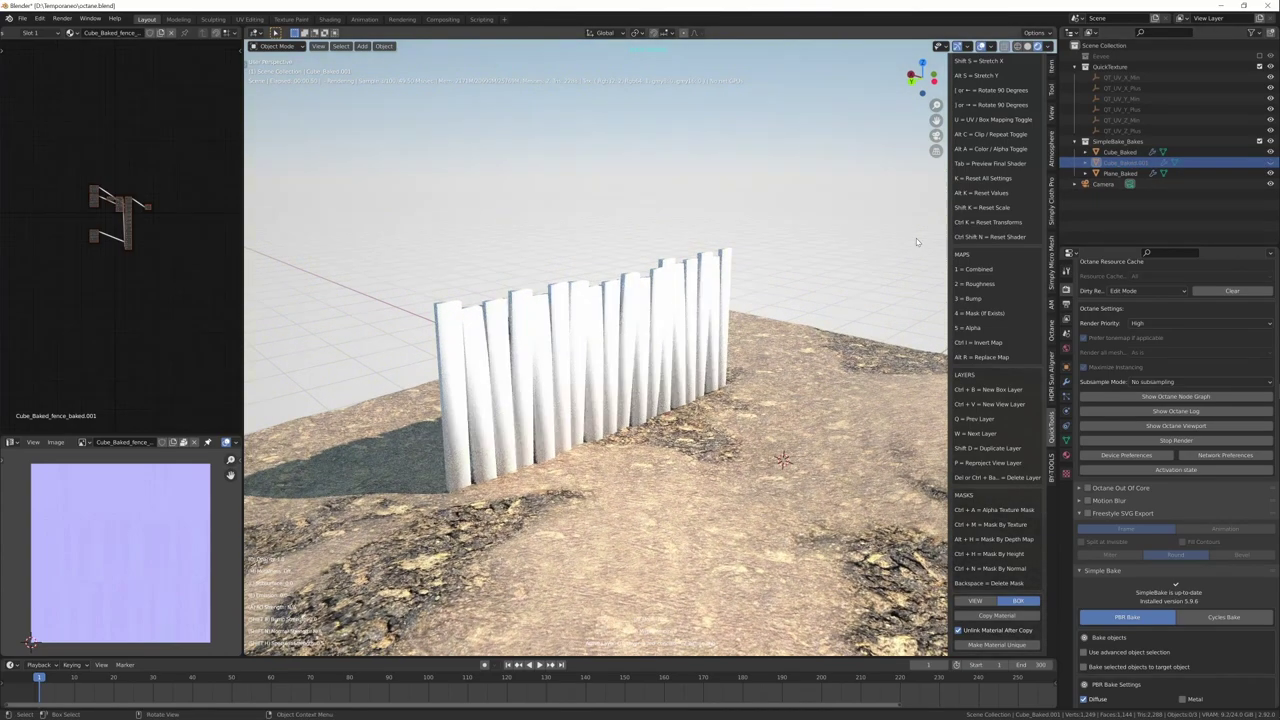
Convert Cube_Baked's material to an Octane material and move that fence aside from Cube_Baked.001.
left_click(1120, 151)
left_click(1051, 330)
left_click(1019, 292)
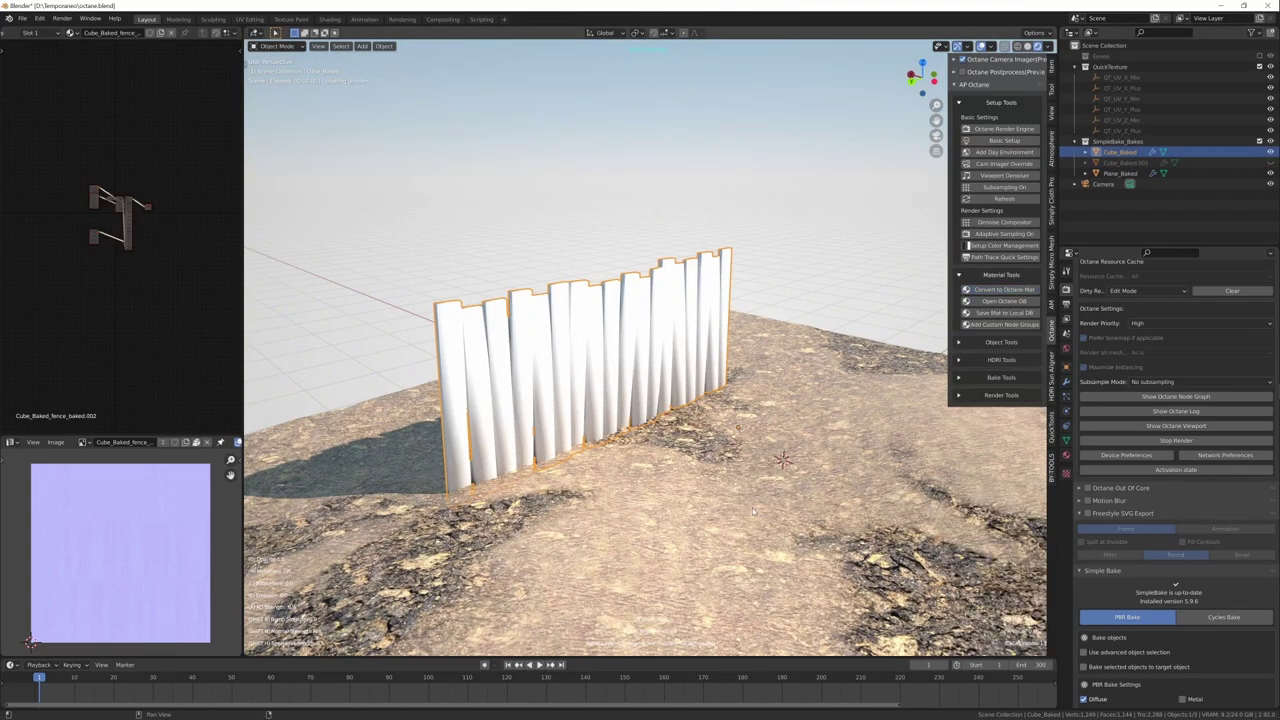
middle_click_drag(560, 380, 510, 395)
key("g")
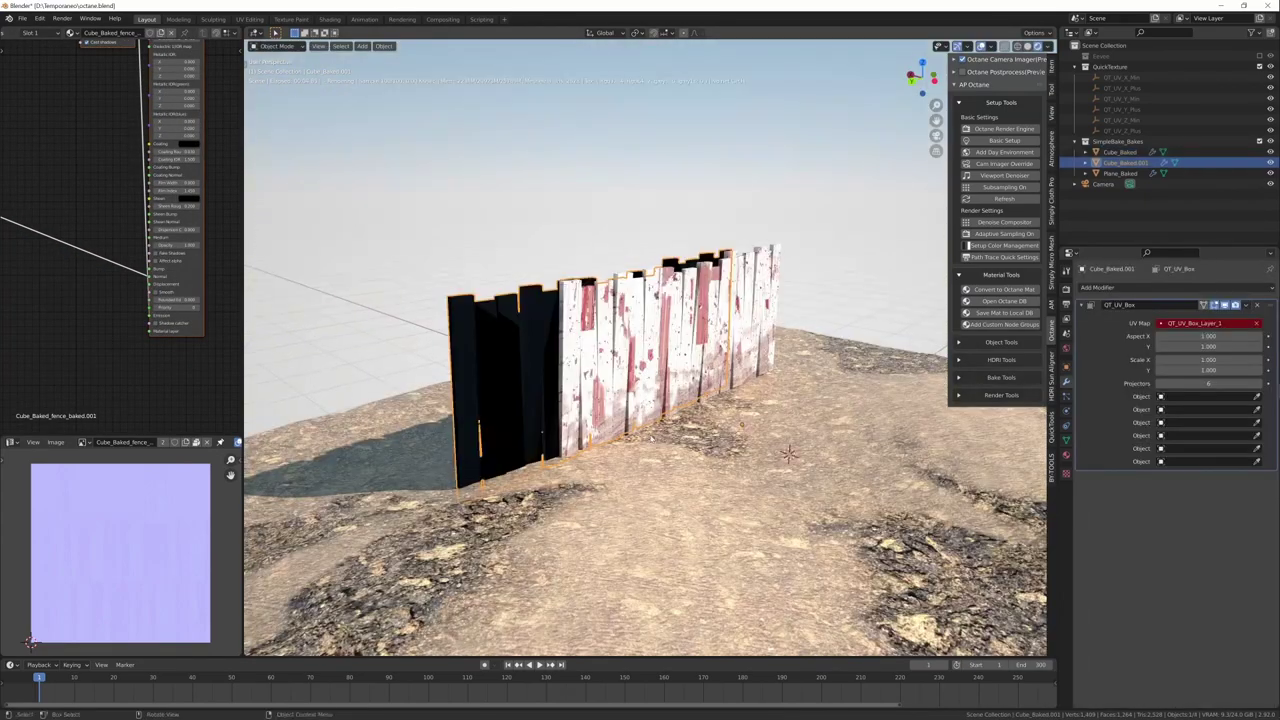
Delete the Cube_Baked.001 fence and select the remaining Cube_Baked fence.
middle_click_drag(651, 437, 647, 462)
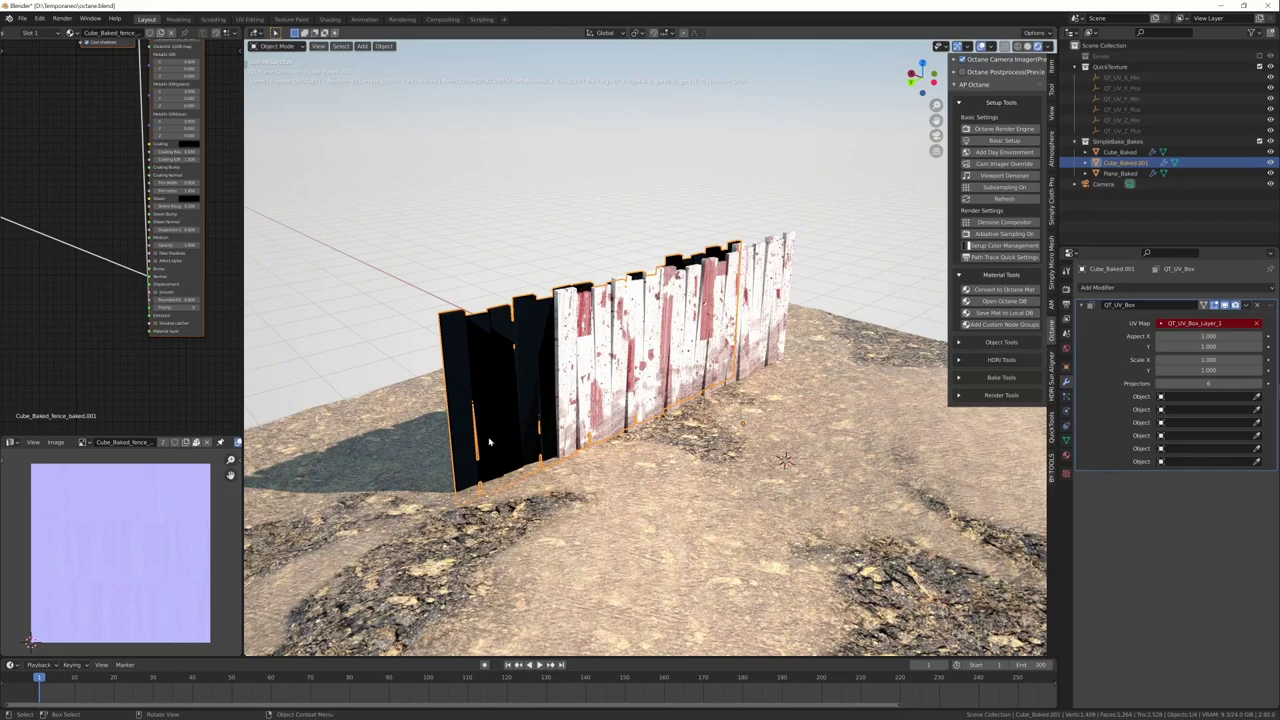
middle_click_drag(518, 412, 522, 382)
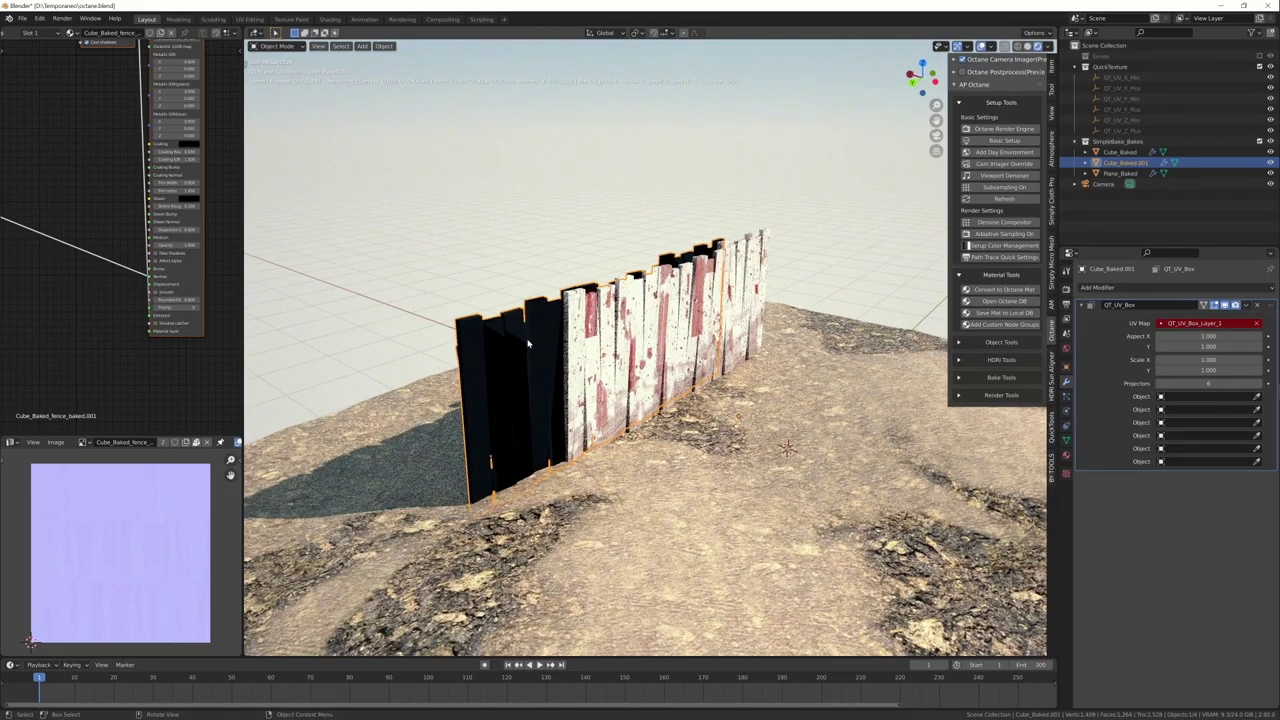
key("x")
left_click(520, 414)
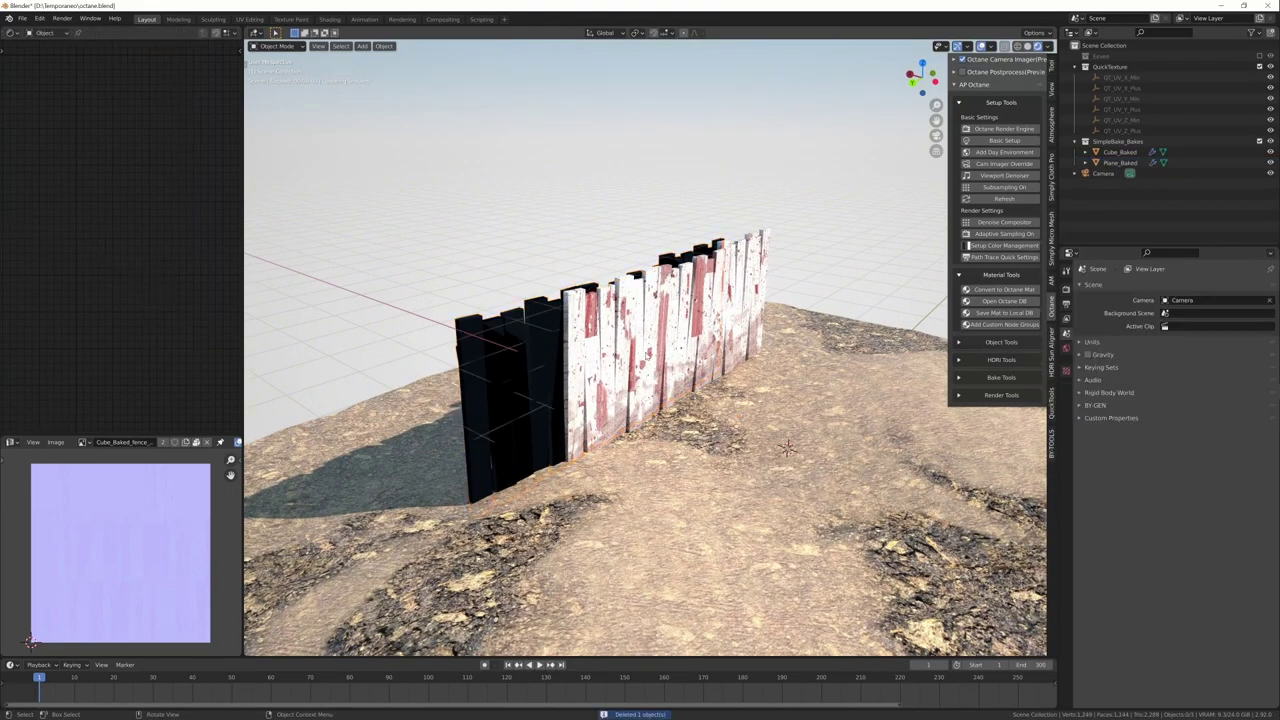
left_click(700, 355)
middle_click_drag(700, 355, 676, 376)
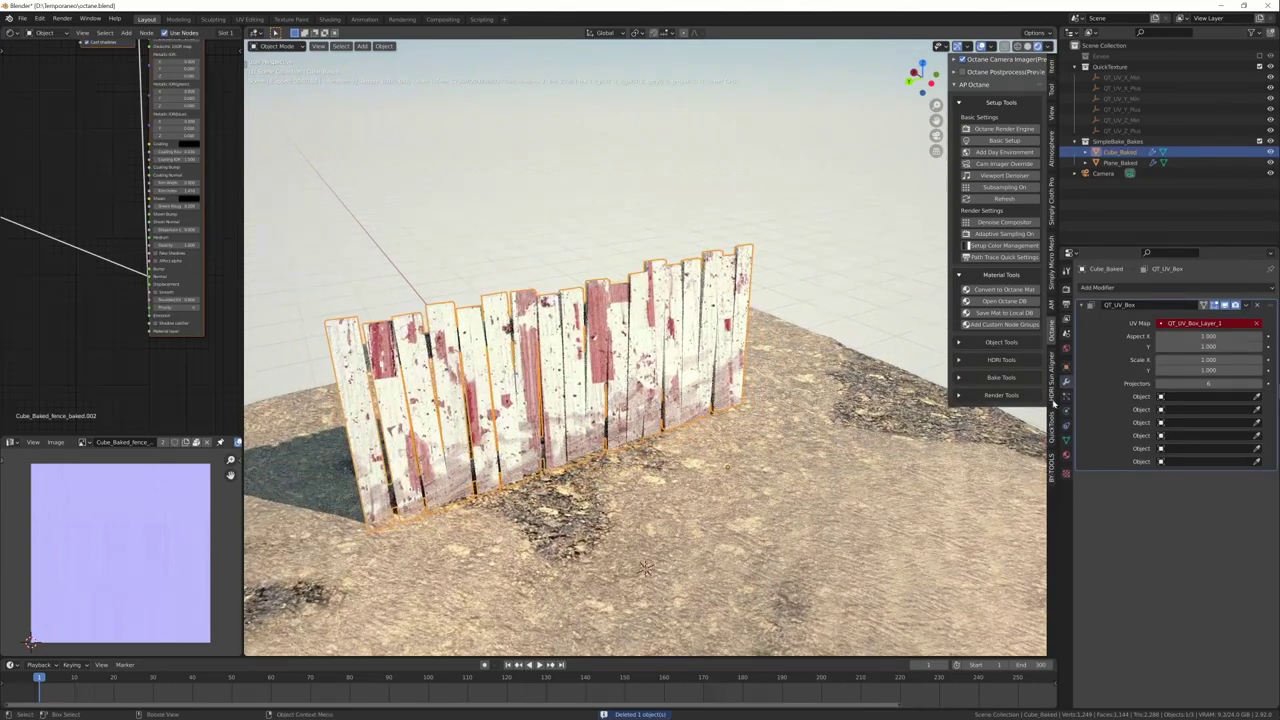
Review the Simple Bake options in the render properties, from the PBR bake settings down to the background bakes.
left_click(1066, 289)
middle_click_drag(1187, 467, 1186, 461)
scroll(1186, 459, "down", 15)
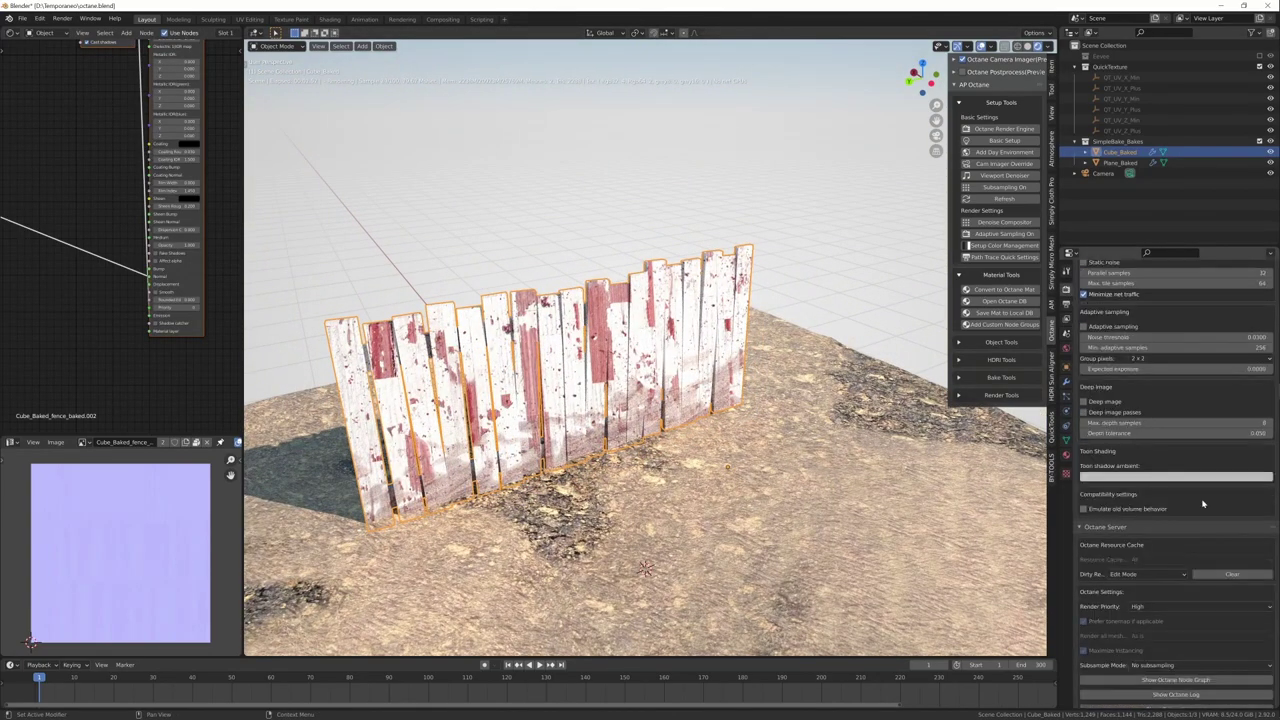
scroll(1185, 560, "down", 10)
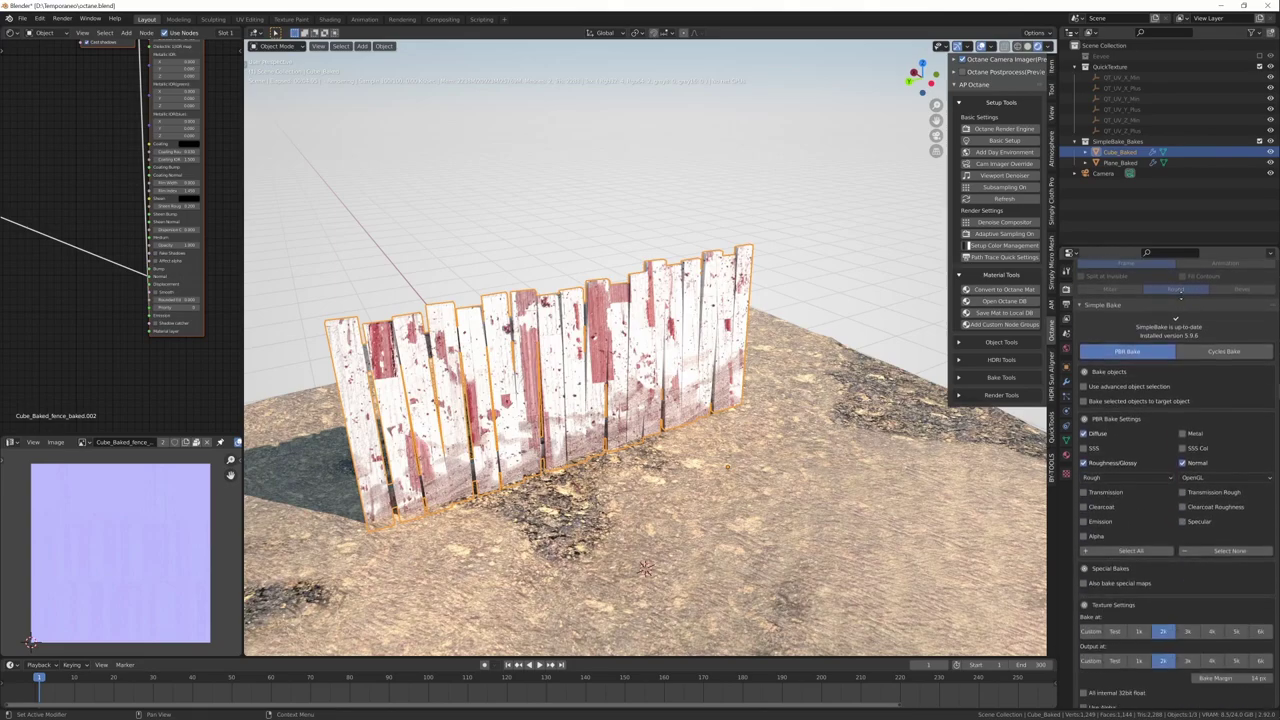
key("Escape")
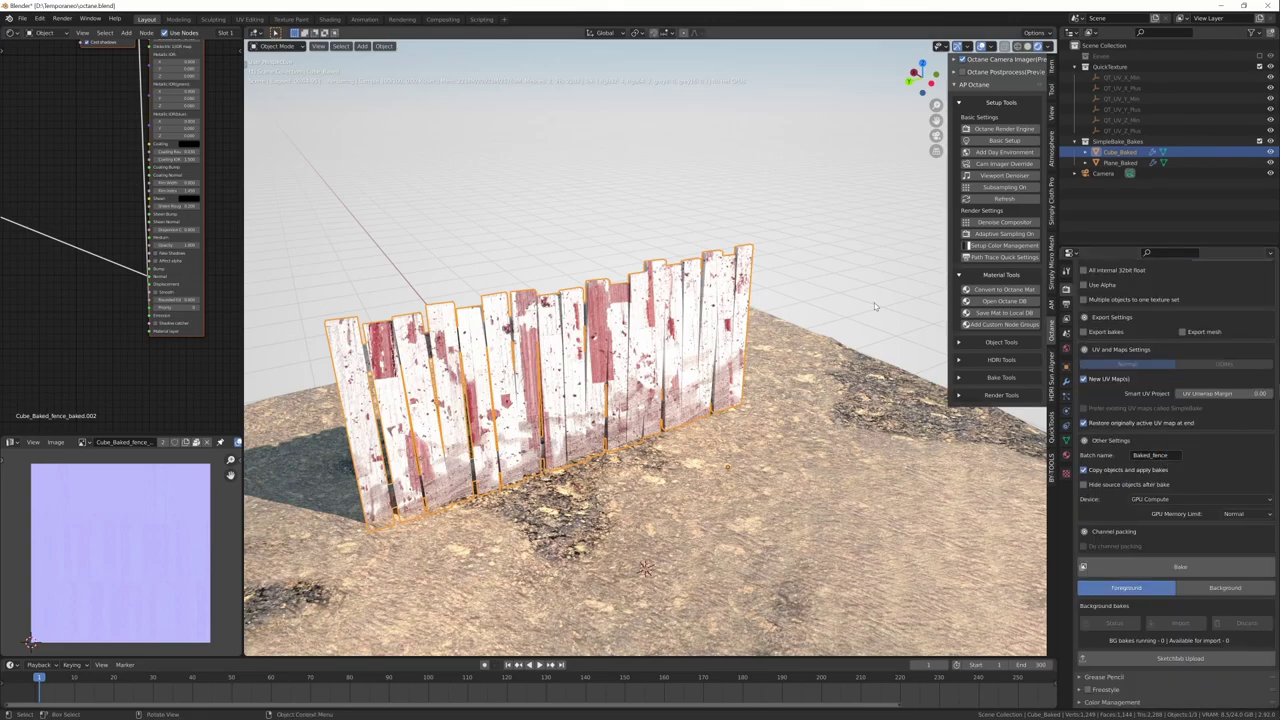
Inspect the baked fence and ground plane from several angles in the Octane viewport render.
middle_click_drag(592, 484, 628, 457)
middle_click_drag(727, 457, 541, 405)
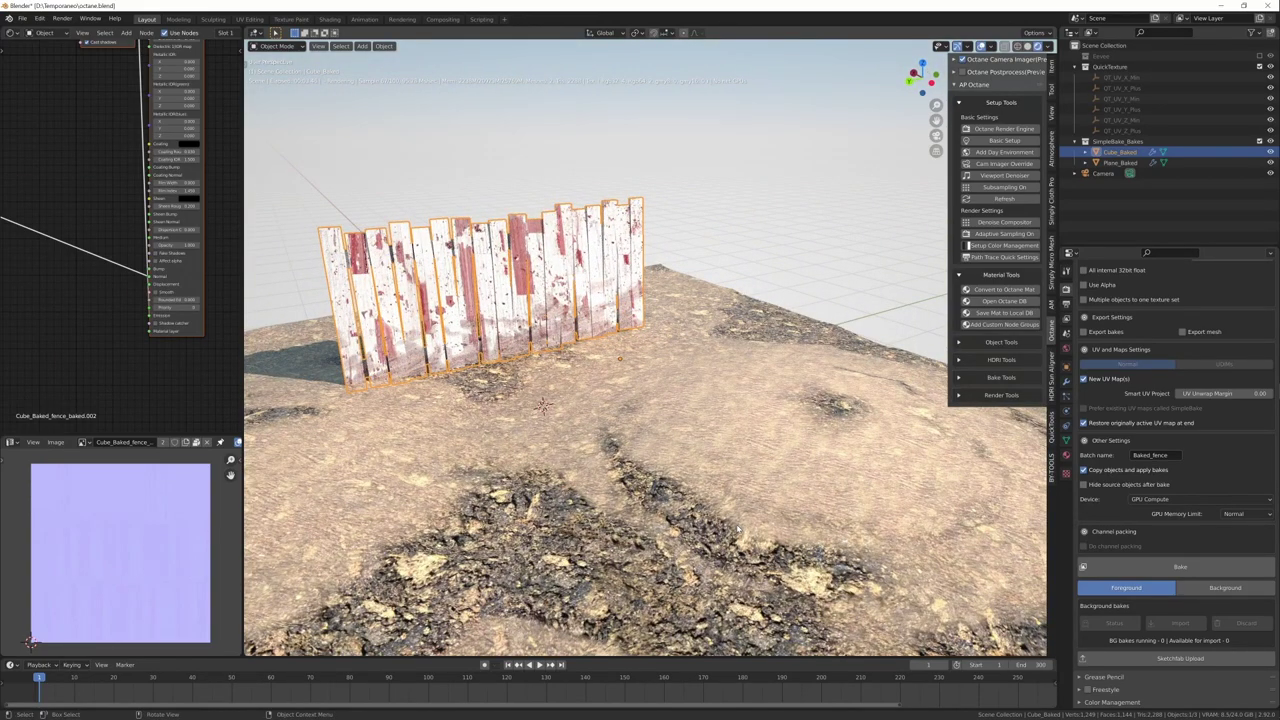
middle_click_drag(738, 529, 751, 492, "shift")
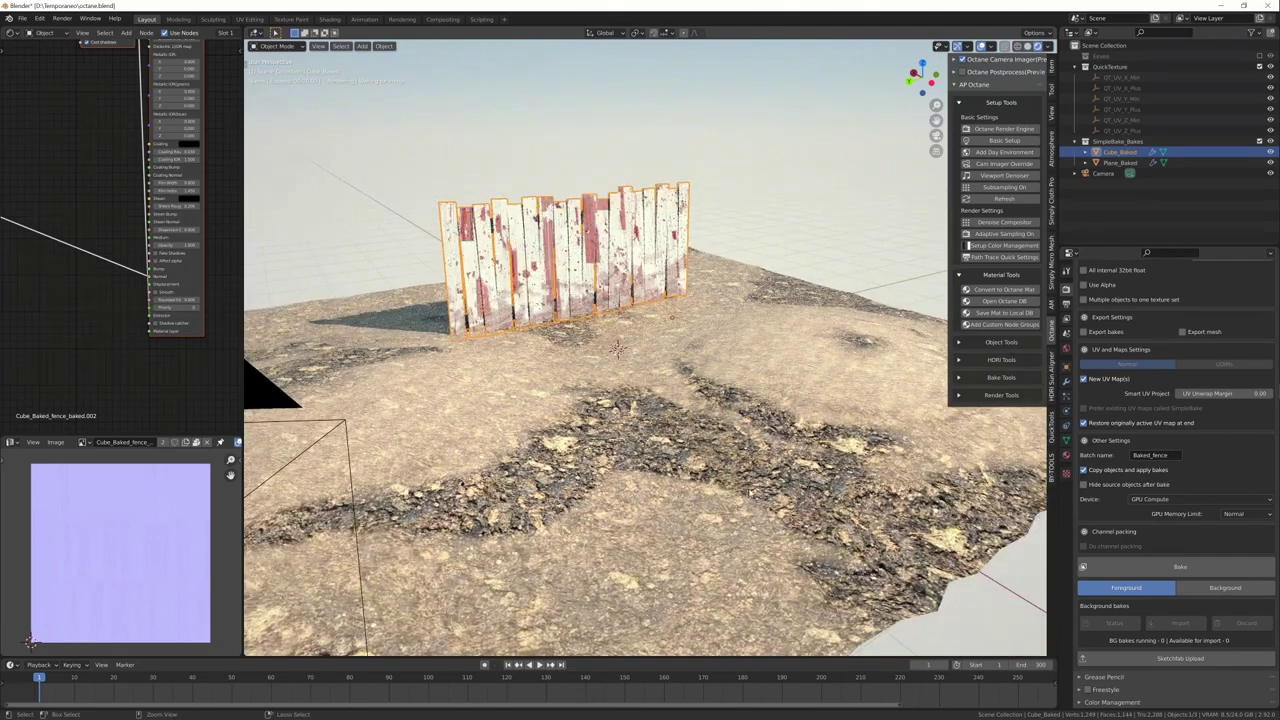
middle_click_drag(530, 445, 773, 433)
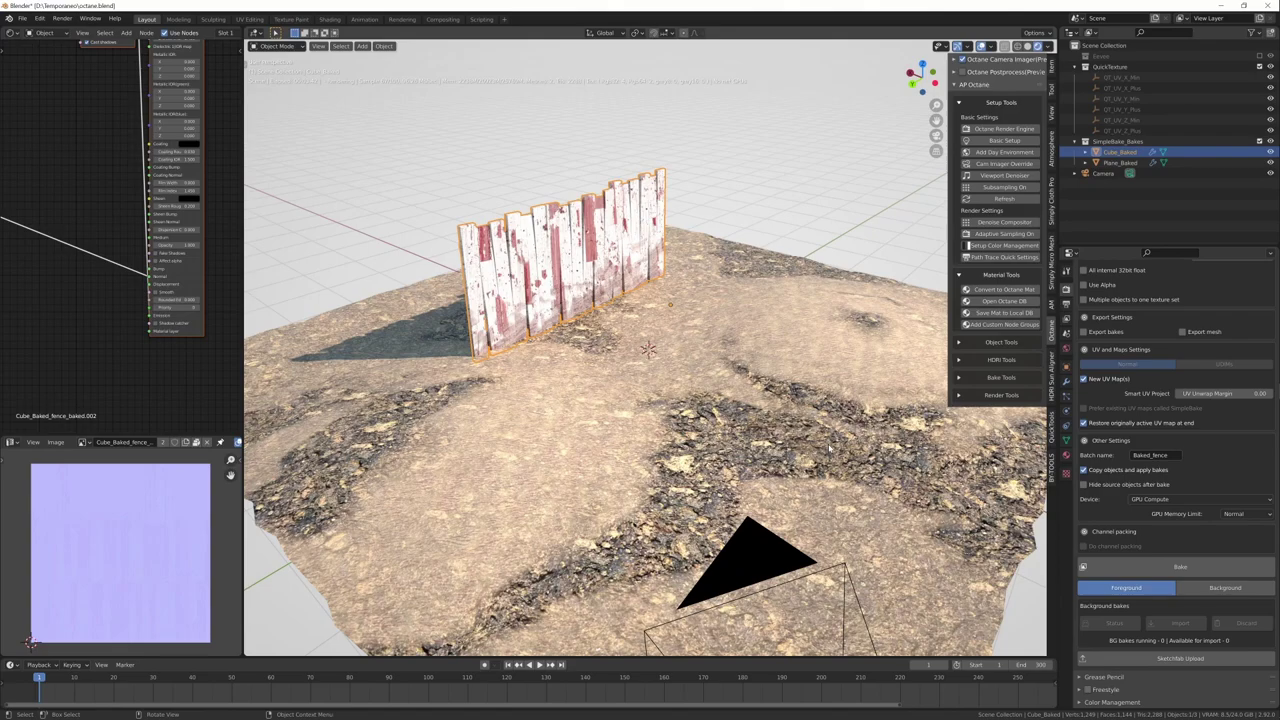
middle_click_drag(818, 484, 704, 577)
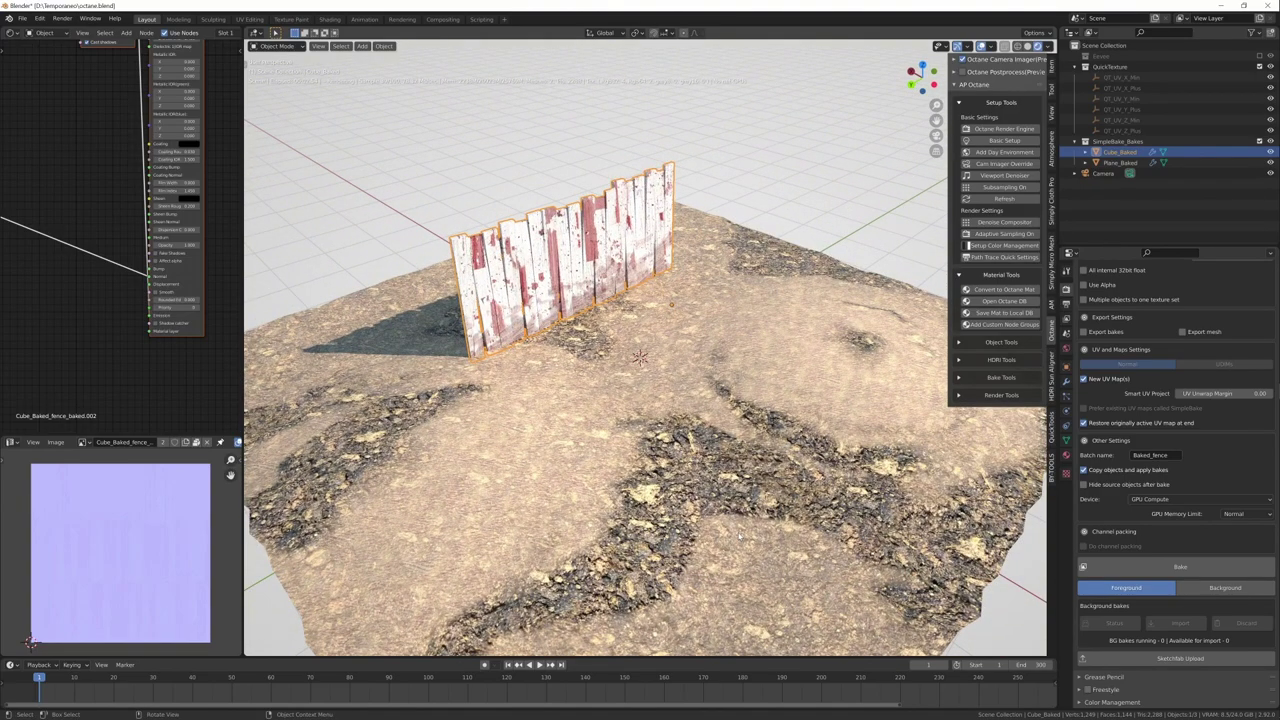
left_click(740, 536)
middle_click_drag(740, 536, 720, 500)
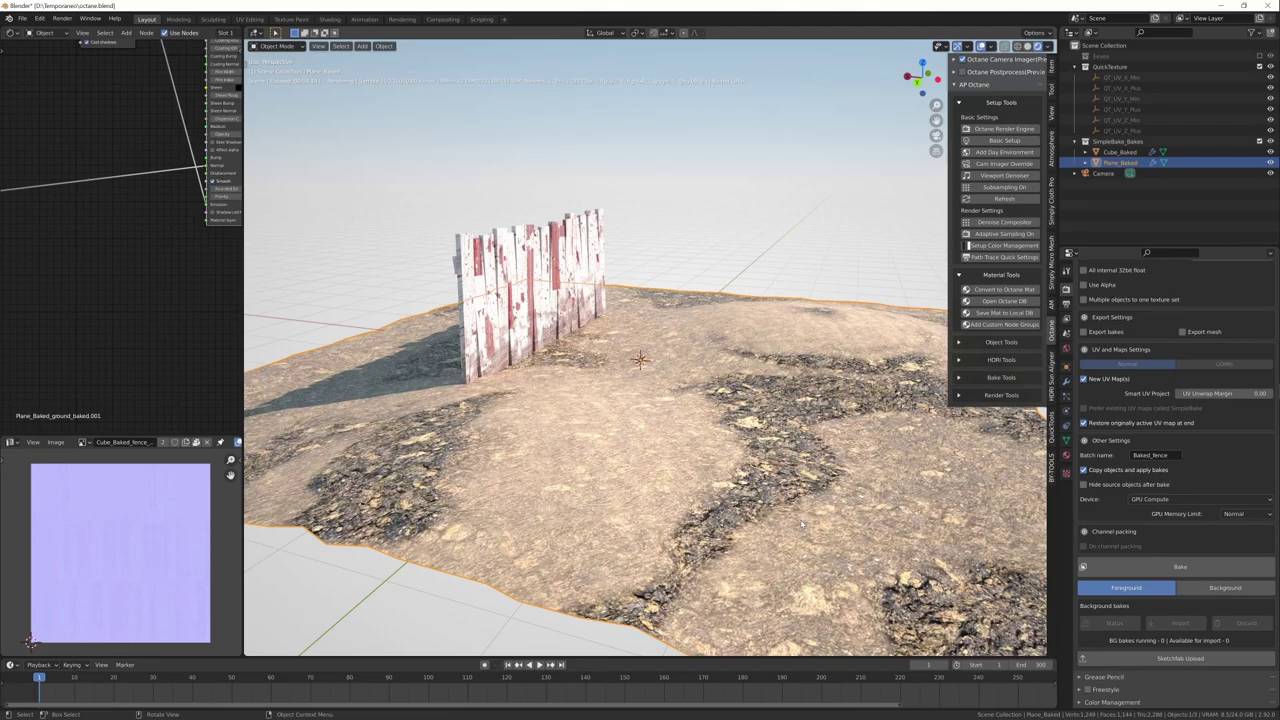
middle_click_drag(801, 523, 747, 533)
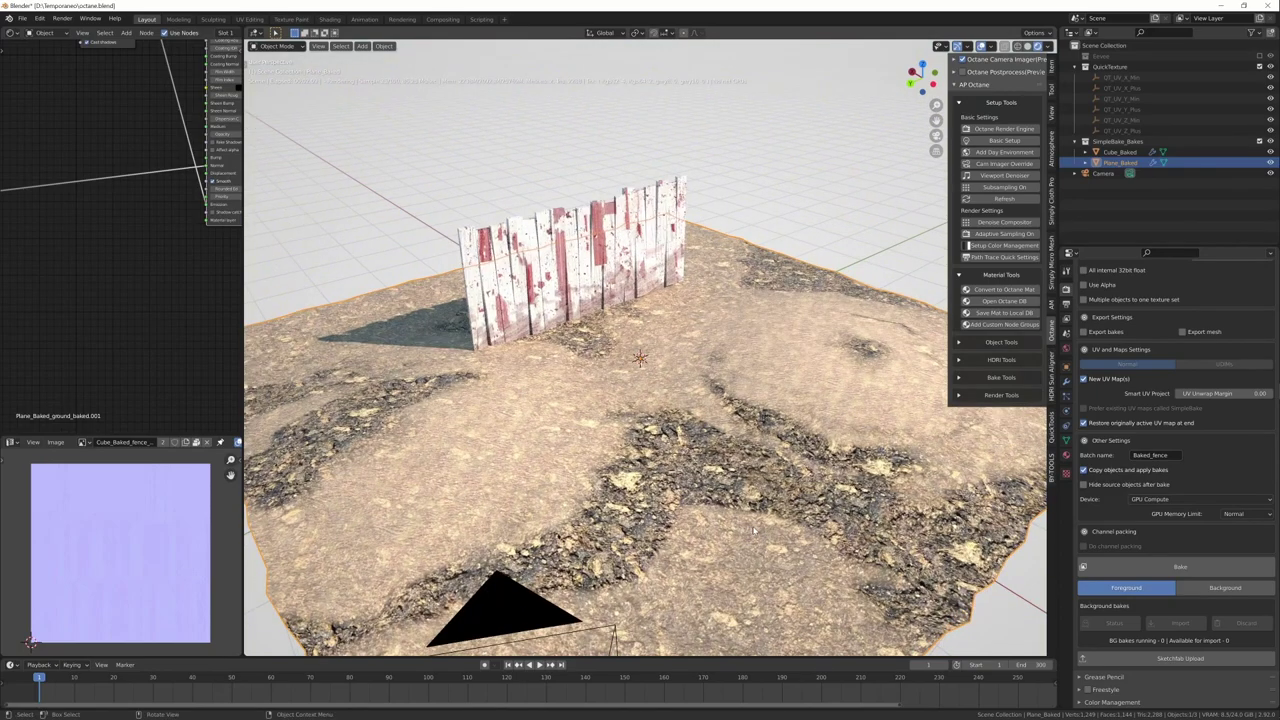
middle_click_drag(765, 482, 694, 424)
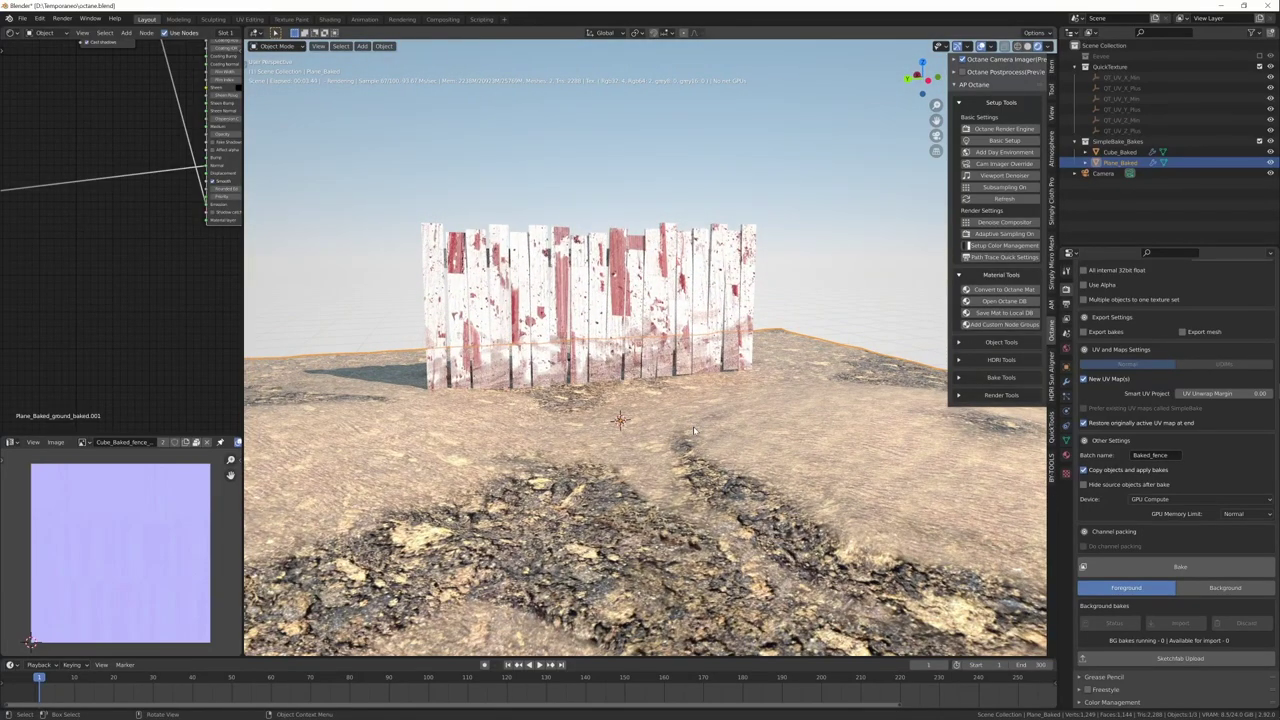
middle_click_drag(693, 426, 722, 534)
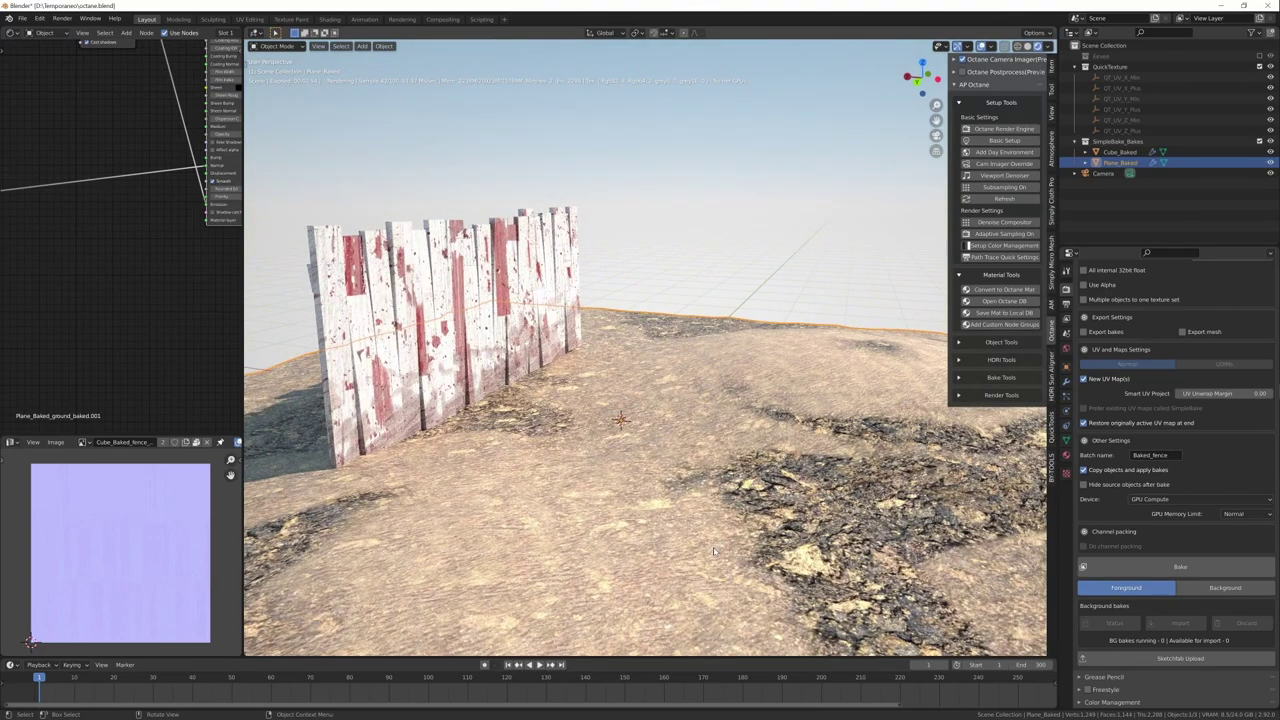
middle_click_drag(711, 549, 740, 568)
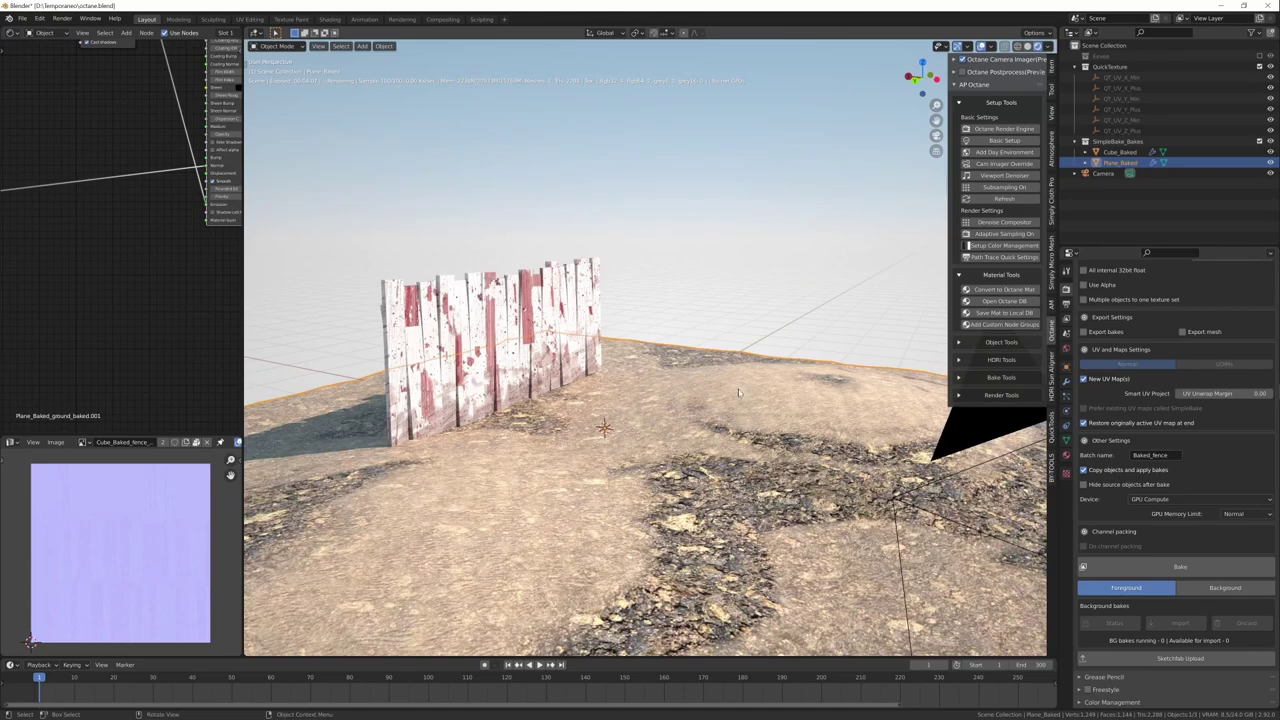
Switch the viewport to material preview, exclude the SimpleBake_Bakes collection, and enable and activate the Eevee collection.
key("z")
left_click(736, 450)
left_click(1260, 142)
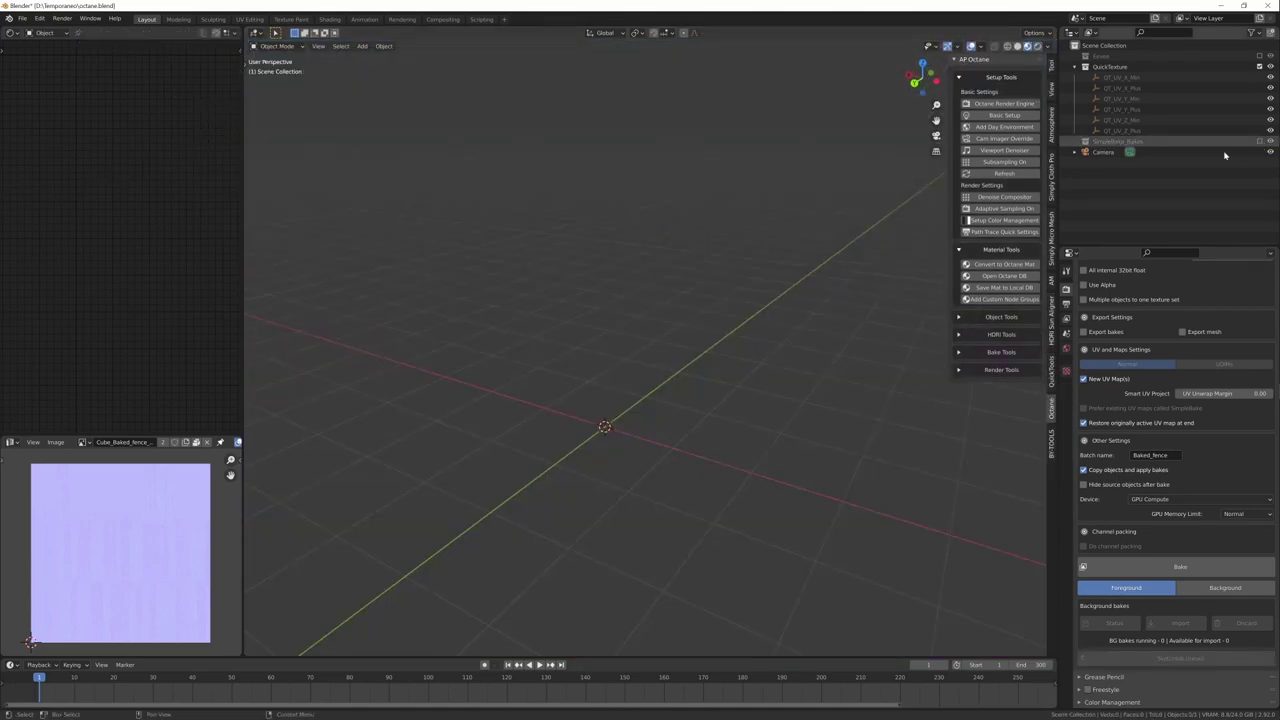
left_click(1259, 56)
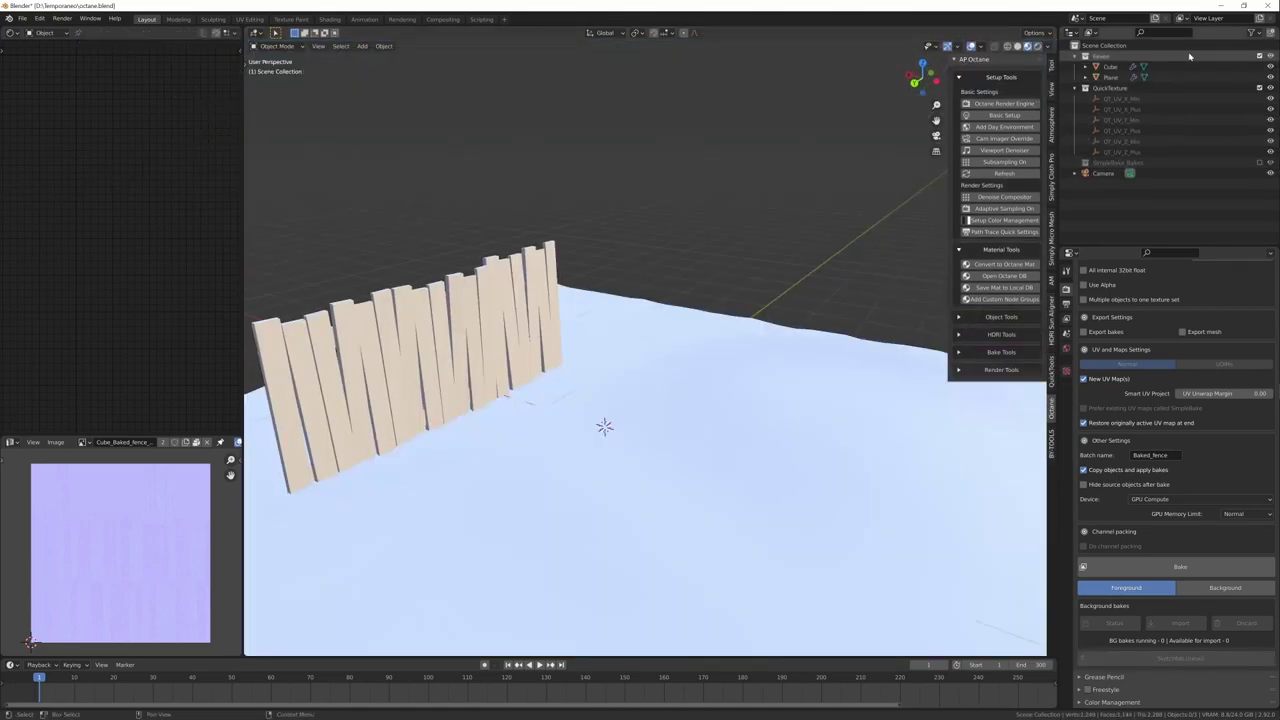
left_click(1188, 56)
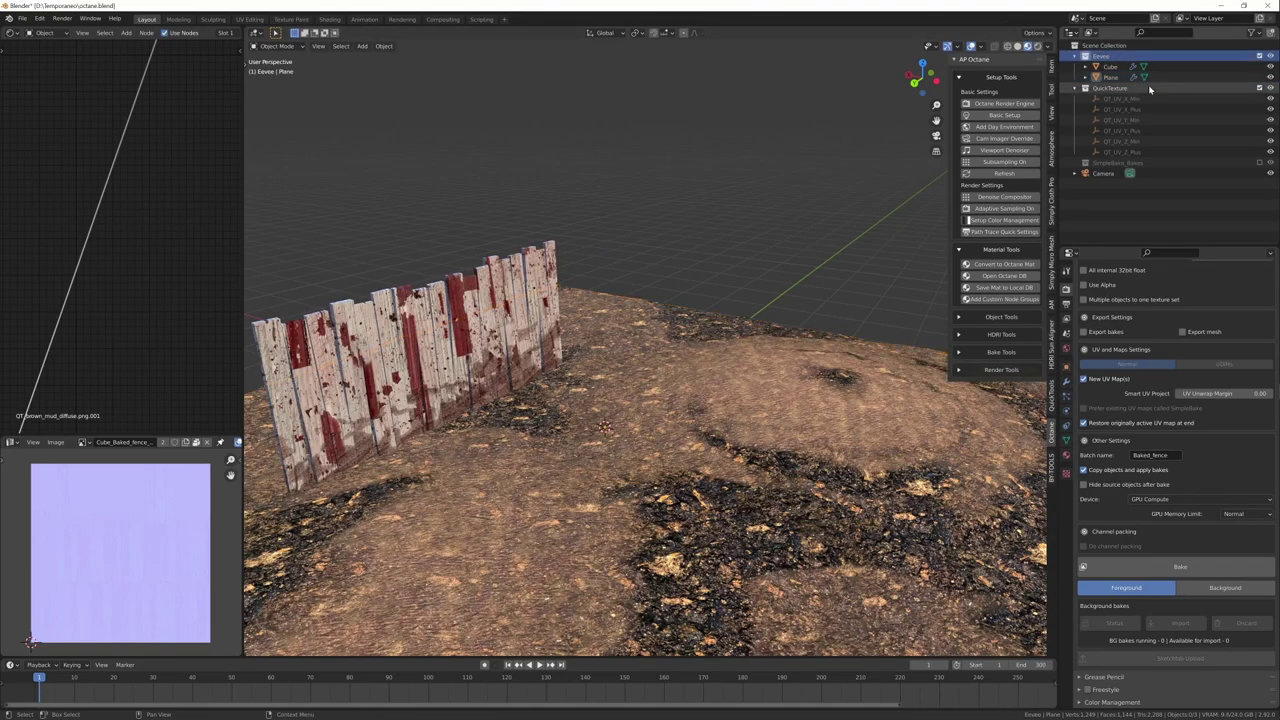
middle_click_drag(700, 440, 745, 432)
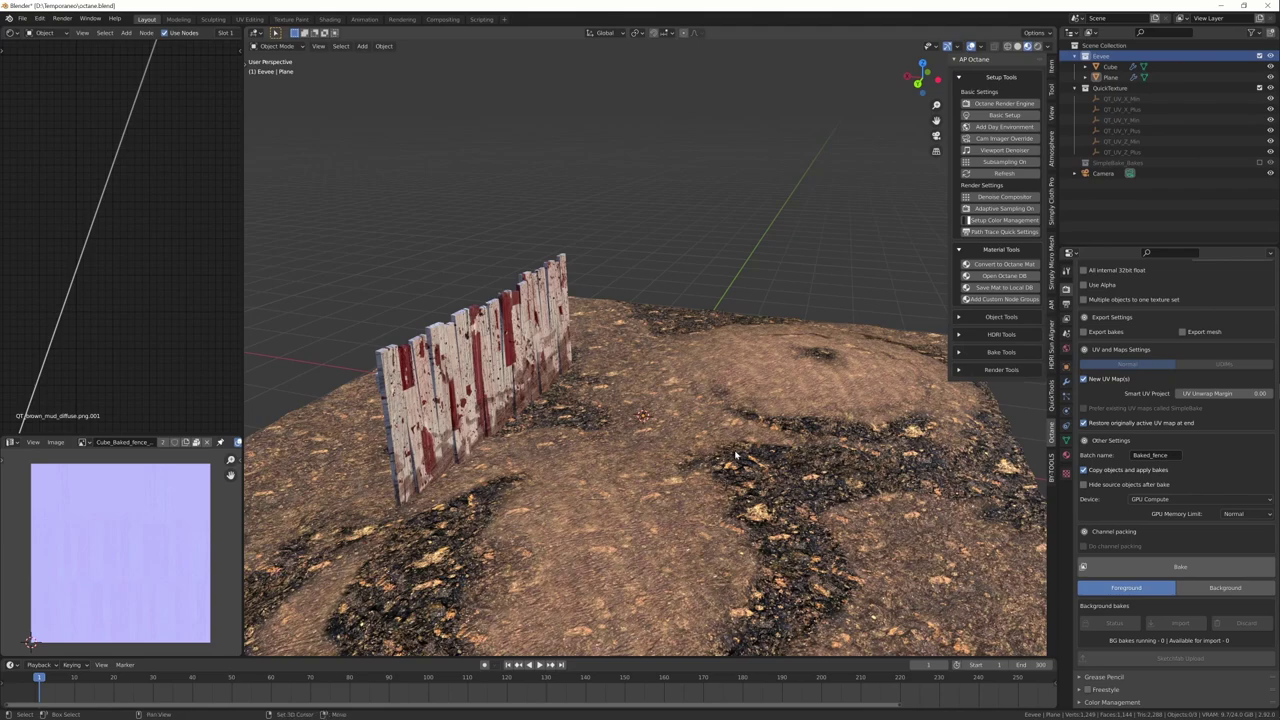
Add a UV sphere to the Eevee collection, raise it above the ground beside the fence, and shade it smooth.
key("shift+a")
mouse_move(736, 452)
left_click(812, 486)
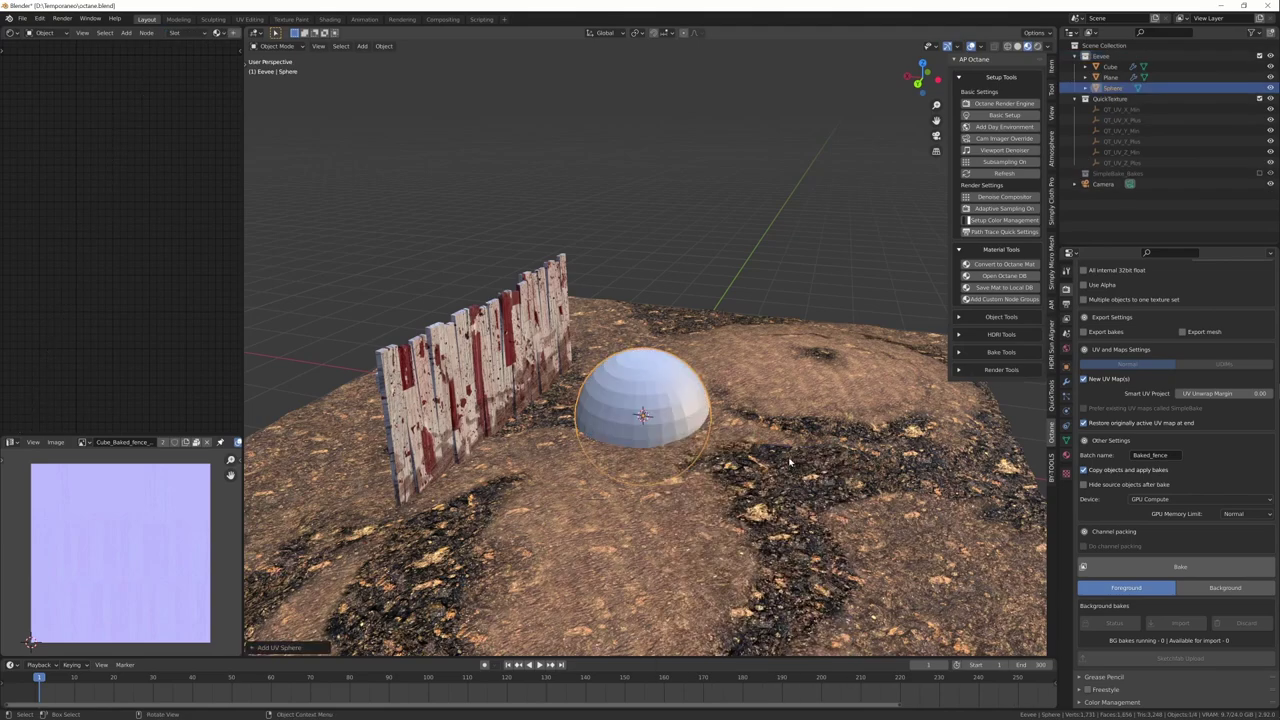
right_click(725, 378)
left_click(725, 378)
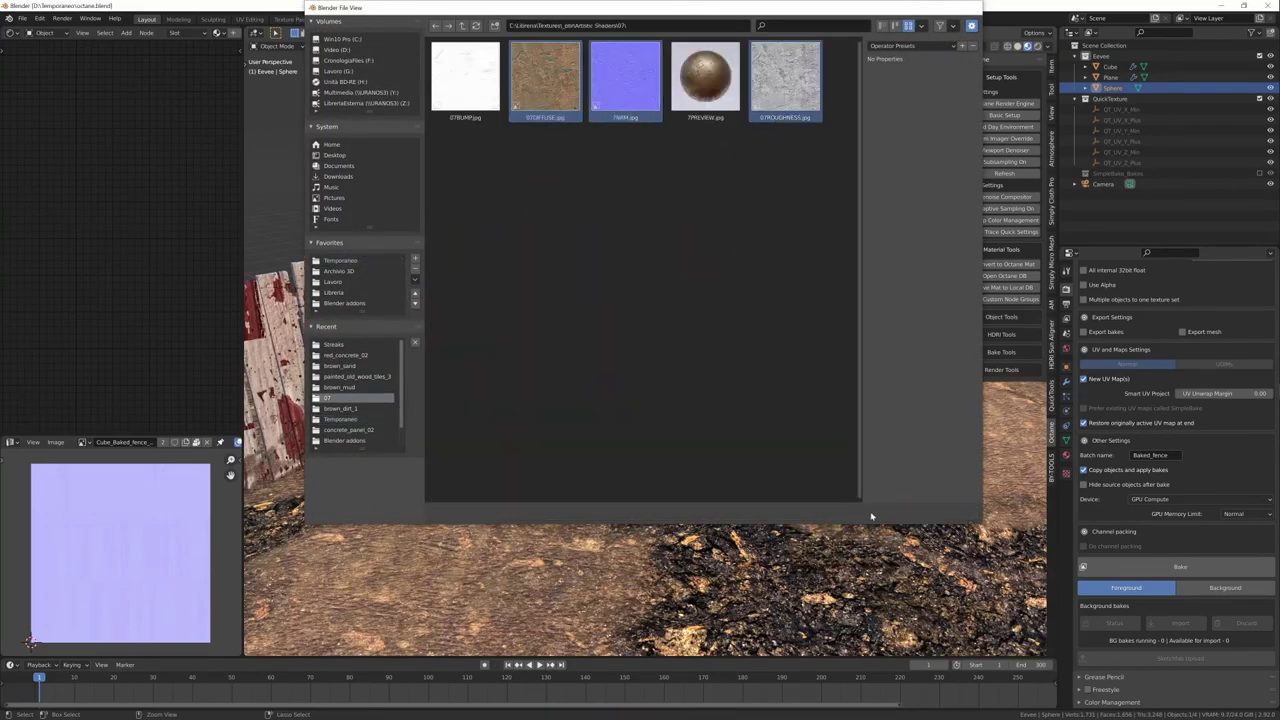
Texture the sphere with QuickTexture using the diffuse, normal and roughness images from folder 07, and adjust its material look.
left_click(873, 512)
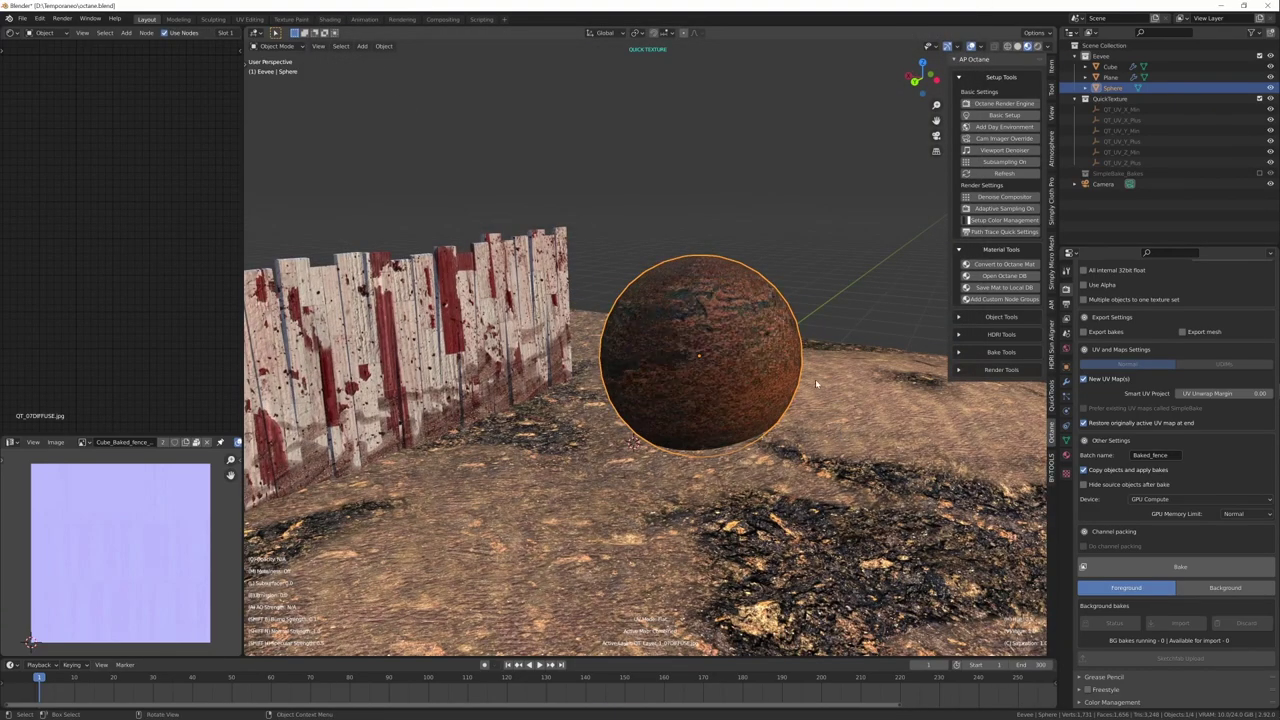
mouse_move(806, 401)
middle_mouse_down()
mouse_move(849, 441)
mouse_move(802, 468)
mouse_move(813, 412)
middle_mouse_up()
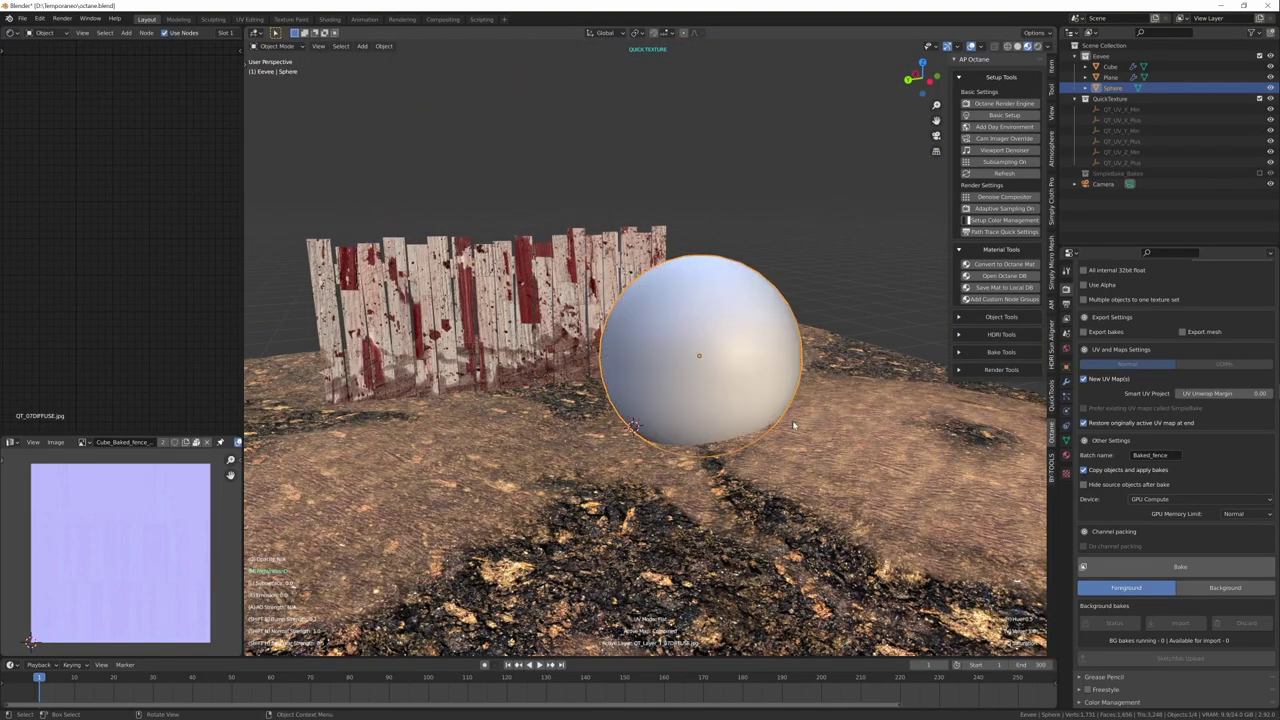
middle_click_drag(796, 425, 838, 435)
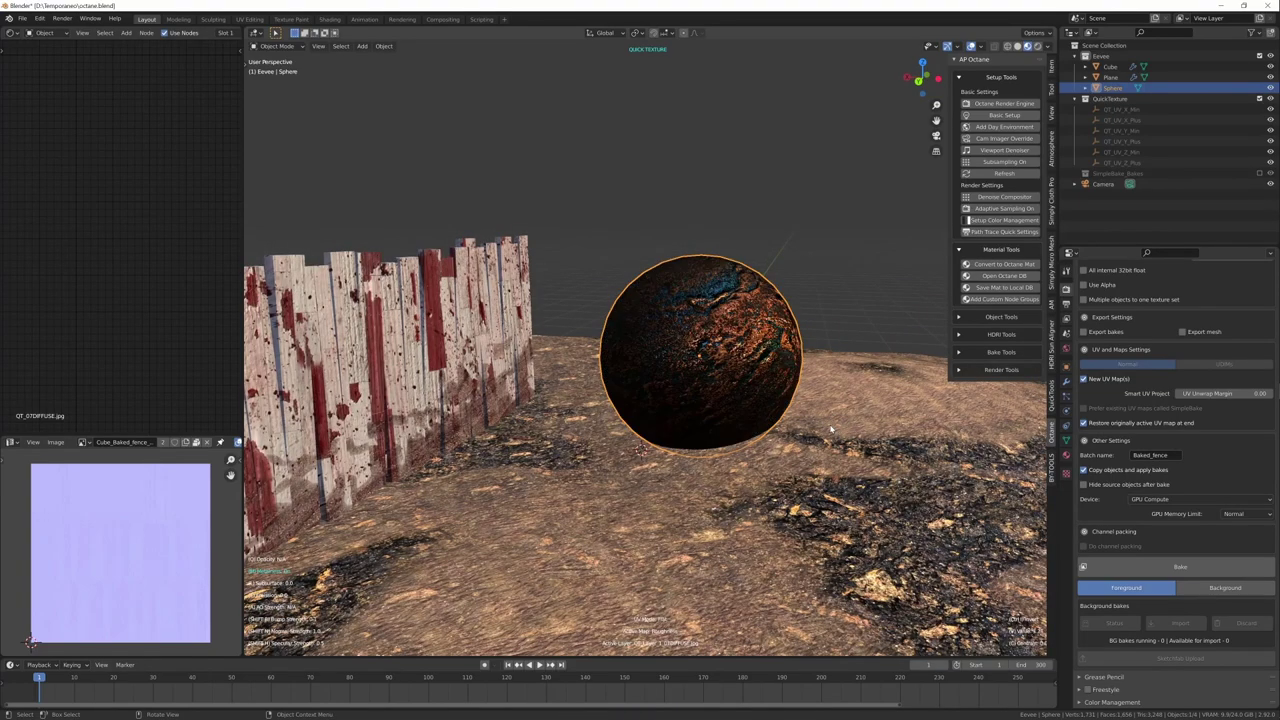
middle_click_drag(839, 429, 730, 548)
Set the Simple Bake batch name to Baked_ball.
scroll(1172, 594, "up", 7)
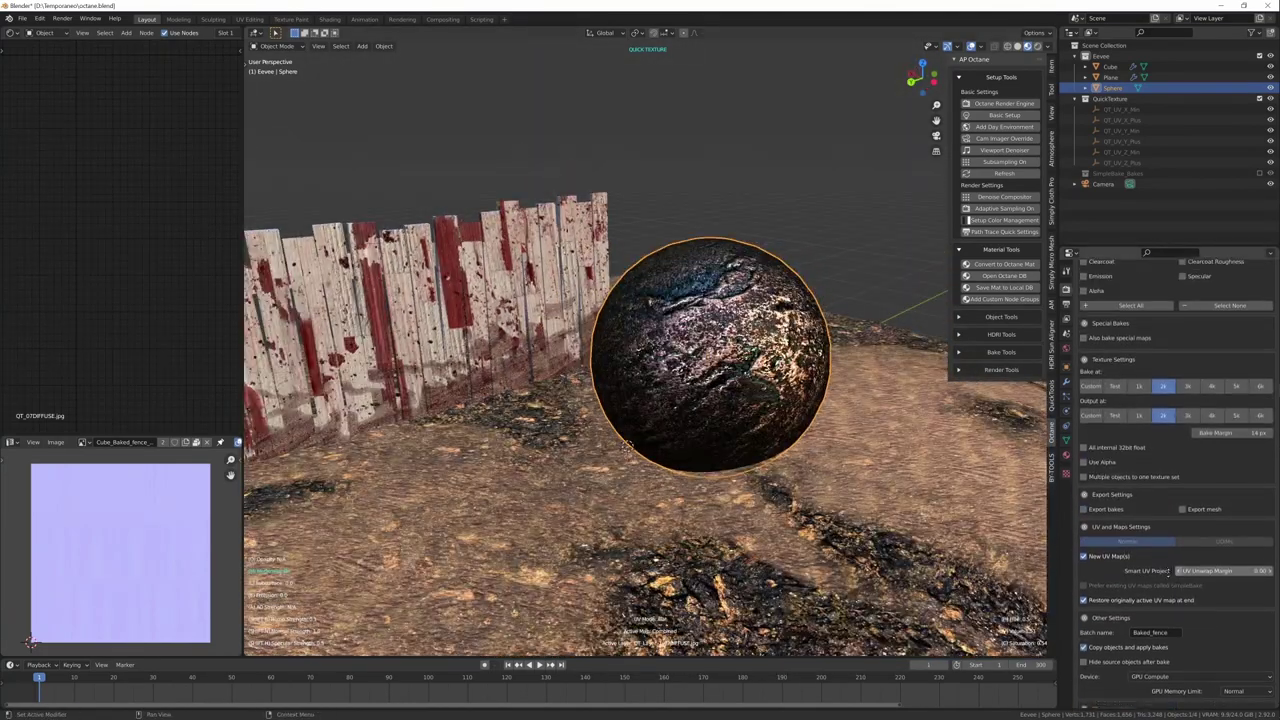
scroll(1182, 396, "down", 8)
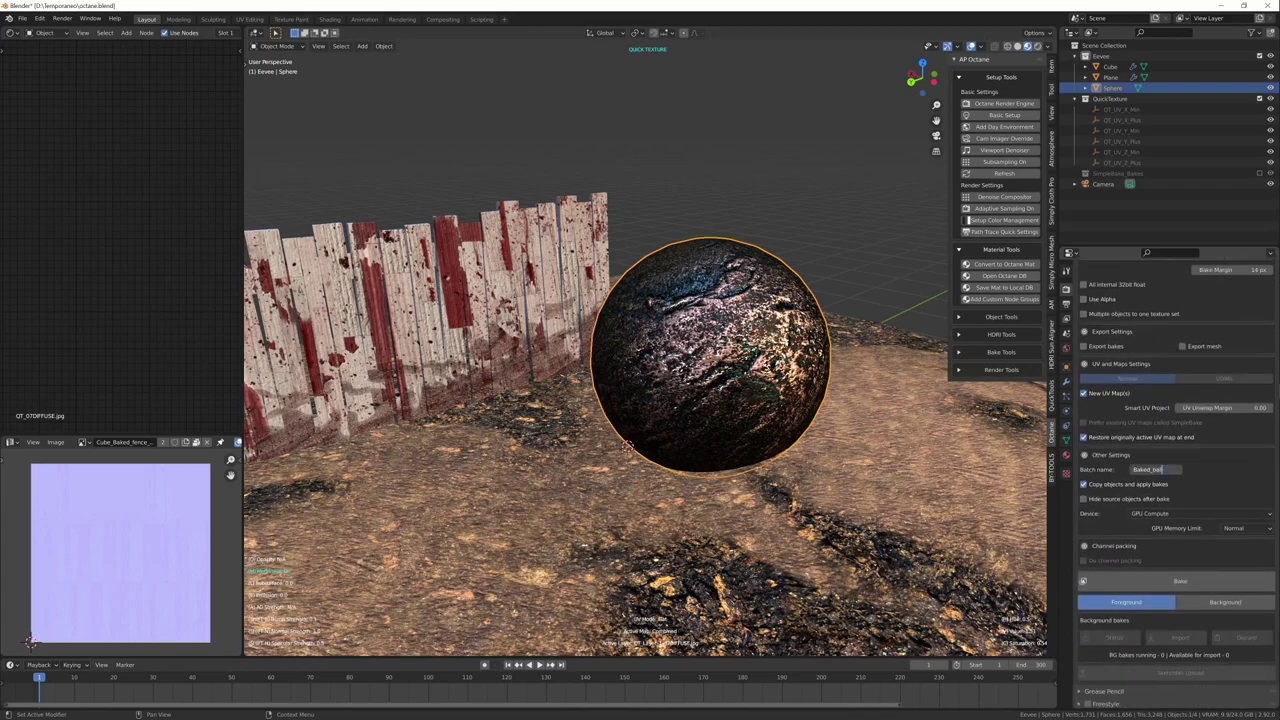
key("Return")
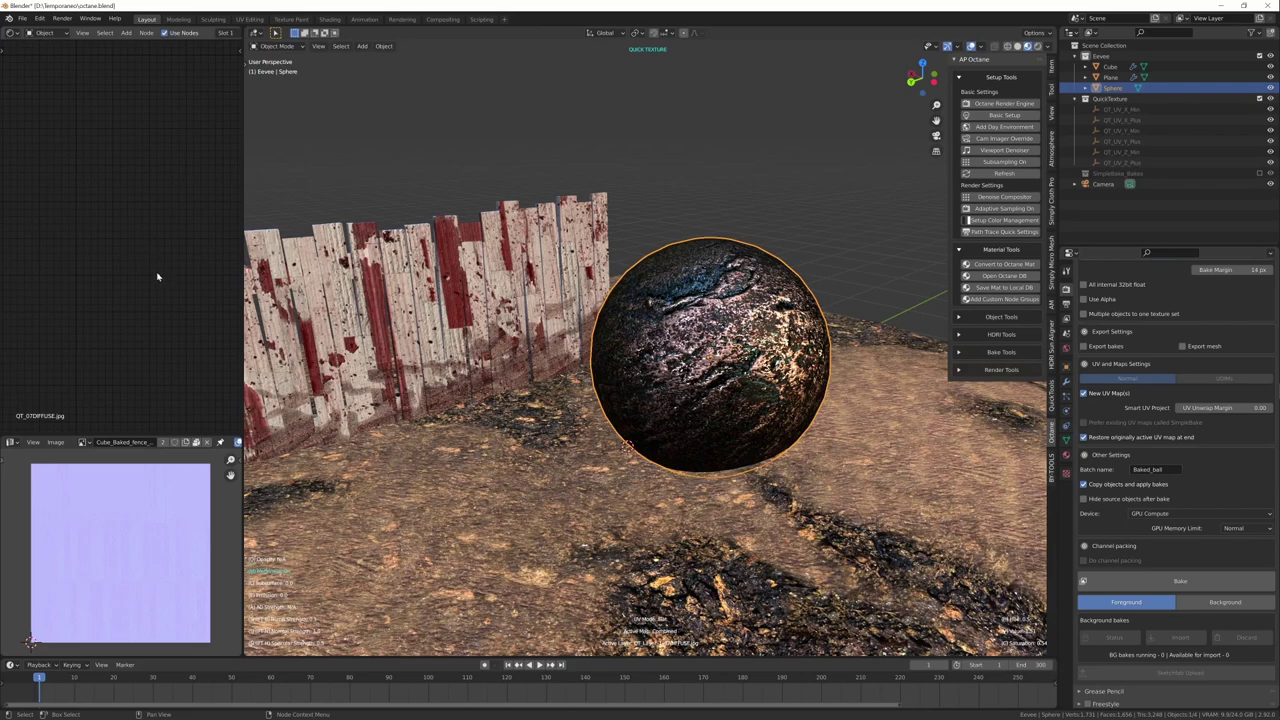
Ungroup the sphere material's QuickTexture shader group and bake the sphere with Simple Bake.
key("Home")
left_click(54, 209)
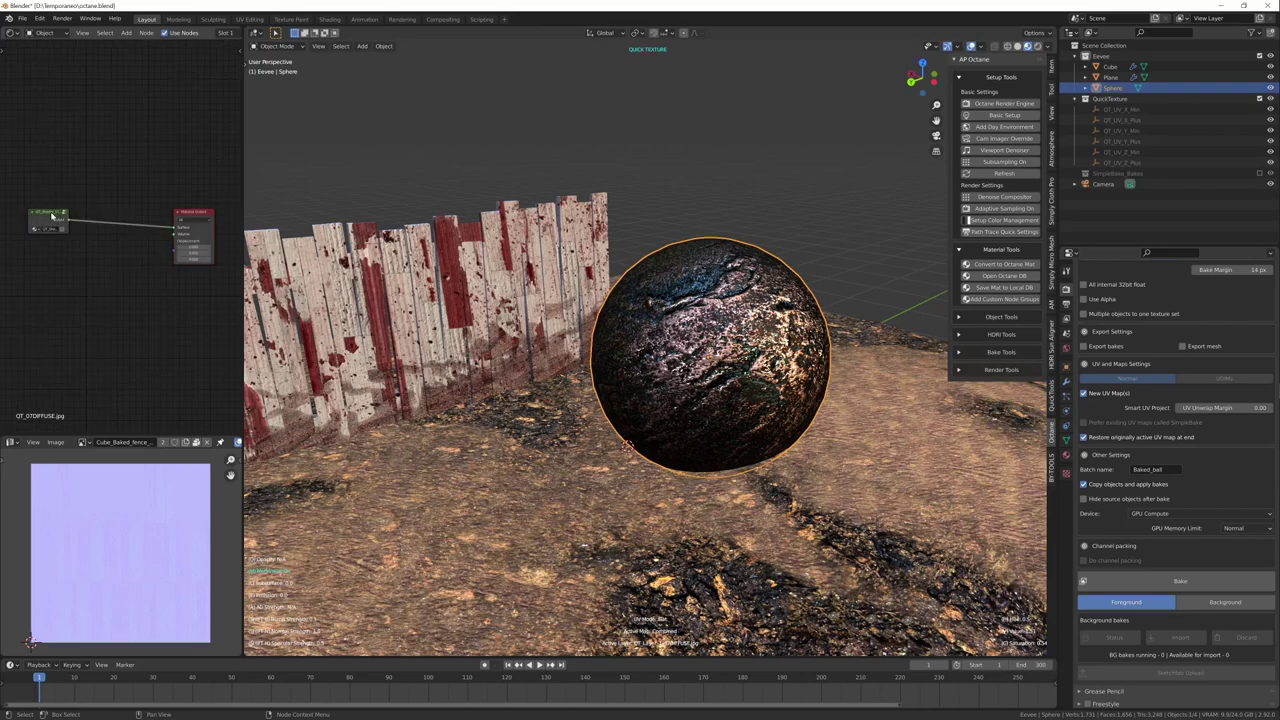
left_click(1216, 590)
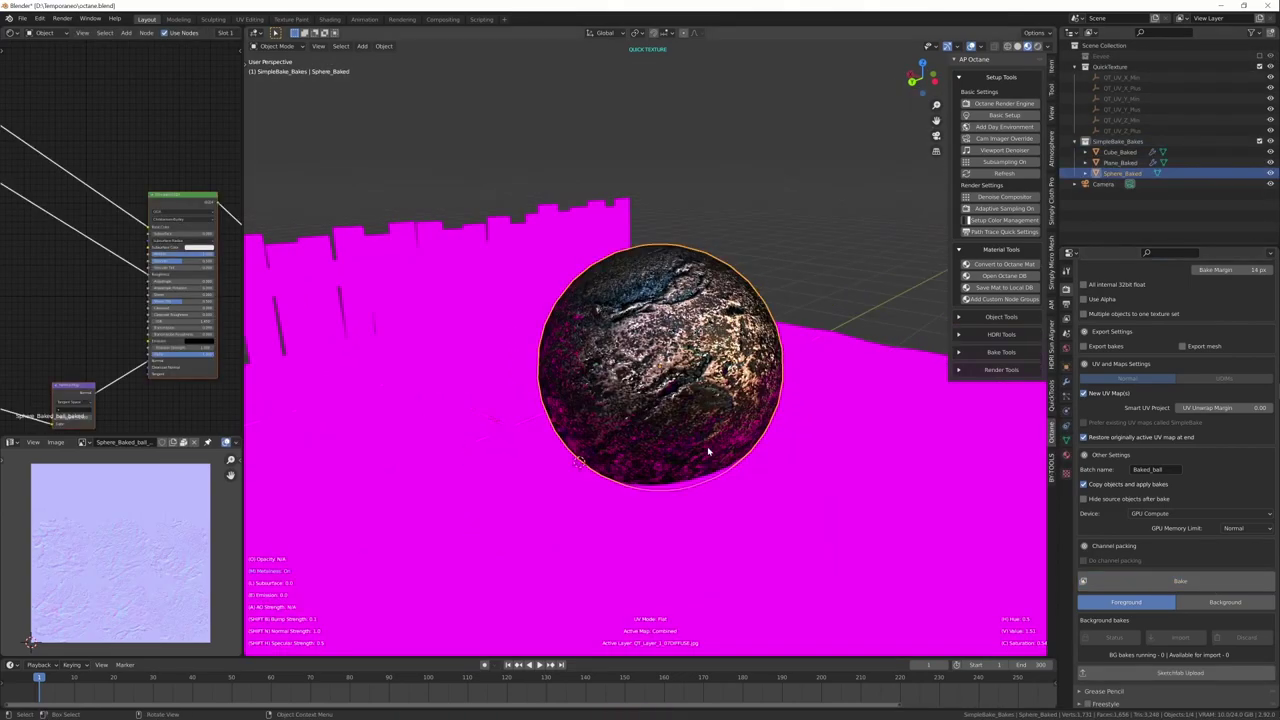
Switch to the Octane rendered view and convert Sphere_Baked's material to an Octane material.
key("z")
left_click(779, 343)
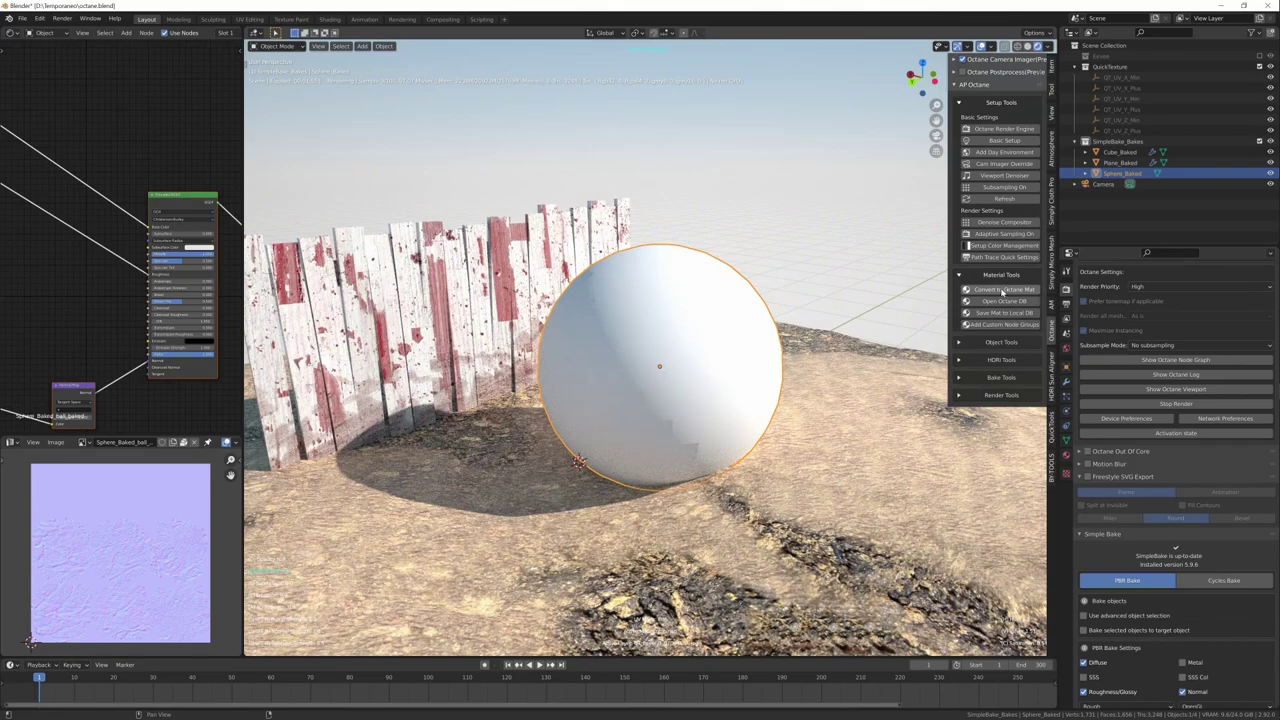
middle_click_drag(739, 472, 711, 491)
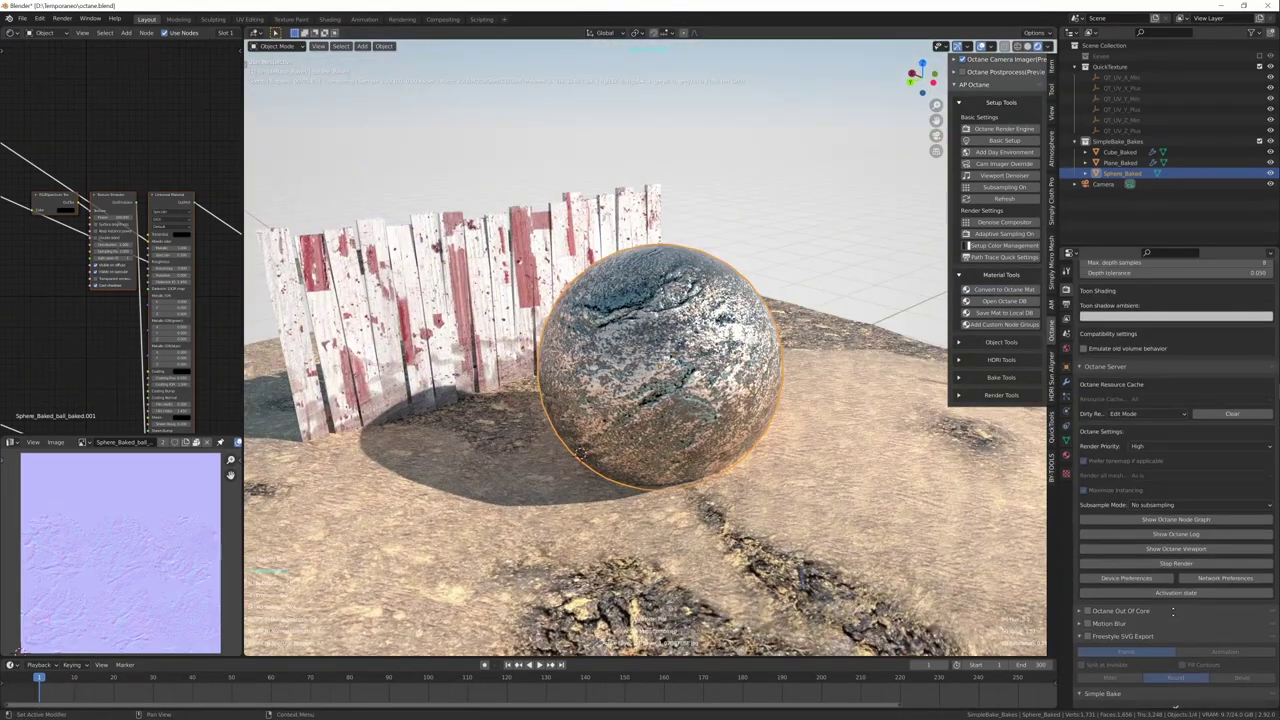
scroll(1125, 449, "up", 8)
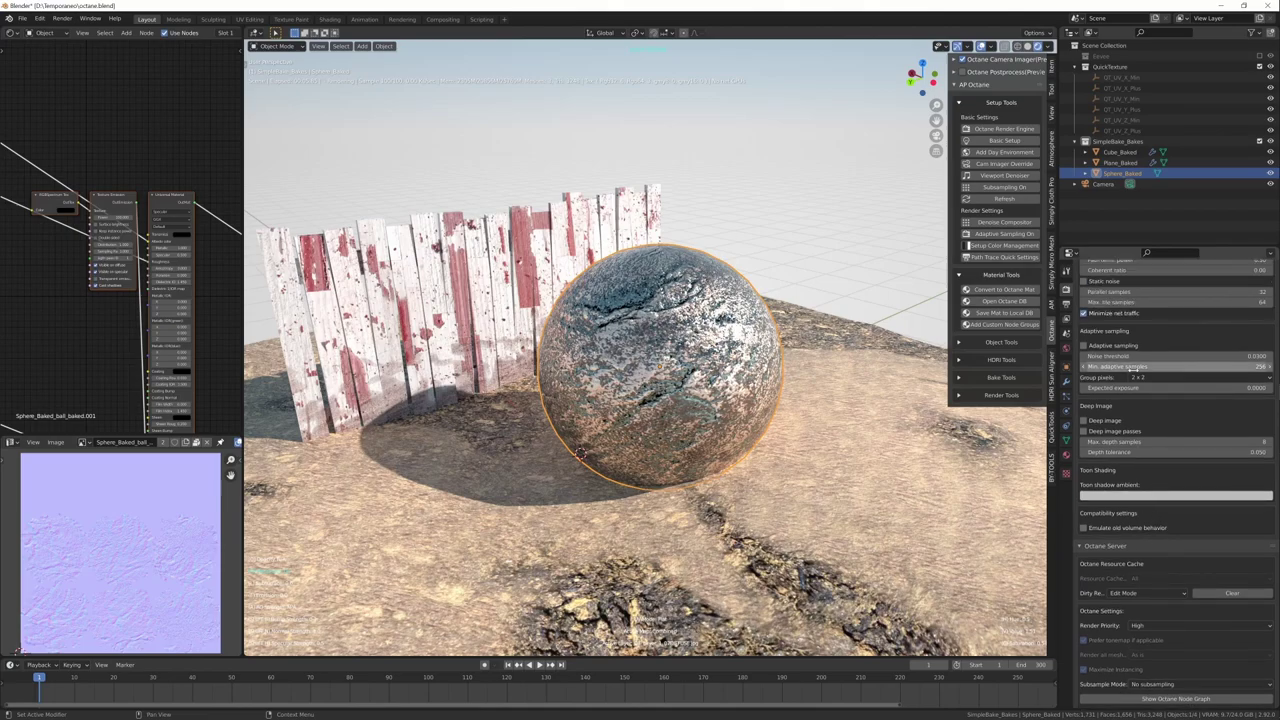
scroll(1093, 430, "down", 10)
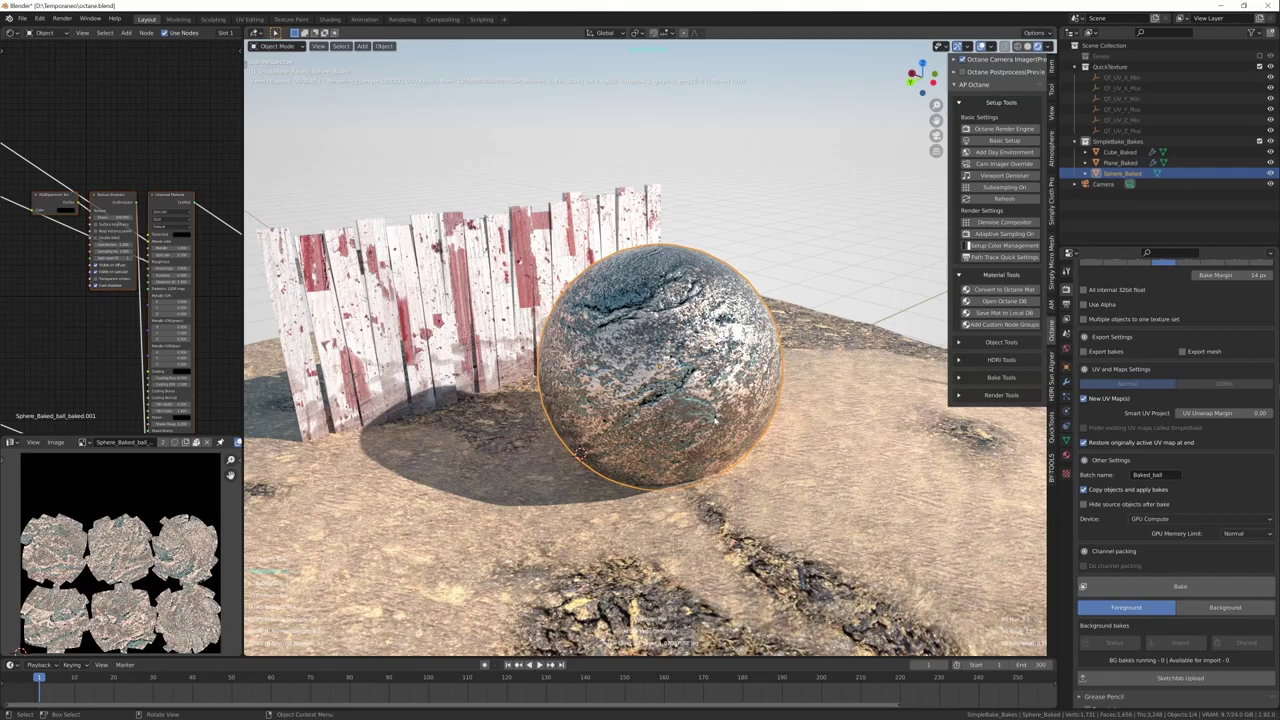
Return to material preview, delete Sphere_Baked, and bring back the Eevee collection's Sphere in place of the baked collection.
key("z")
left_click(711, 358)
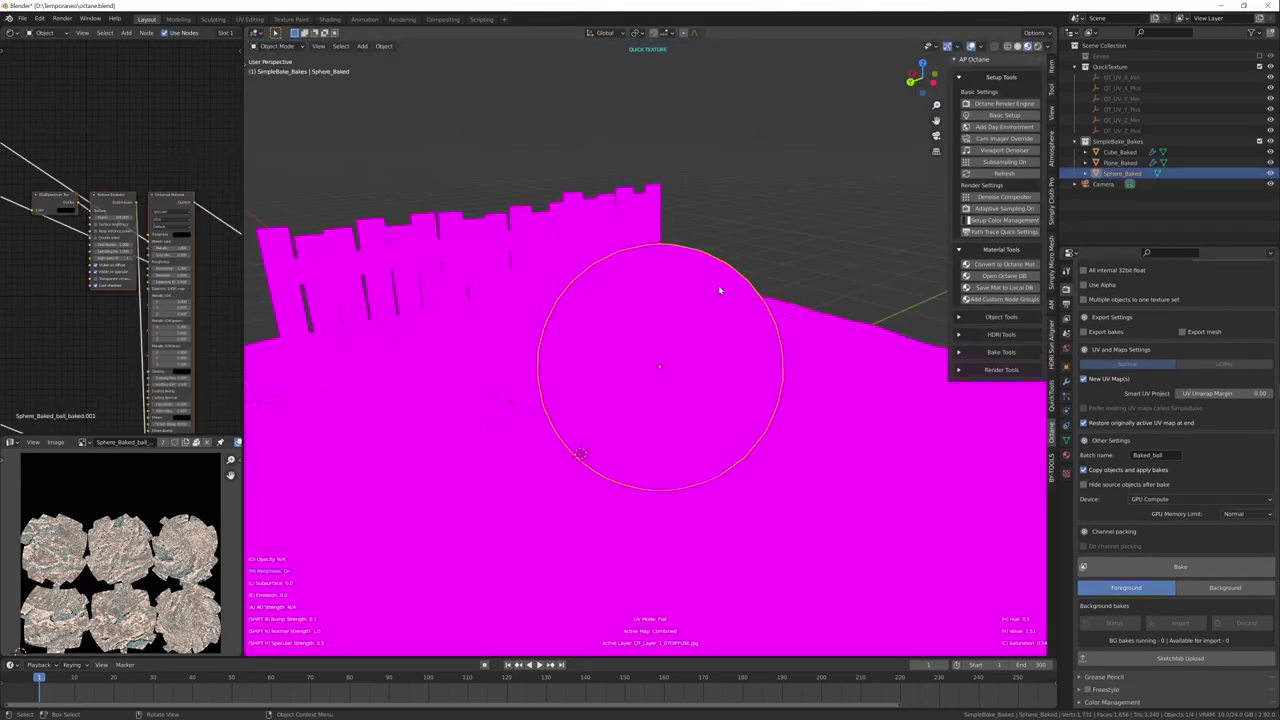
key("x")
left_click(714, 281)
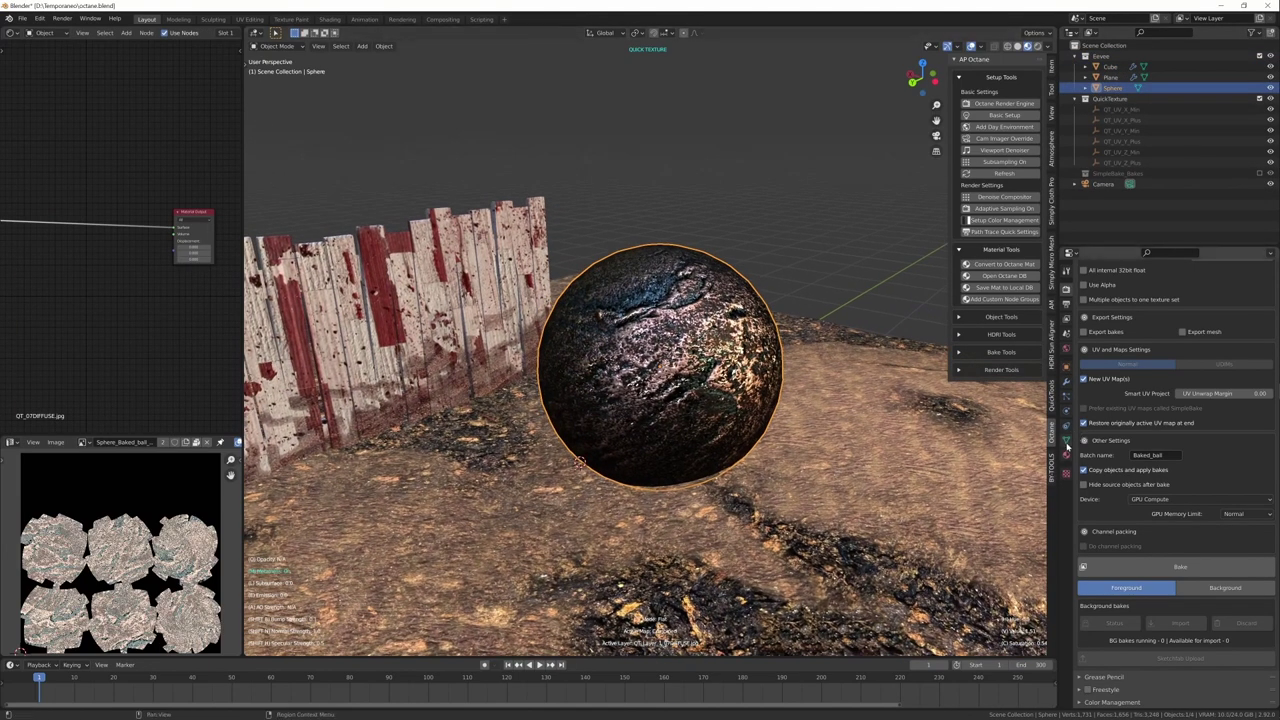
Check the sphere's UV maps and turn off New UV Map(s) in the Simple Bake settings.
left_click(1066, 441)
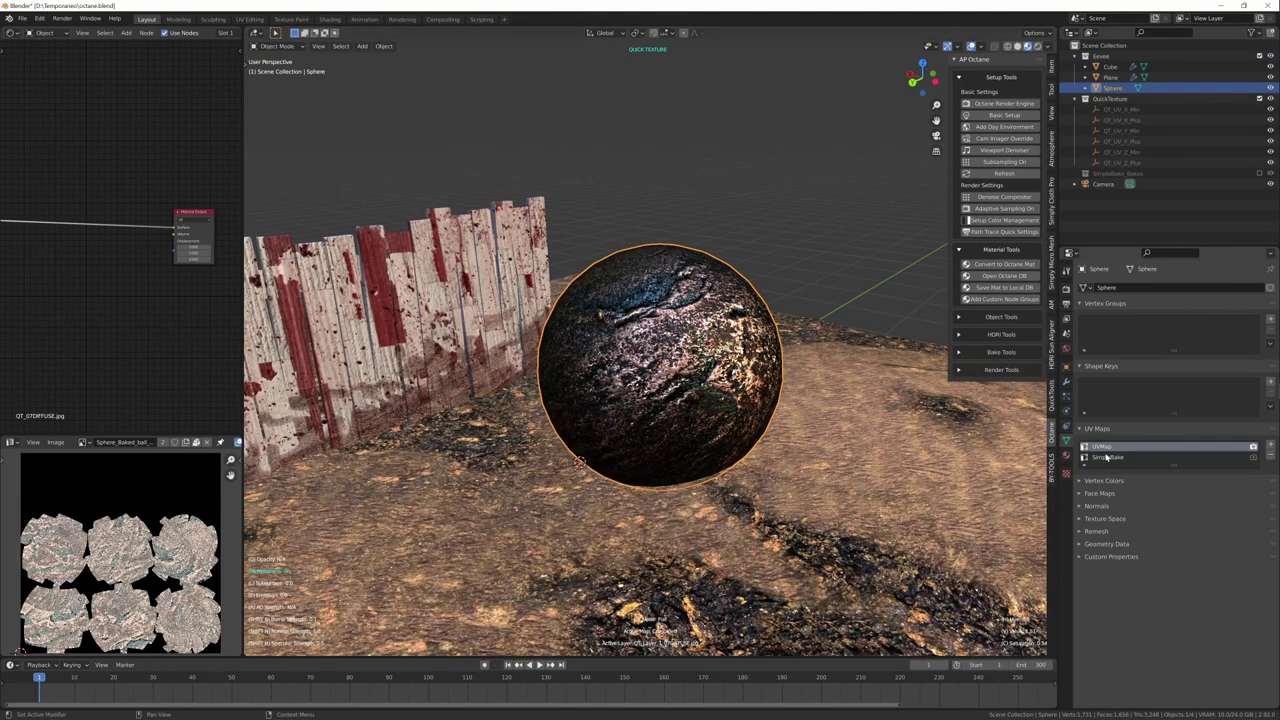
left_click(1066, 381)
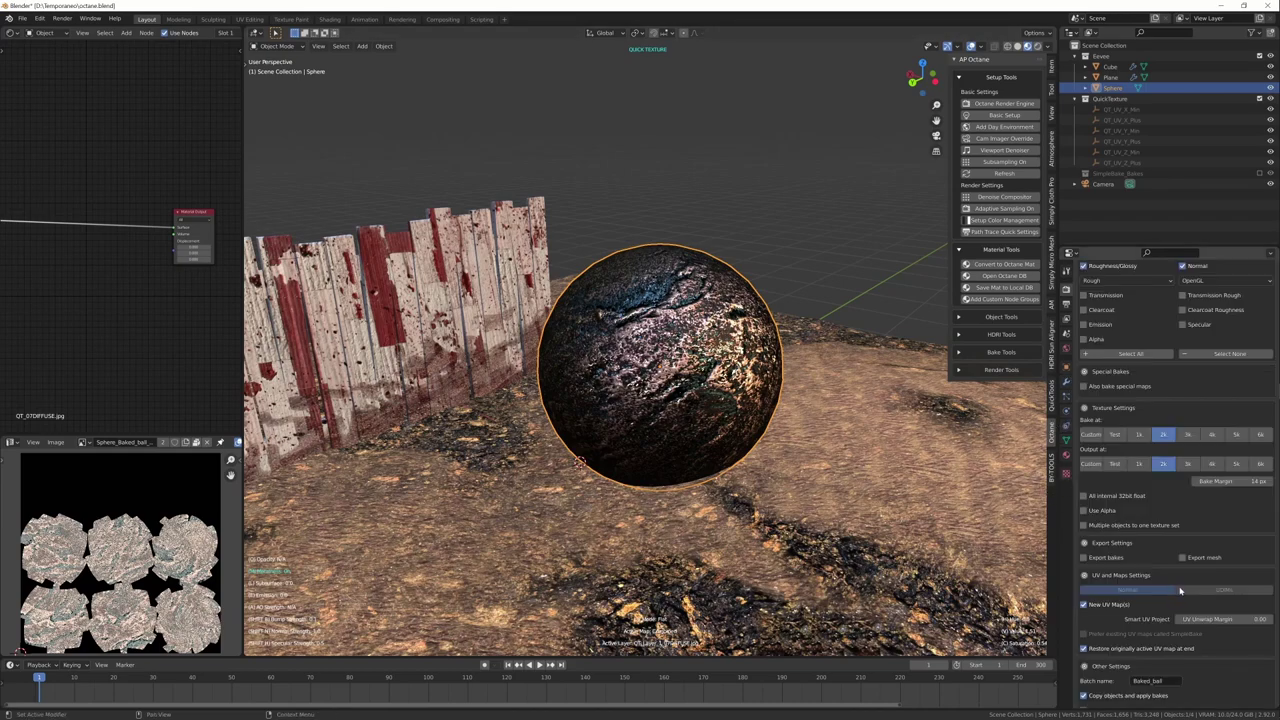
scroll(1177, 611, "down", 5)
left_click(1084, 429)
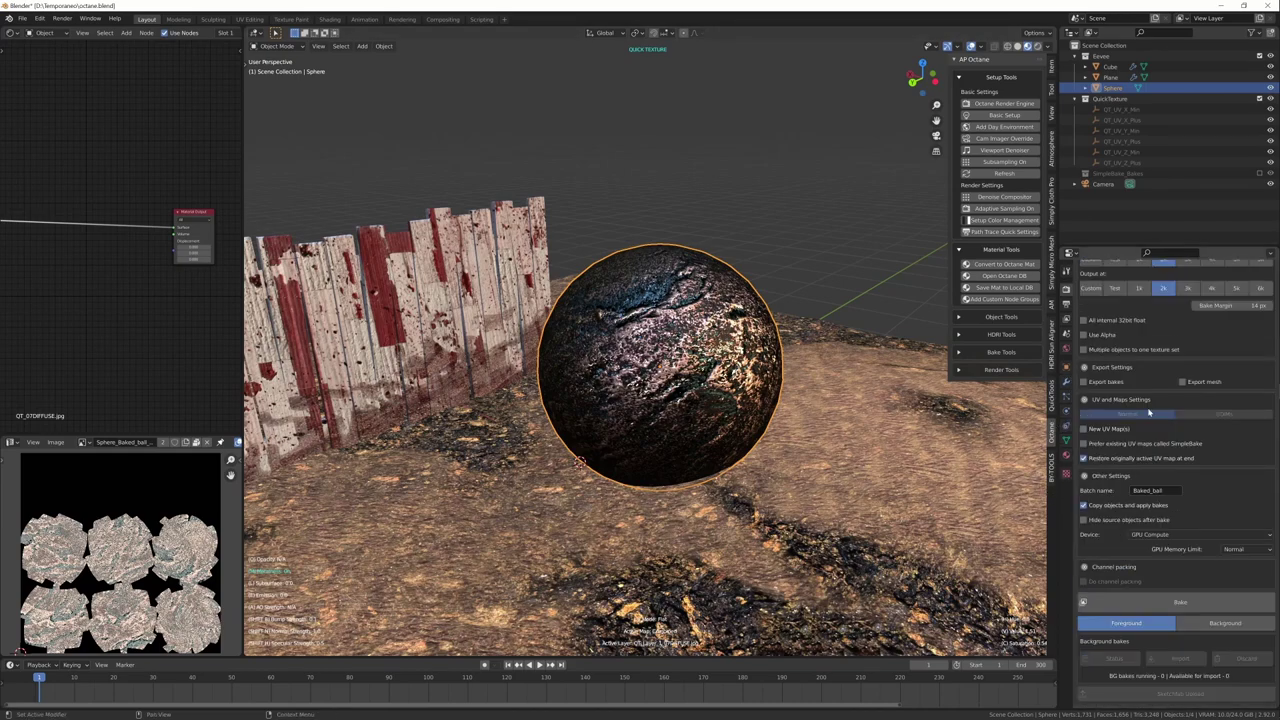
Bake the sphere with its existing UVs in Simple Bake and display the baked colour texture in the image editor.
left_click(1182, 603)
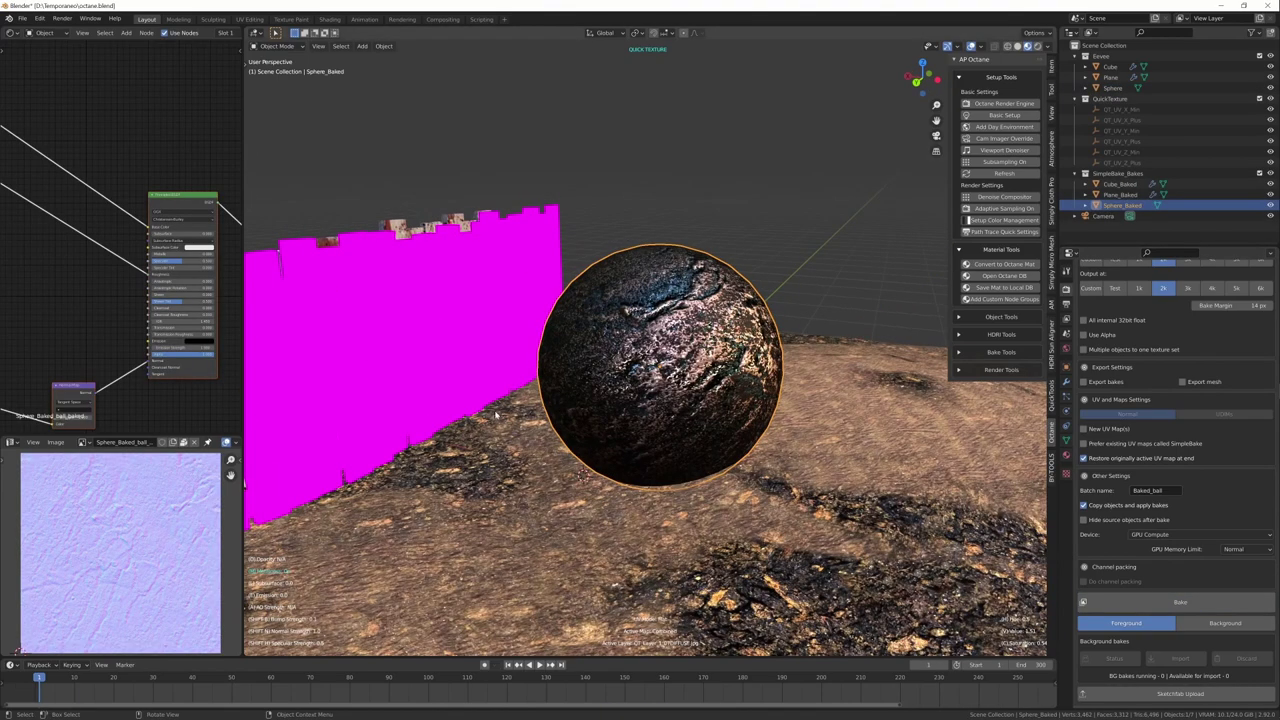
left_click(82, 442)
left_click(140, 545)
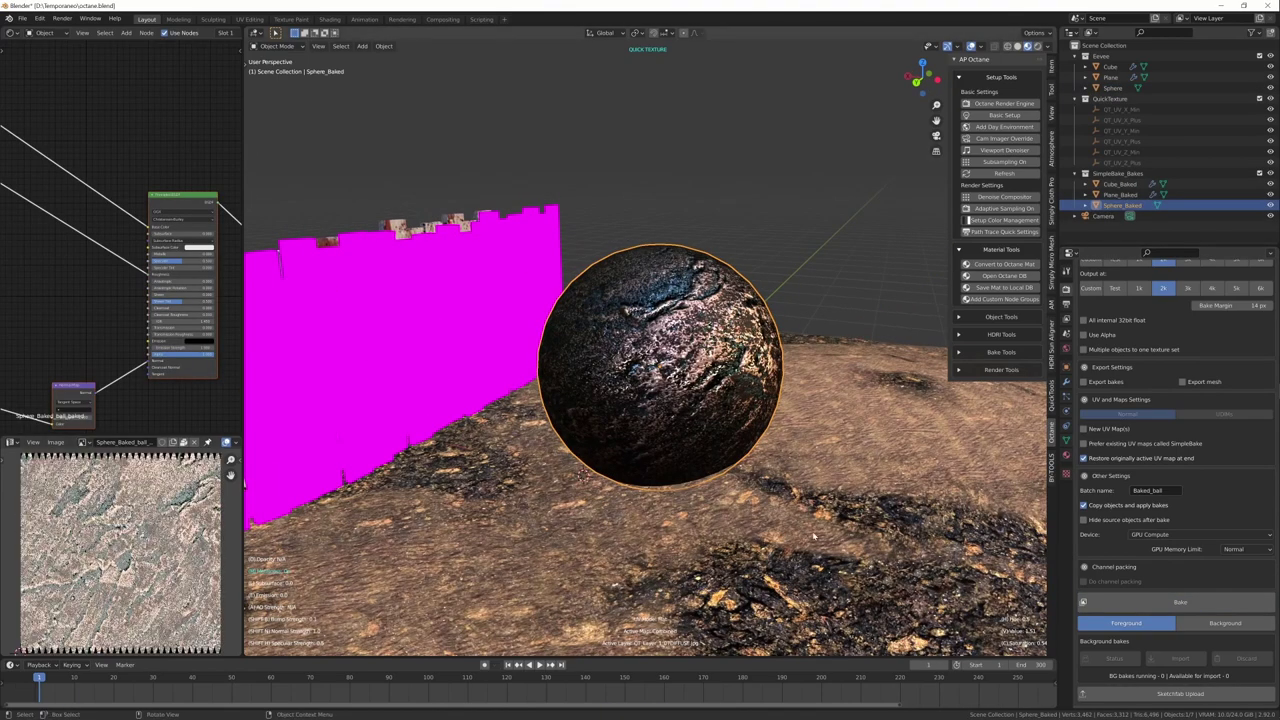
left_click(1067, 457)
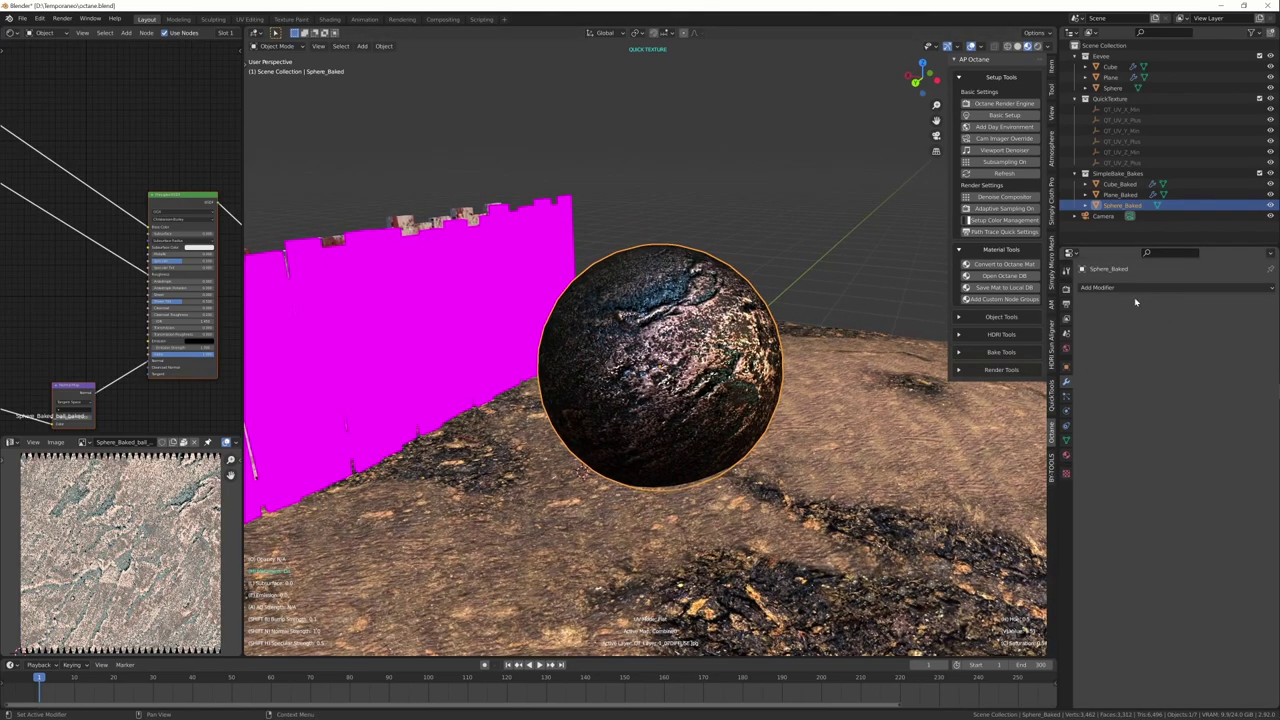
middle_click_drag(778, 522, 750, 429)
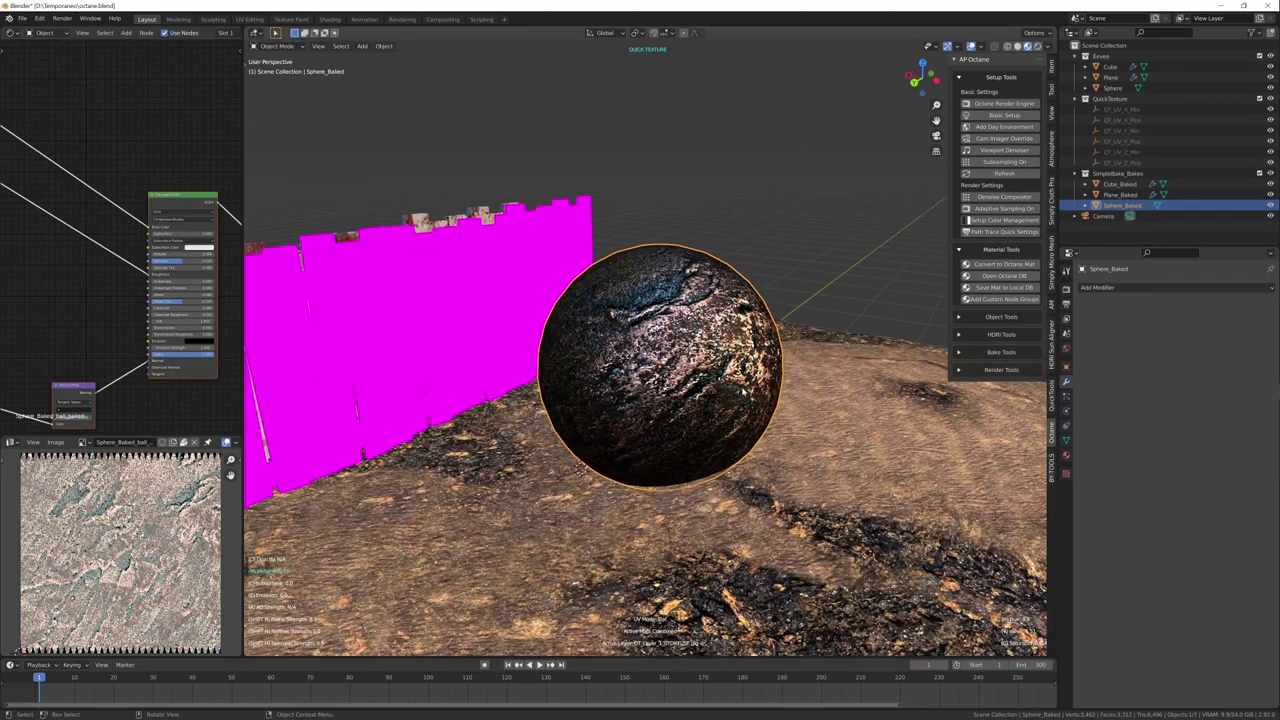
Switch to the Octane rendered view, convert Sphere_Baked's material to an Octane material, and exclude the Eevee collection.
key("z")
left_click(737, 351)
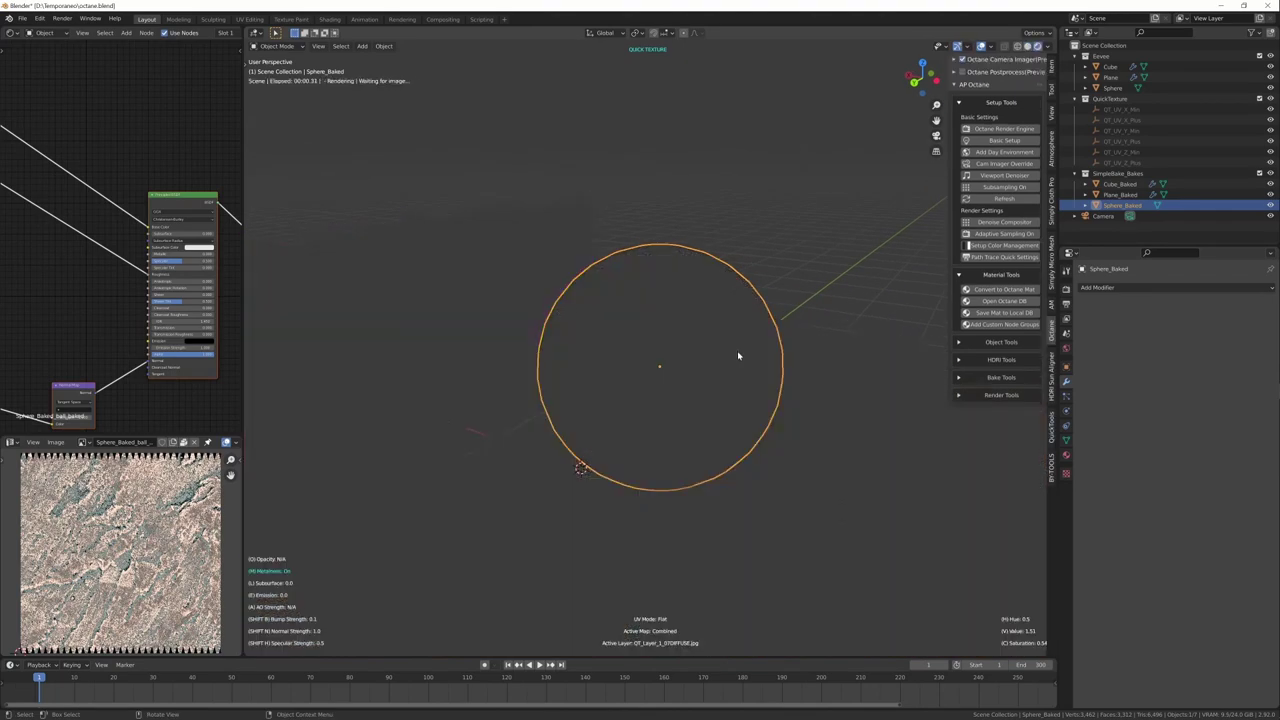
left_click(1003, 290)
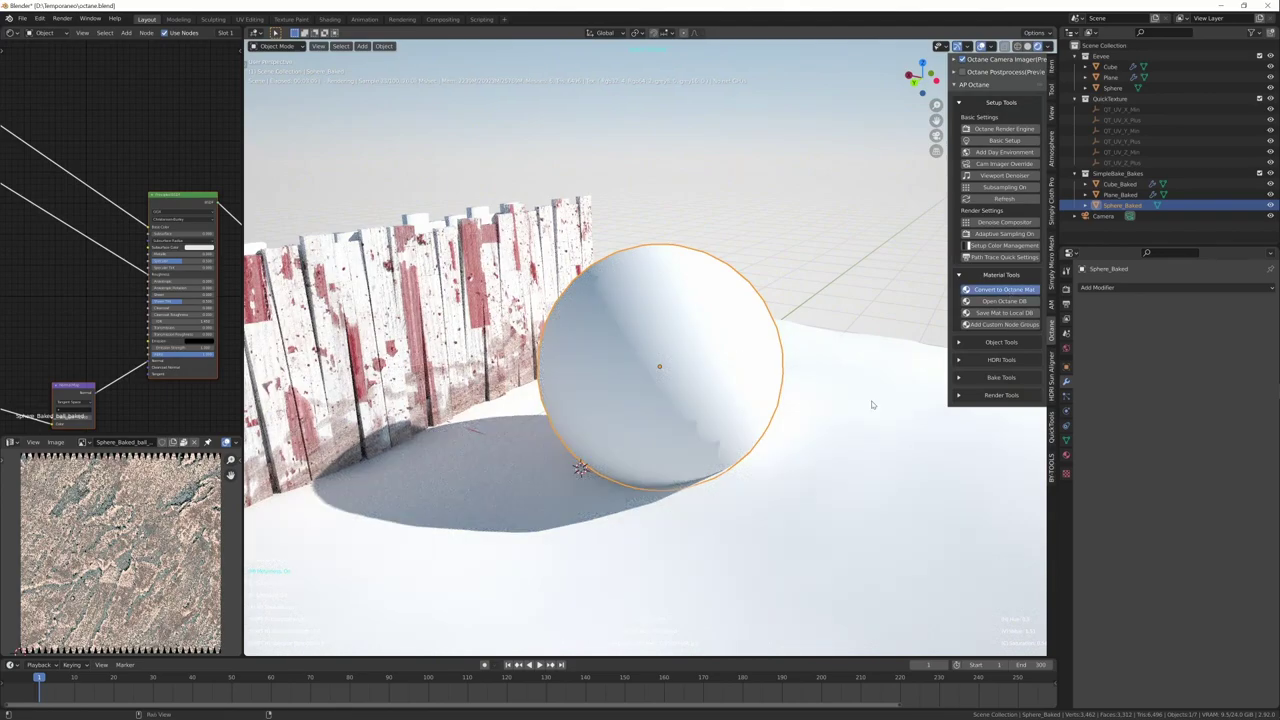
left_click(1258, 56)
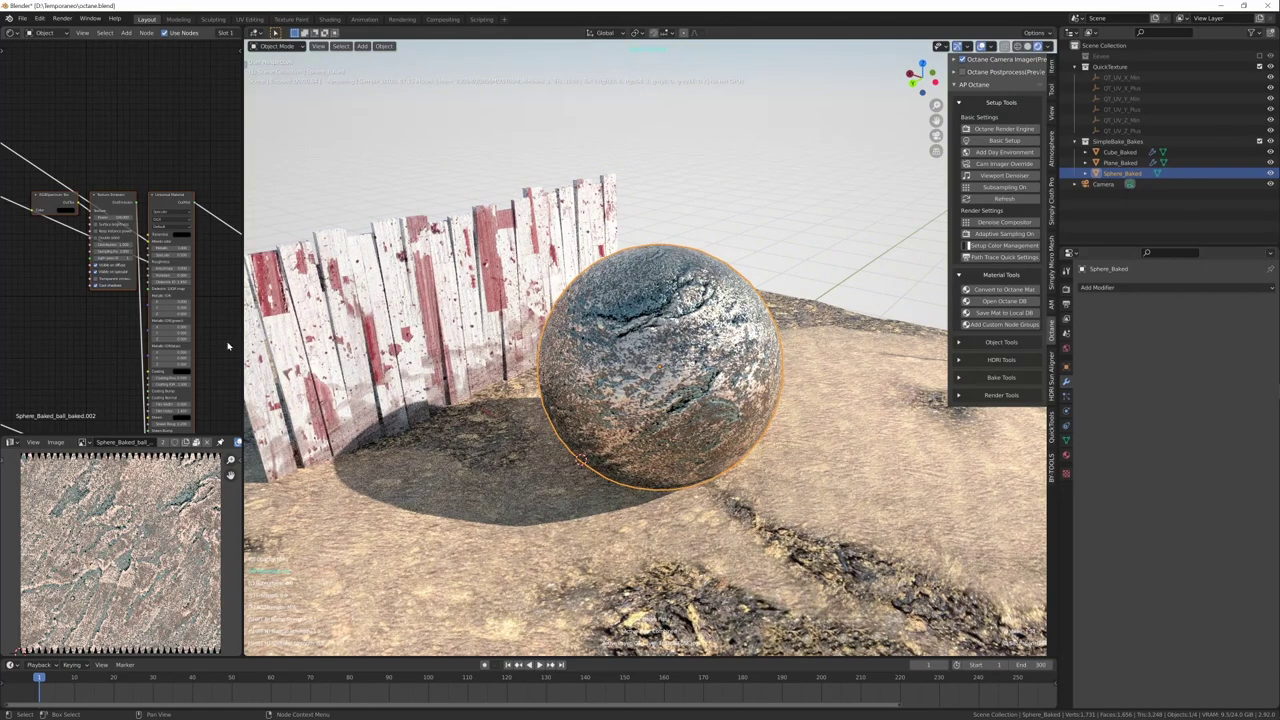
mouse_move(705, 470)
middle_mouse_down()
mouse_move(725, 405)
mouse_move(706, 460)
middle_mouse_up()
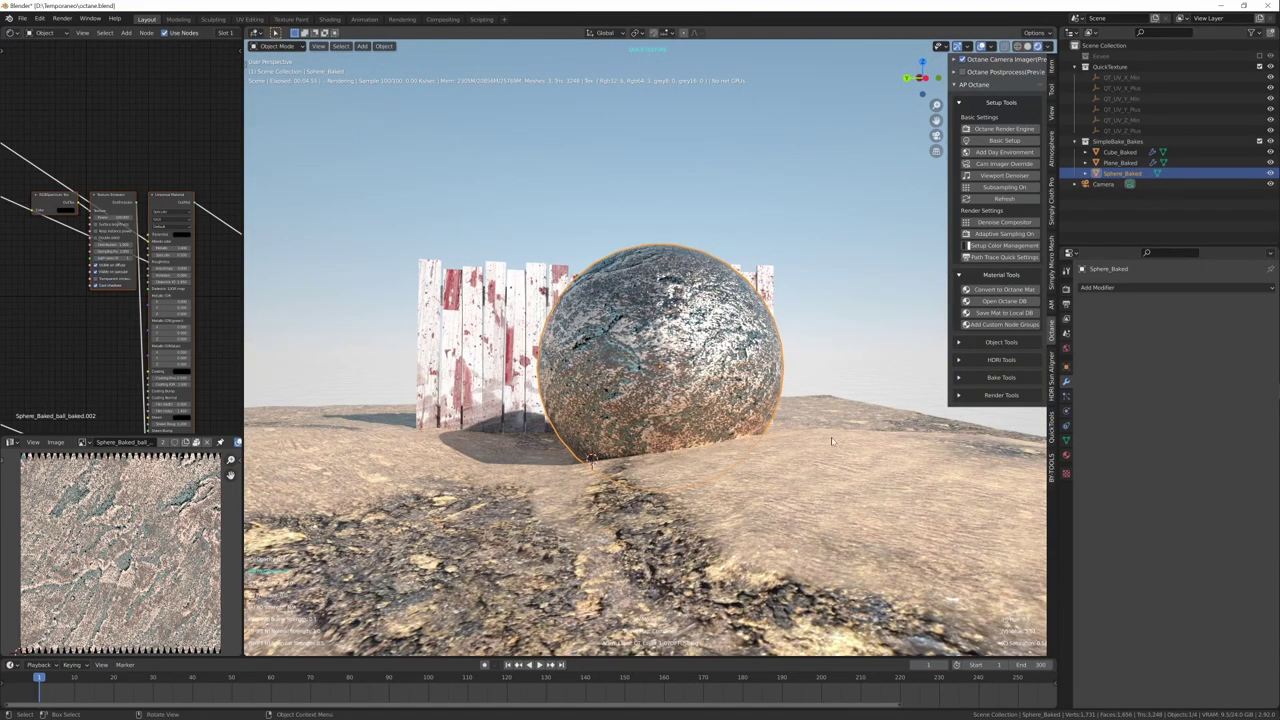
Set the gamma to 0.50 in the viewport's Octane Camera Imager settings.
left_click(995, 59)
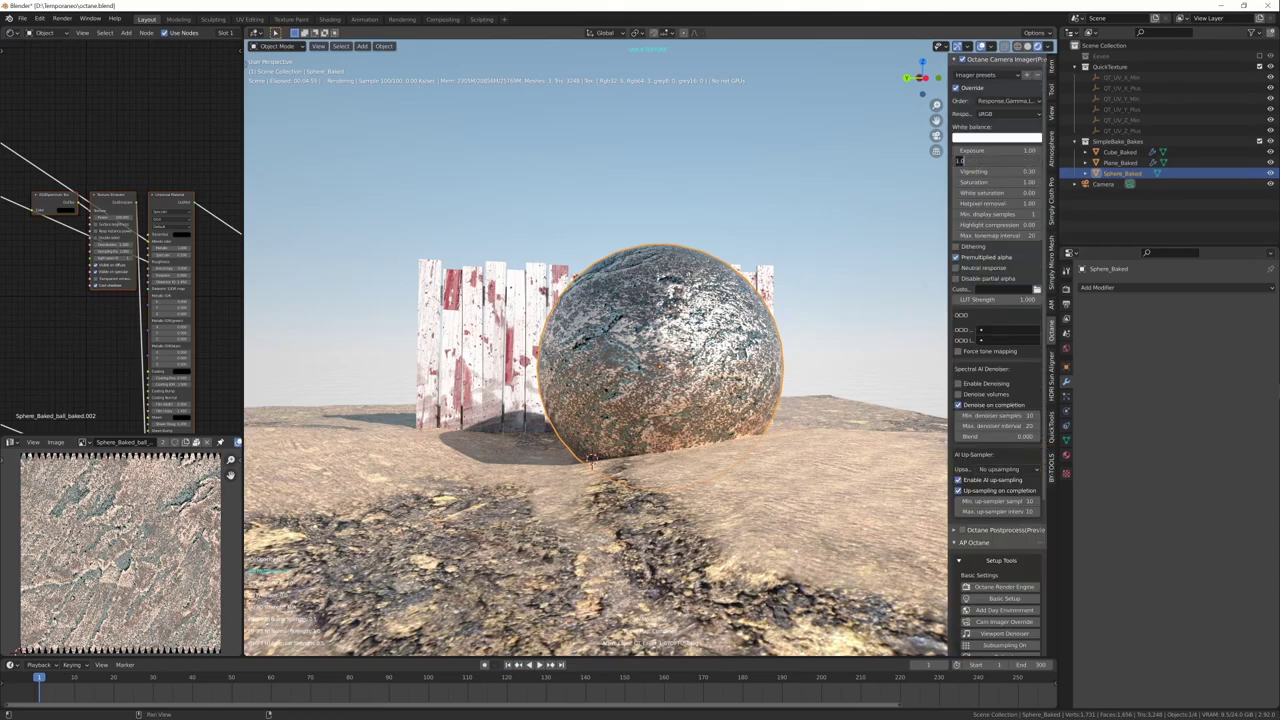
middle_click_drag(708, 438, 783, 466)
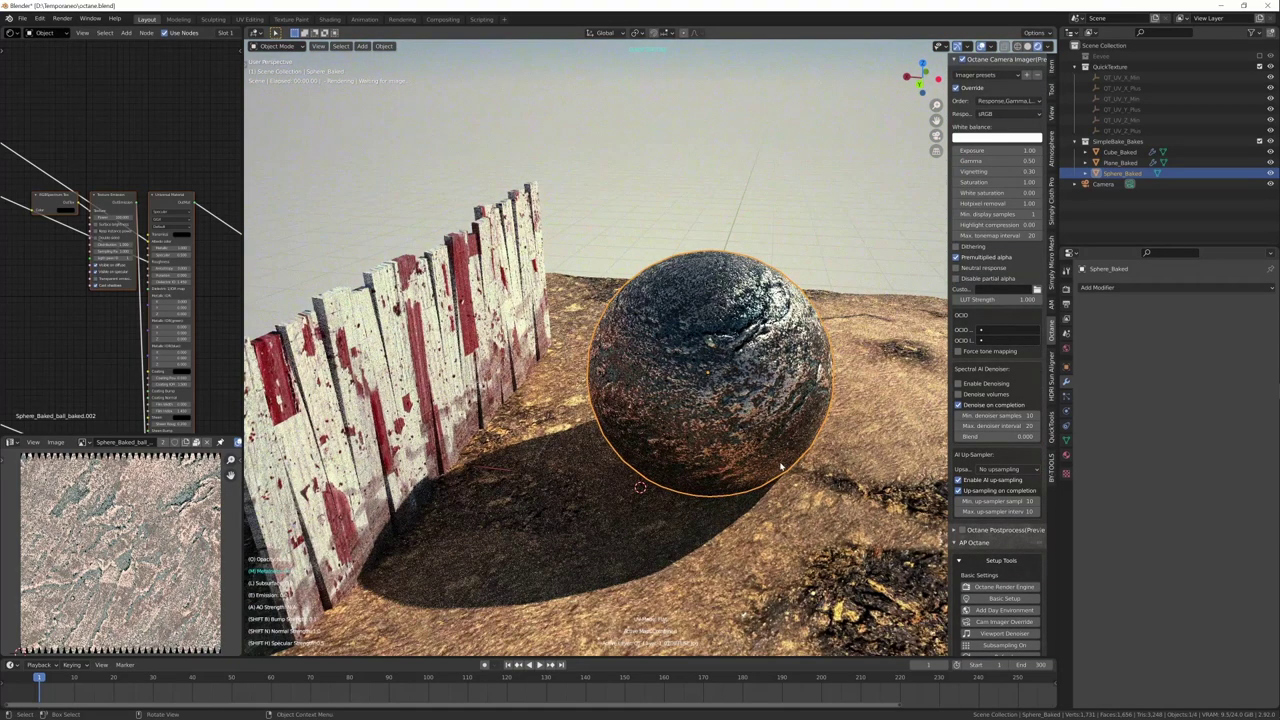
middle_click_drag(690, 420, 686, 471)
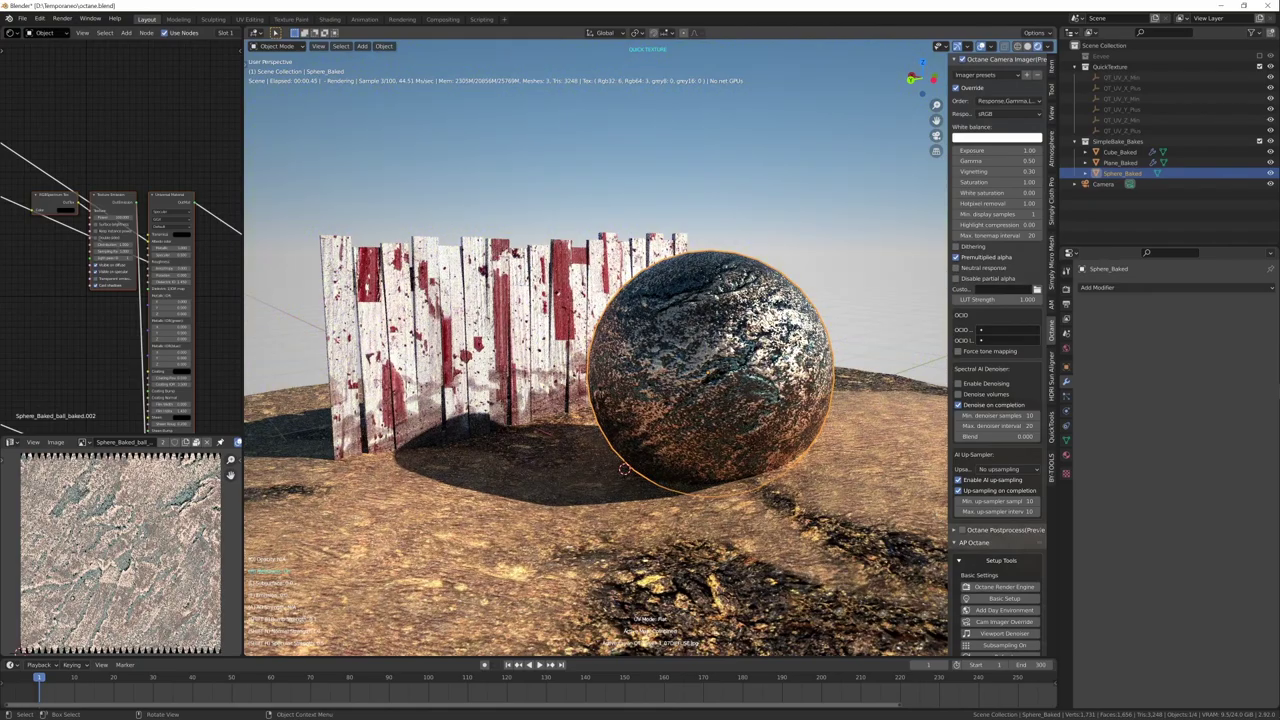
mouse_move(753, 525)
middle_mouse_down()
mouse_move(628, 475)
mouse_move(588, 507)
mouse_move(663, 540)
mouse_move(620, 520)
middle_mouse_up()
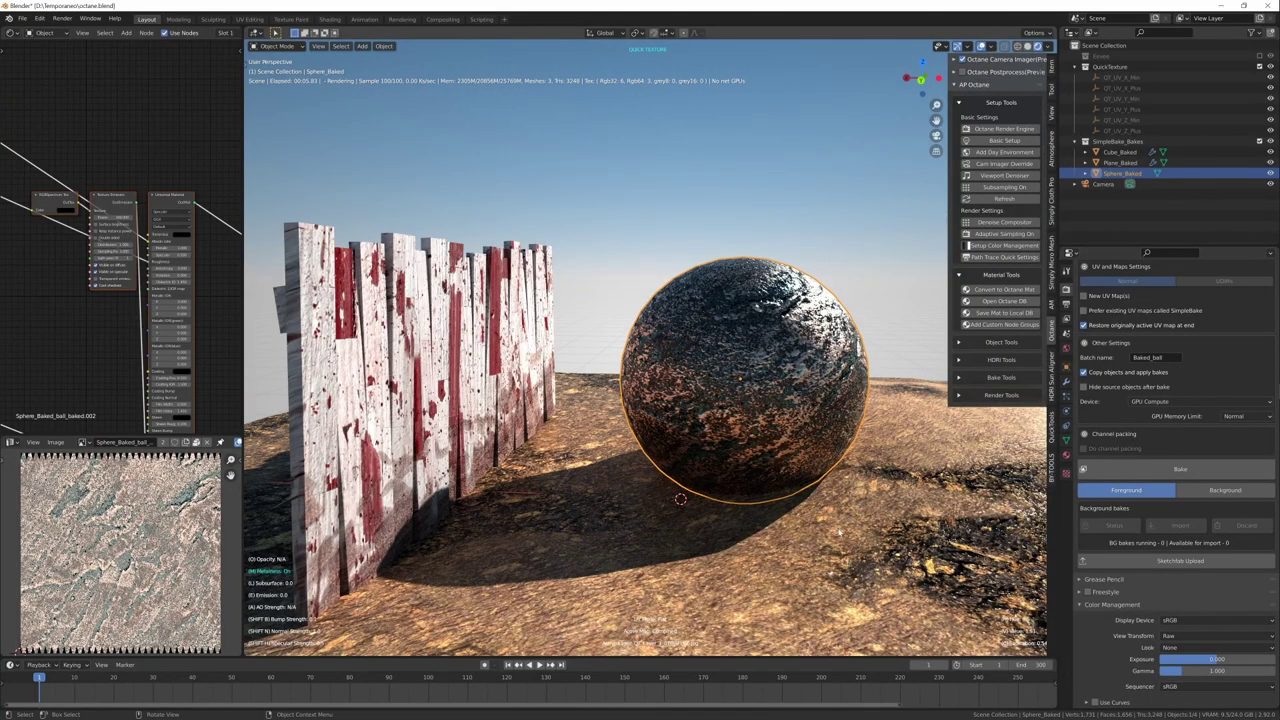
middle_click_drag(845, 517, 740, 530)
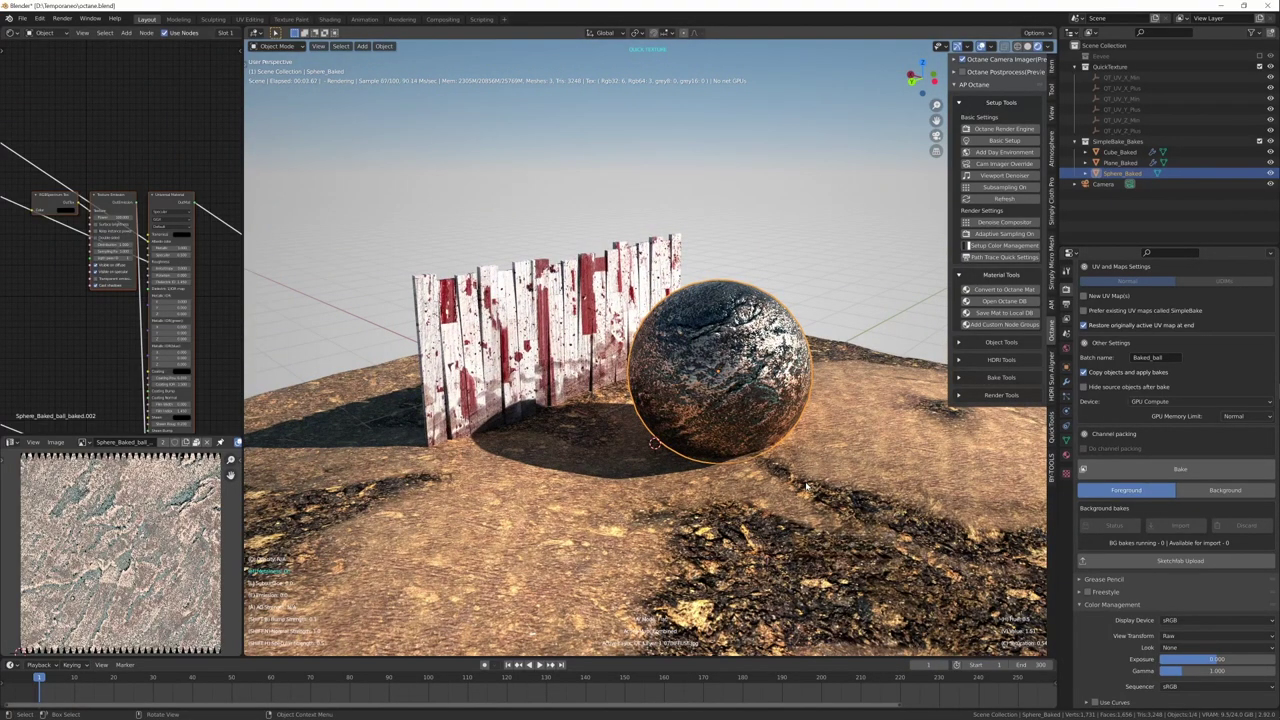
Switch to the browser to view the QuickTexture and SimpleBake product pages, then return to Blender.
key("alt+Tab")
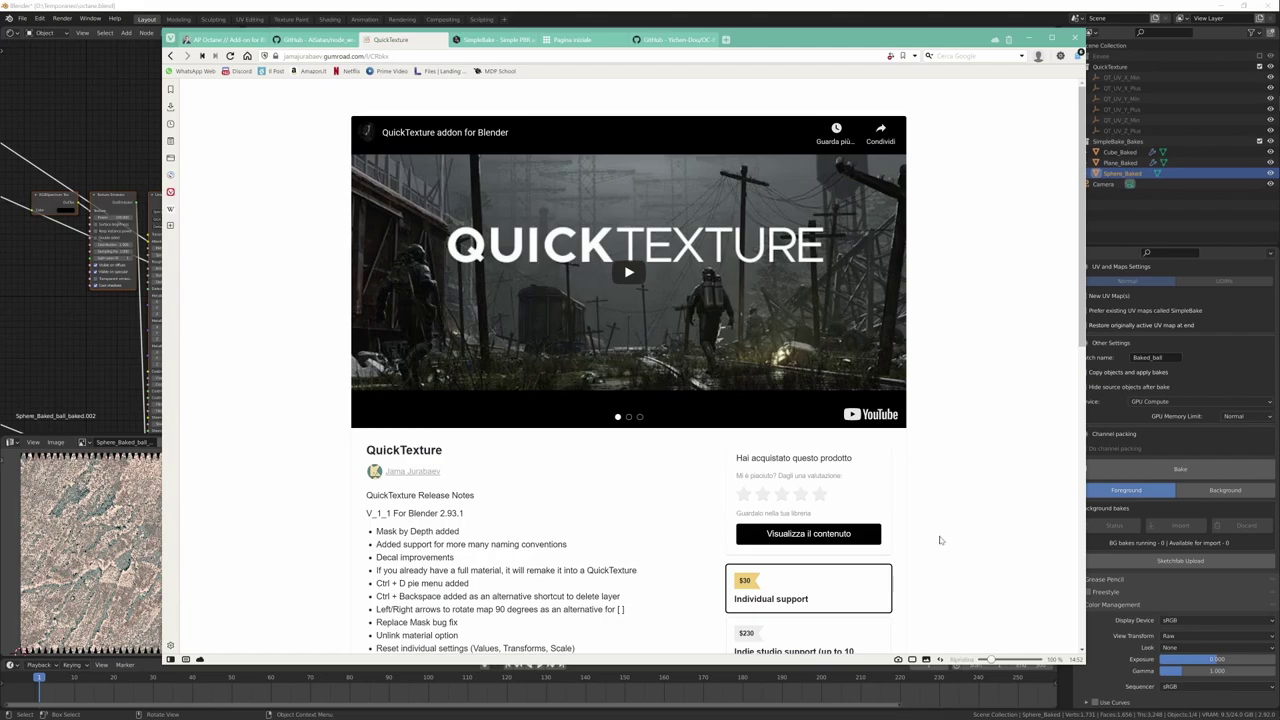
left_click(495, 39)
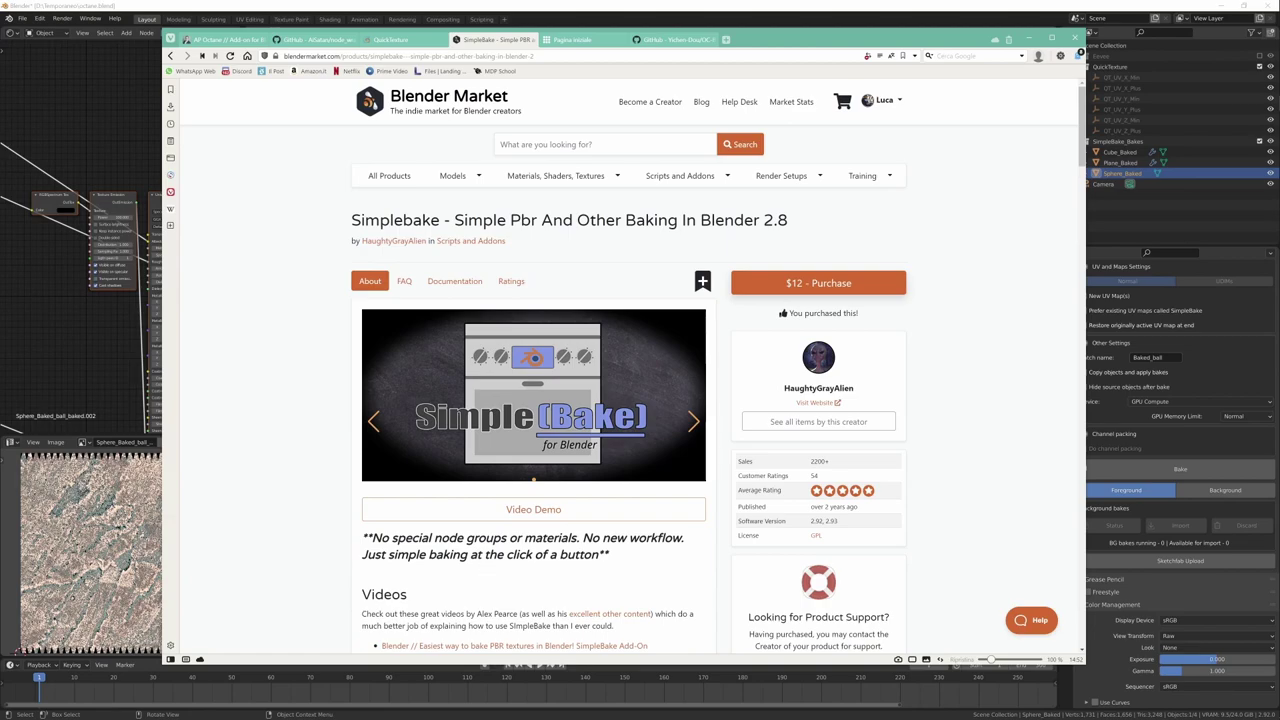
left_click(239, 11)
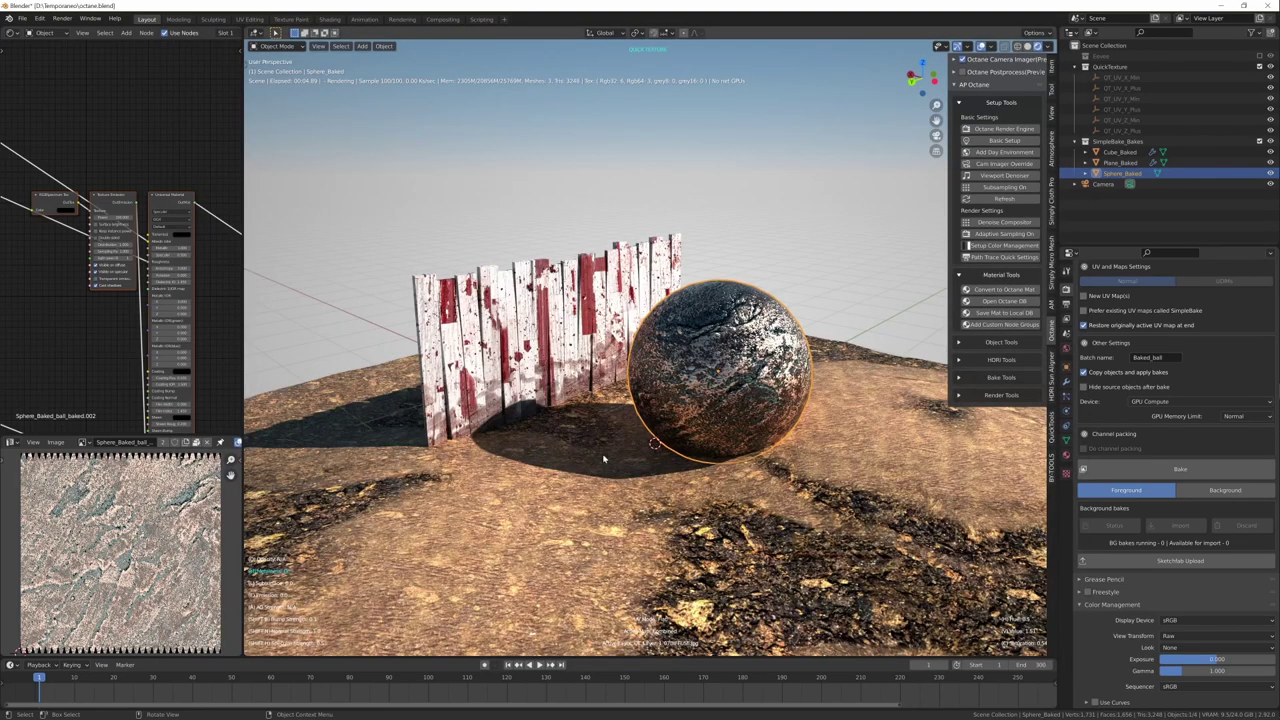